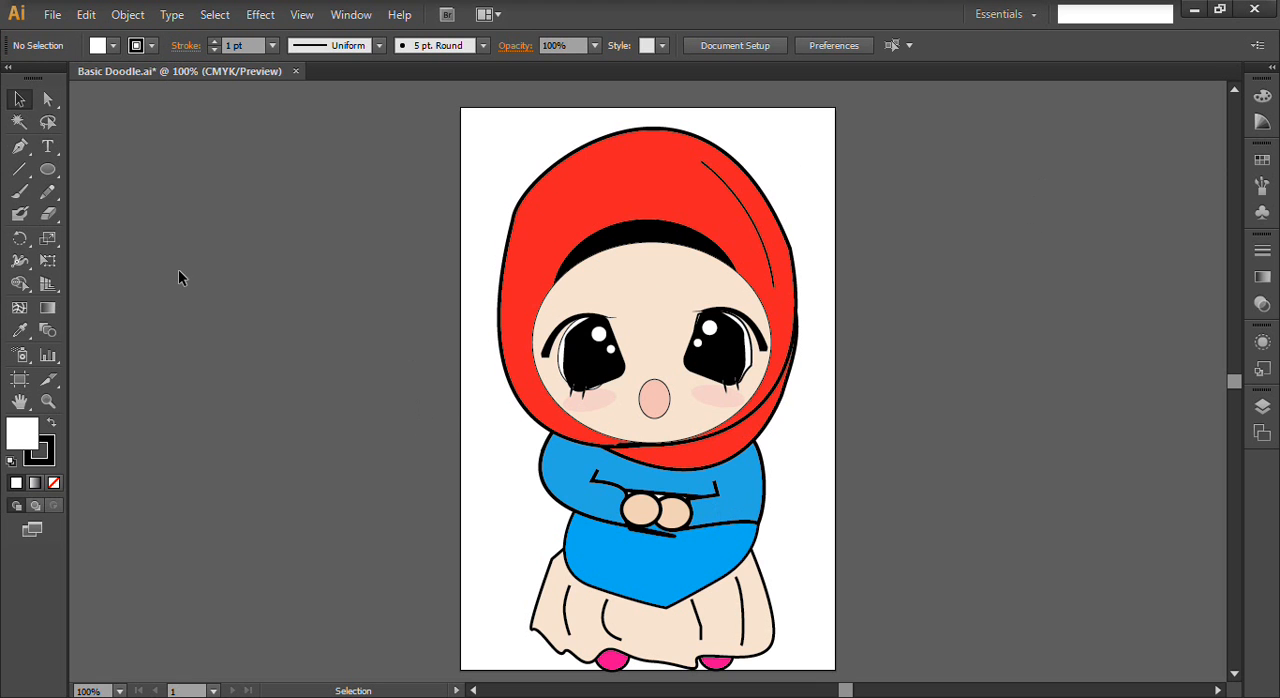
- Create a new 400 x 600 pt document named CONTOH DOODLE
click(46, 16)
click(84, 36)
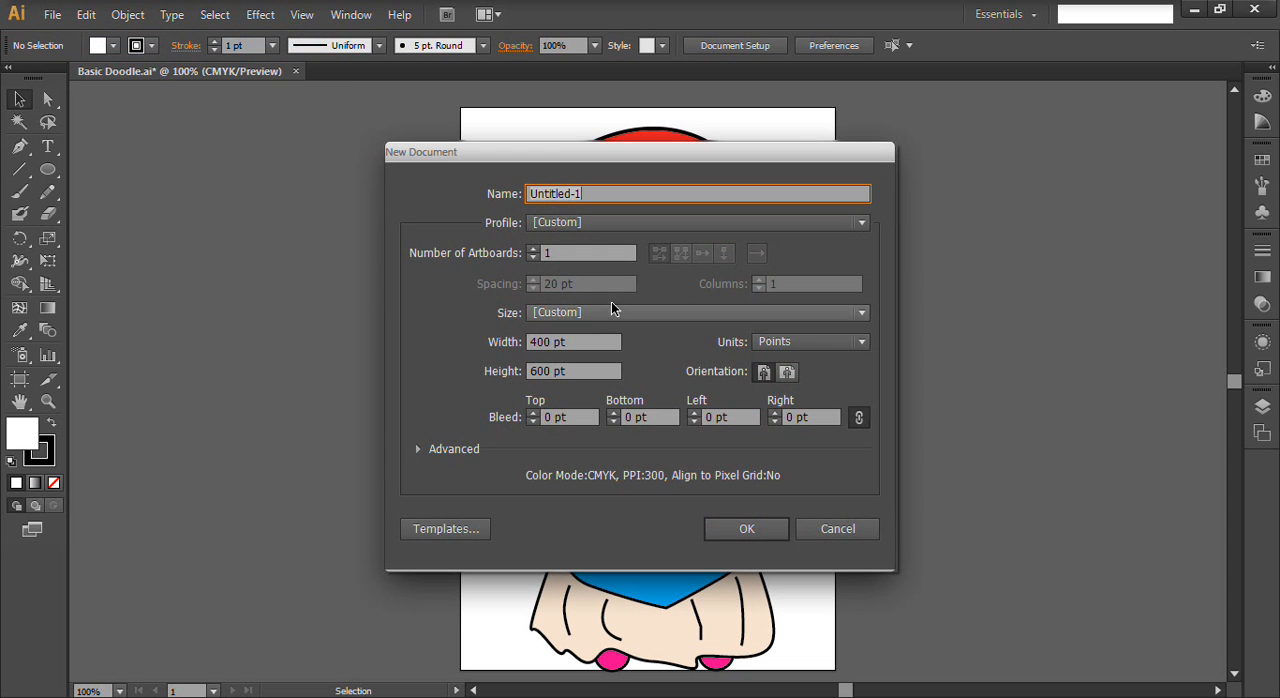
text(CONTOH DOODLE)
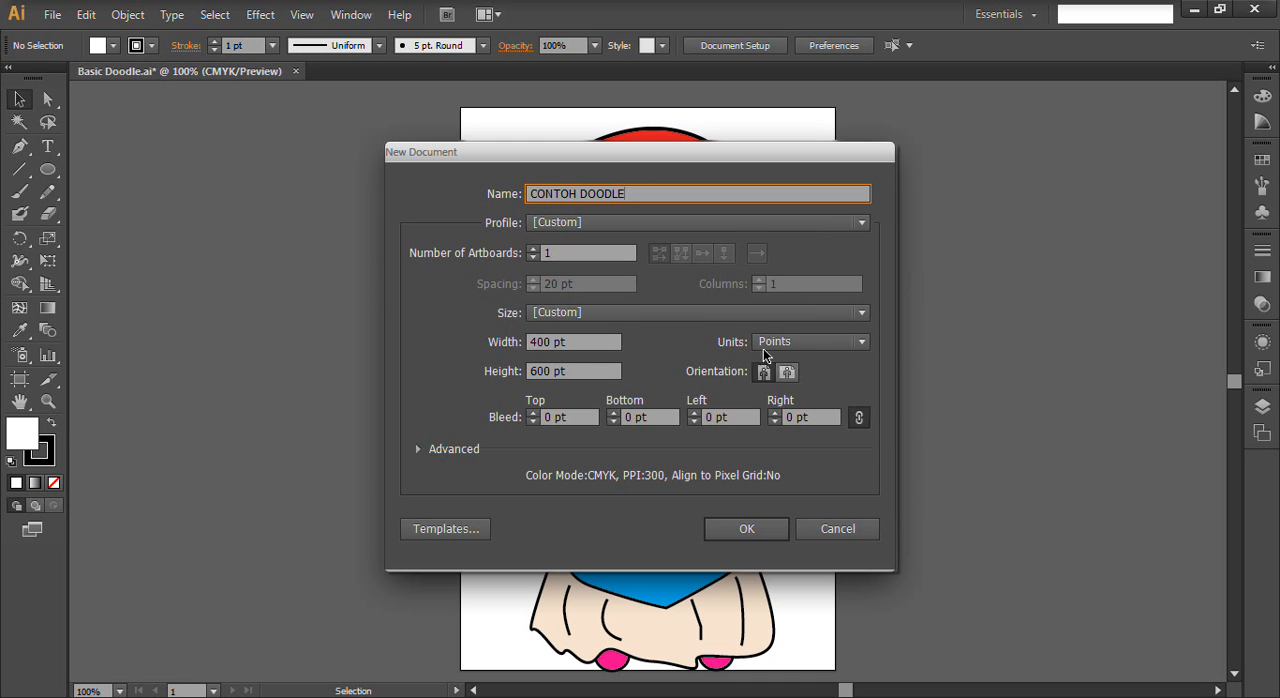
click(746, 529)
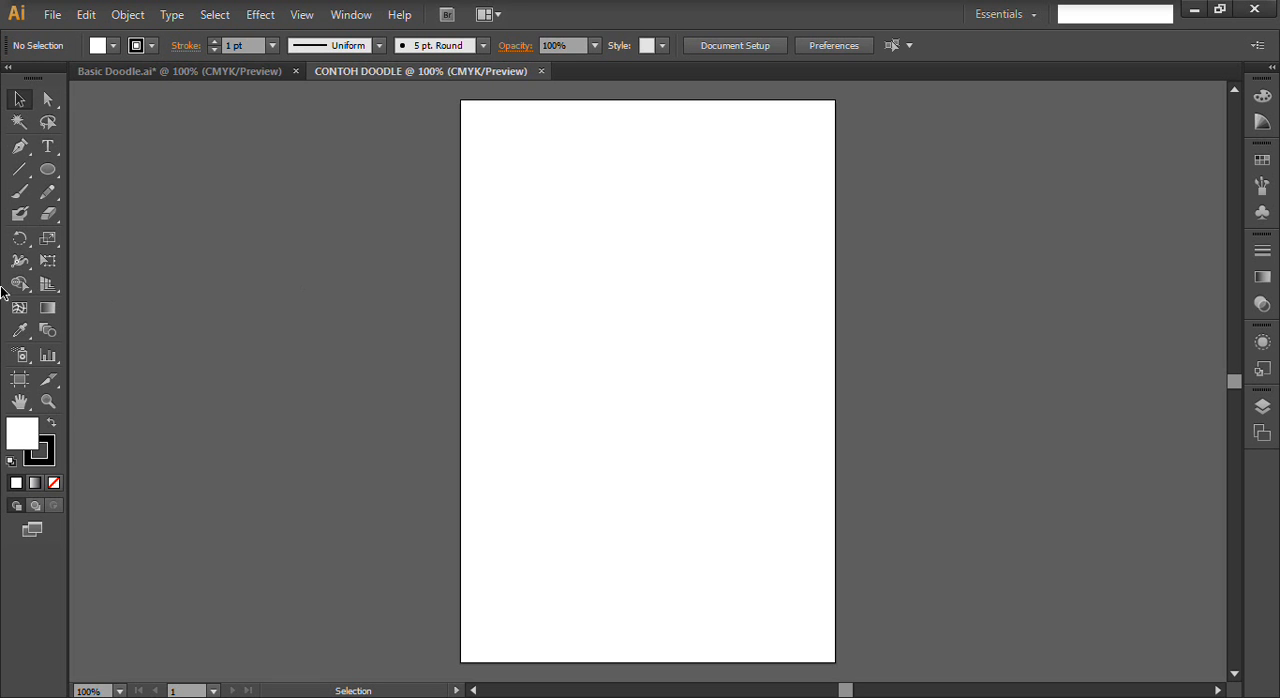
- Draw a slightly wide ellipse in the upper middle of the artboard as the doodle's face
click(56, 168)
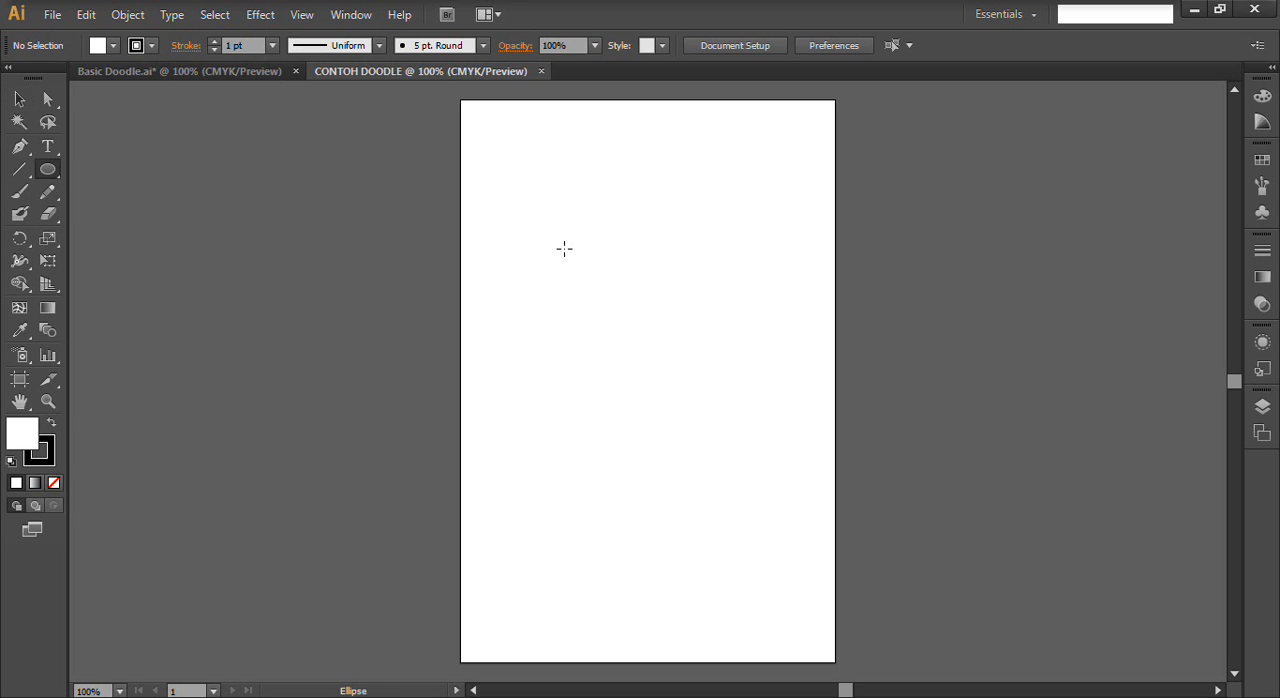
drag(571, 238, 755, 402)
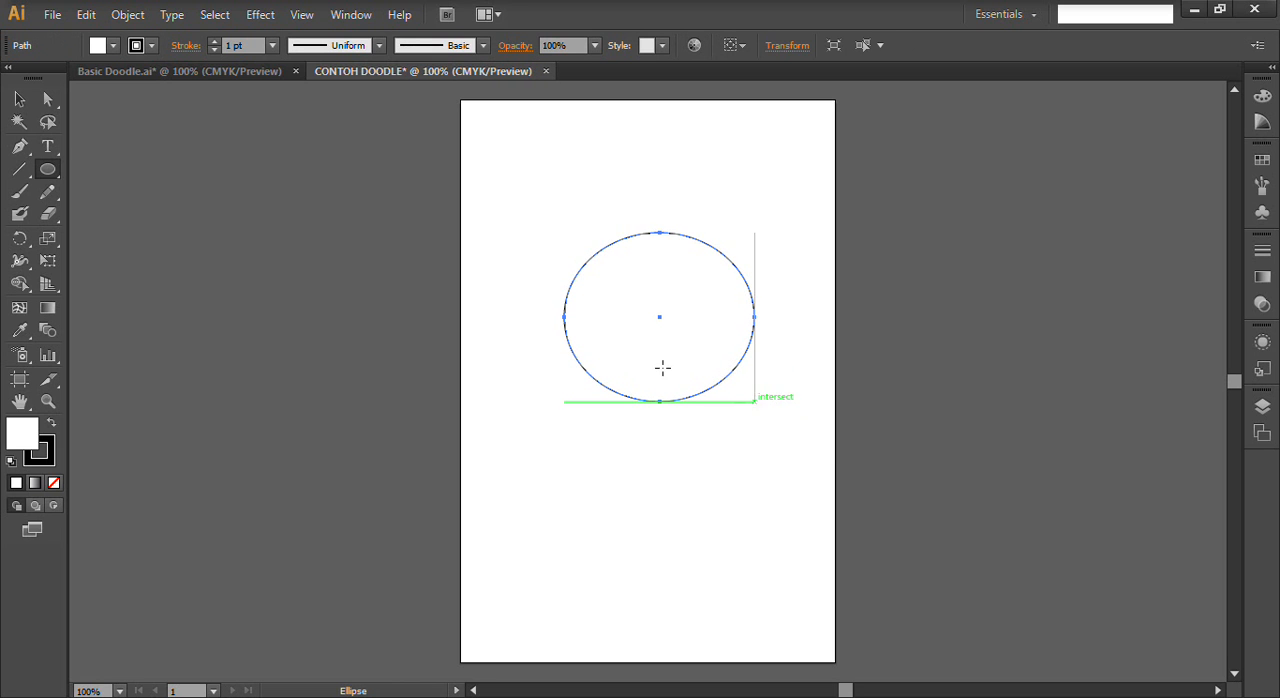
click(52, 177)
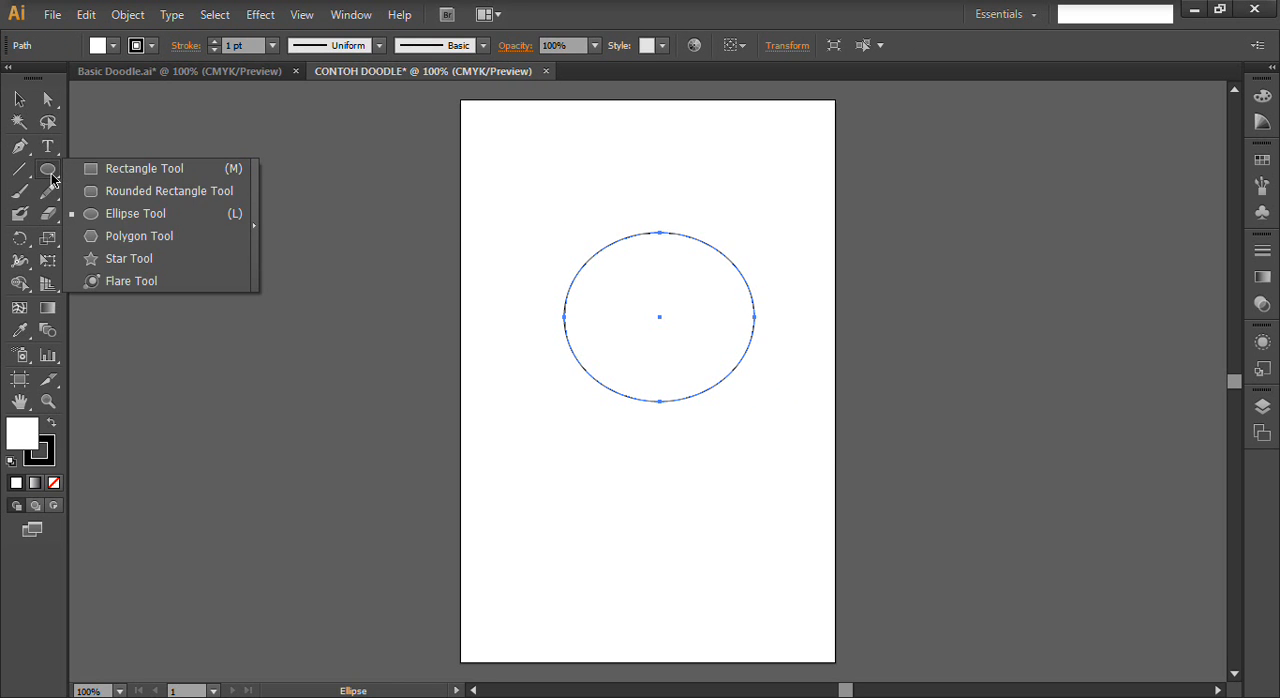
click(130, 216)
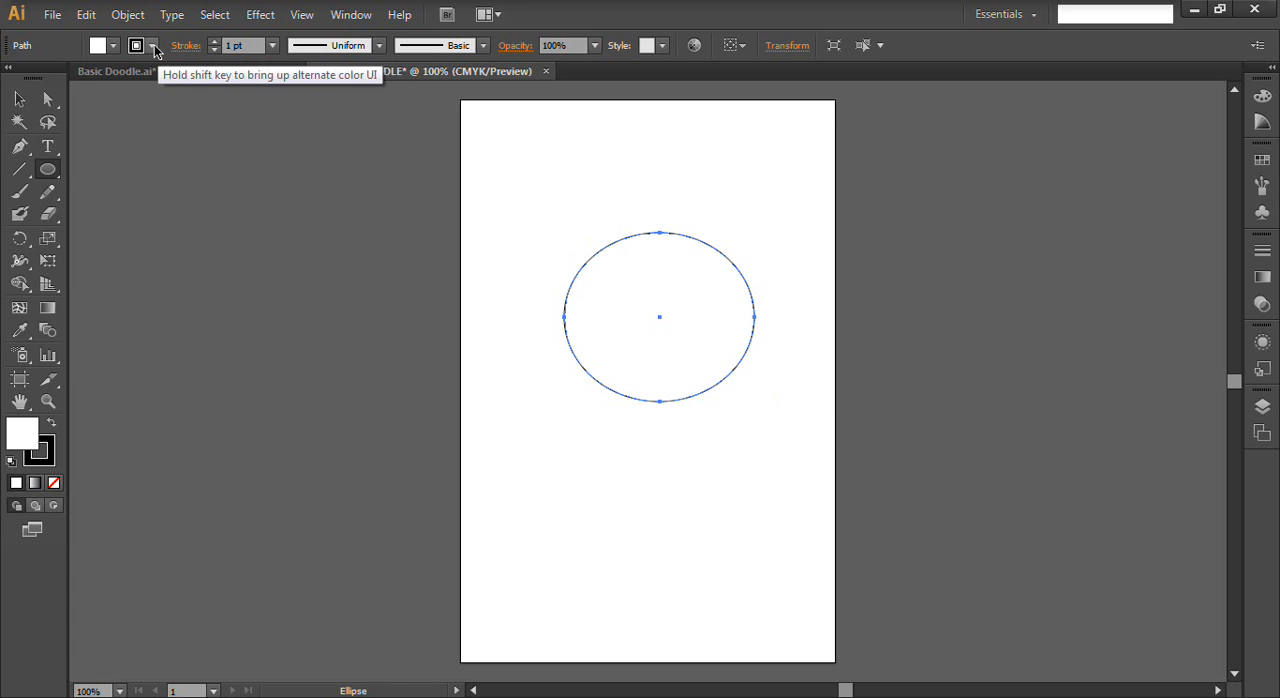
- Load the Skintones swatch library and fill the face ellipse with the second peach tone of its first colour group
click(98, 46)
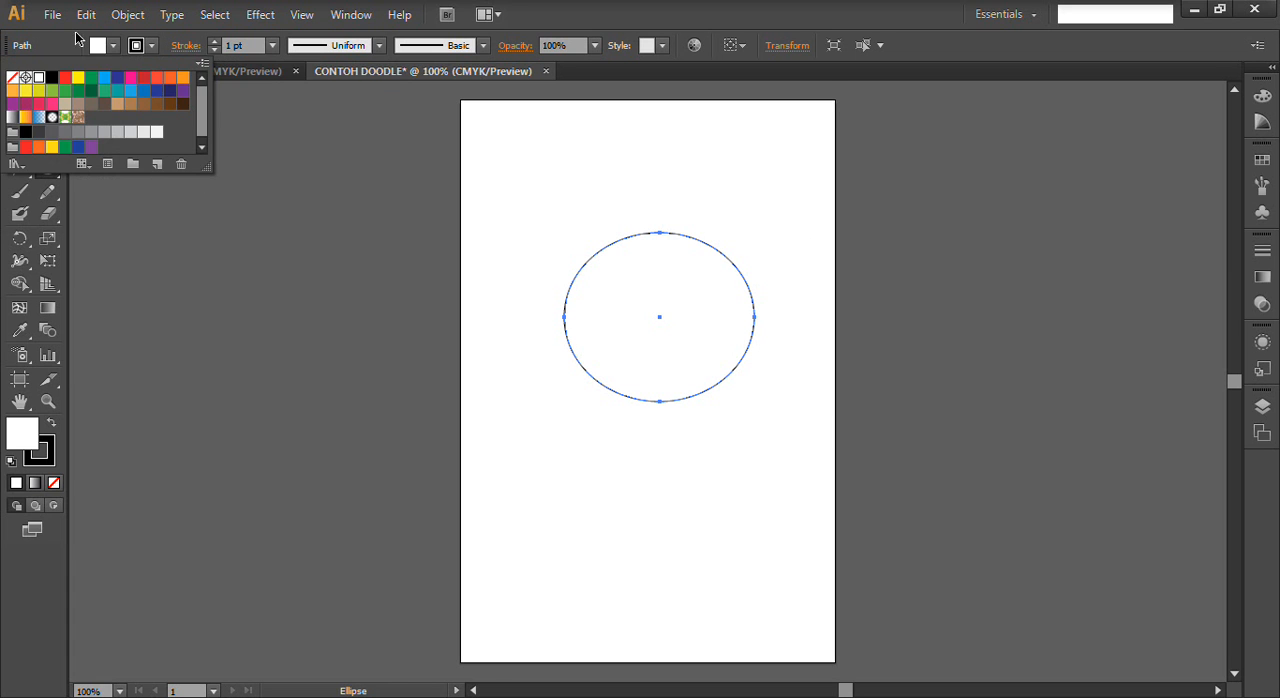
click(116, 47)
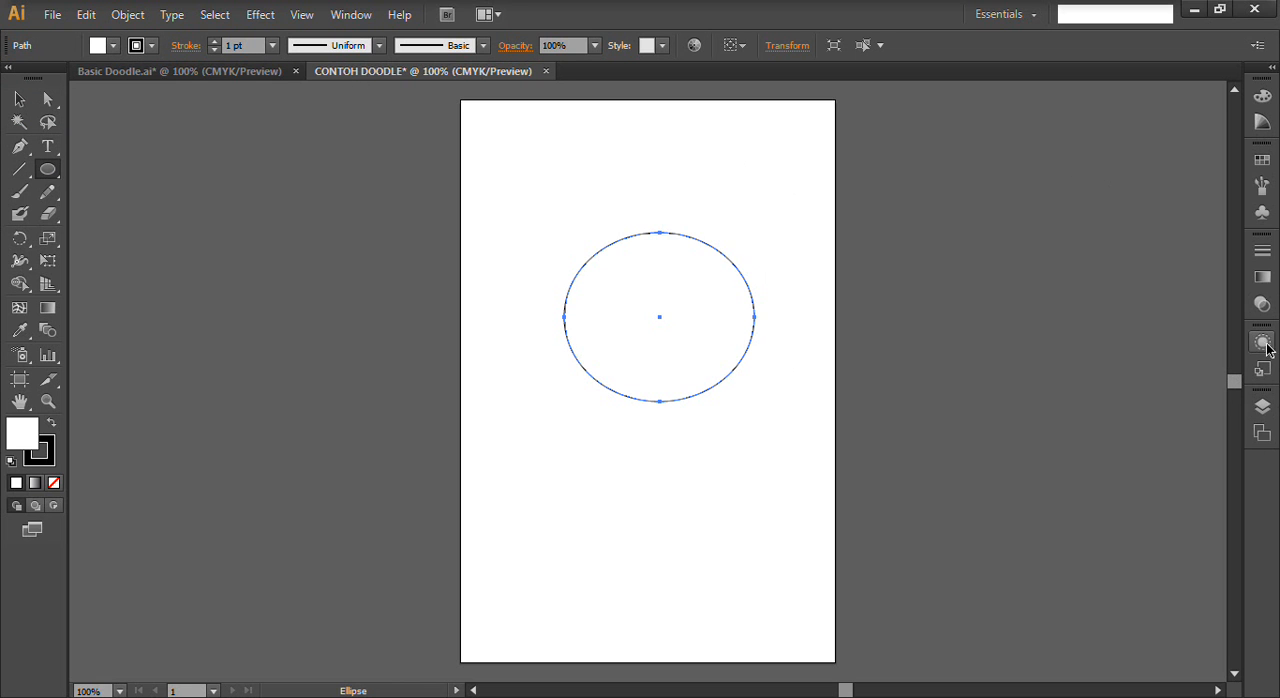
click(1262, 160)
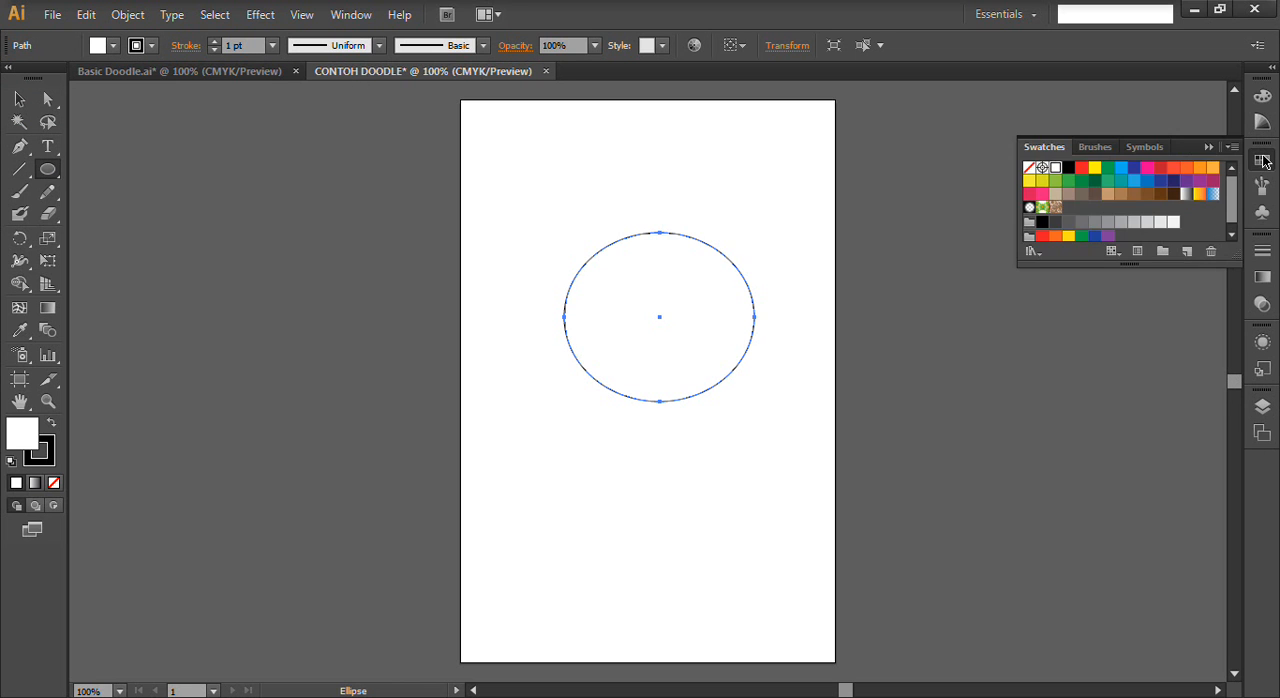
click(1027, 255)
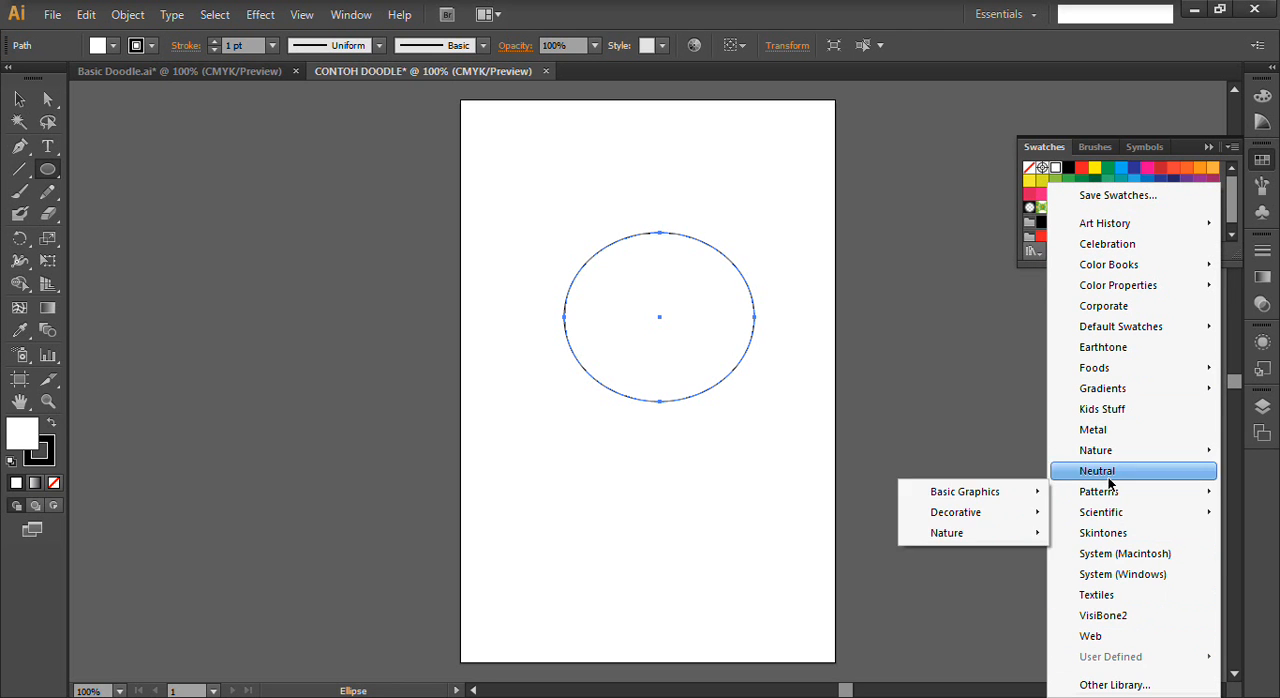
click(1108, 532)
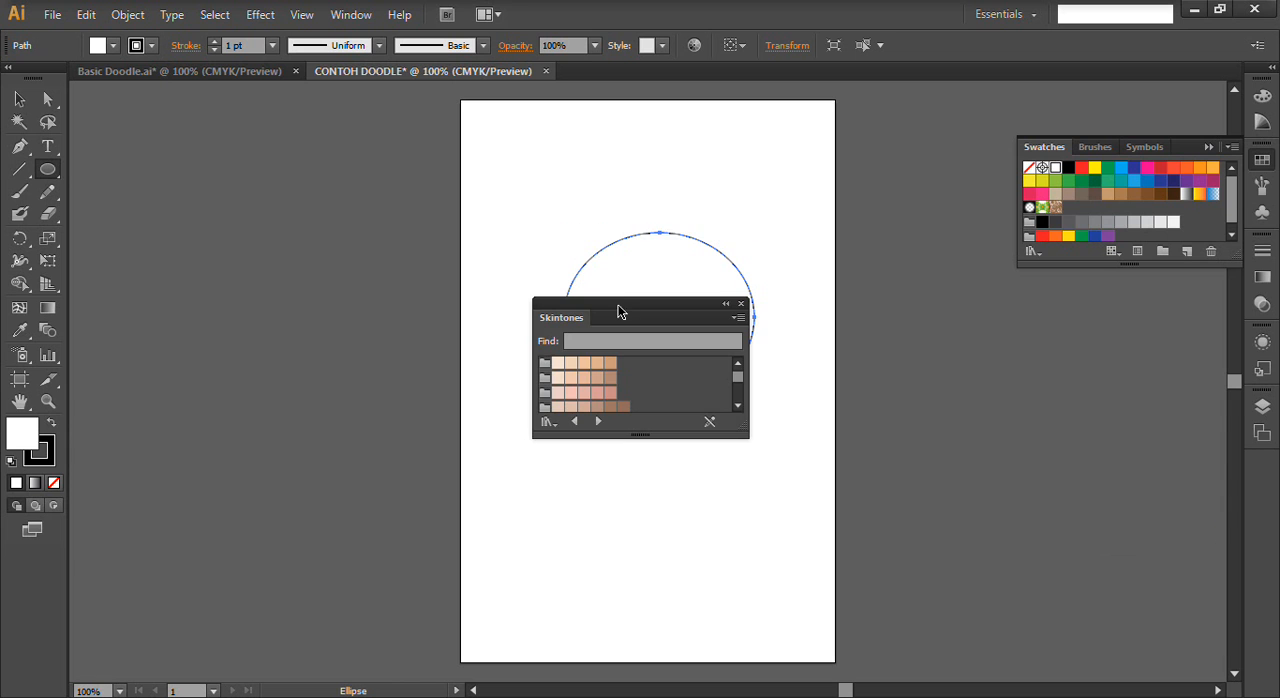
drag(620, 309, 1043, 343)
click(1088, 398)
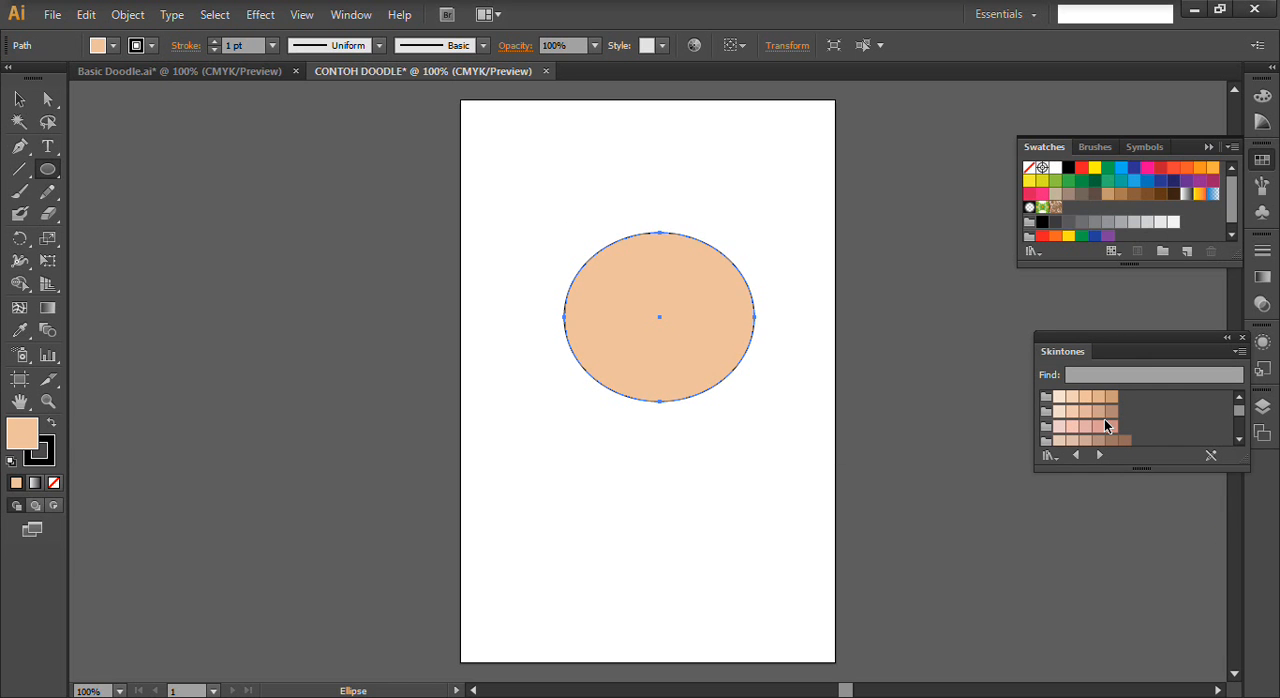
click(1072, 397)
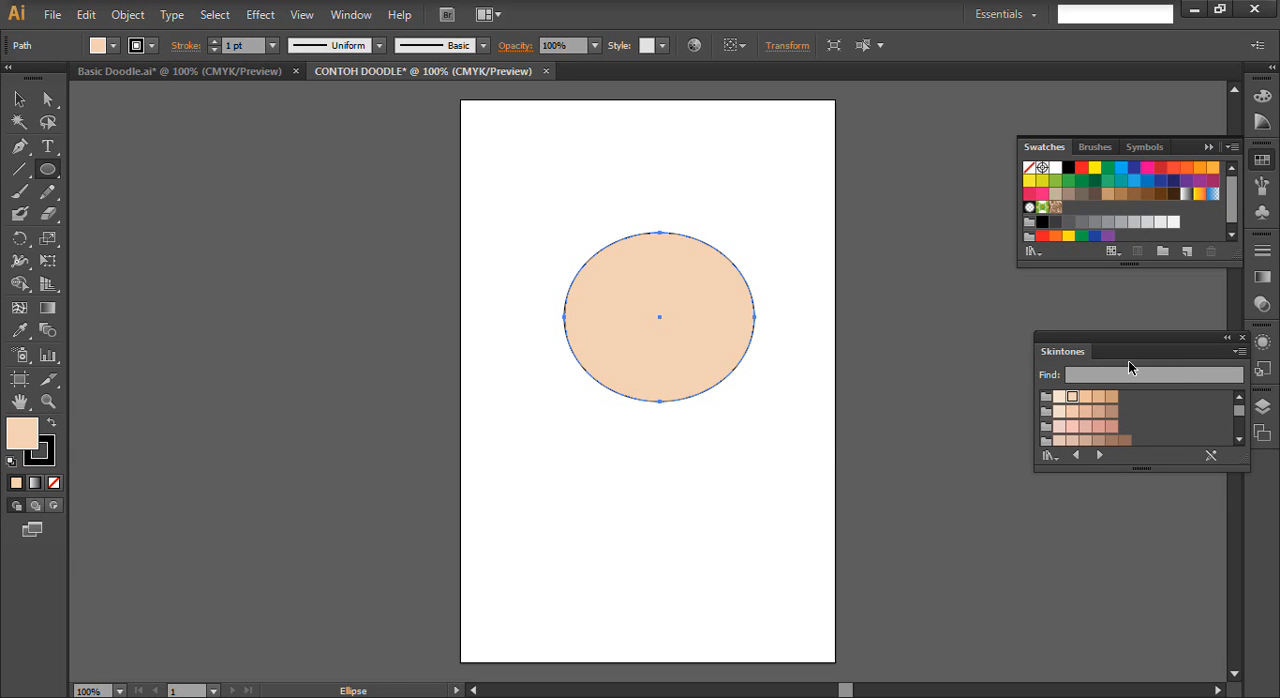
click(1060, 398)
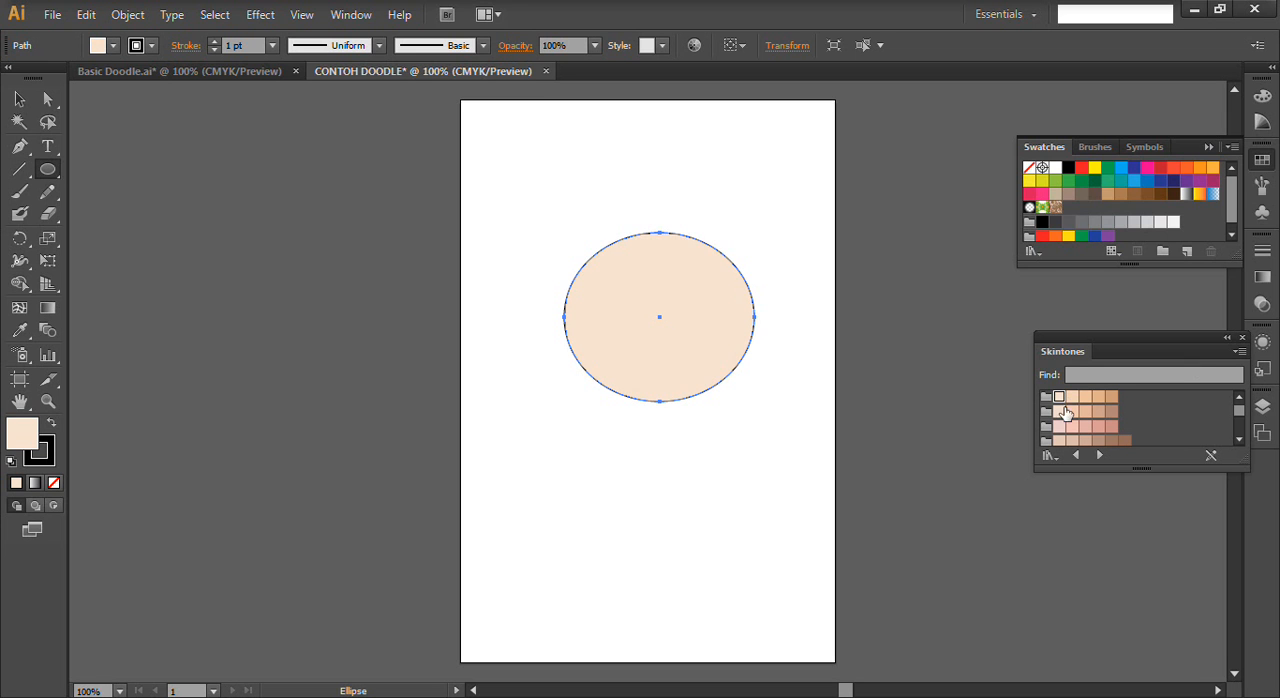
click(1072, 397)
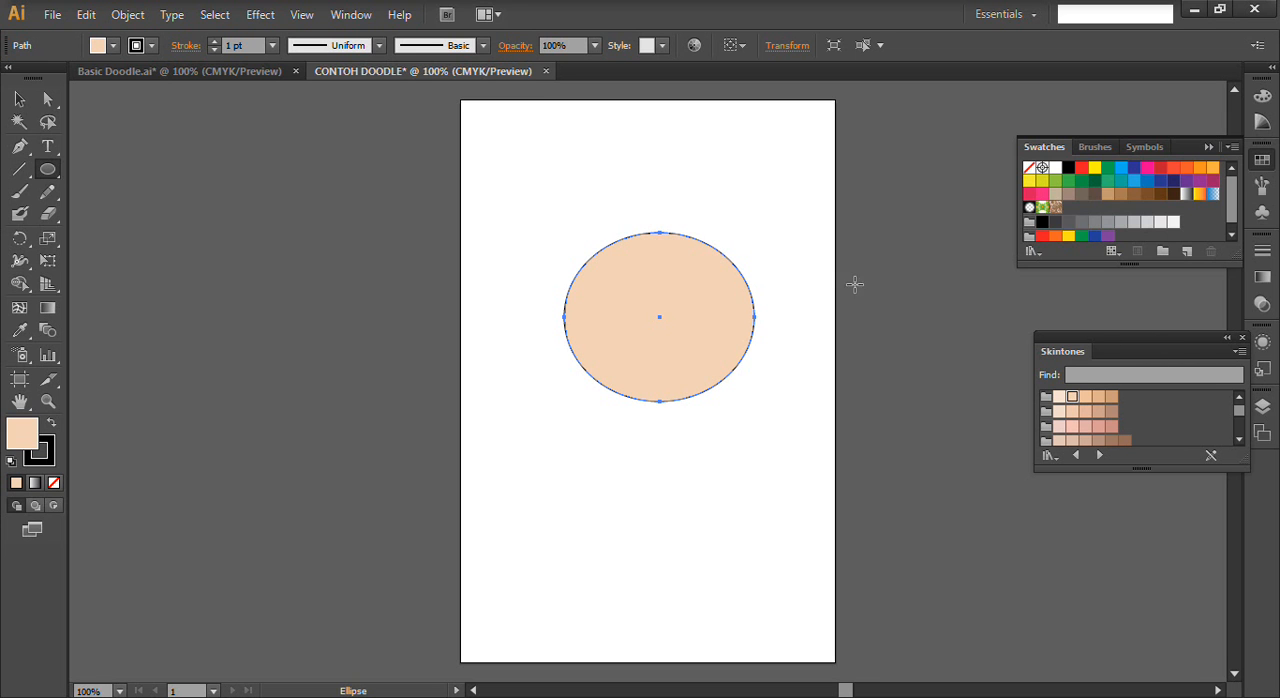
- Compare with the Basic Doodle reference drawing and enlarge the face ellipse toward its lower left
click(47, 99)
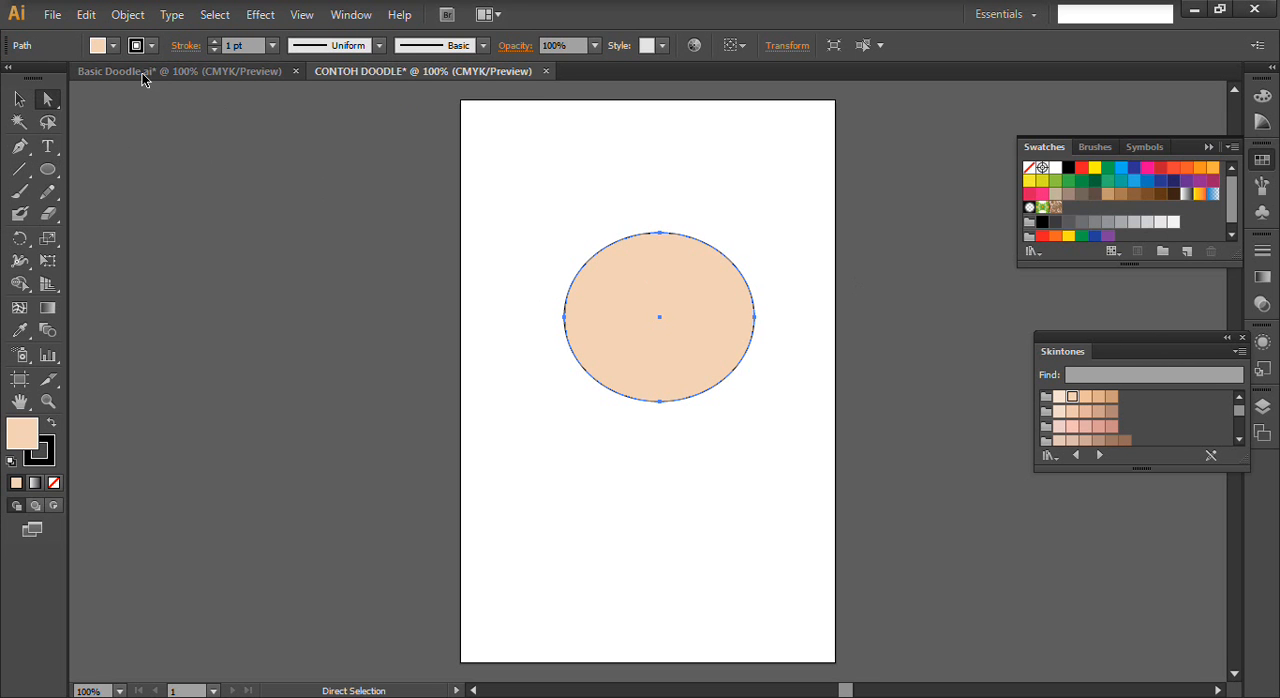
click(145, 72)
key(v)
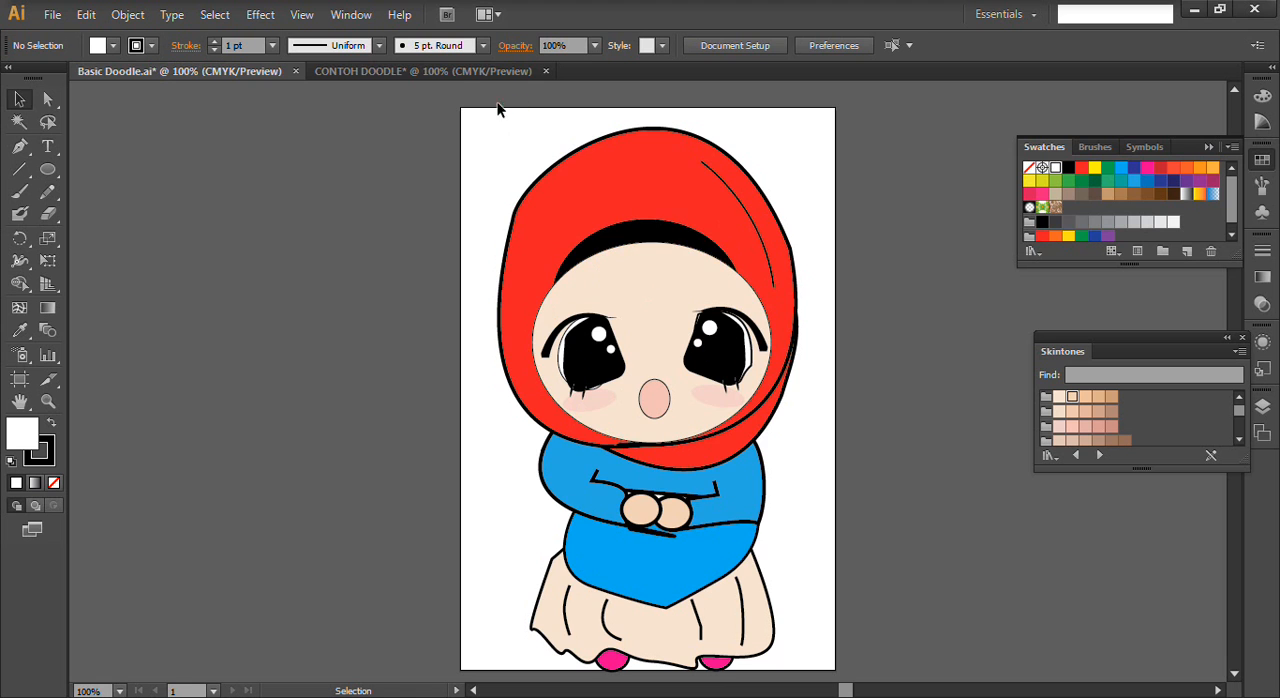
click(463, 74)
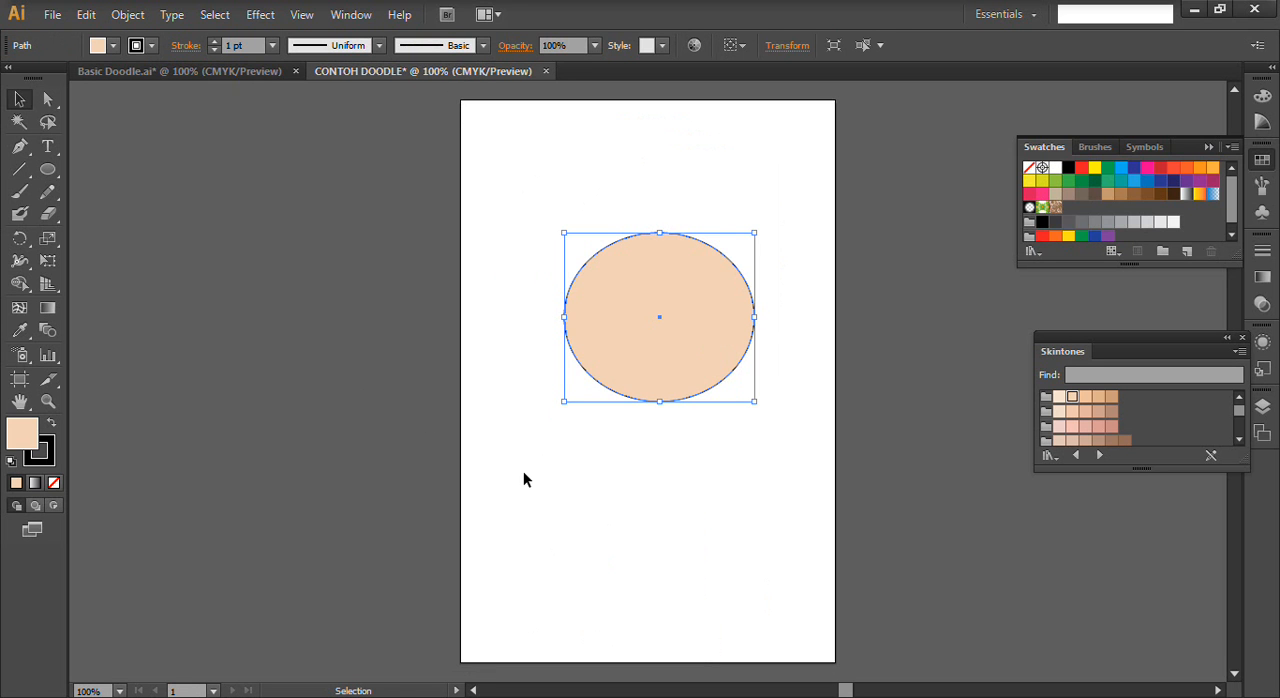
drag(565, 406, 530, 431)
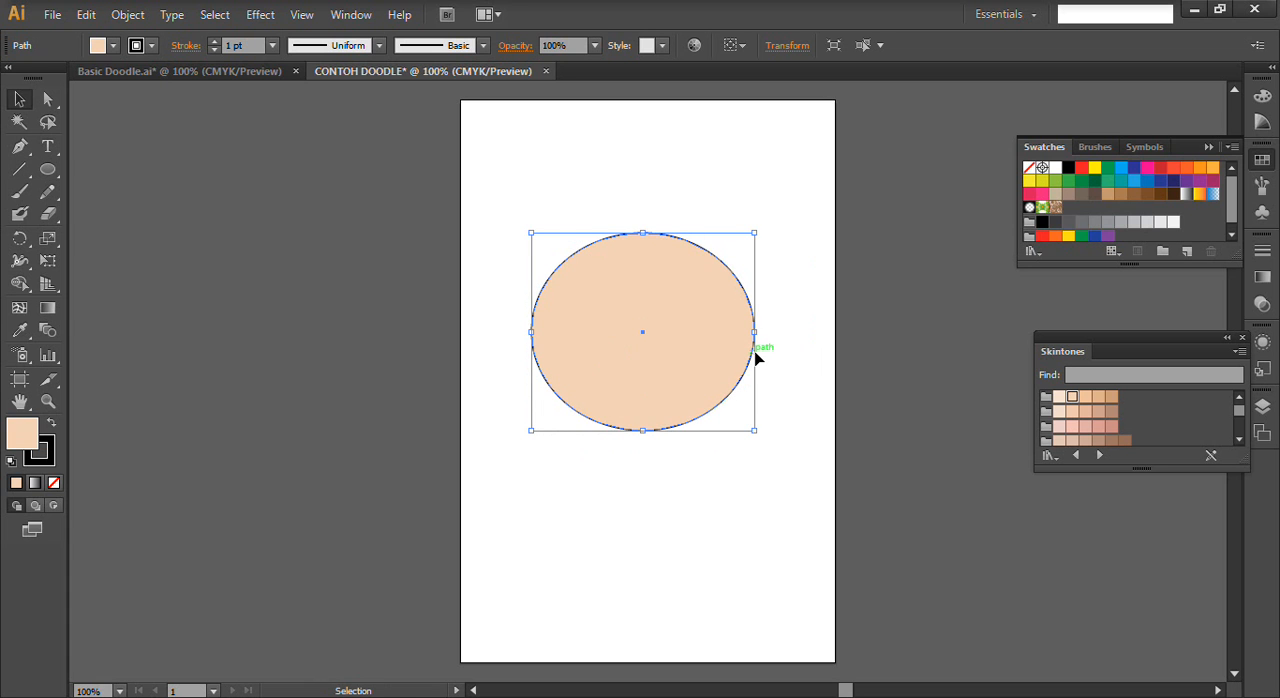
- Nudge the face ellipse slightly right and down to centre it on the artboard
key(Right)
key(Right)
key(Right)
key(Right)
key(Down)
key(Down)
key(Down)
key(Down)
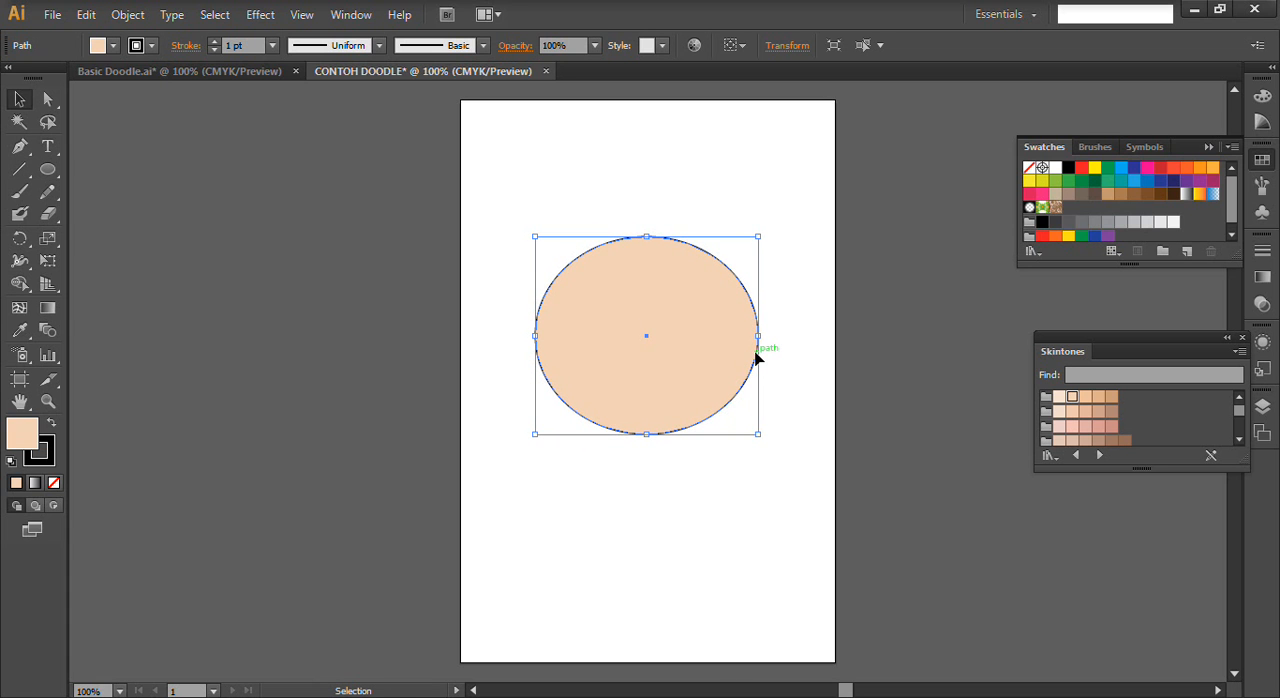
- Draw a smaller ellipse over the upper face and nudge it until it is horizontally centred and rises above the face
click(47, 169)
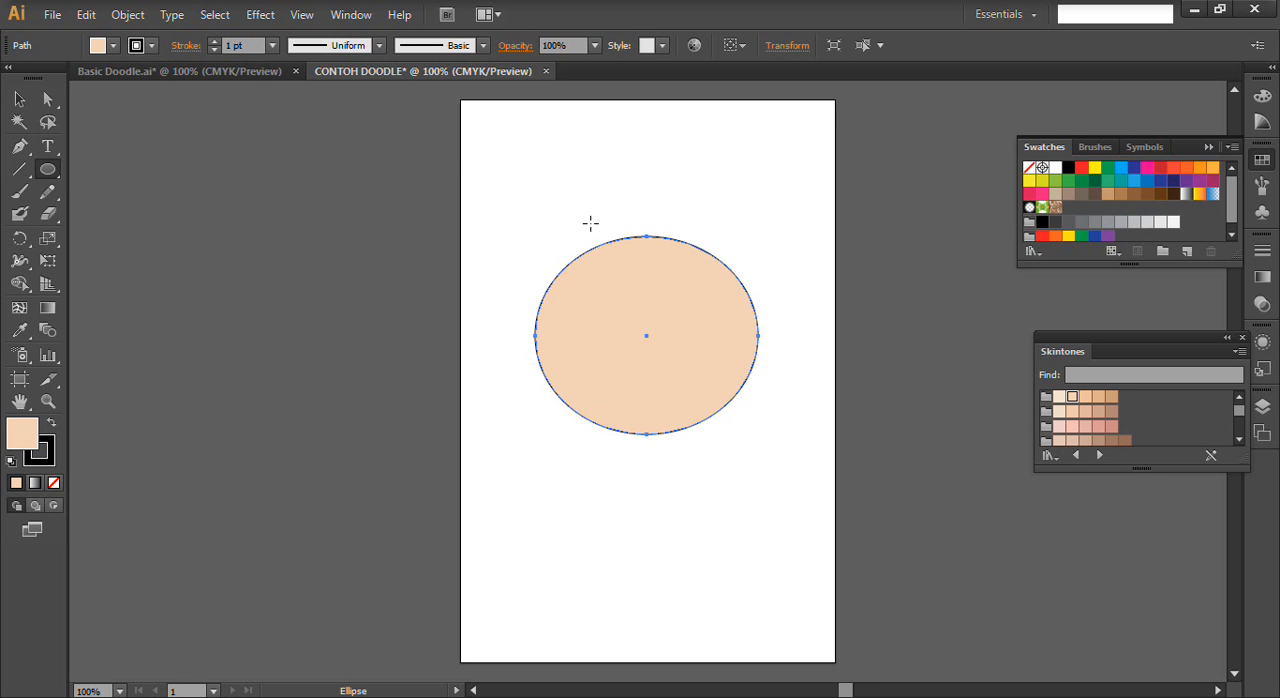
drag(587, 216, 764, 381)
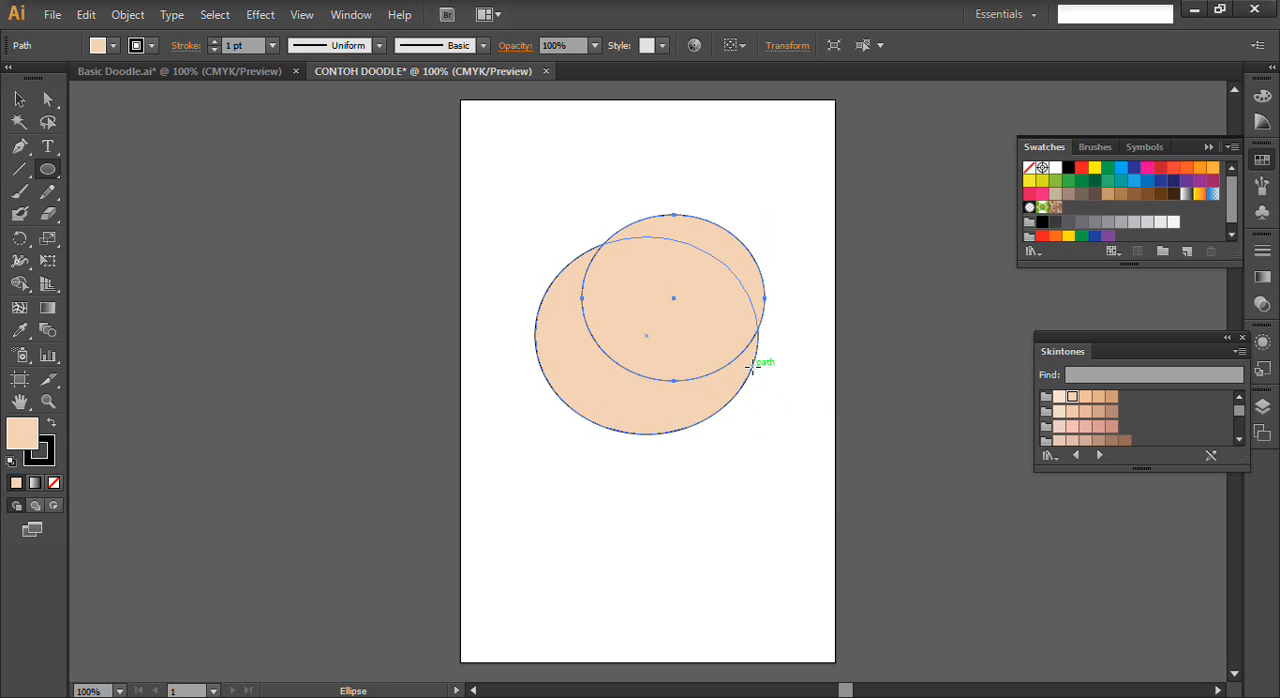
key(Left)
key(Left)
key(Left)
key(Left)
key(Left)
key(Left)
key(Left)
key(Left)
key(Left)
key(Left)
key(Left)
key(Left)
key(Left)
key(Left)
key(Left)
key(Left)
key(Left)
key(Left)
key(Left)
key(Left)
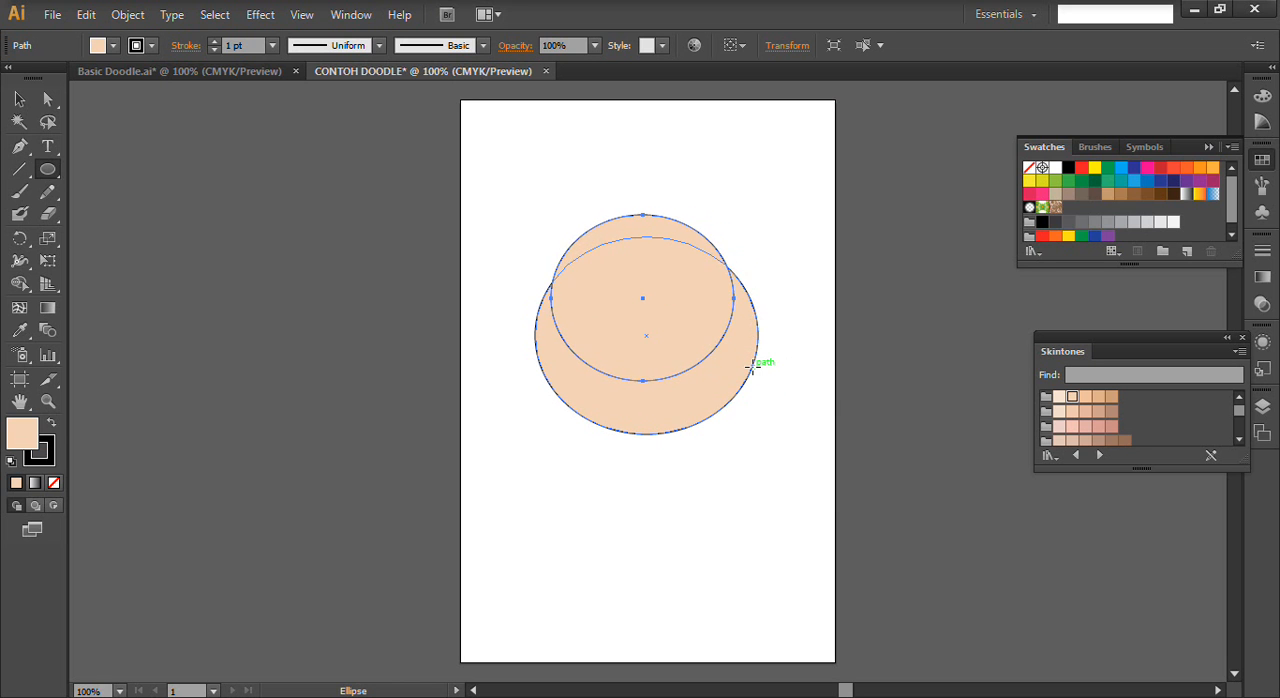
key(Right)
key(Right)
key(Right)
key(Right)
key(Up)
key(Up)
key(Left)
key(Up)
key(Left)
key(Left)
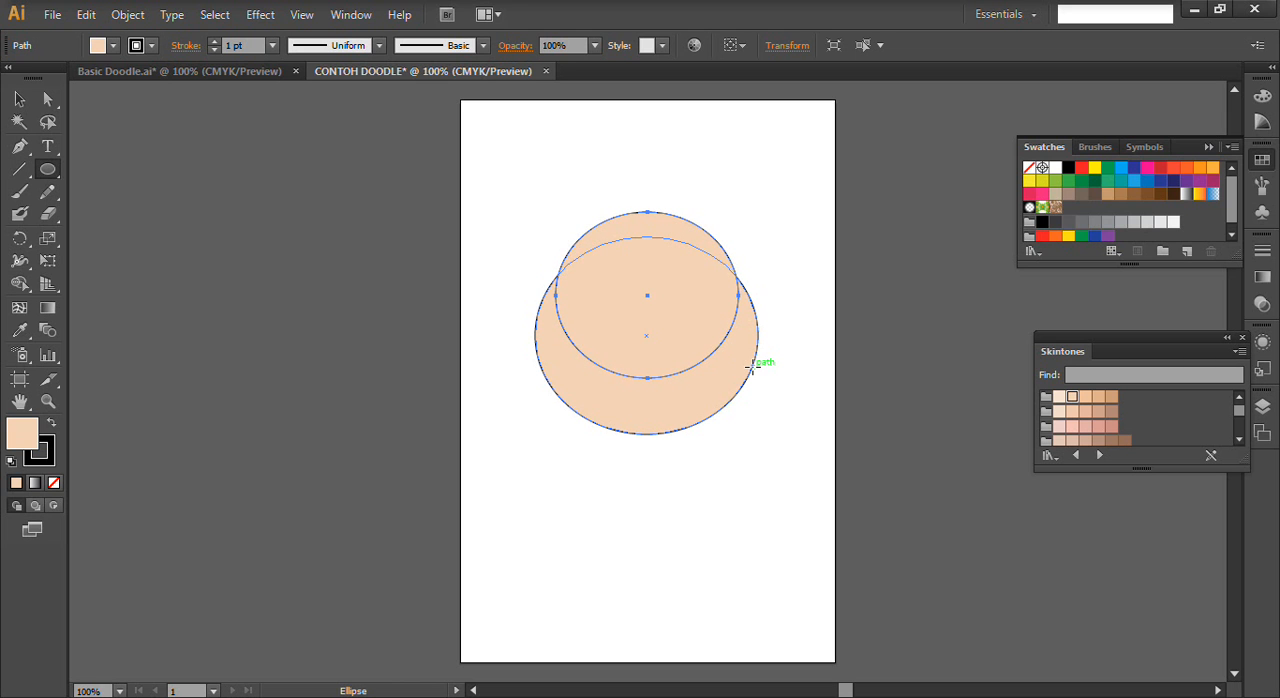
- Fill the smaller ellipse with black and send it behind the face ellipse
click(115, 46)
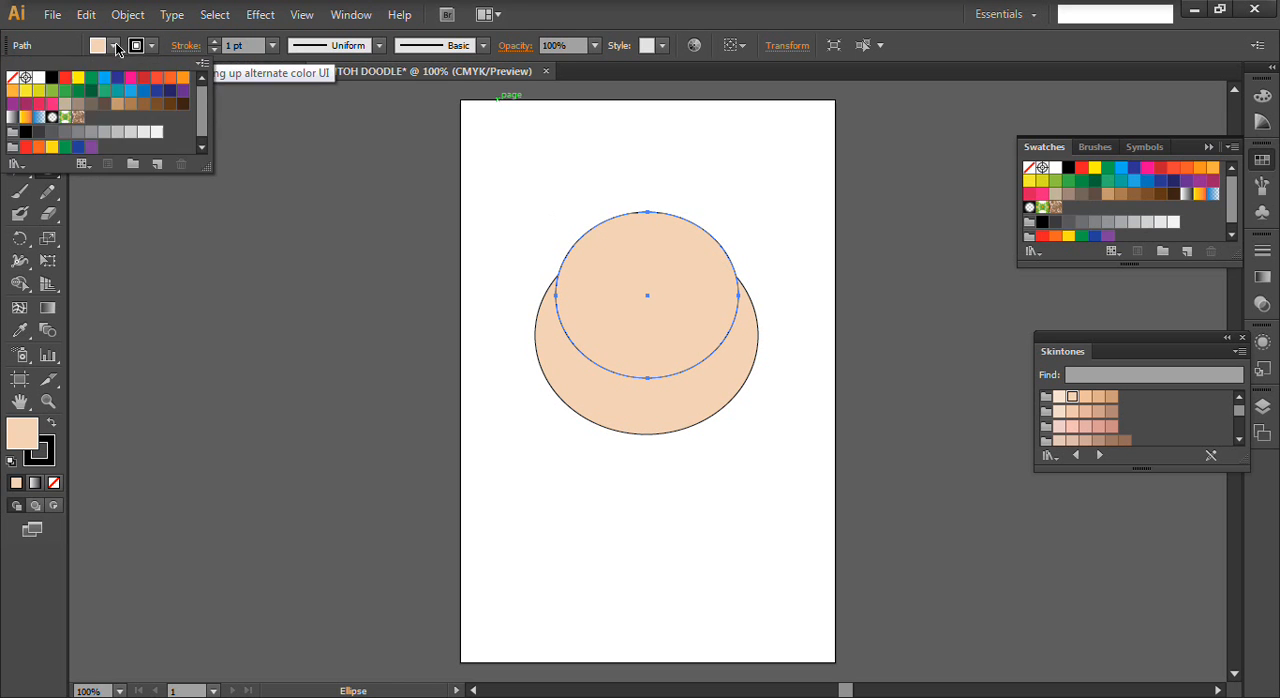
click(52, 78)
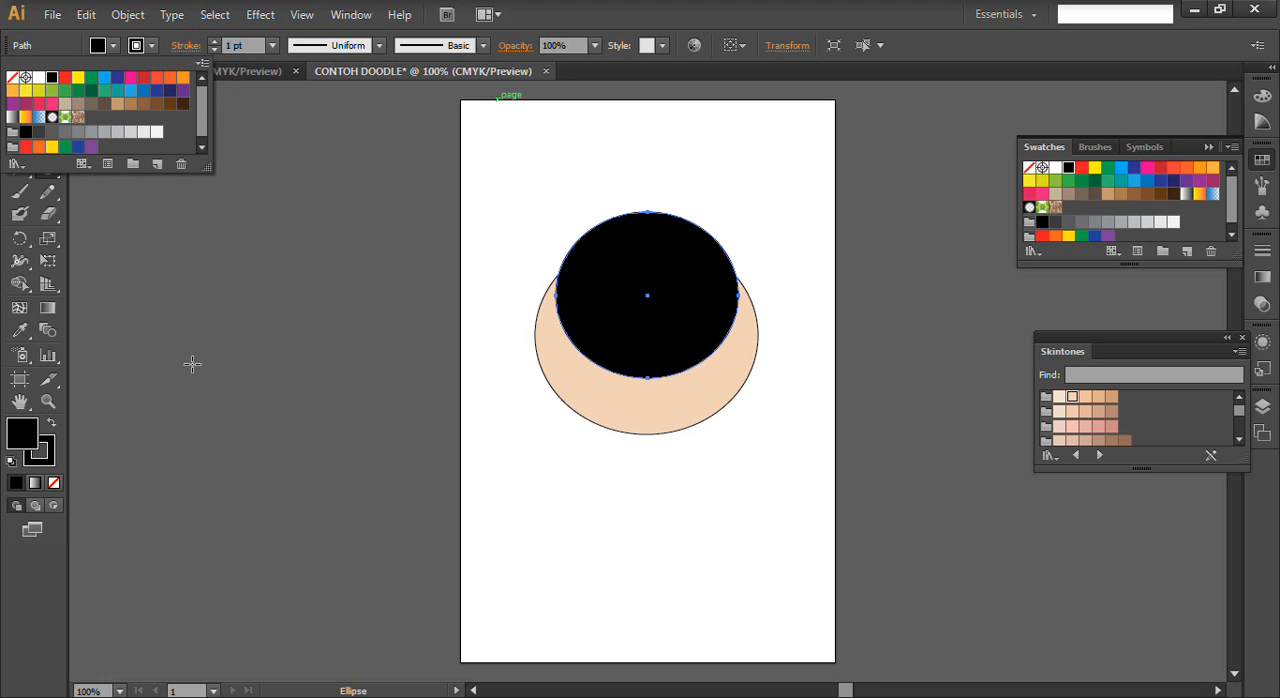
click(48, 99)
click(19, 99)
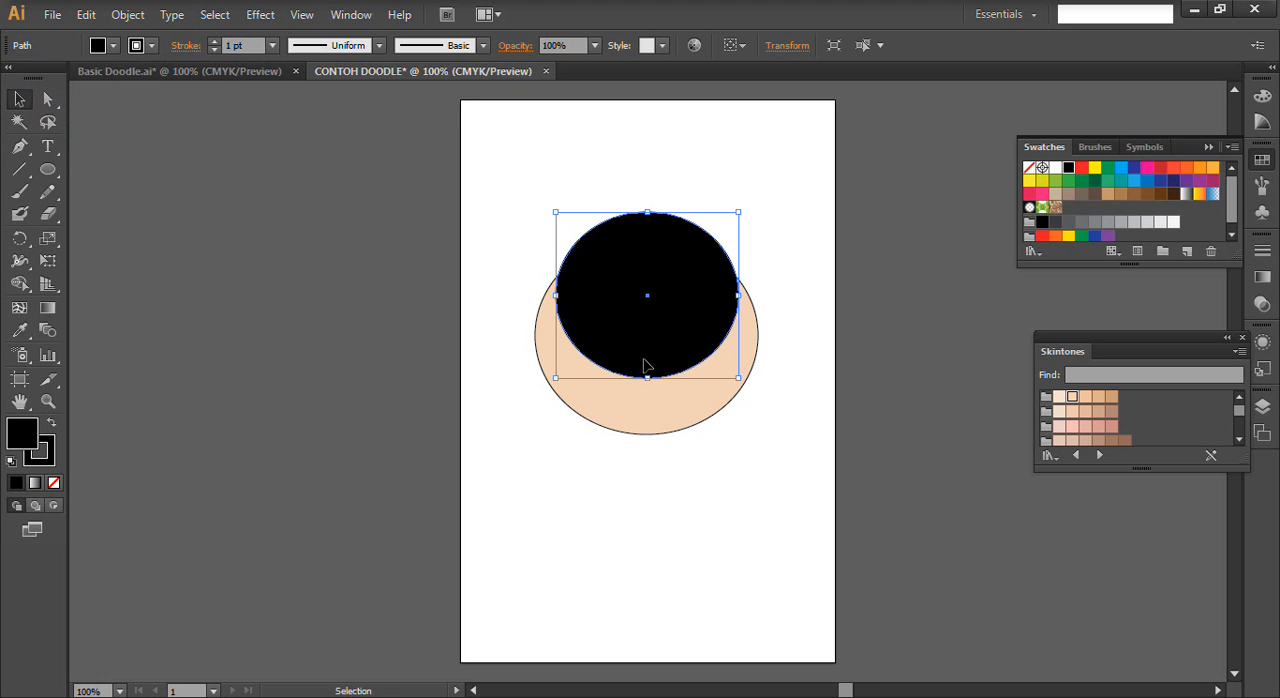
key(a)
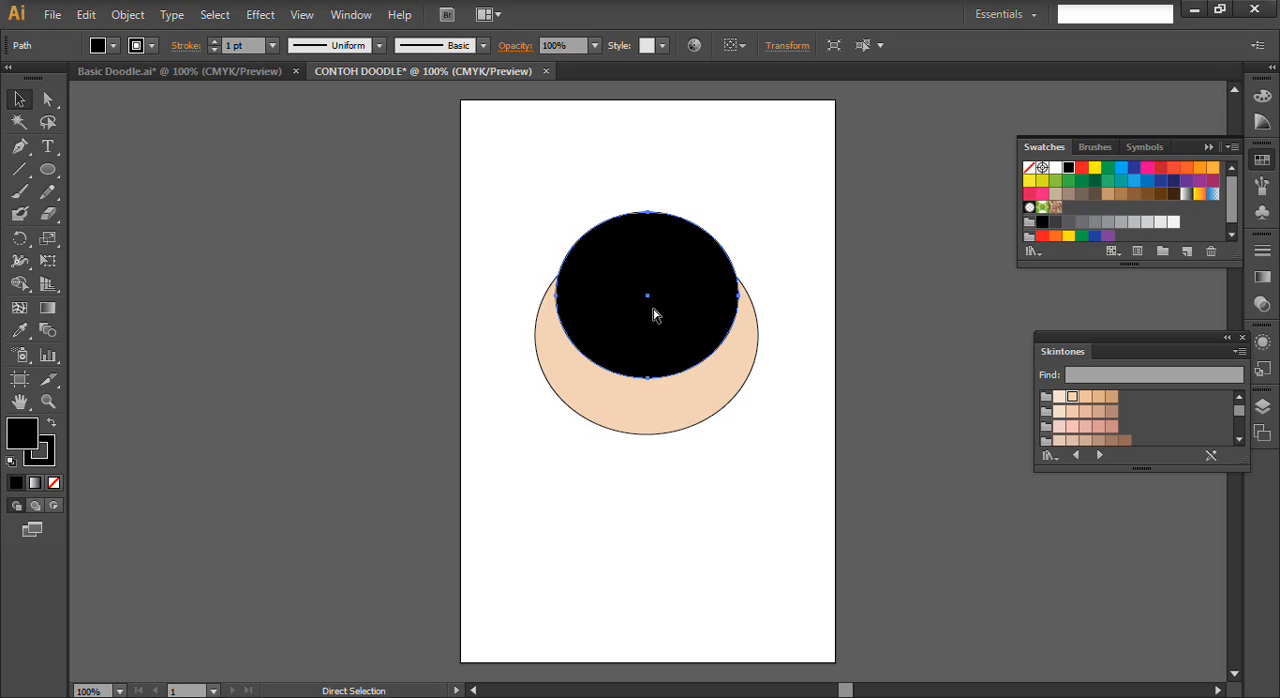
key(ctrl+shift+bracketleft)
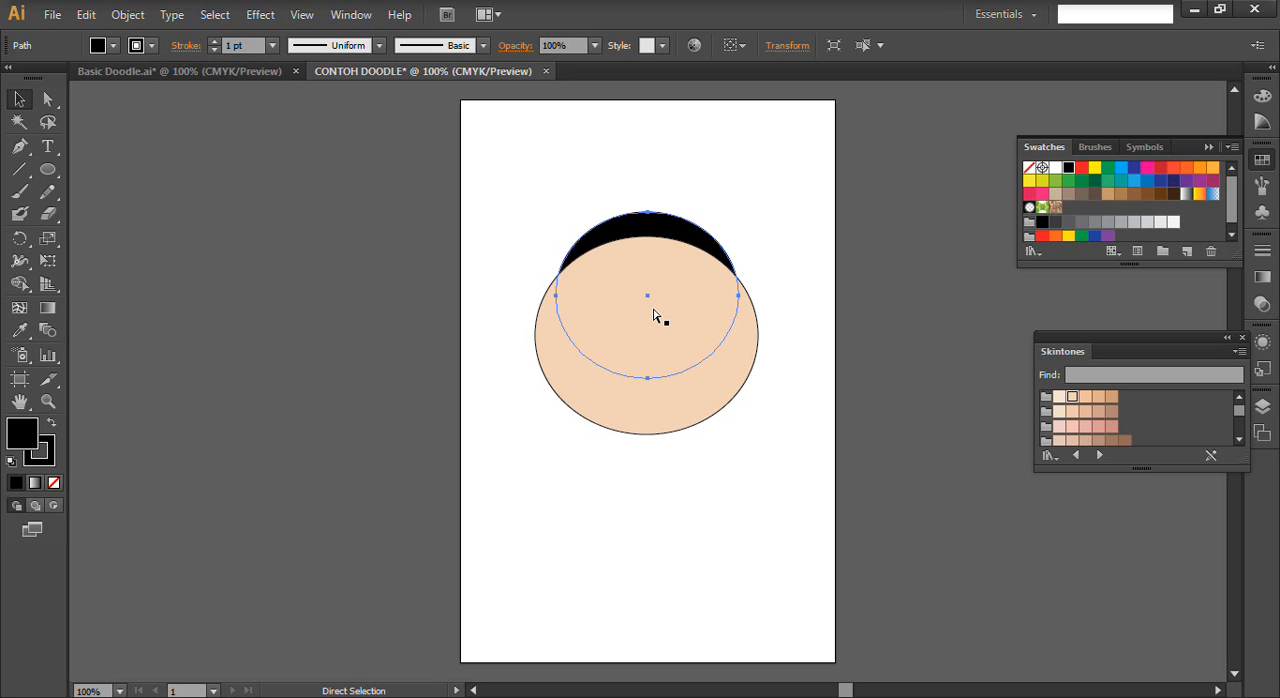
- Bring the black ellipse in front of the face and send it behind again
key(ctrl+a)
key(ctrl+shift+bracketright)
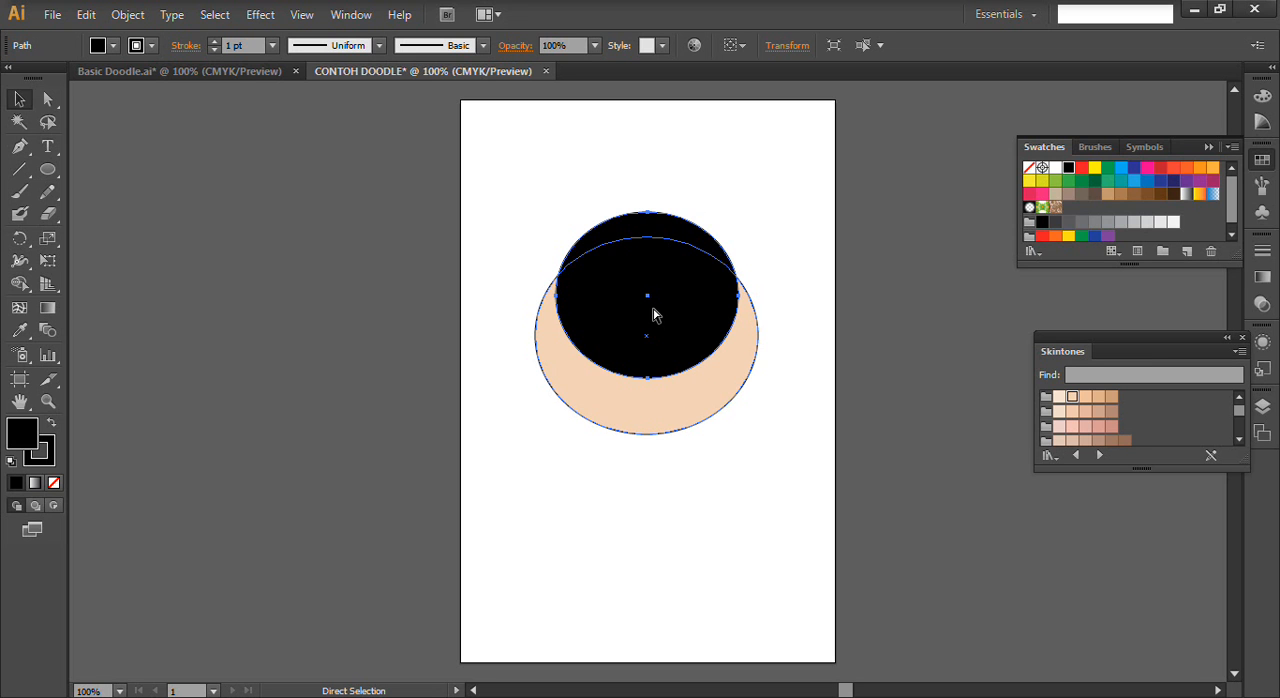
click(653, 315)
key(a)
key(ctrl+shift+bracketleft)
key(v)
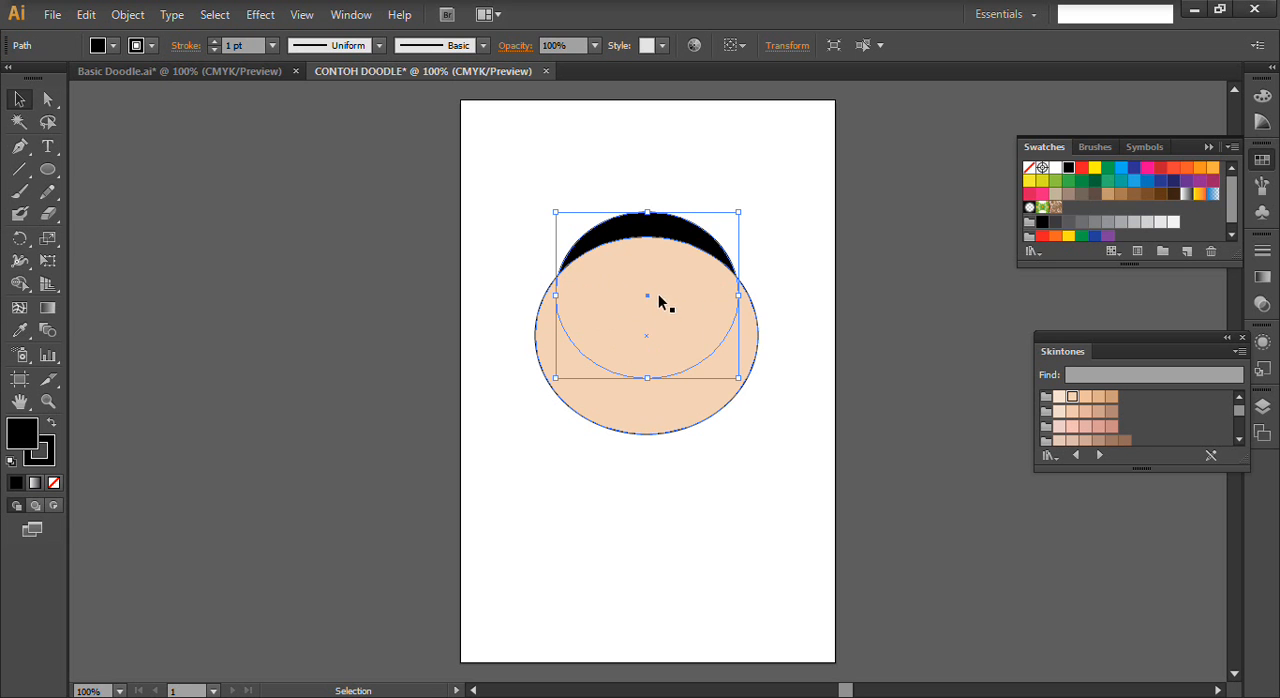
right_click(660, 273)
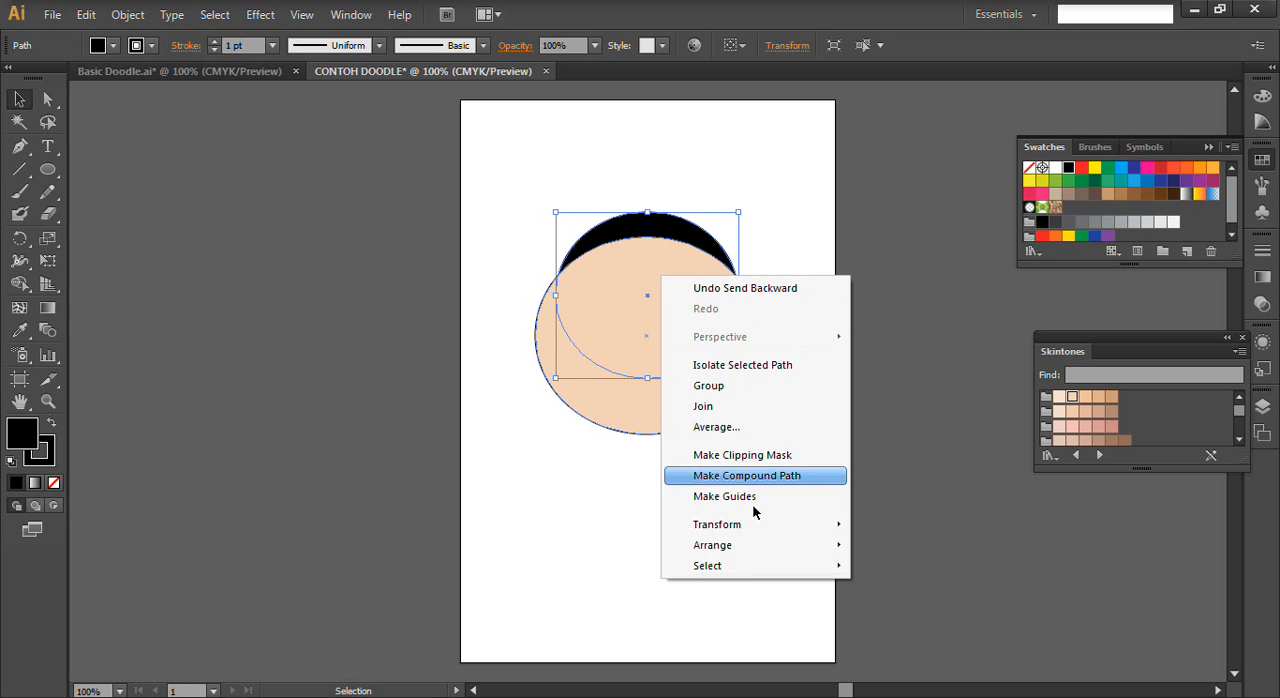
mouse_move(757, 570)
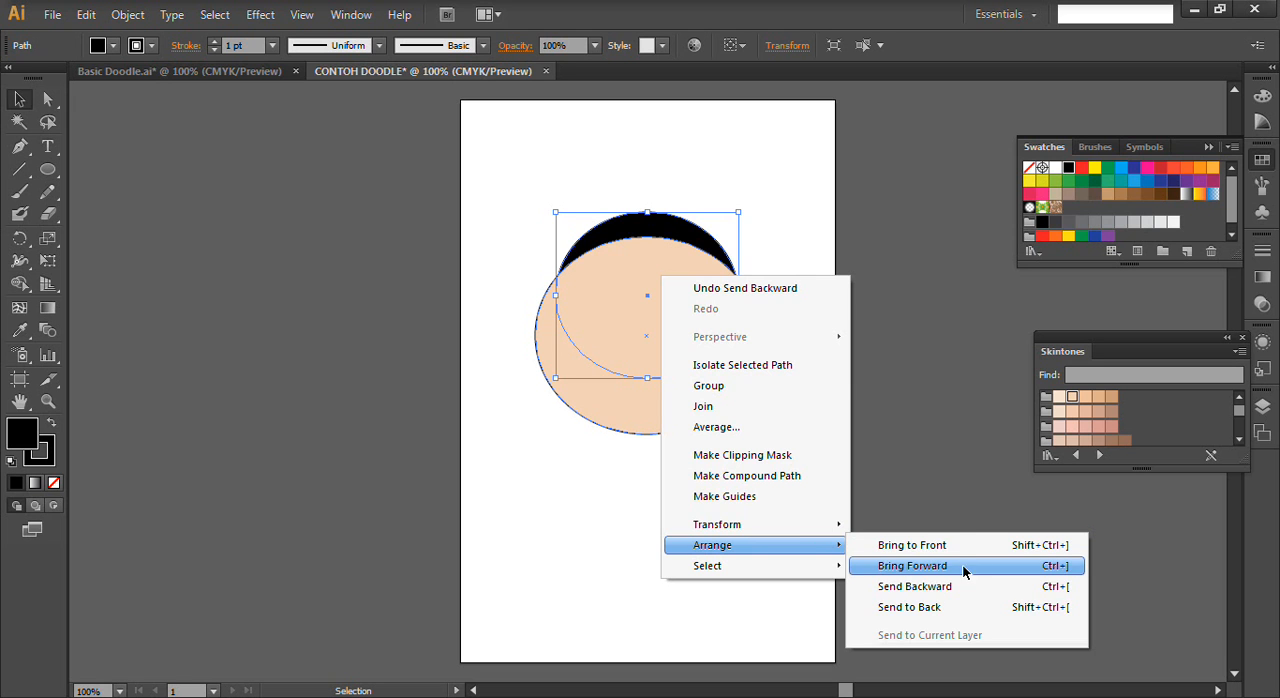
click(507, 470)
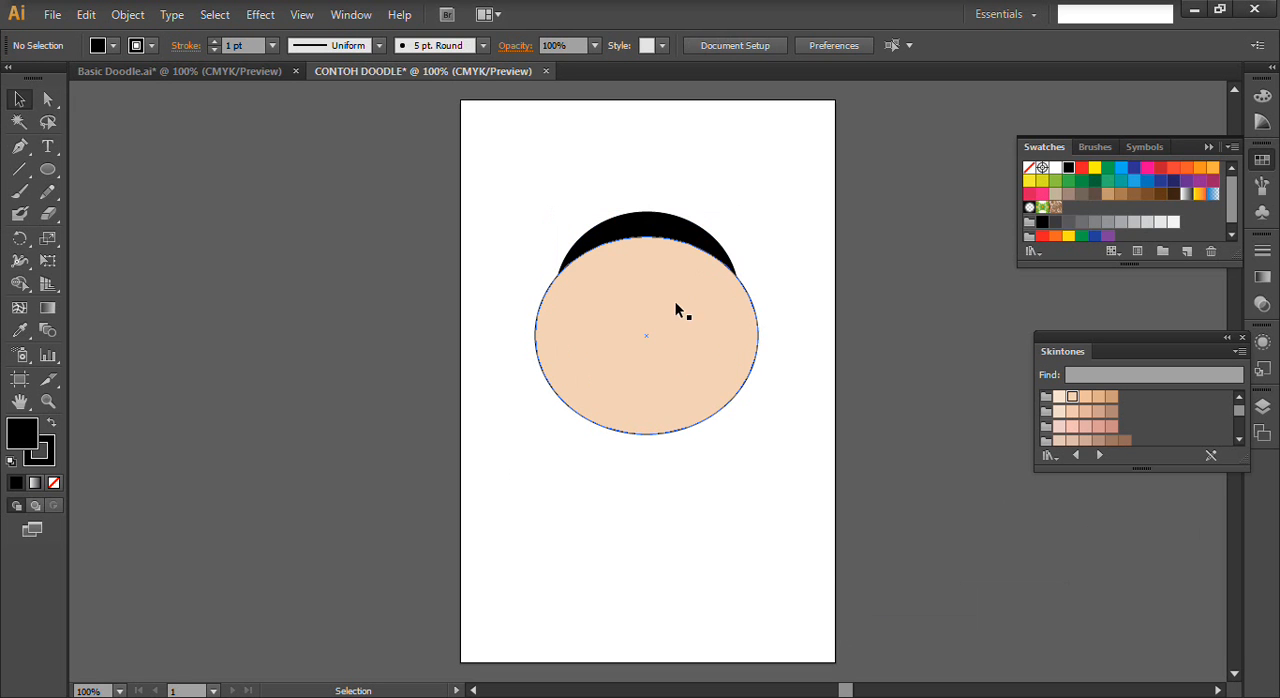
- Nudge the black ellipse up and slightly left behind the face so more of it rises above the forehead
click(646, 232)
key(Up)
key(Up)
key(Left)
key(Left)
key(Left)
key(Left)
key(Up)
key(Right)
key(Up)
key(Up)
key(Up)
key(Right)
key(Down)
key(Up)
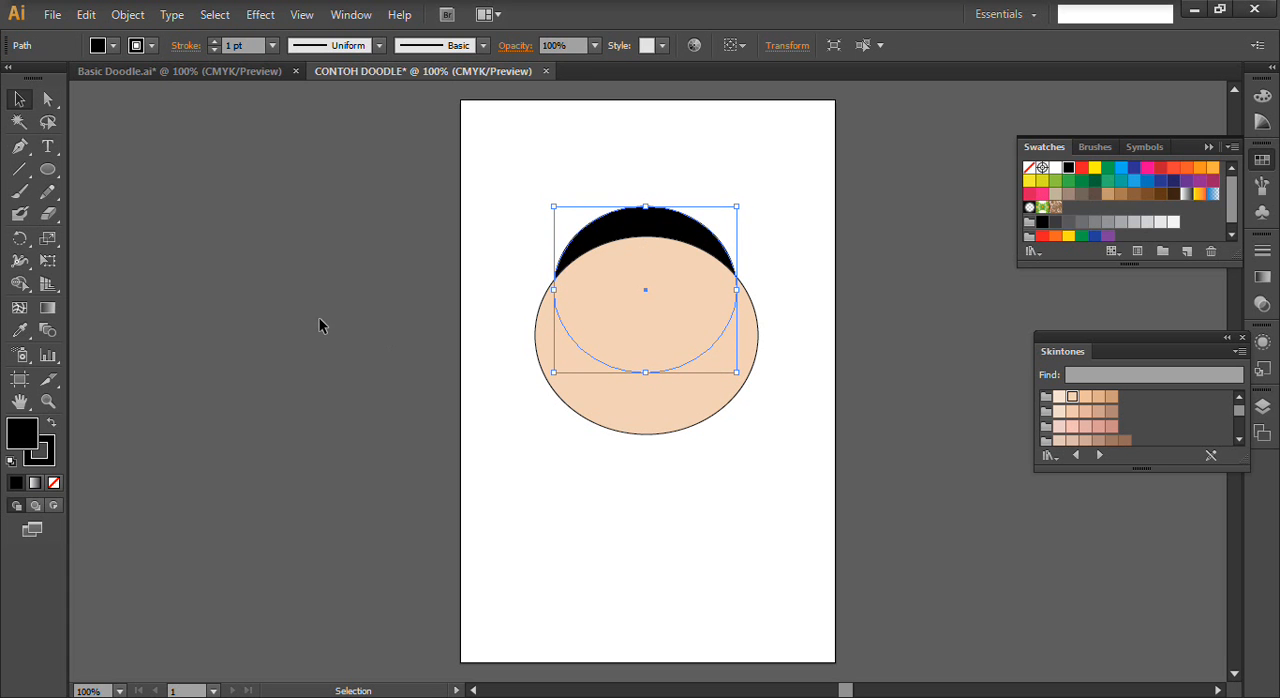
click(196, 177)
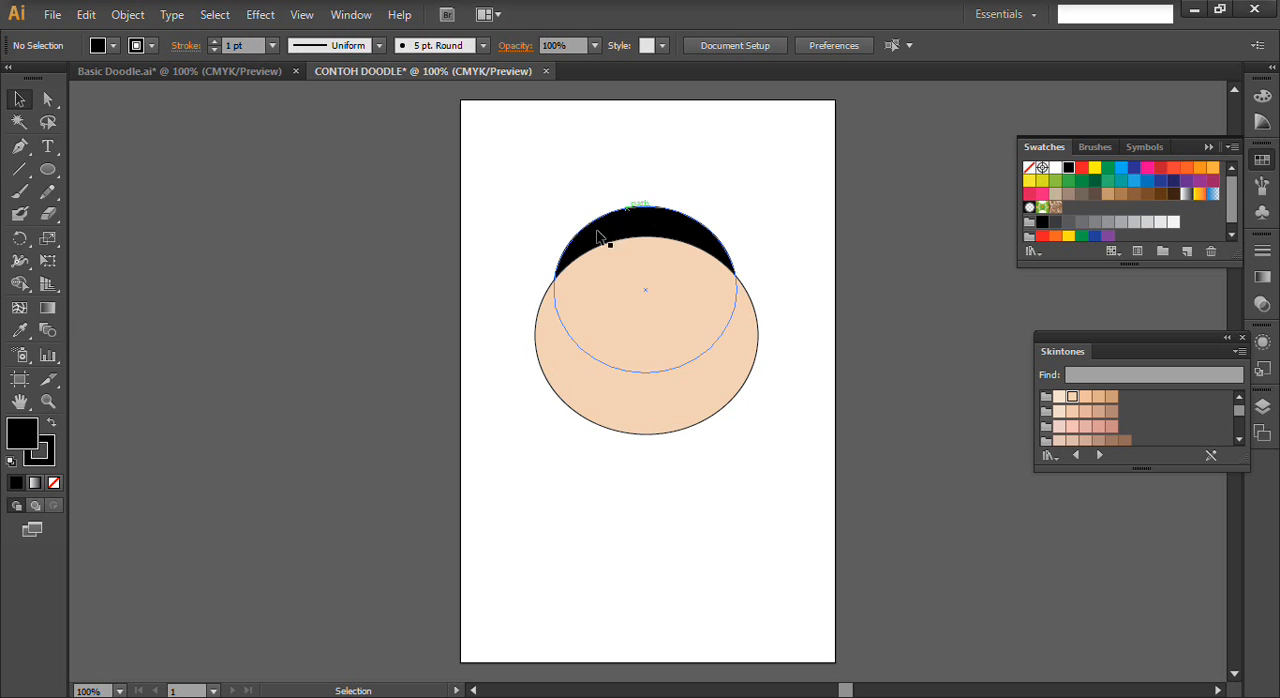
- Using the Basic Doodle drawing as reference, draw a closed, curved headscarf outline around the face and black ellipse with the Pen tool
click(165, 73)
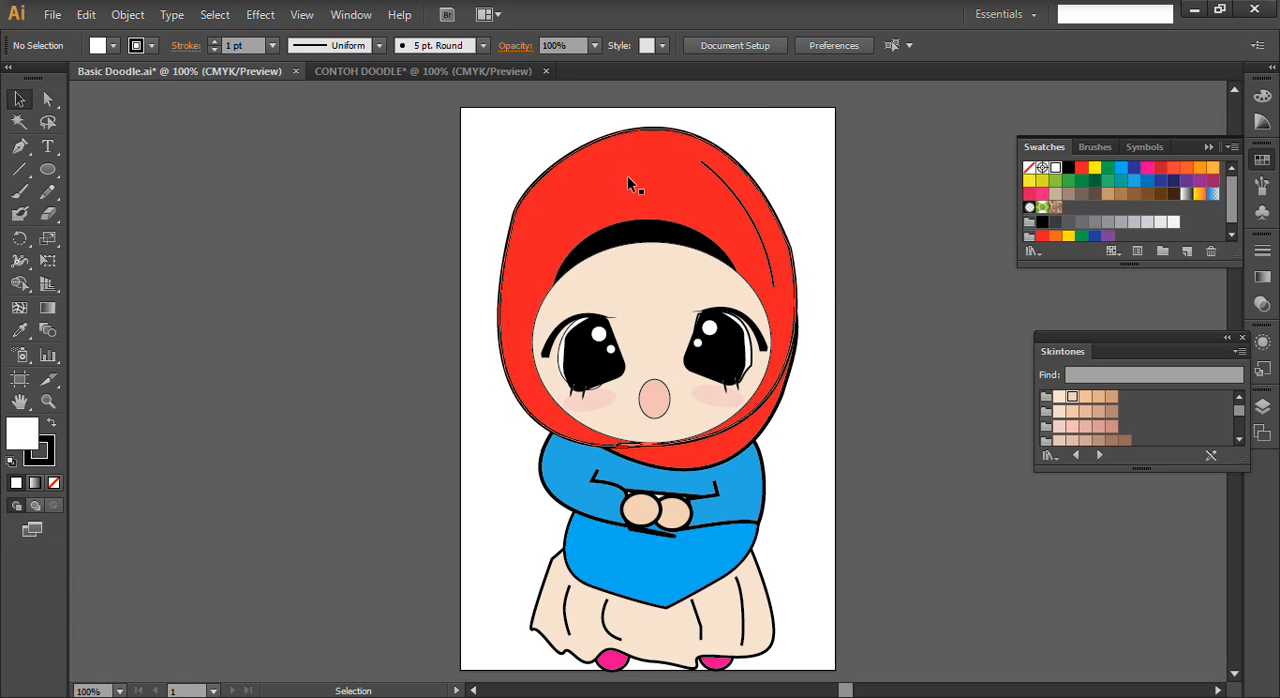
click(458, 71)
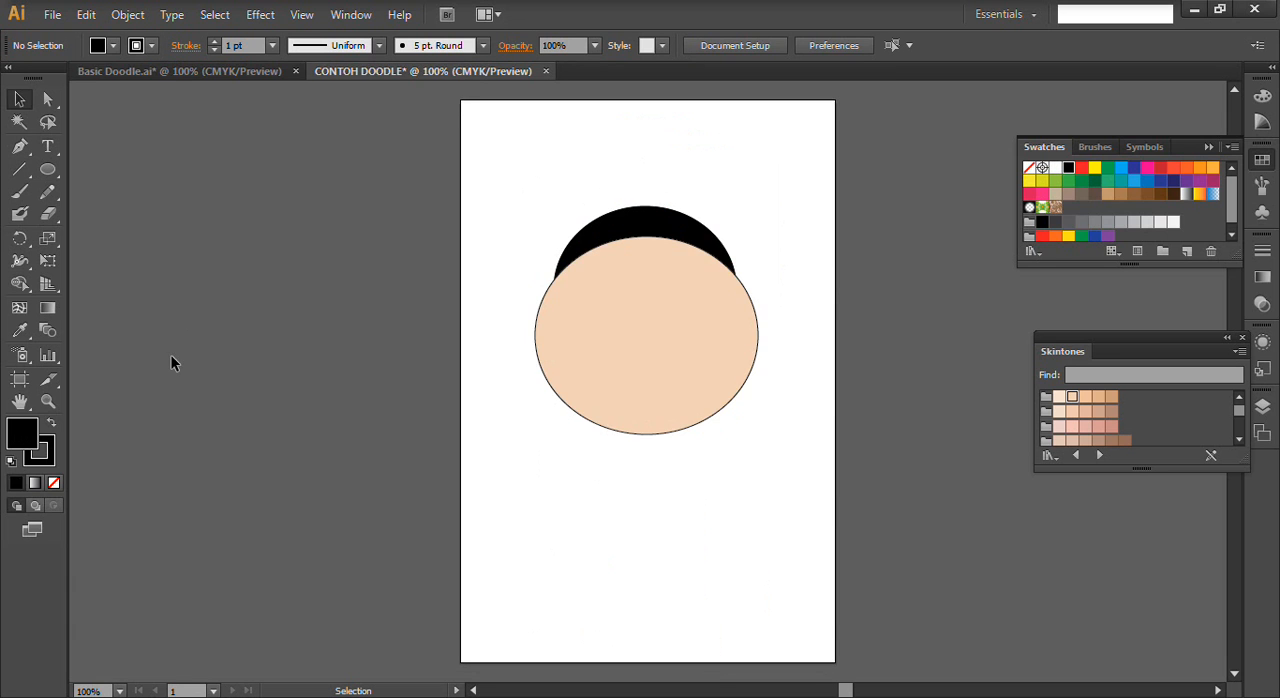
click(19, 146)
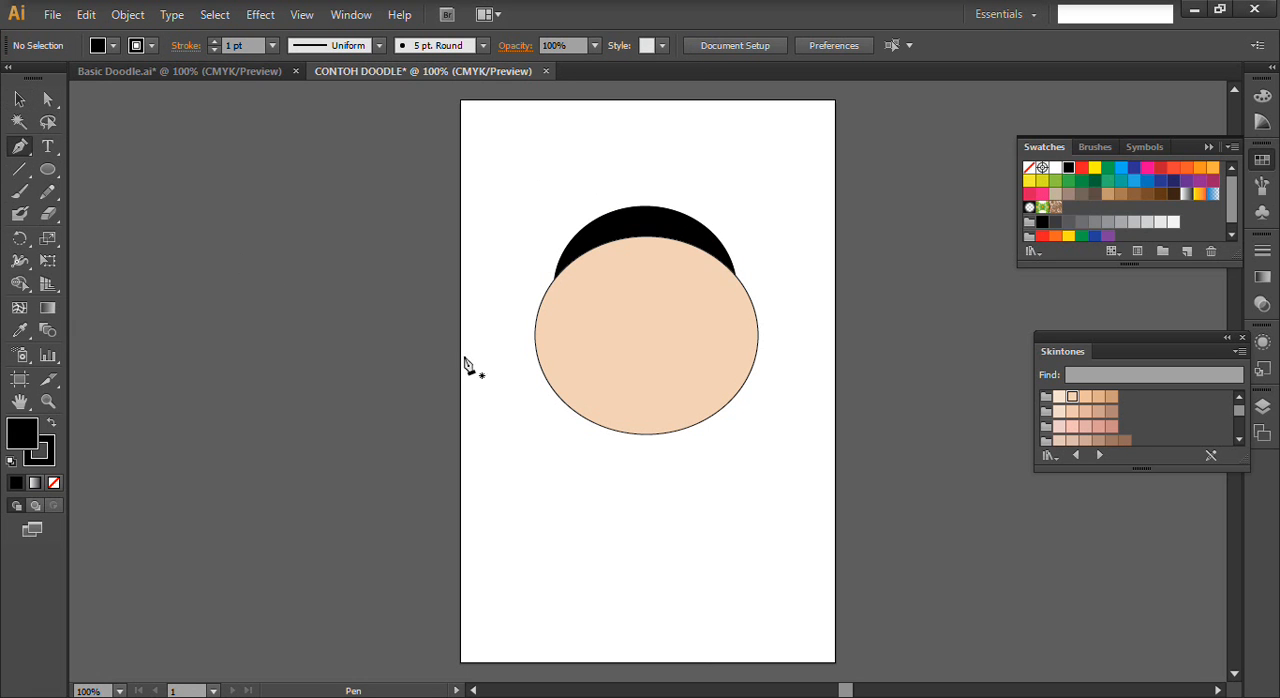
click(652, 436)
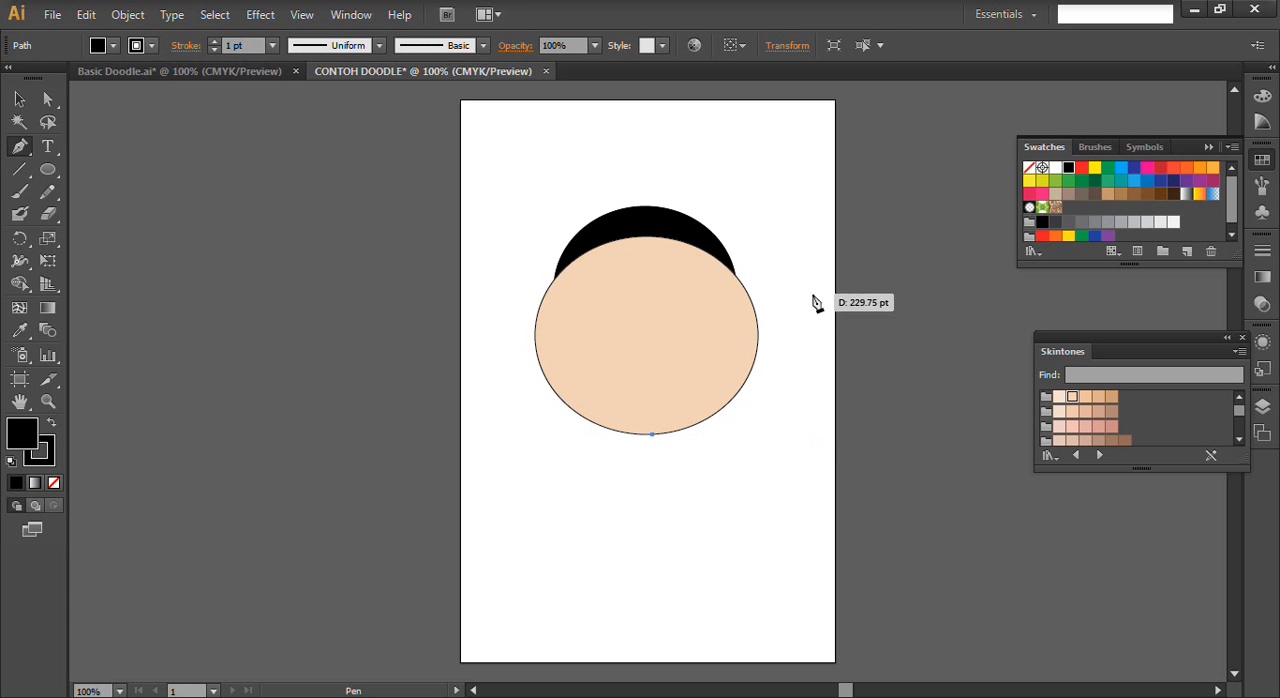
drag(798, 280, 776, 346)
drag(653, 278, 580, 295)
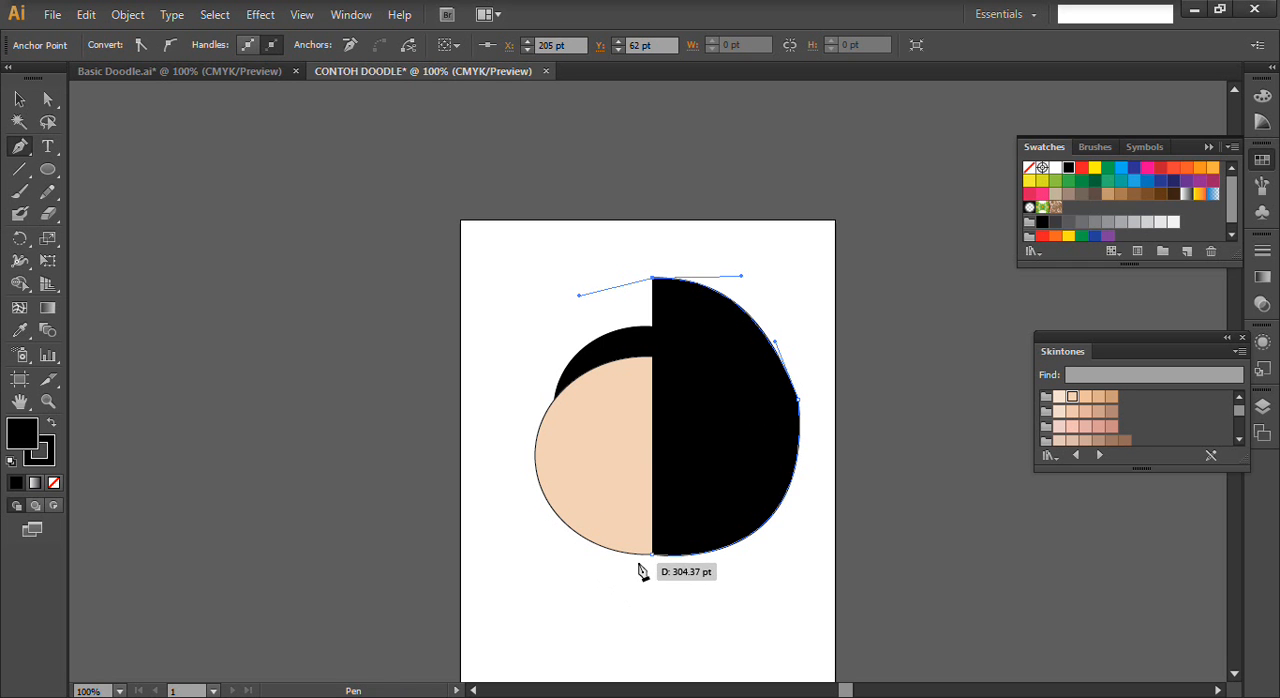
drag(644, 570, 924, 522)
drag(902, 545, 905, 578)
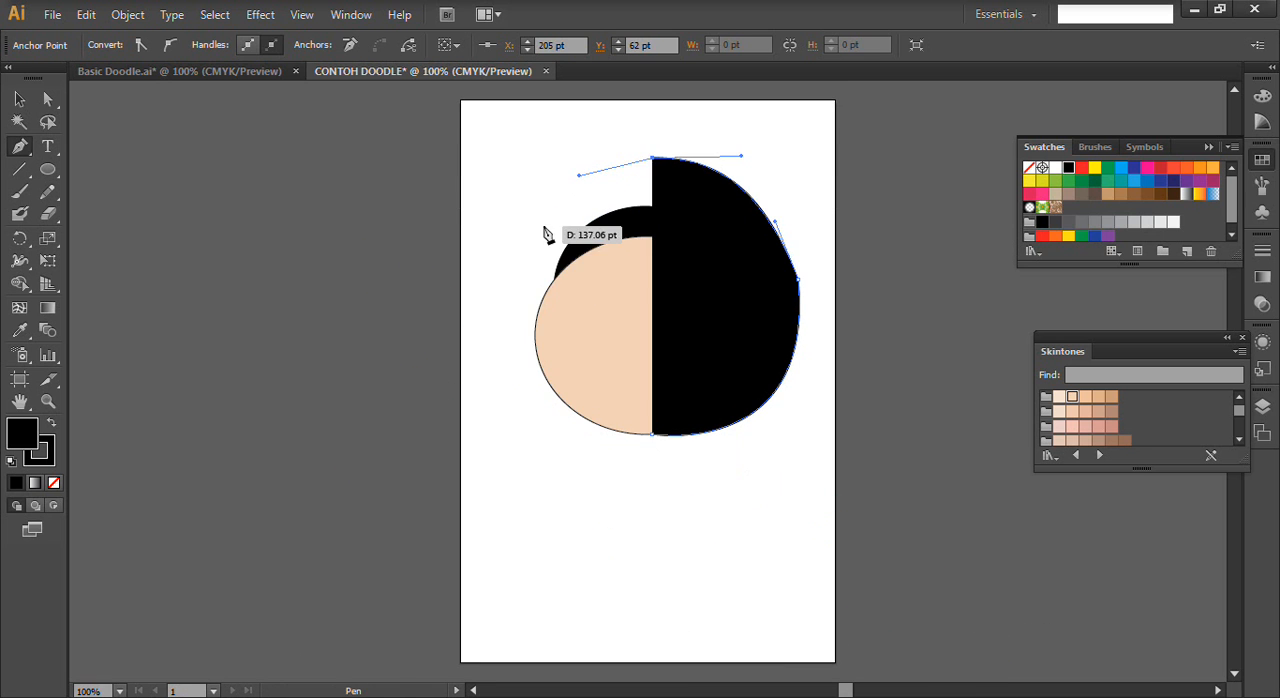
drag(514, 266, 506, 294)
drag(578, 435, 646, 451)
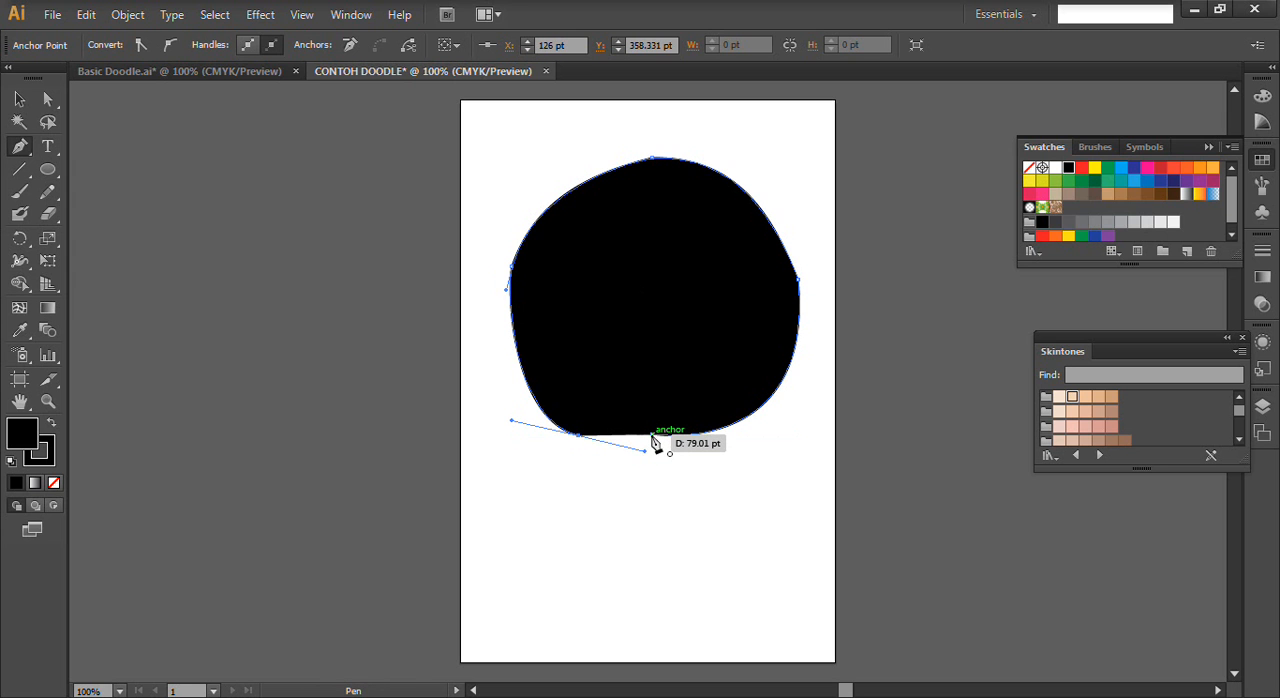
click(651, 438)
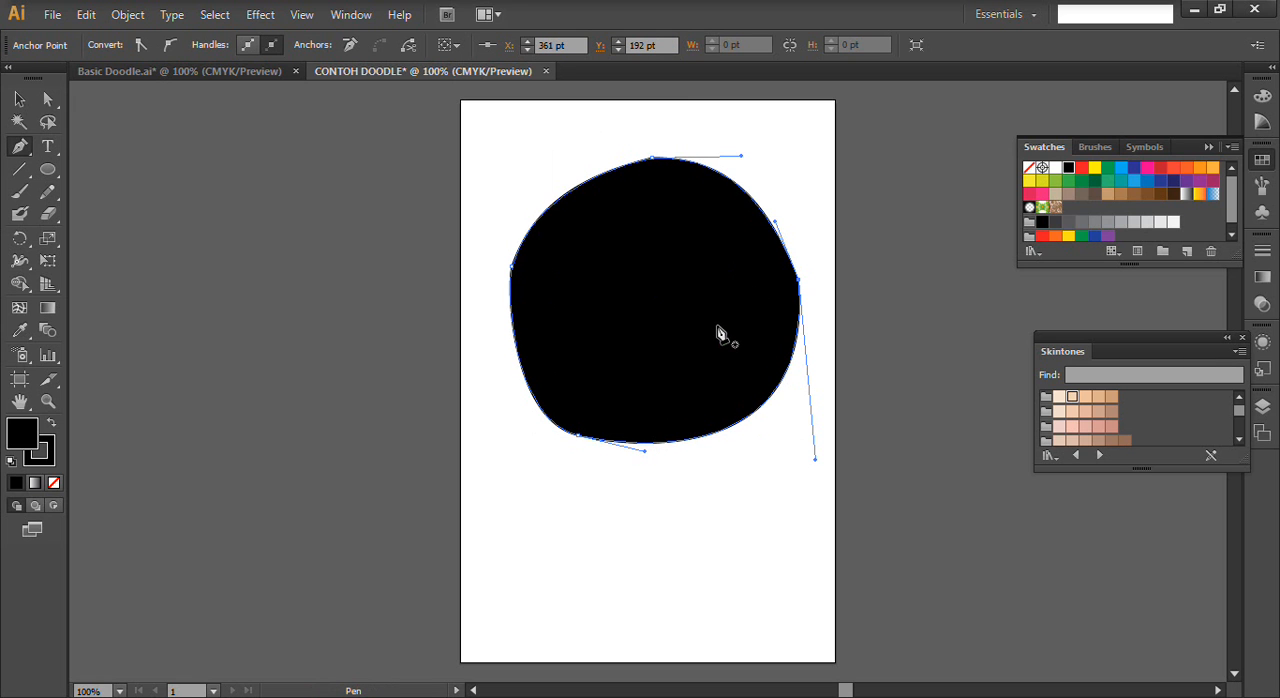
- Send the headscarf shape behind the face and the black ellipse
click(20, 108)
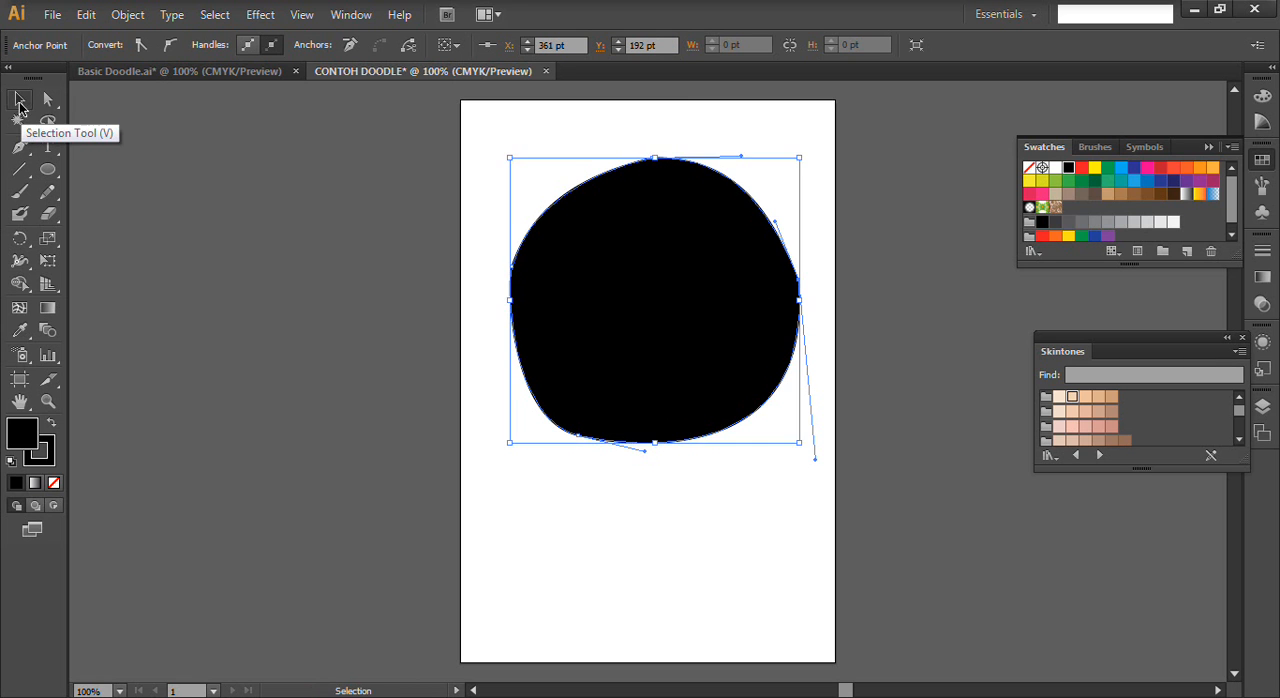
click(695, 302)
key(a)
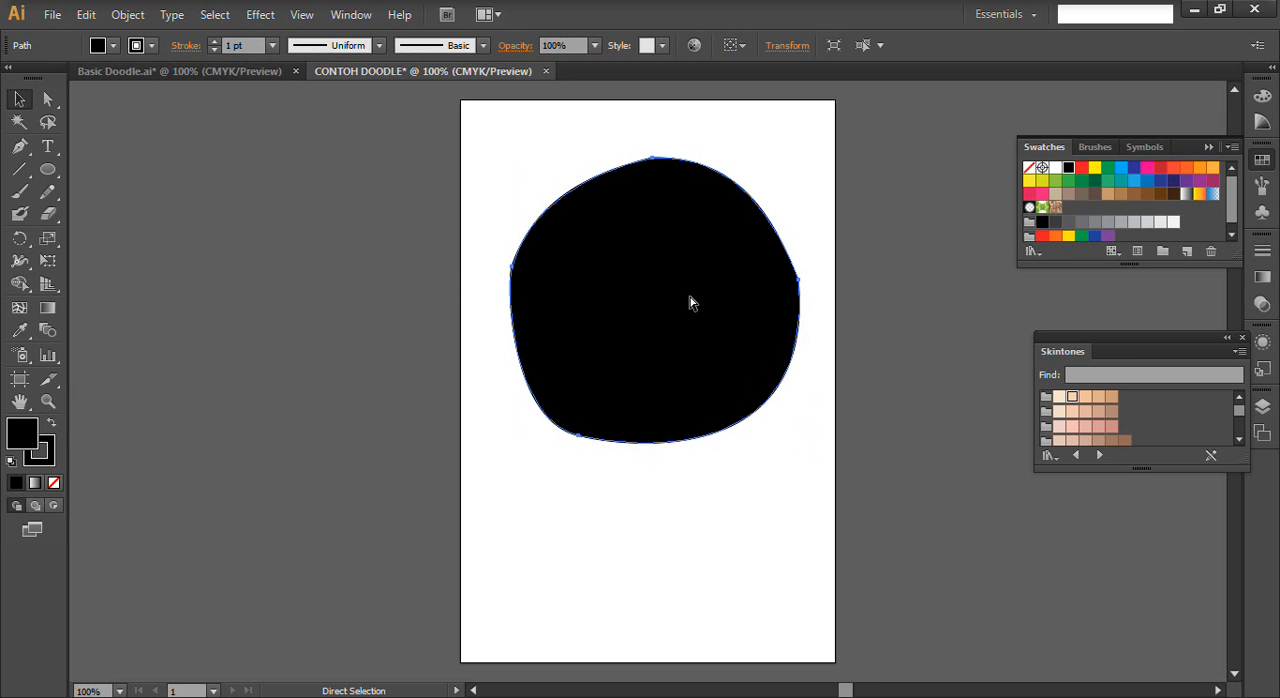
key(ctrl+bracketleft)
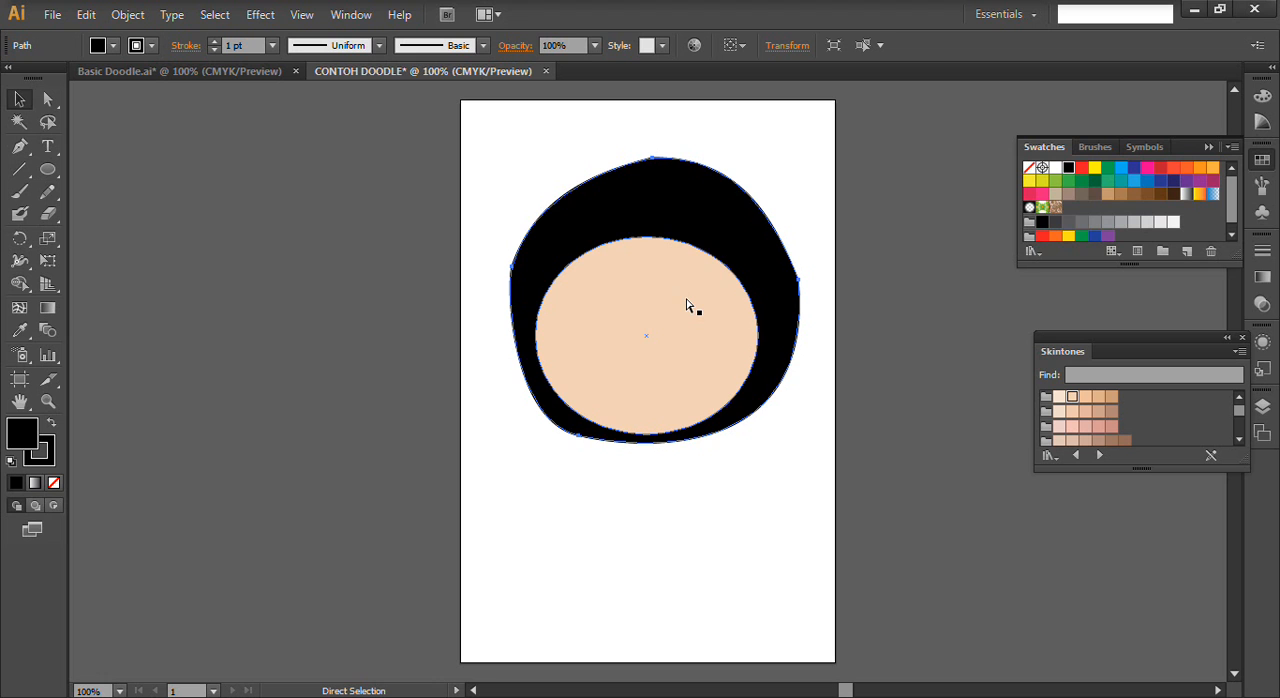
key(v)
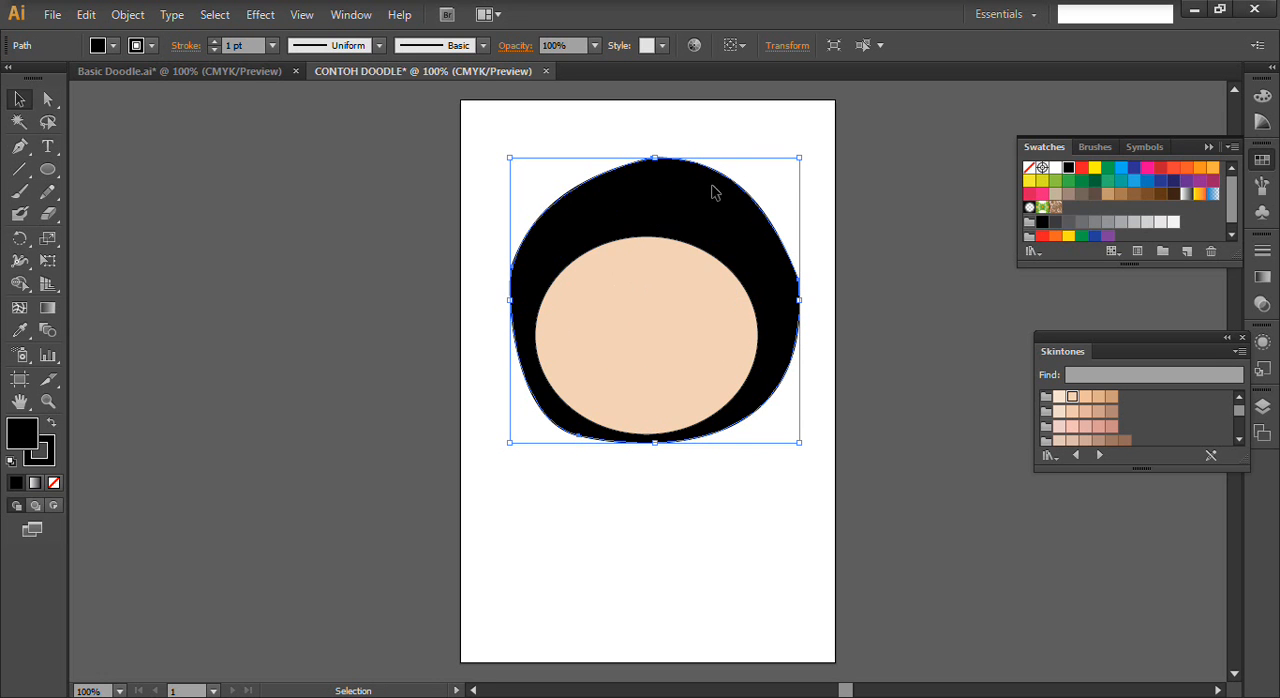
- Fill the headscarf shape with magenta pink
click(113, 45)
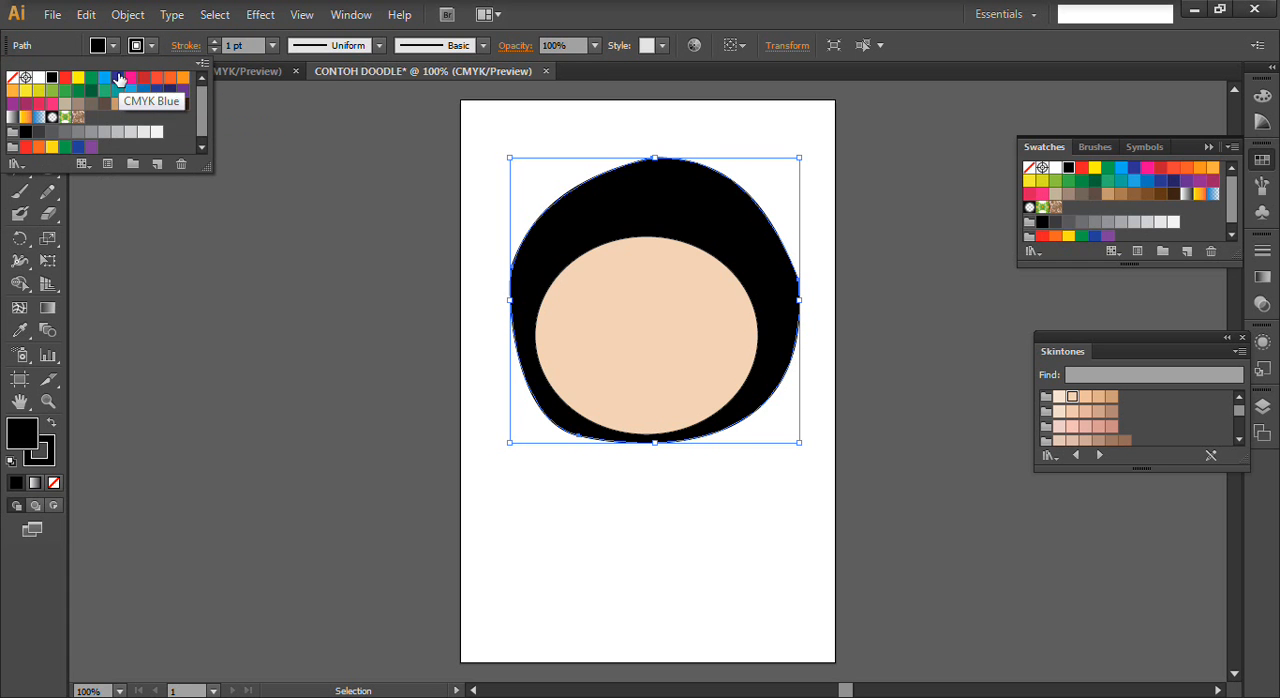
click(130, 77)
click(190, 394)
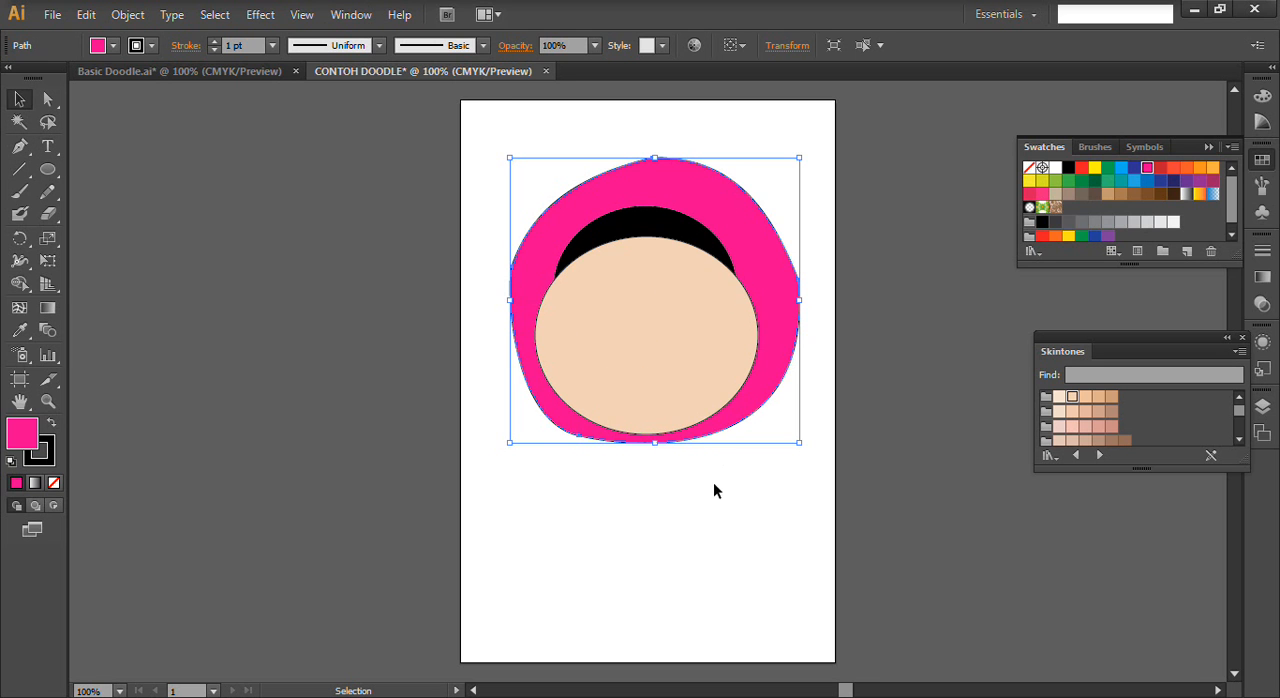
click(733, 540)
- Compare with the Basic Doodle drawing and set the headscarf outline's stroke weight to 3 pt
click(219, 68)
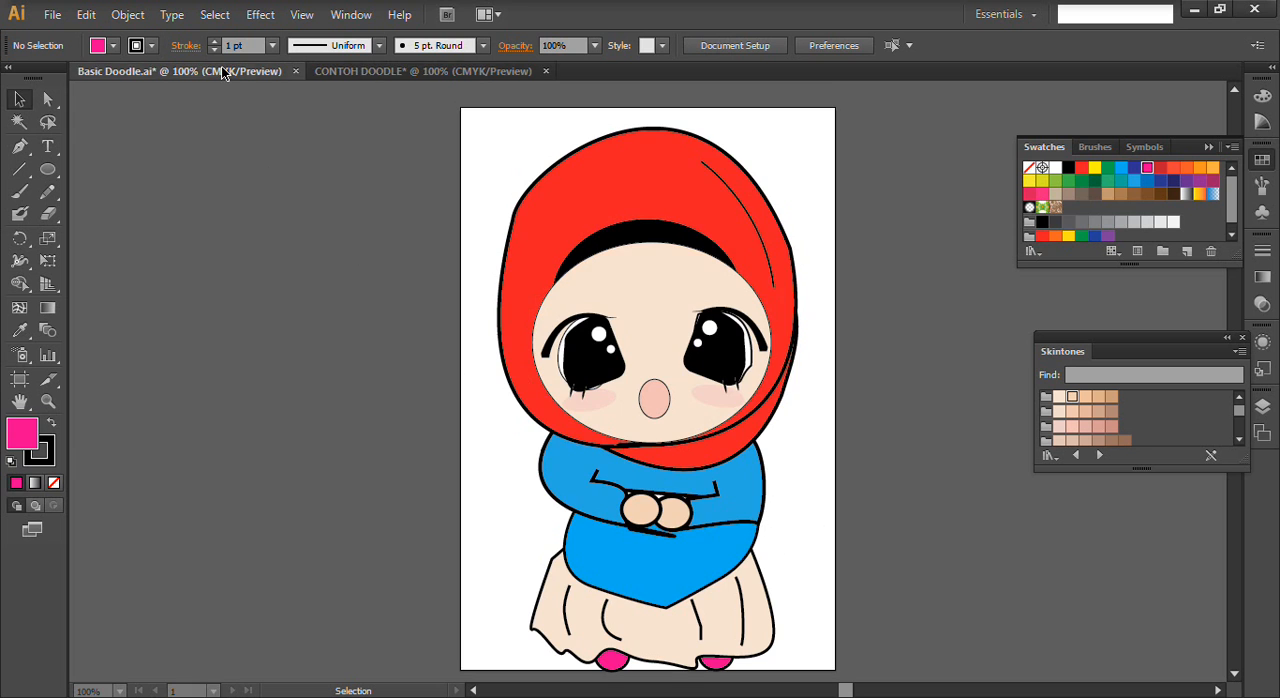
click(428, 71)
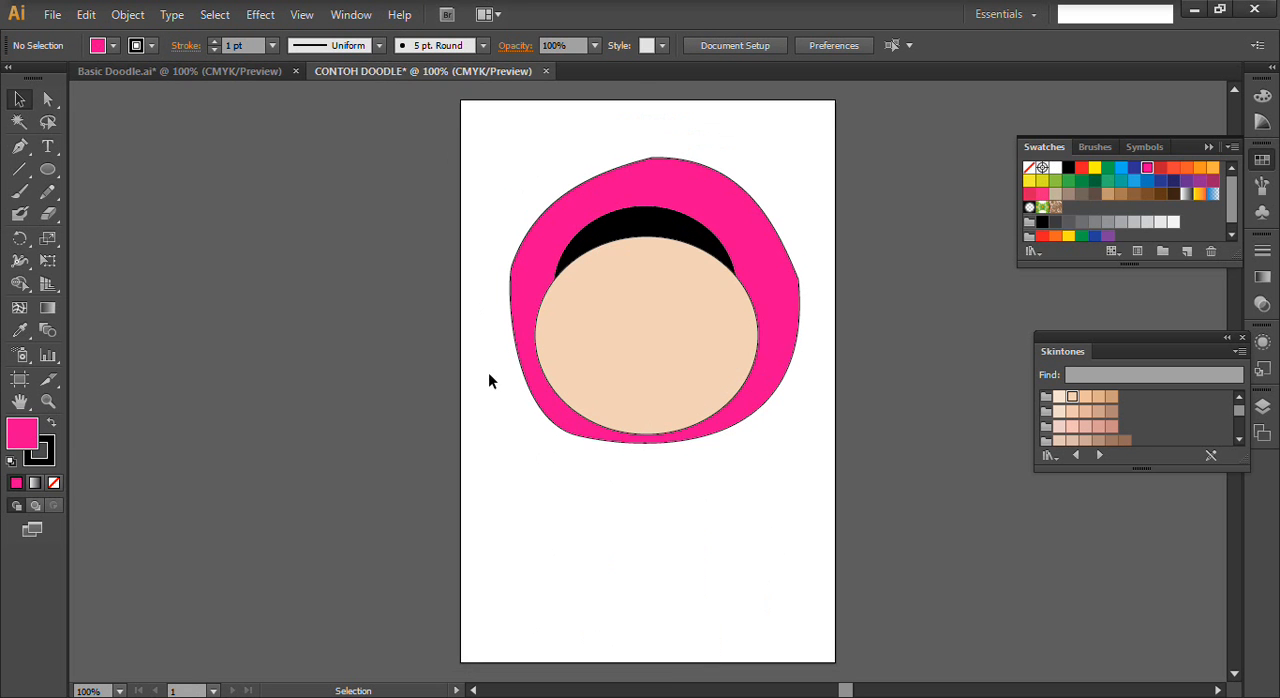
click(214, 42)
click(676, 159)
double_click(215, 41)
click(380, 402)
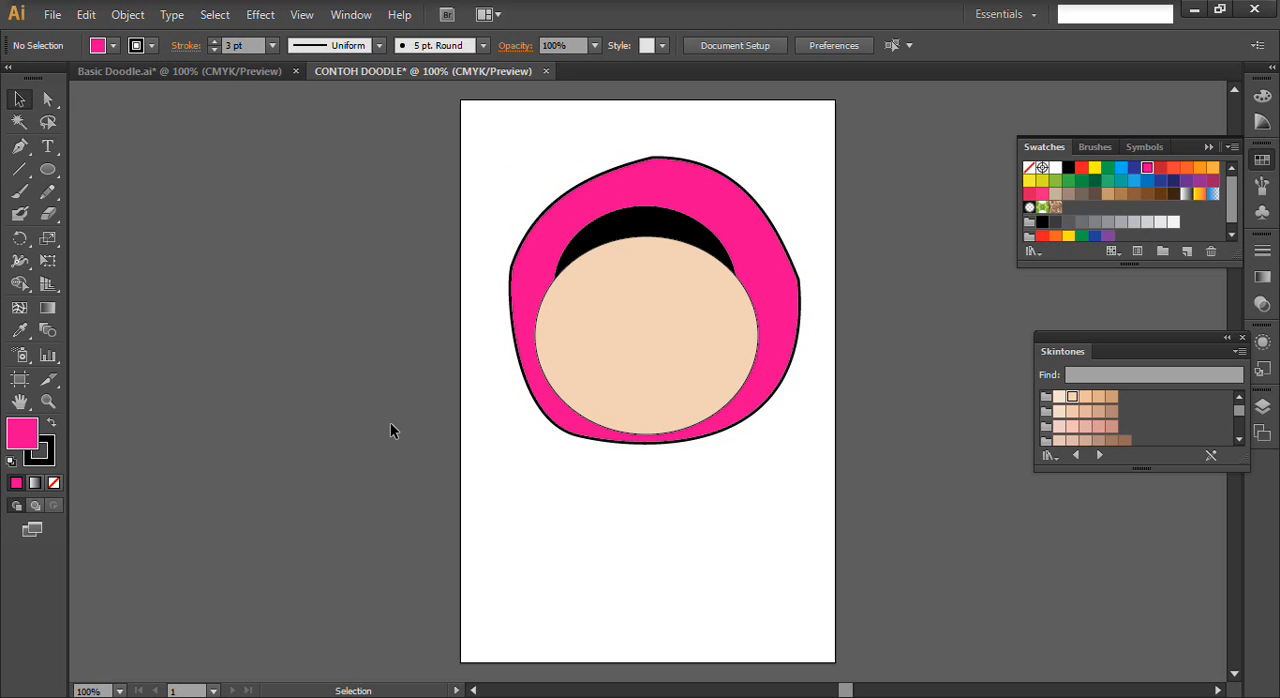
- Draw a closed fold shape with the Pen tool, bulging from the headscarf's right side down past the chin
click(19, 146)
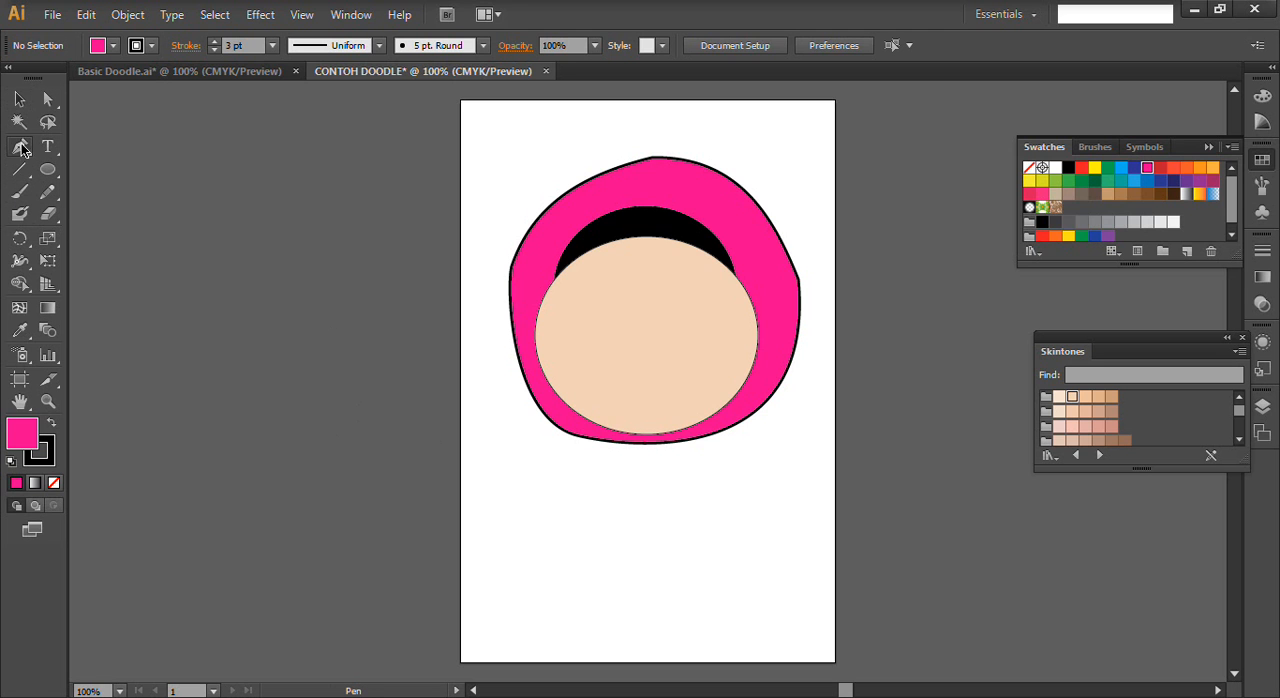
click(797, 280)
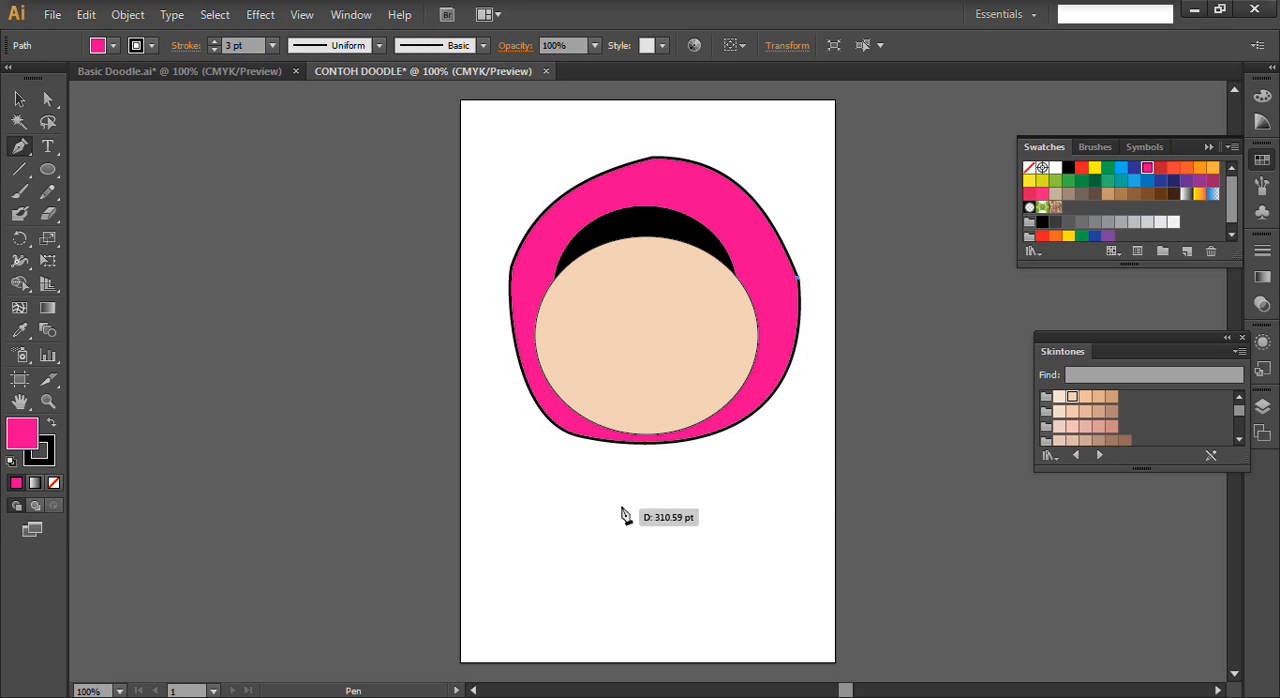
drag(670, 457, 484, 410)
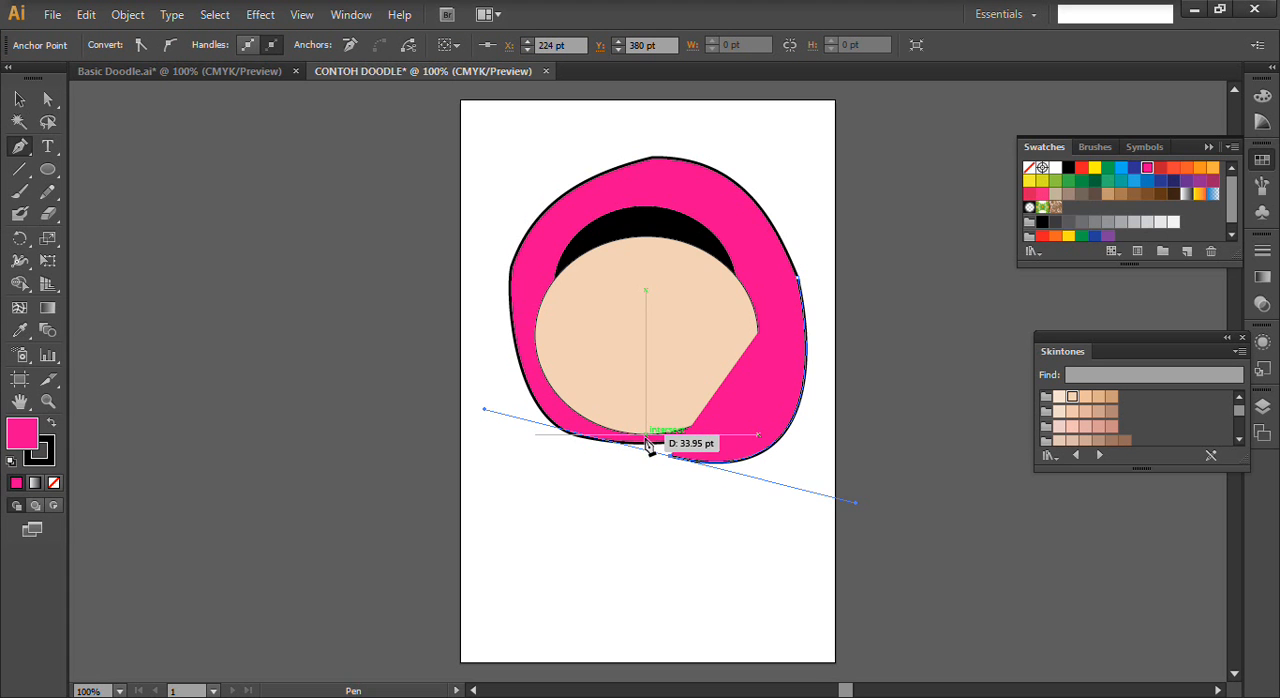
click(645, 436)
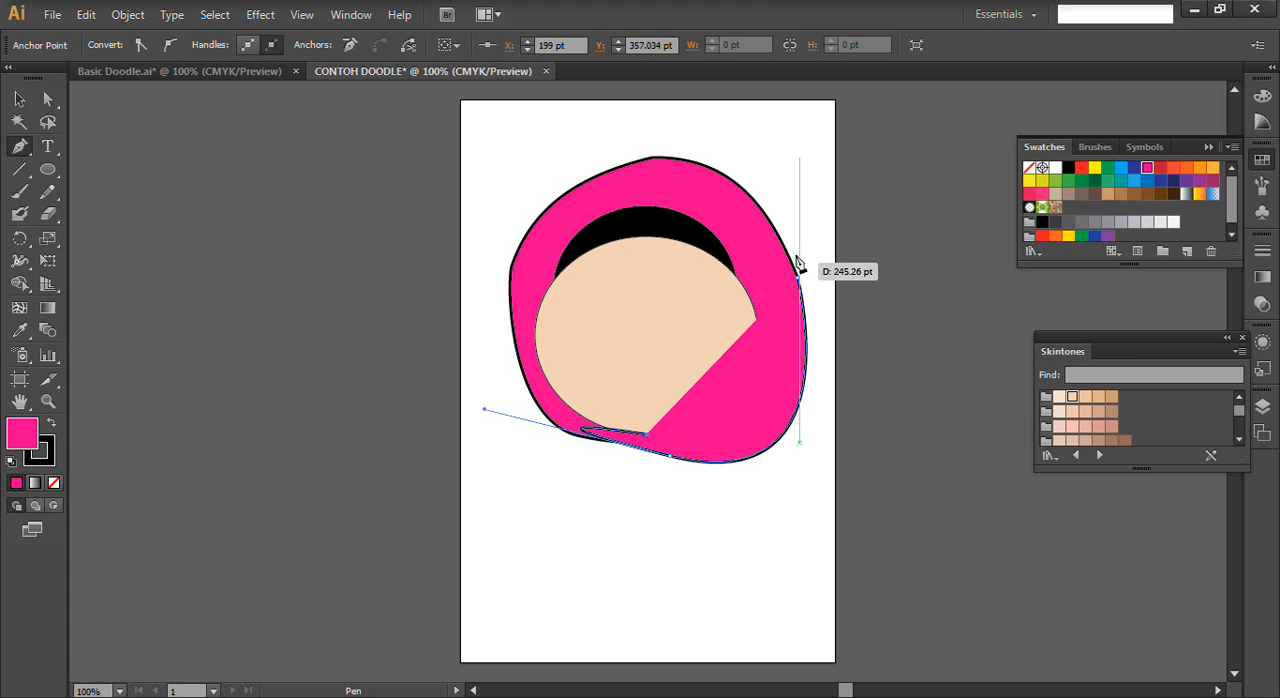
click(801, 280)
- Send the fold shape behind the face and headscarf so only its outer edge shows
click(19, 99)
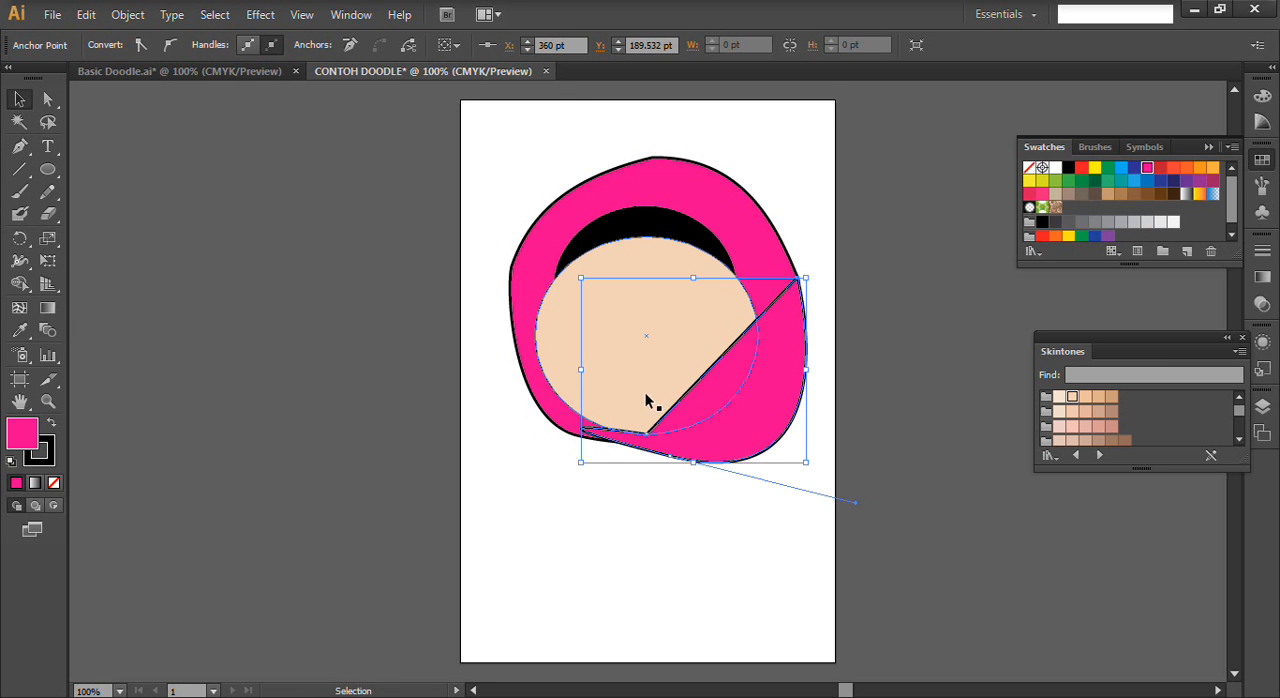
key(ctrl)
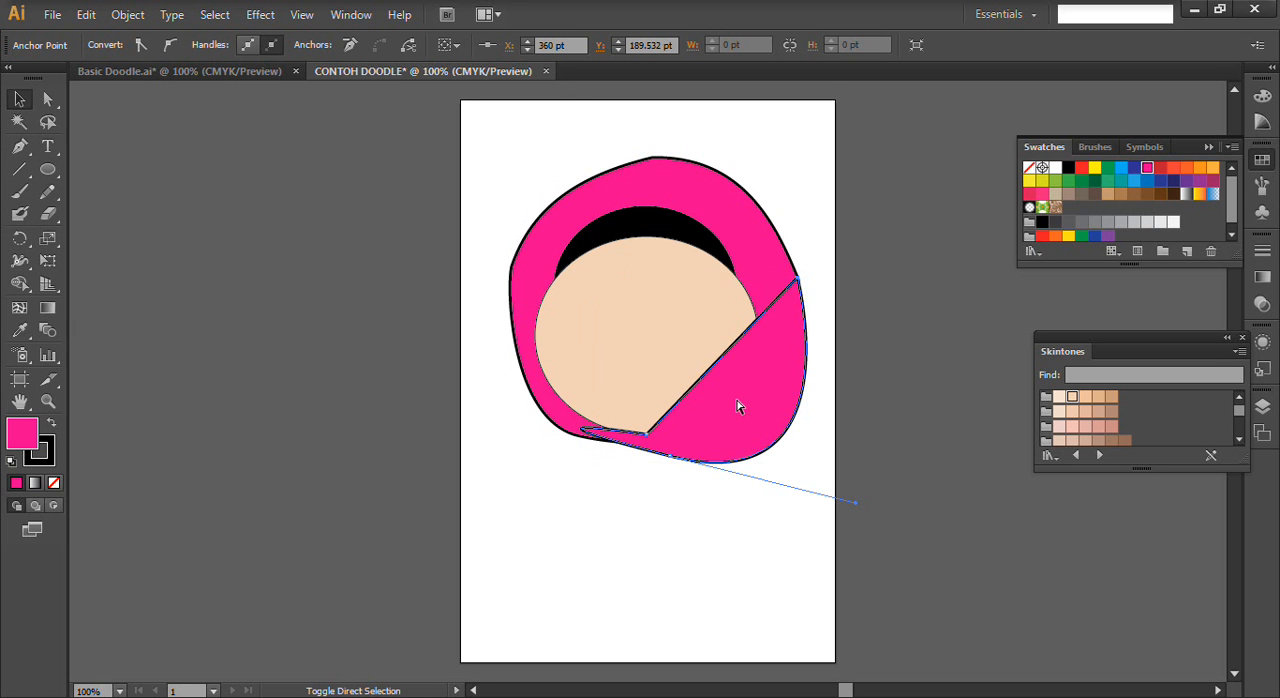
key(ctrl+bracketleft)
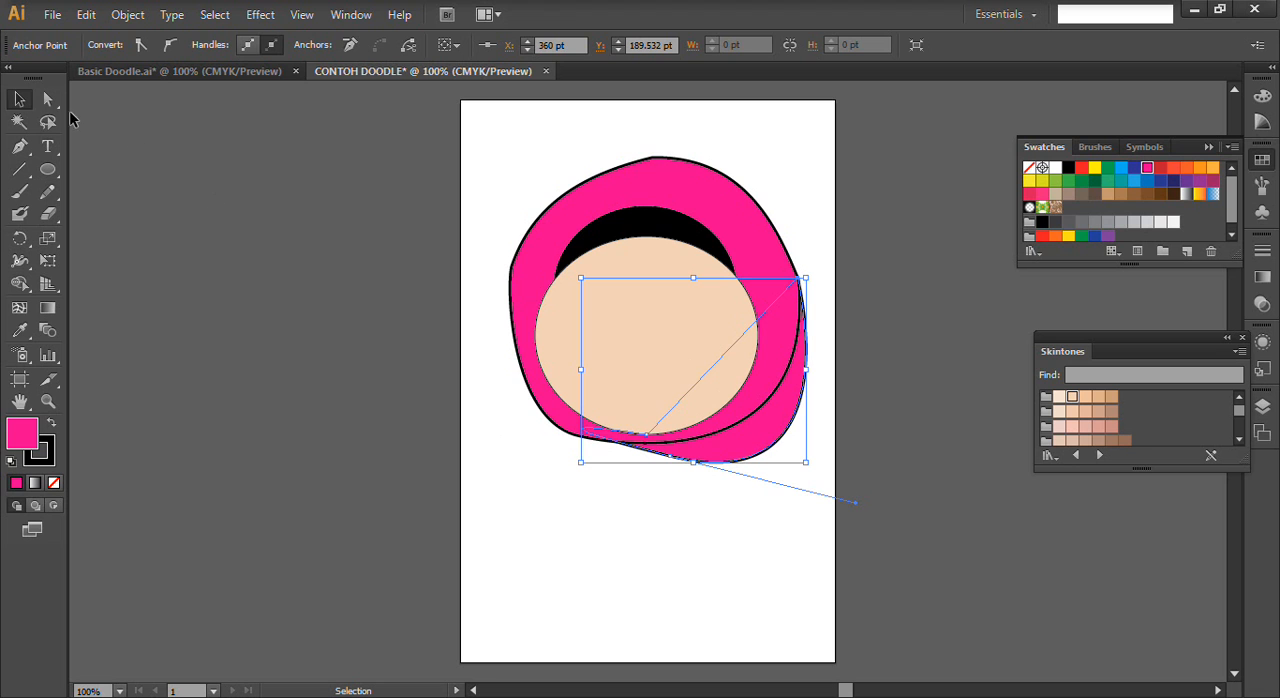
click(521, 578)
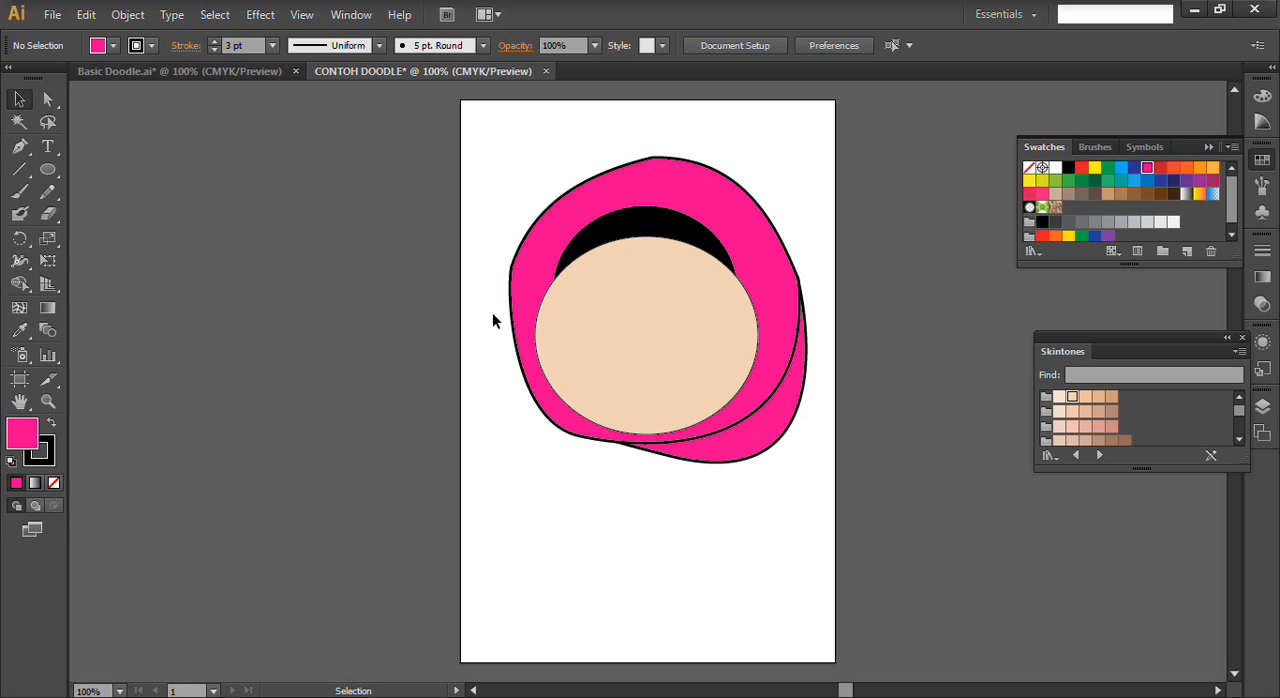
- Check the eyes in the Basic Doodle drawing and draw a rounded rectangle on the left half of the face for an eye
click(249, 74)
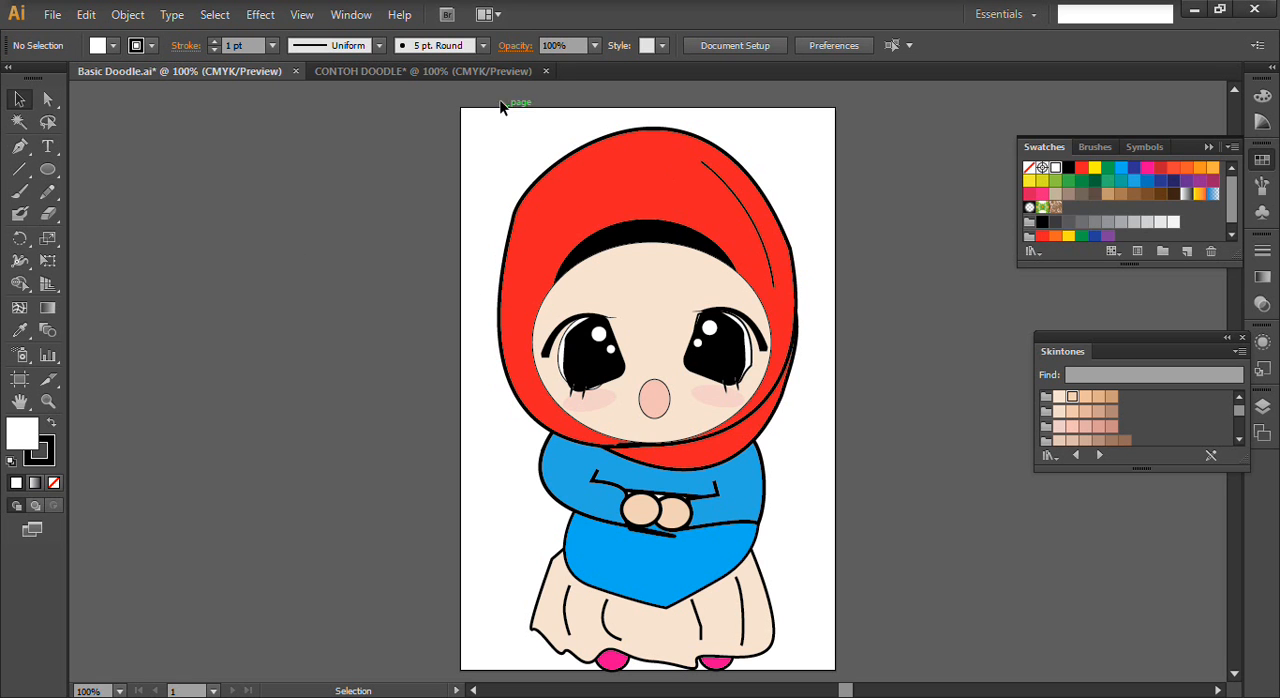
click(474, 74)
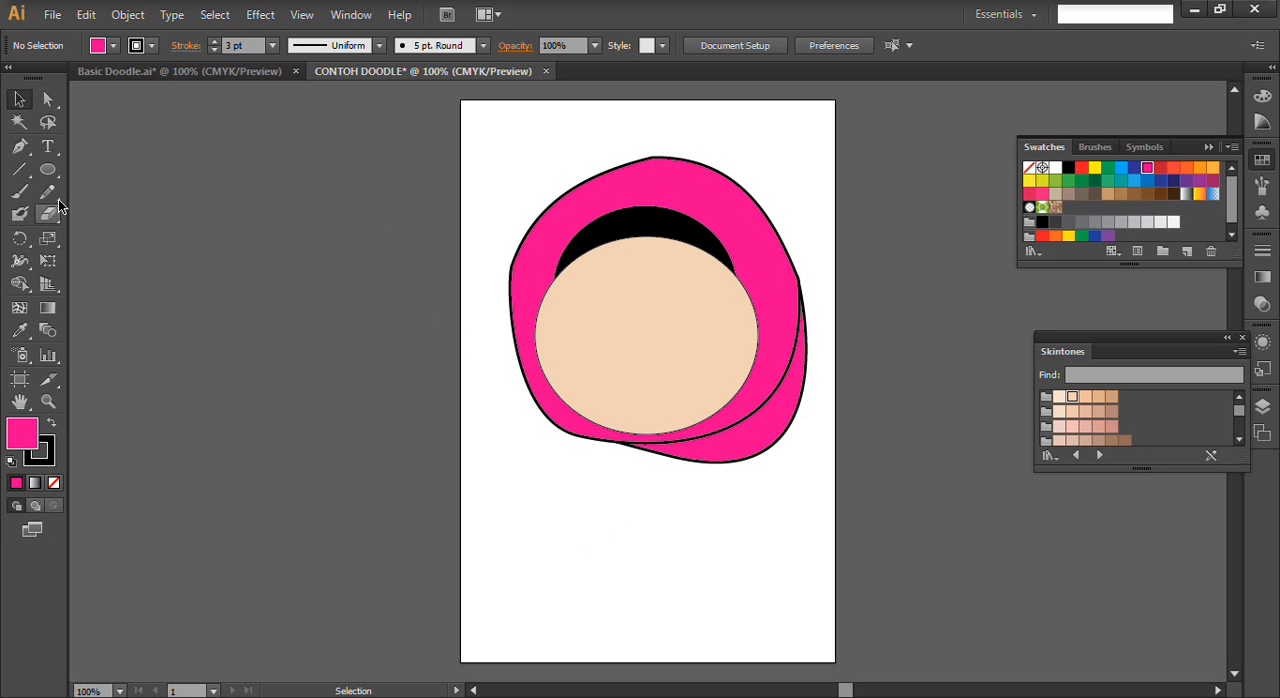
click(125, 72)
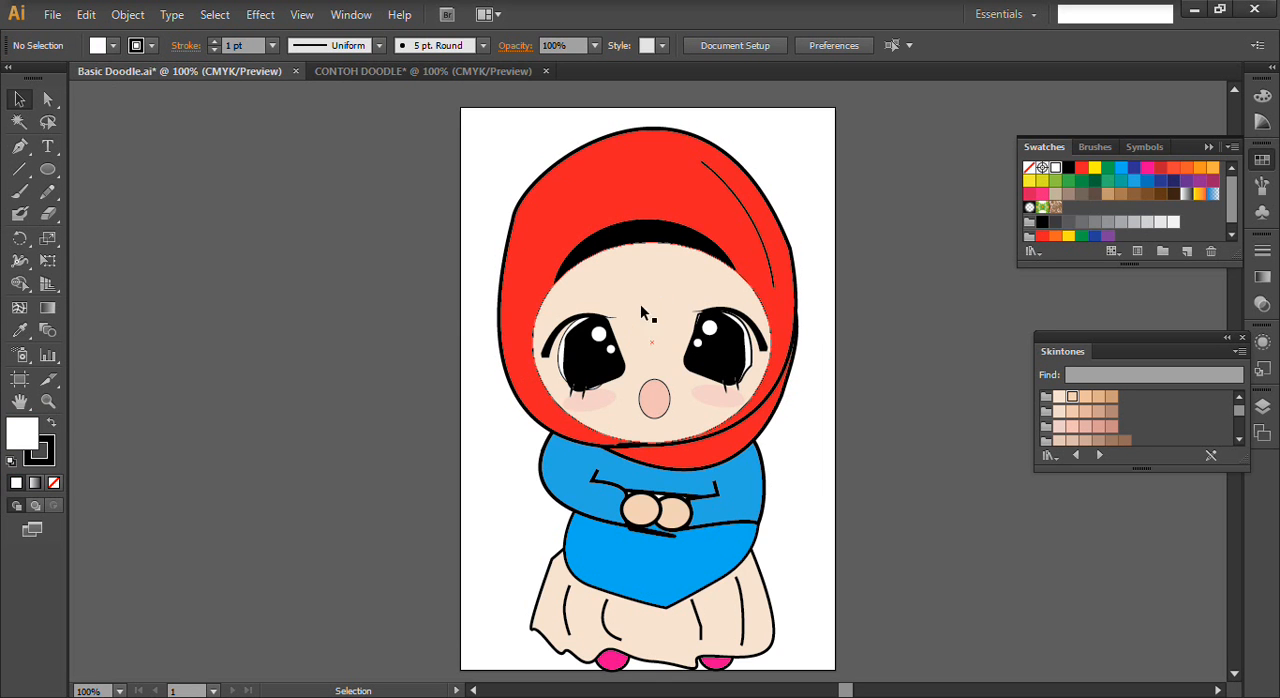
click(328, 72)
drag(47, 169, 163, 198)
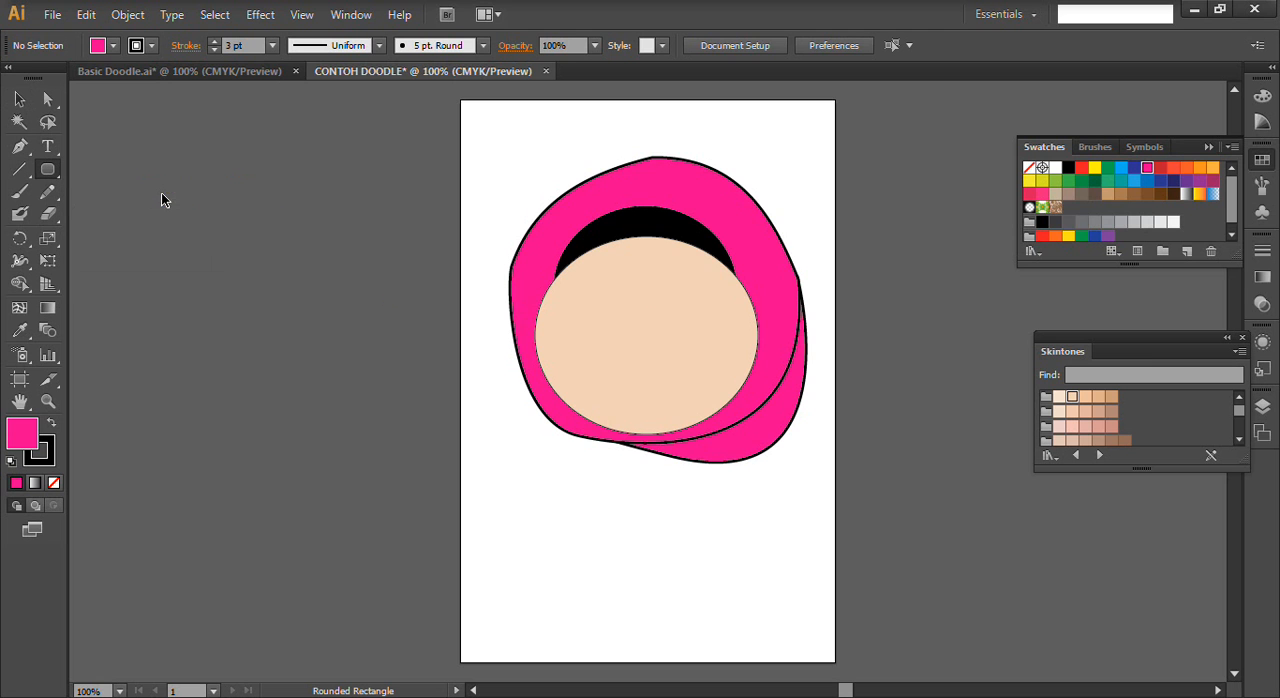
drag(559, 308, 619, 381)
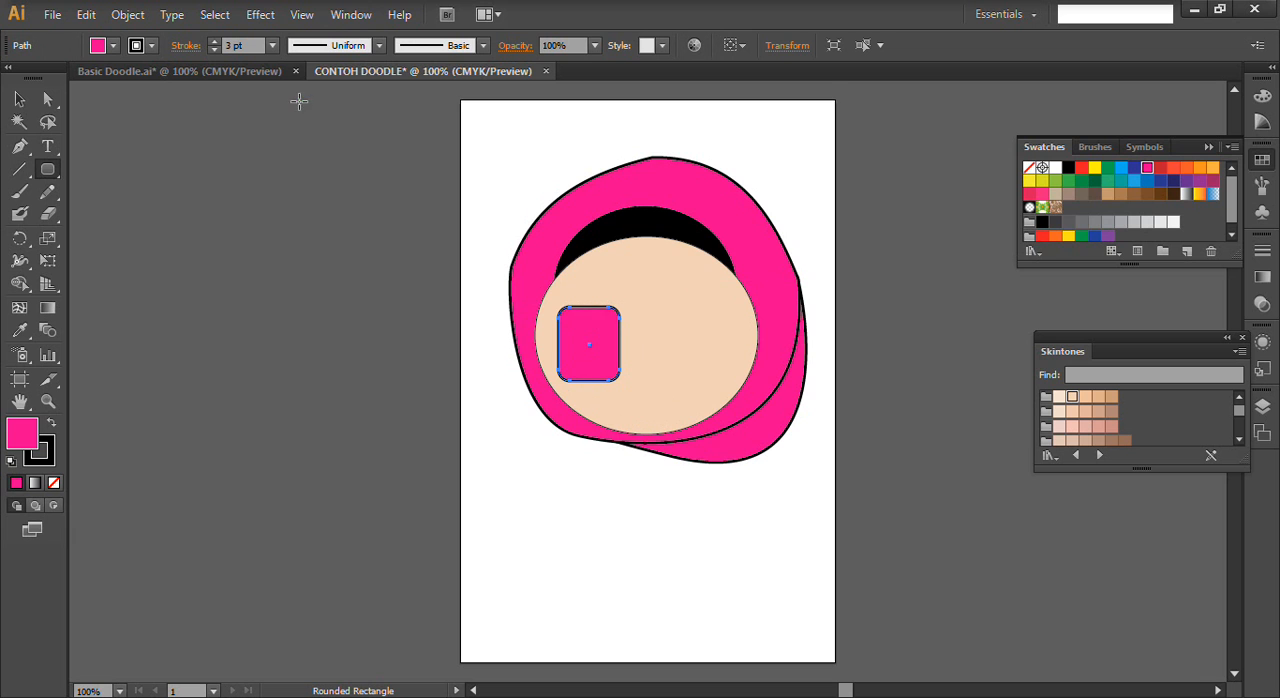
- Move the eye rectangle slightly right and down, and shift its upper left-side anchor point inward
click(47, 99)
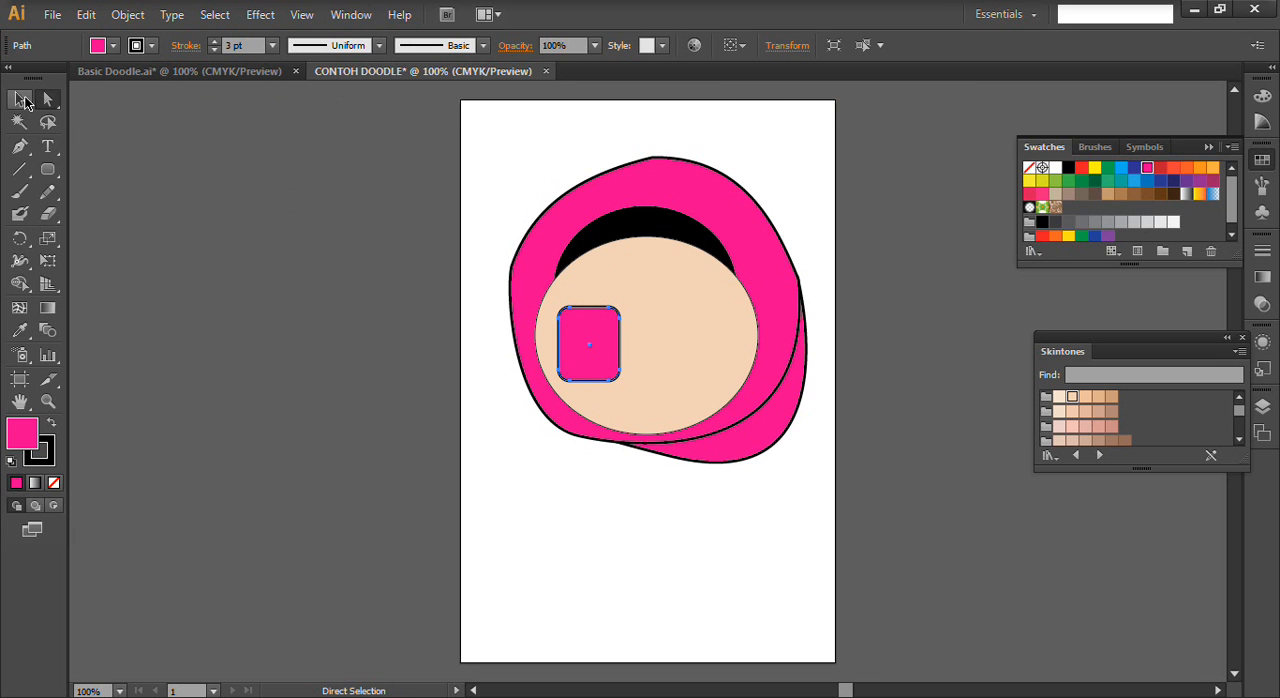
mouse_move(559, 320)
mouse_down()
mouse_move(563, 348)
mouse_move(568, 329)
mouse_move(577, 337)
mouse_up()
click(572, 335)
key(Right)
key(Right)
key(Right)
key(Right)
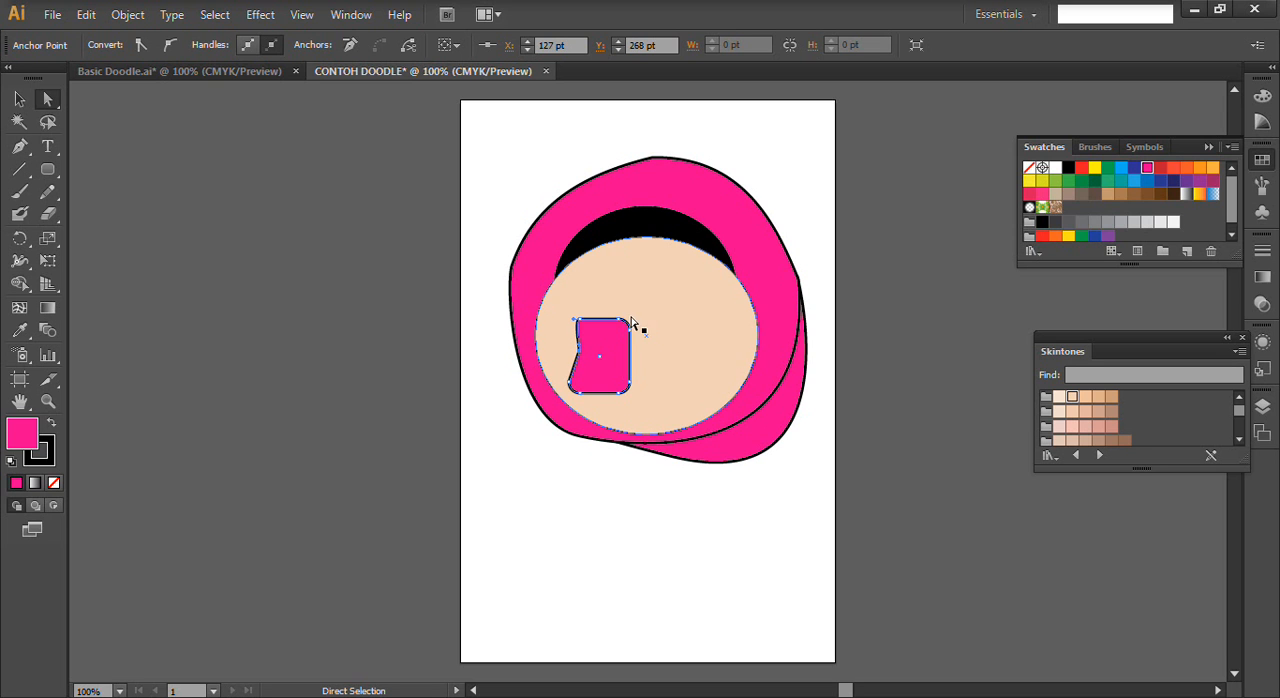
- Move the eye shape's top-left anchor point right and down and adjust the left-side anchor to form a slanted left edge
click(589, 321)
key(Right)
key(Right)
key(Right)
key(Down)
key(Down)
key(Down)
key(Down)
key(Down)
key(Down)
key(Down)
key(Down)
key(Down)
drag(586, 357, 580, 355)
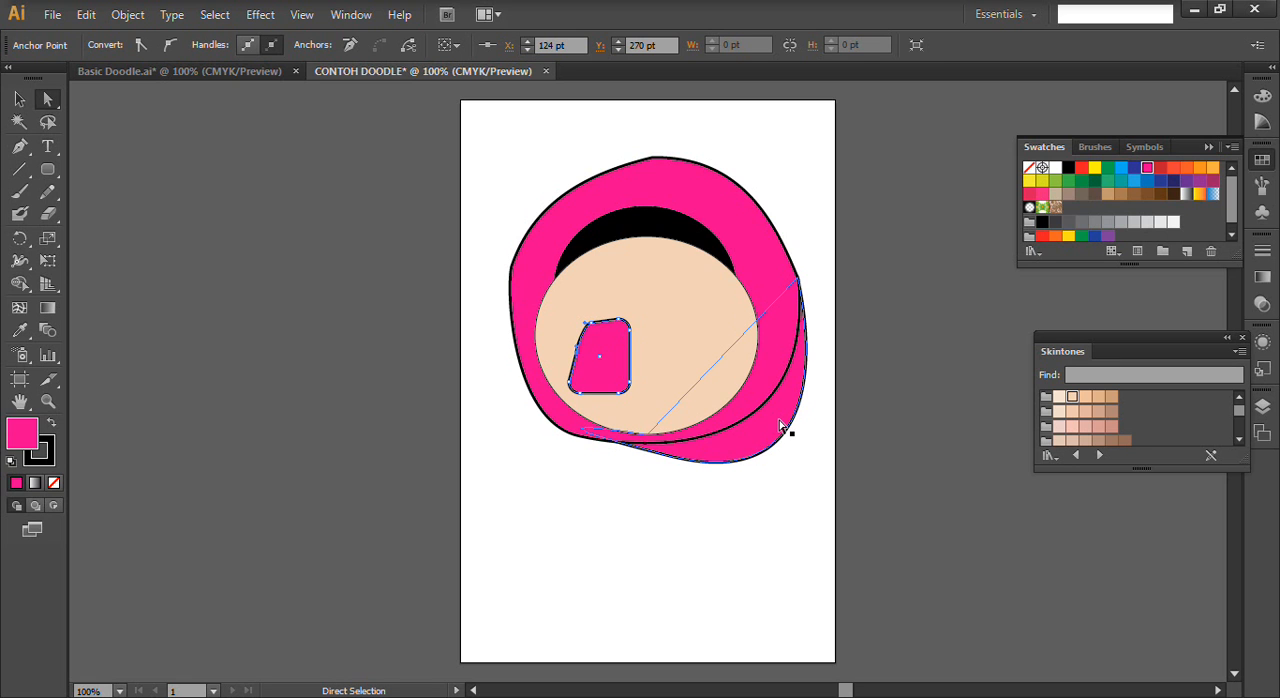
- Move the slanted eye shape up on the left half of the face, to about mid-height
click(19, 98)
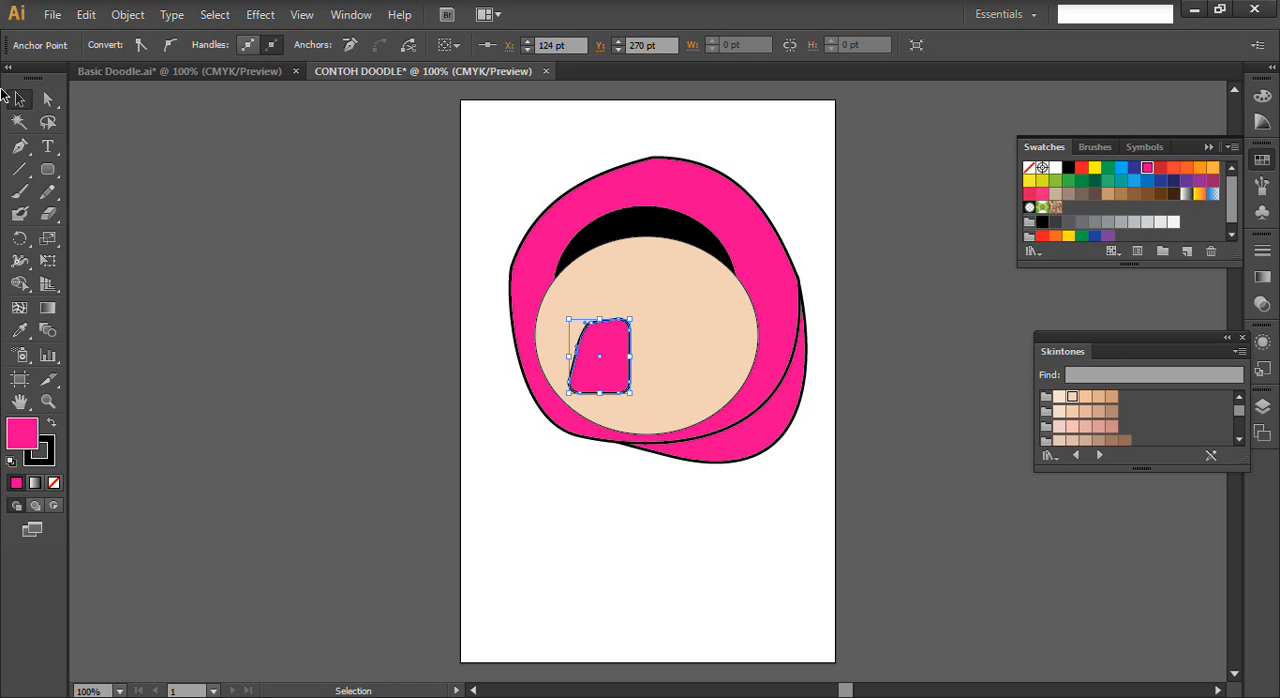
drag(620, 360, 617, 323)
key(Down)
key(Down)
key(Down)
key(Down)
key(Down)
key(Down)
key(Down)
key(Down)
key(Down)
key(Down)
key(Down)
key(Down)
key(Down)
key(Down)
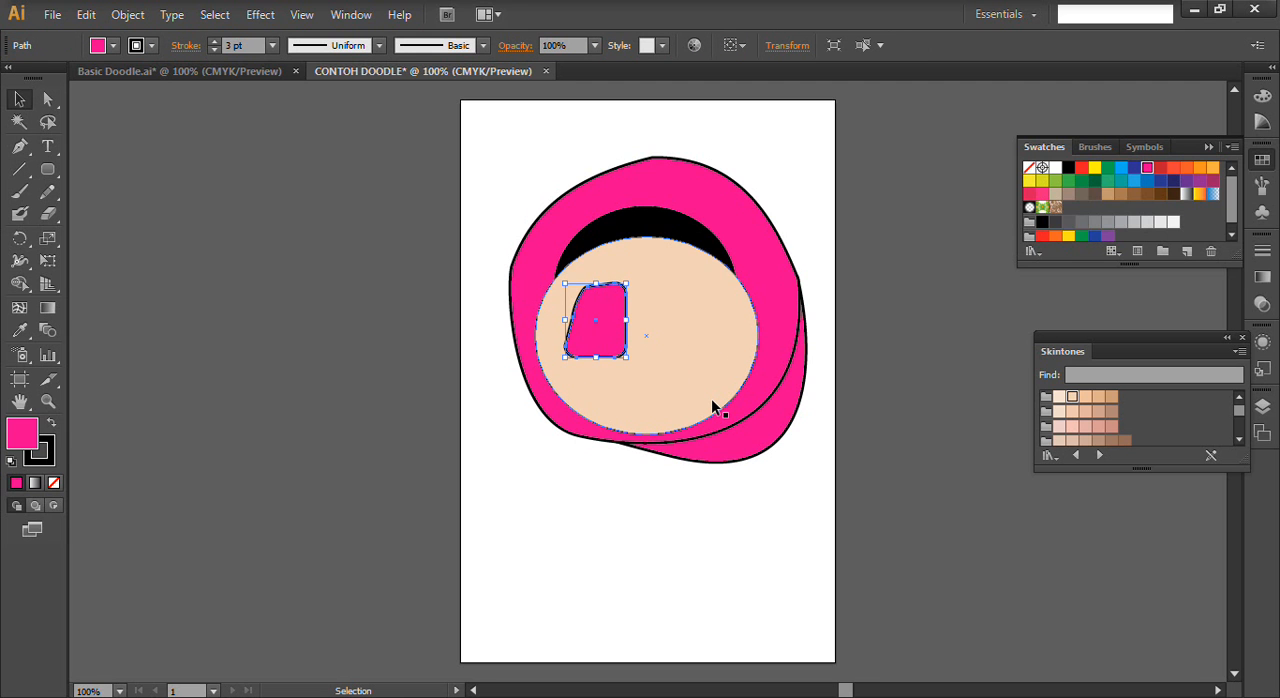
key(Down)
key(Down)
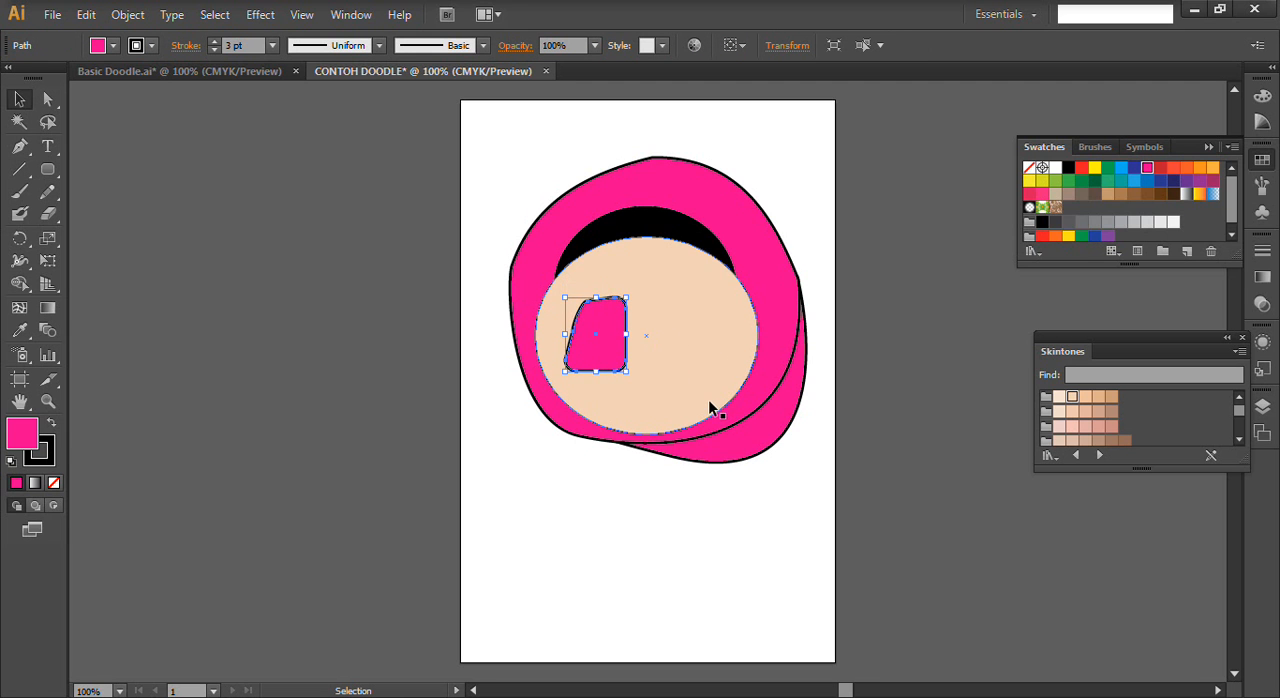
- Rotate the eye shape slightly counterclockwise, nudge it left and scale it down a little
drag(632, 298, 617, 288)
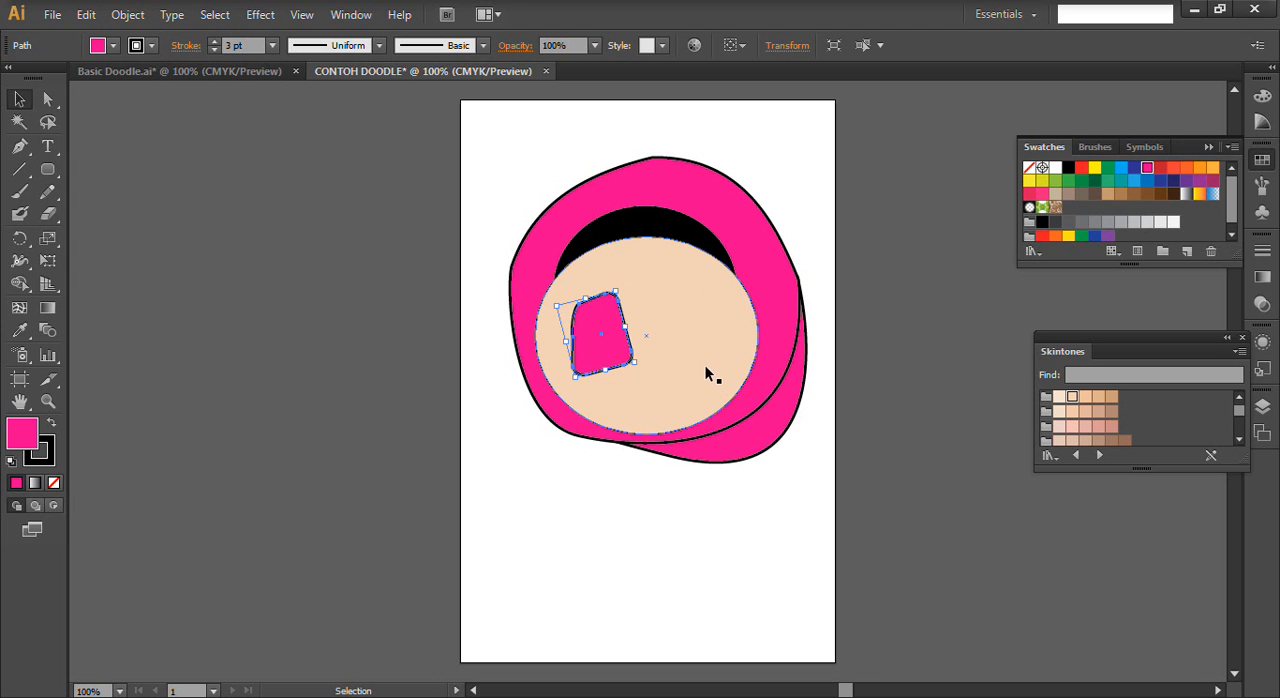
key(Left)
key(Left)
key(Left)
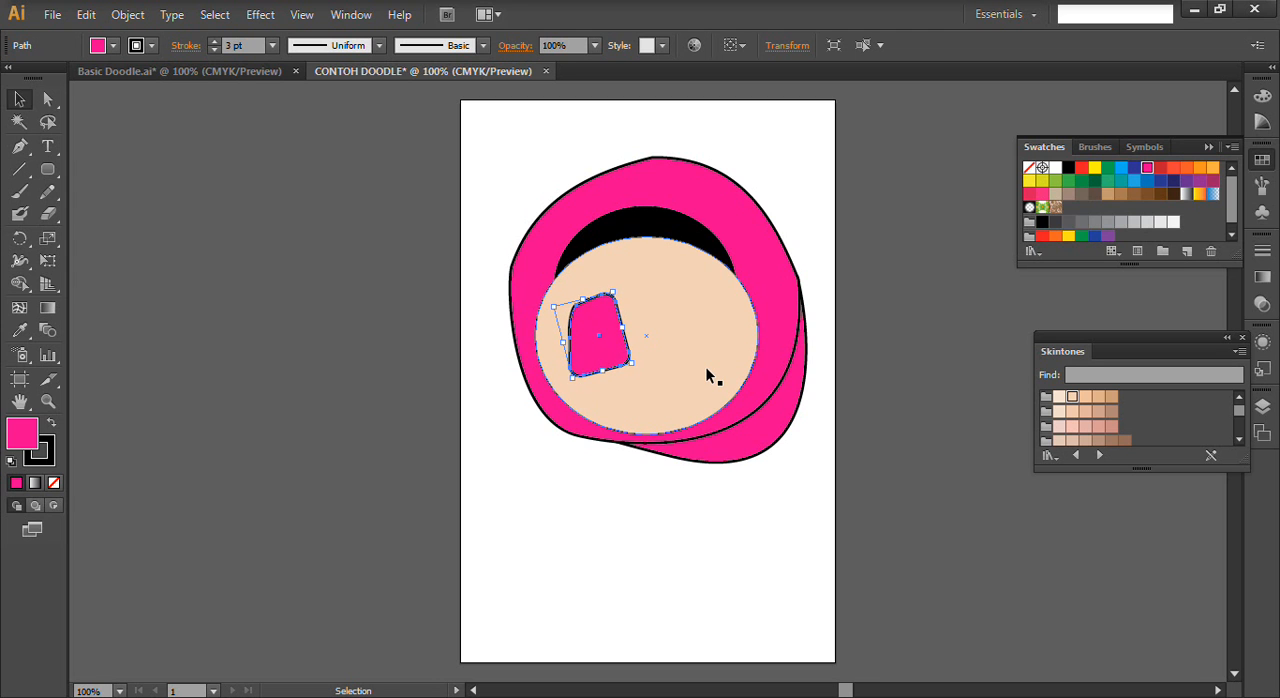
mouse_move(572, 377)
mouse_down()
mouse_move(566, 430)
mouse_move(580, 367)
mouse_up()
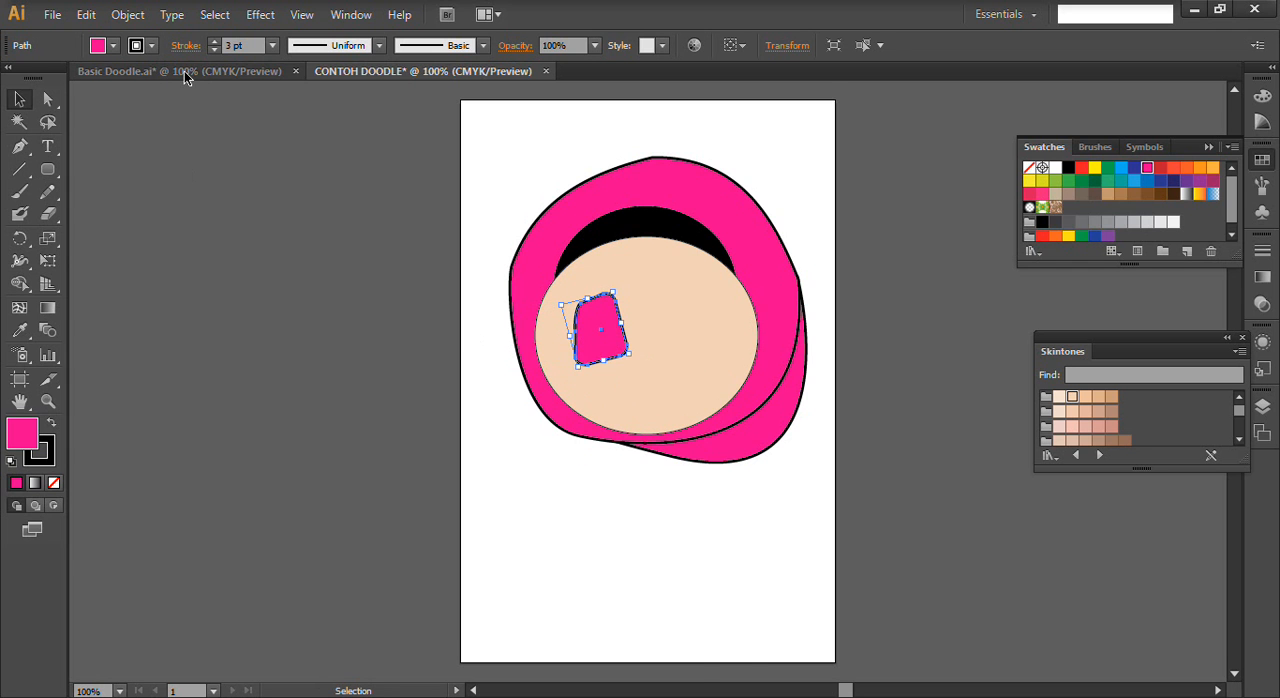
- Check the eyes in the Basic Doodle drawing and fill the eye shape in CONTOH DOODLE with black
click(184, 71)
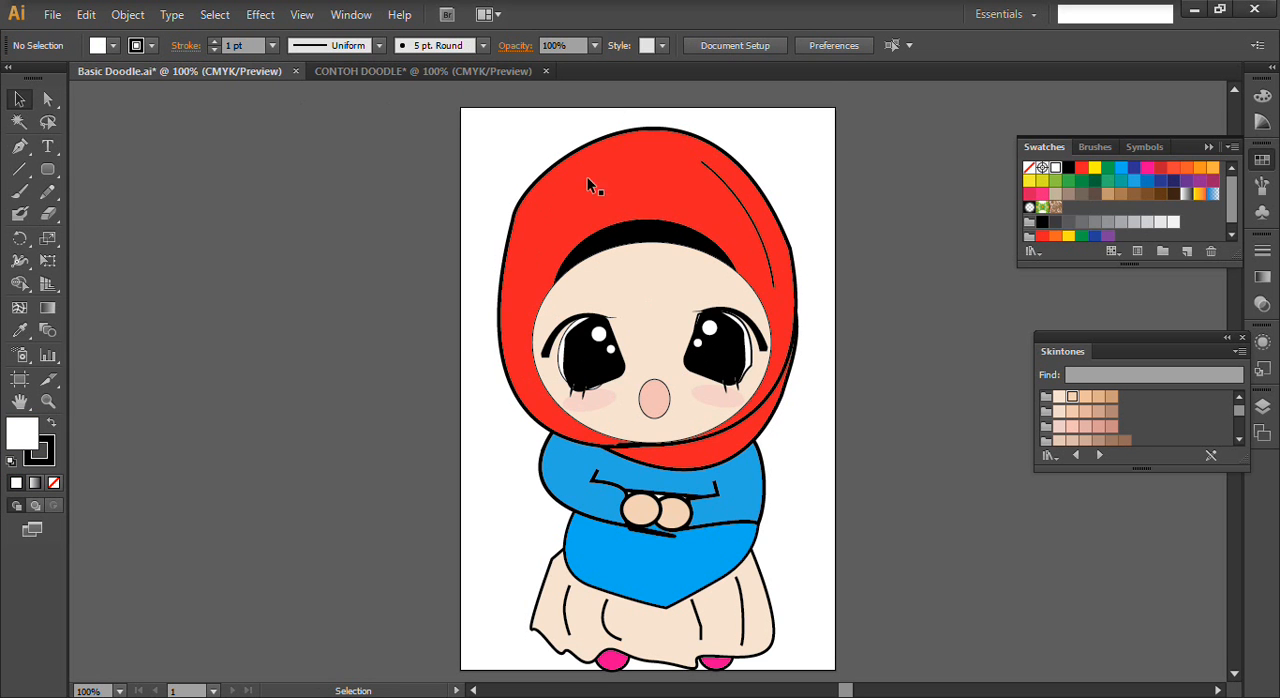
click(454, 75)
drag(602, 334, 604, 336)
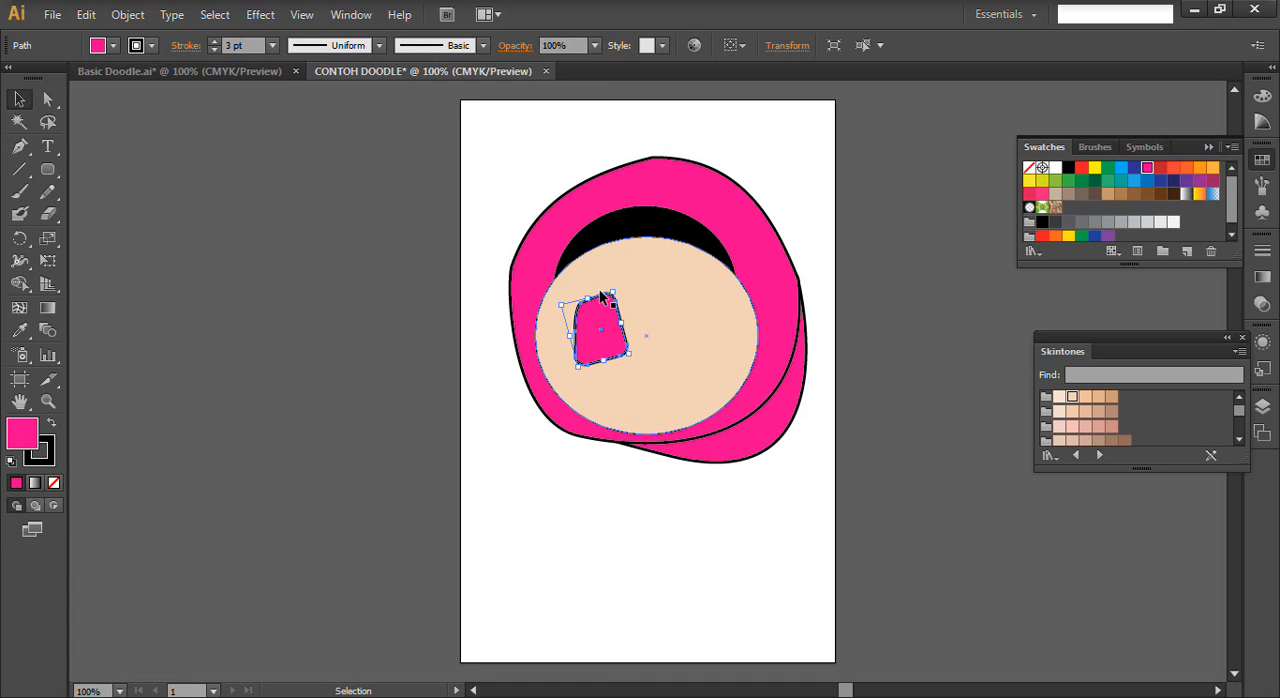
click(113, 45)
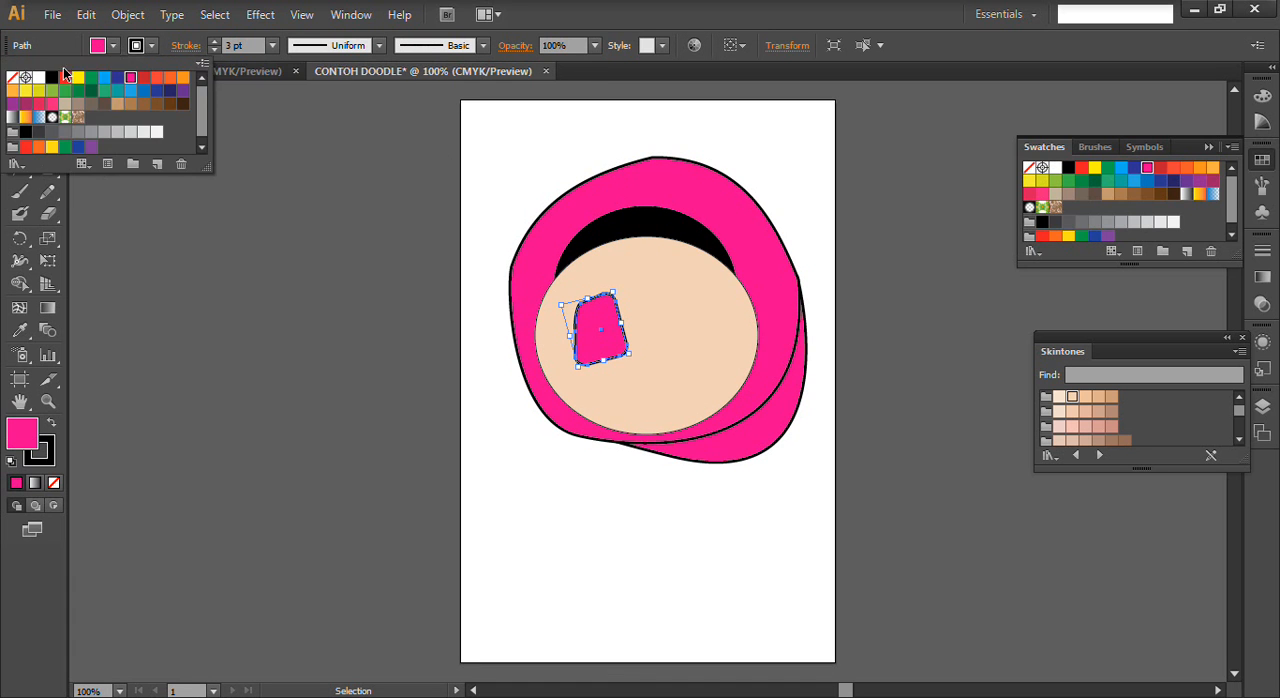
click(52, 78)
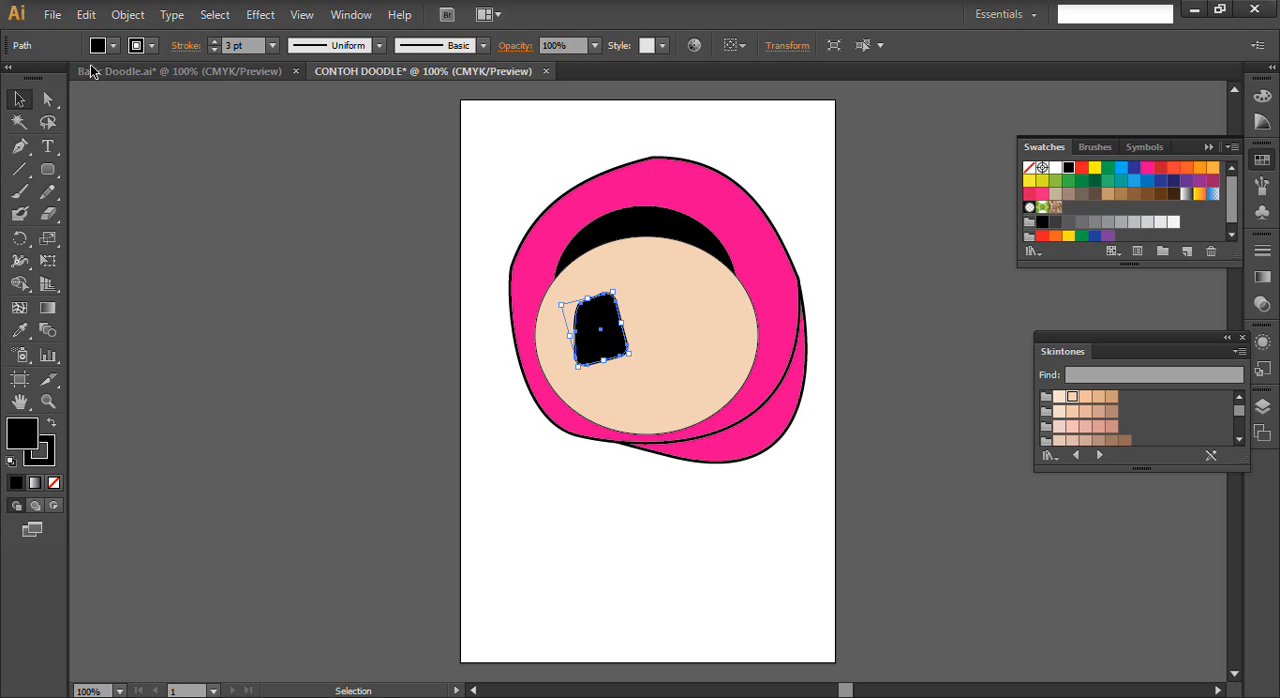
- Shift the black eye shape's top-left anchor point slightly left and down to slant its upper edge
click(48, 99)
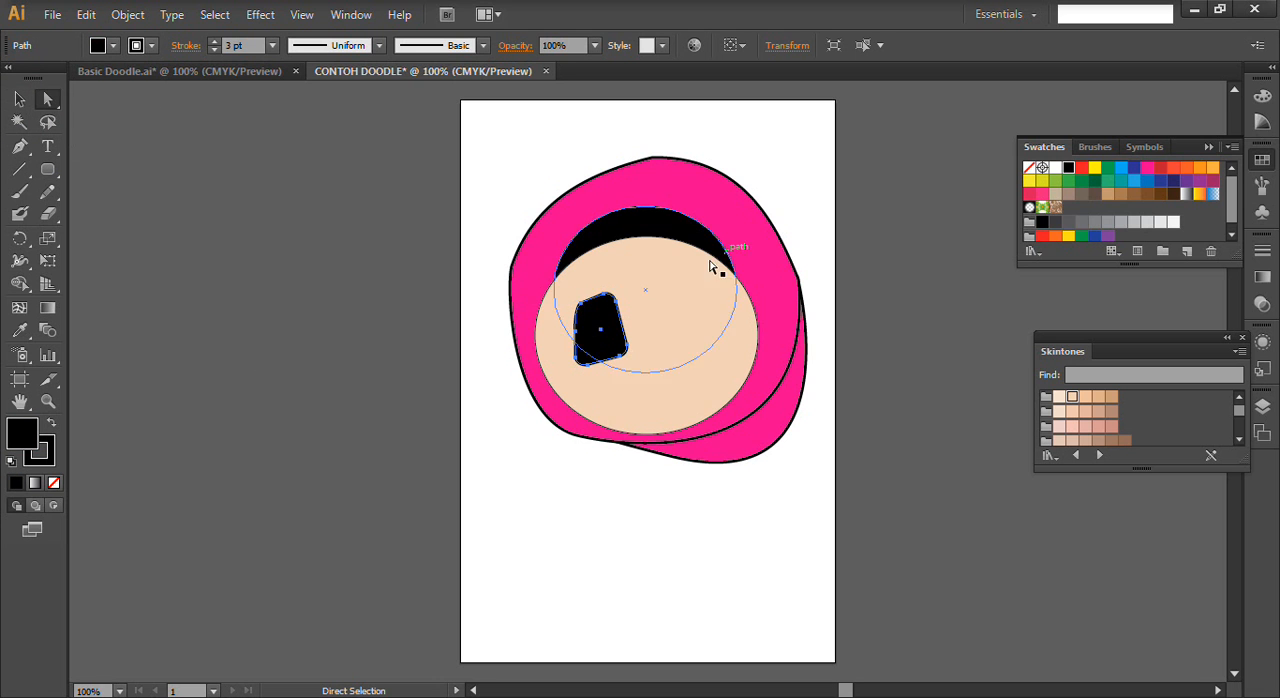
click(585, 310)
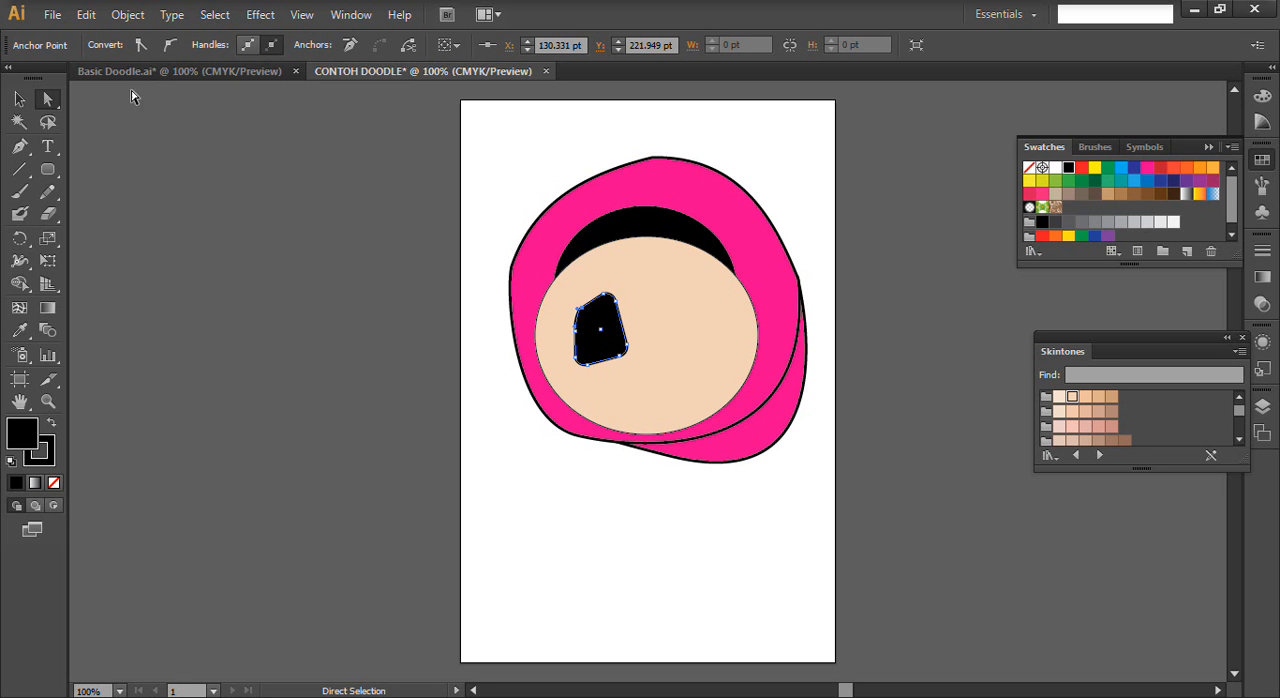
click(19, 99)
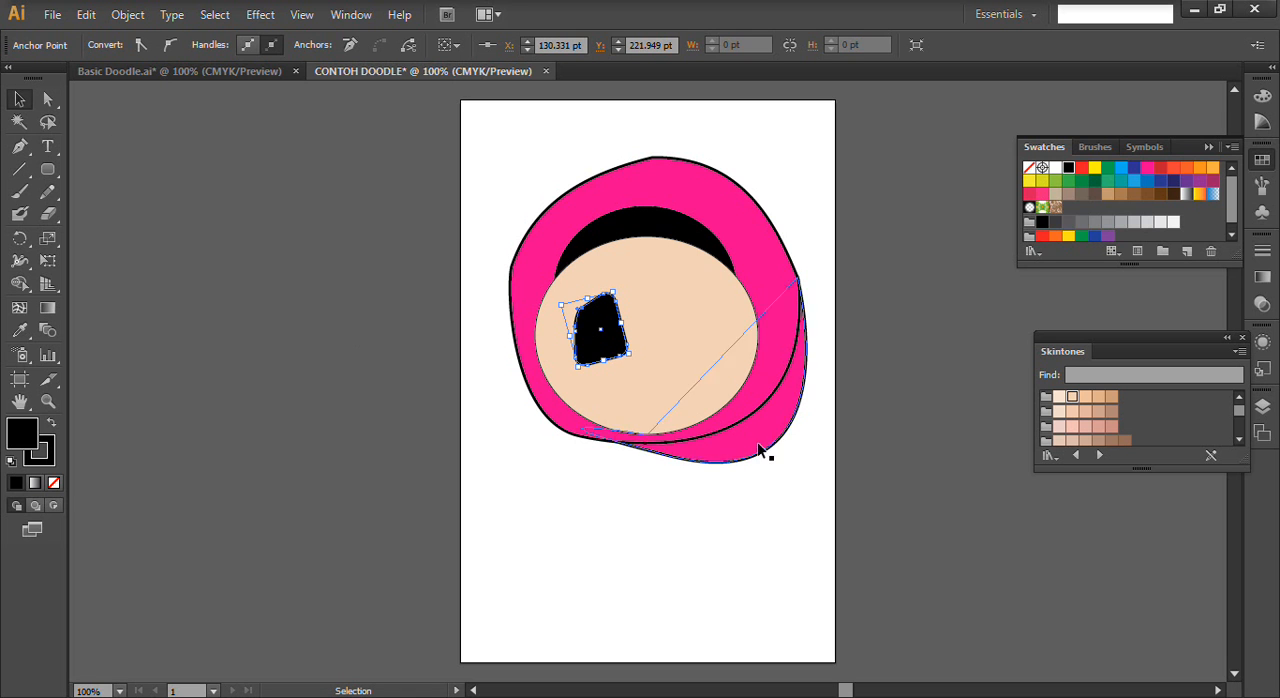
- Nudge the whole black eye shape slightly left and down on the face
click(720, 294)
click(588, 318)
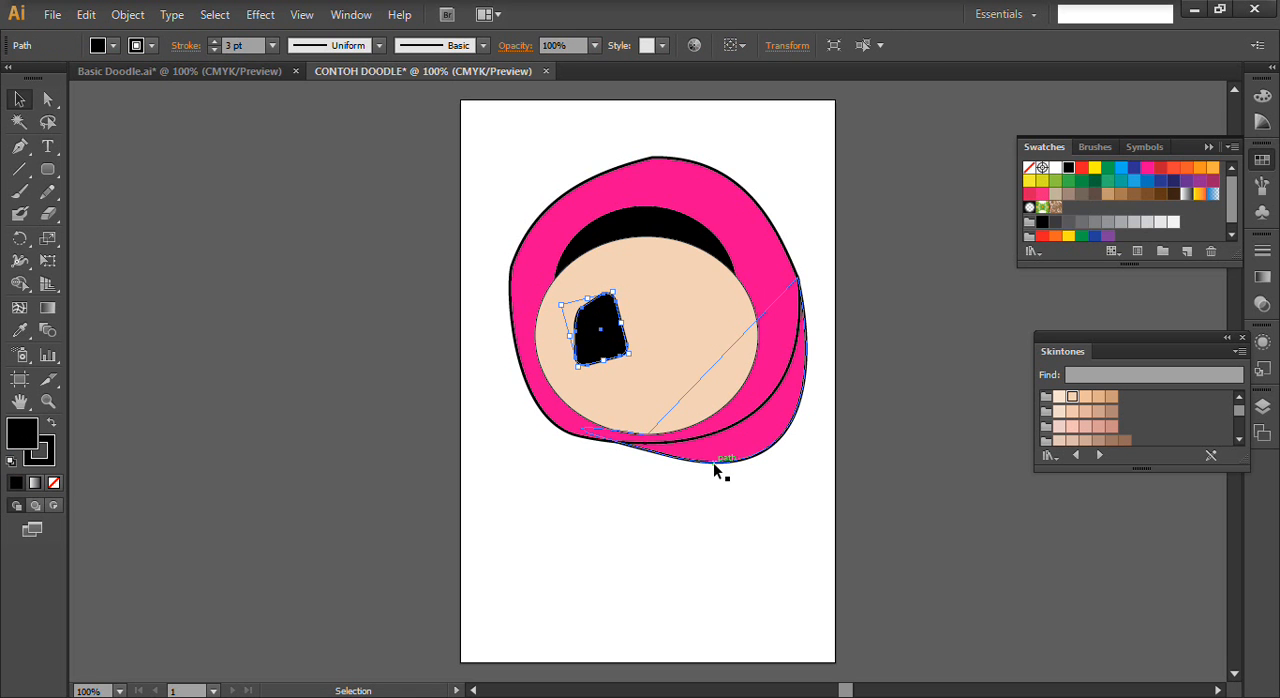
key(Left)
key(Left)
key(Left)
key(Left)
key(Left)
key(Left)
key(Up)
key(Up)
key(Left)
key(Down)
key(Down)
key(Right)
key(Right)
key(Down)
key(Down)
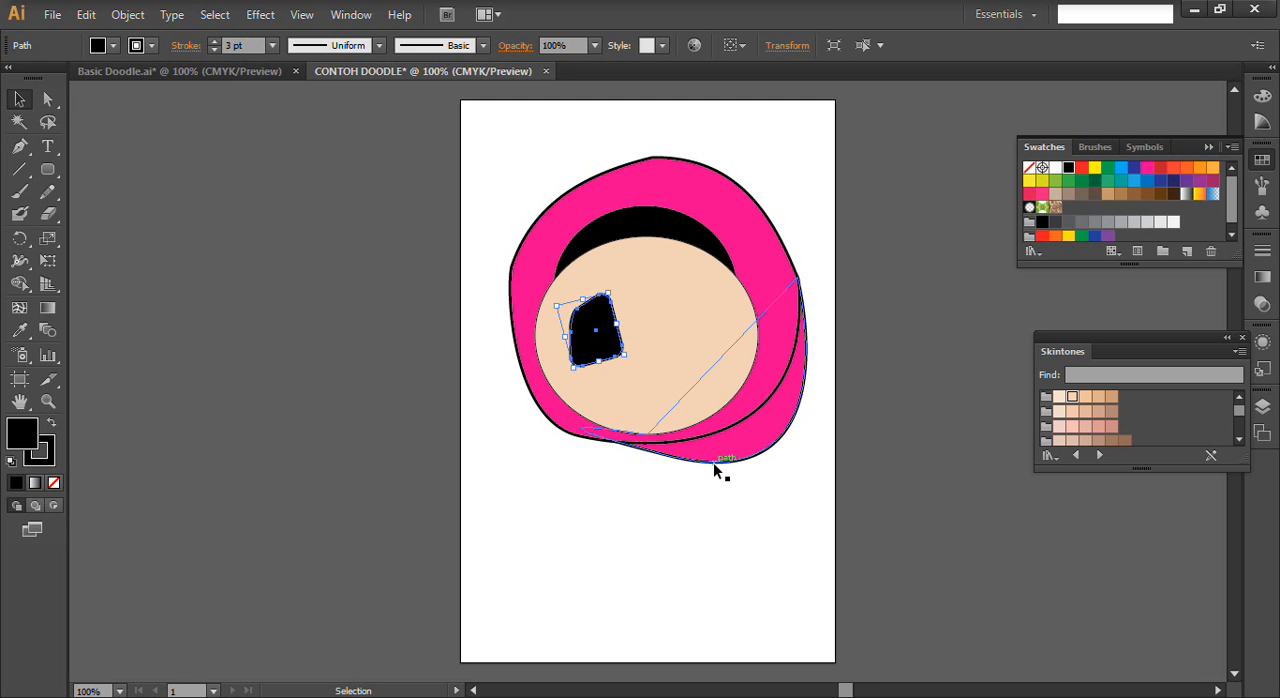
- Draw an upright ellipse as tall as the eye over its left part and fill it white
click(46, 176)
drag(46, 176, 104, 212)
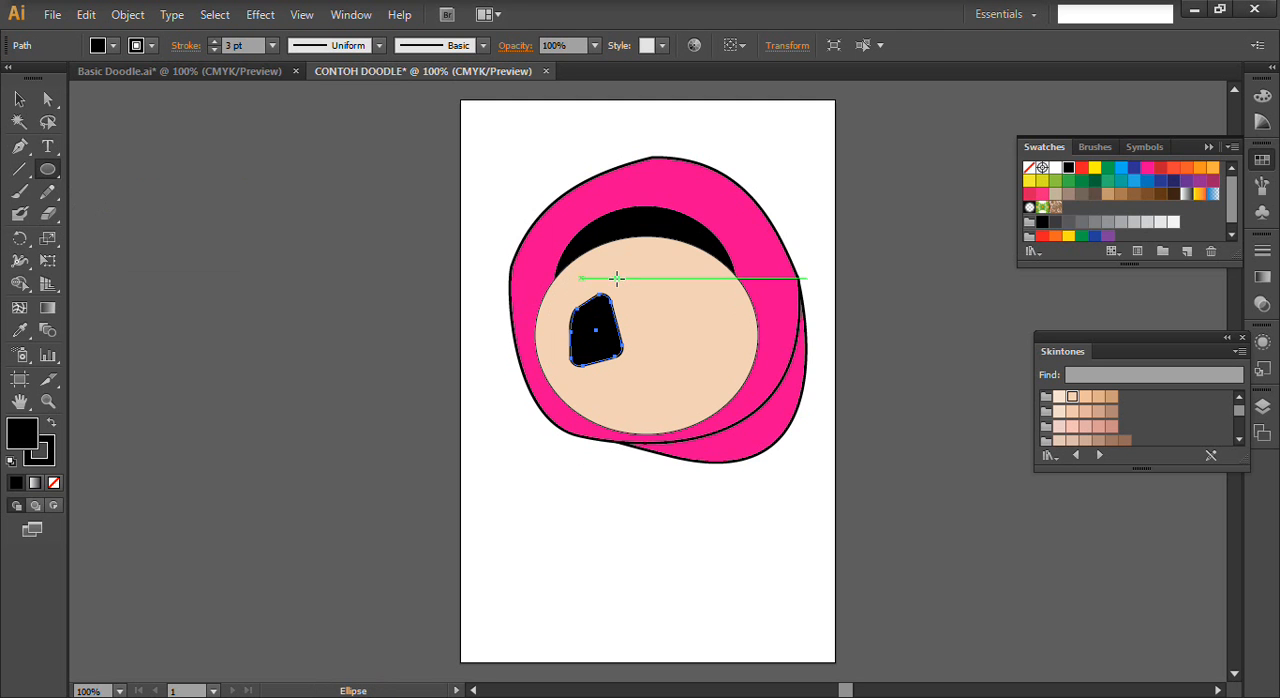
mouse_move(600, 293)
mouse_down()
mouse_move(549, 383)
mouse_move(552, 366)
mouse_up()
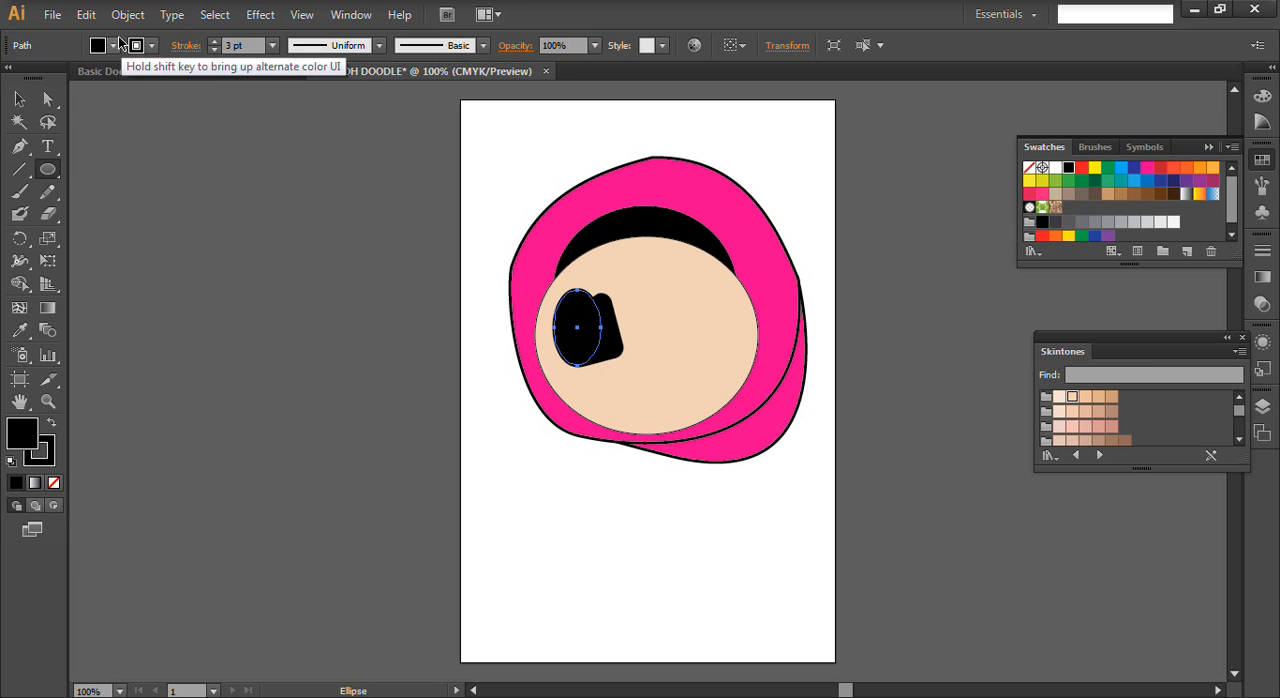
click(120, 45)
click(38, 77)
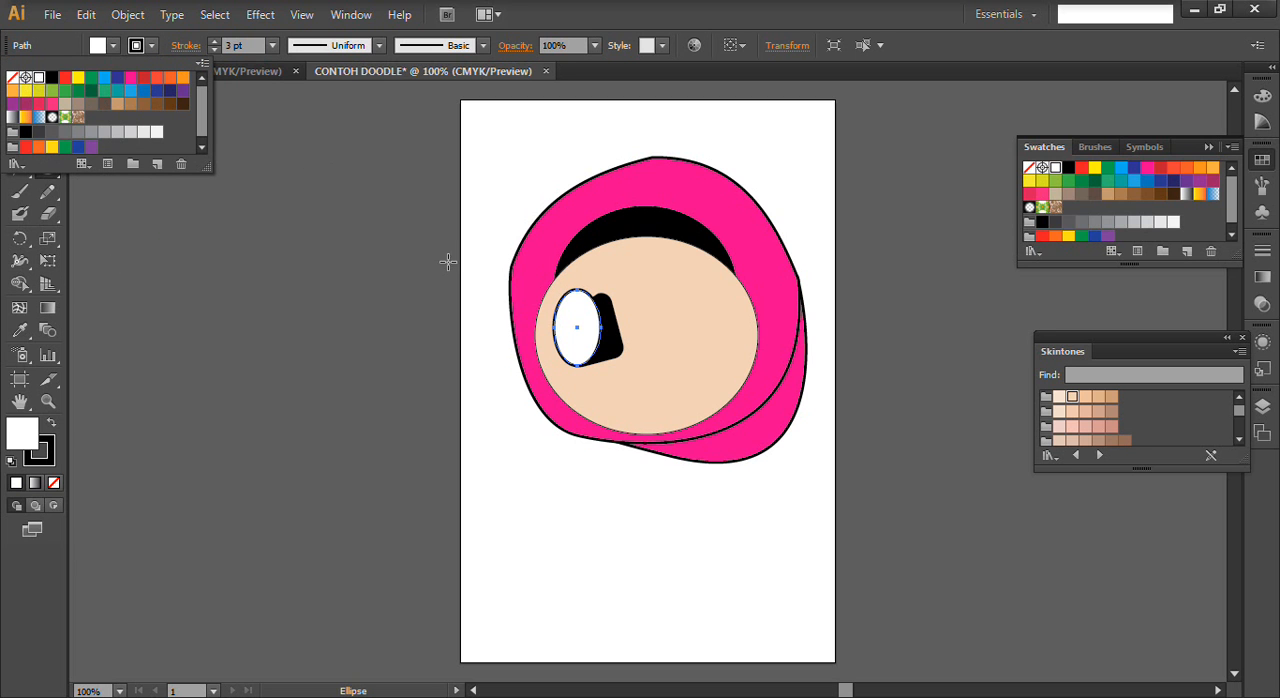
- Move the white ellipse's top anchor point right and slightly down to the top of the black eye
click(20, 100)
click(56, 101)
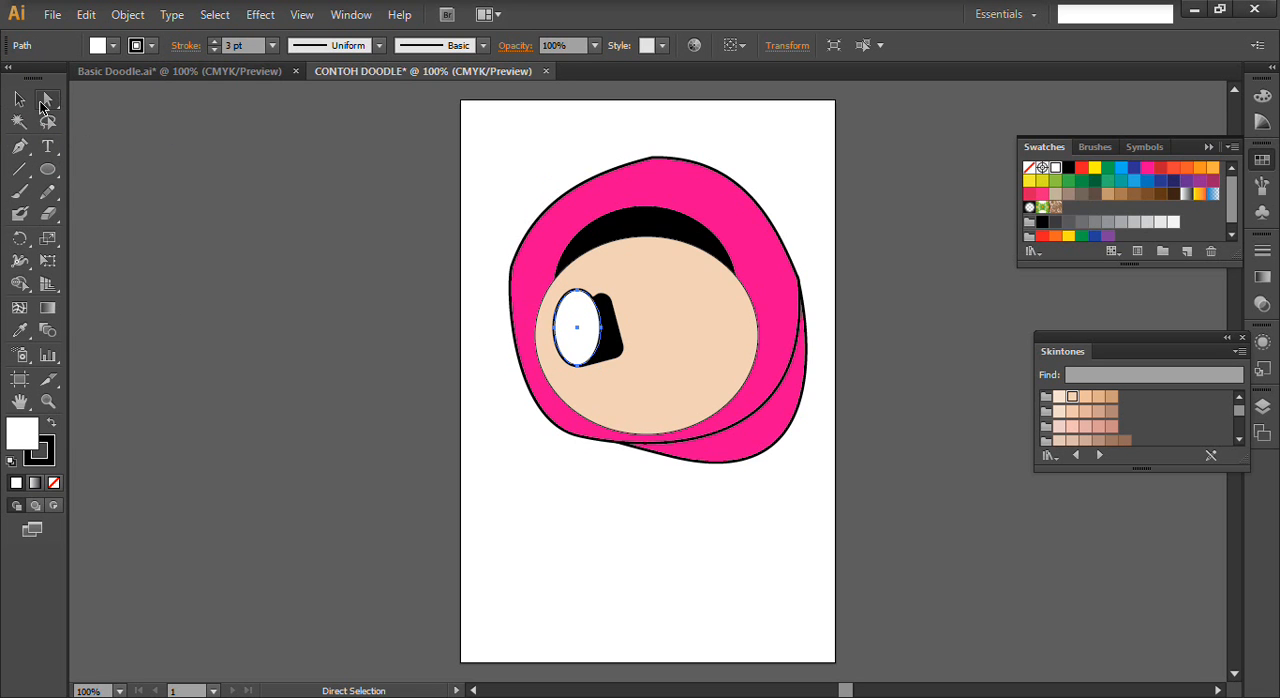
click(578, 290)
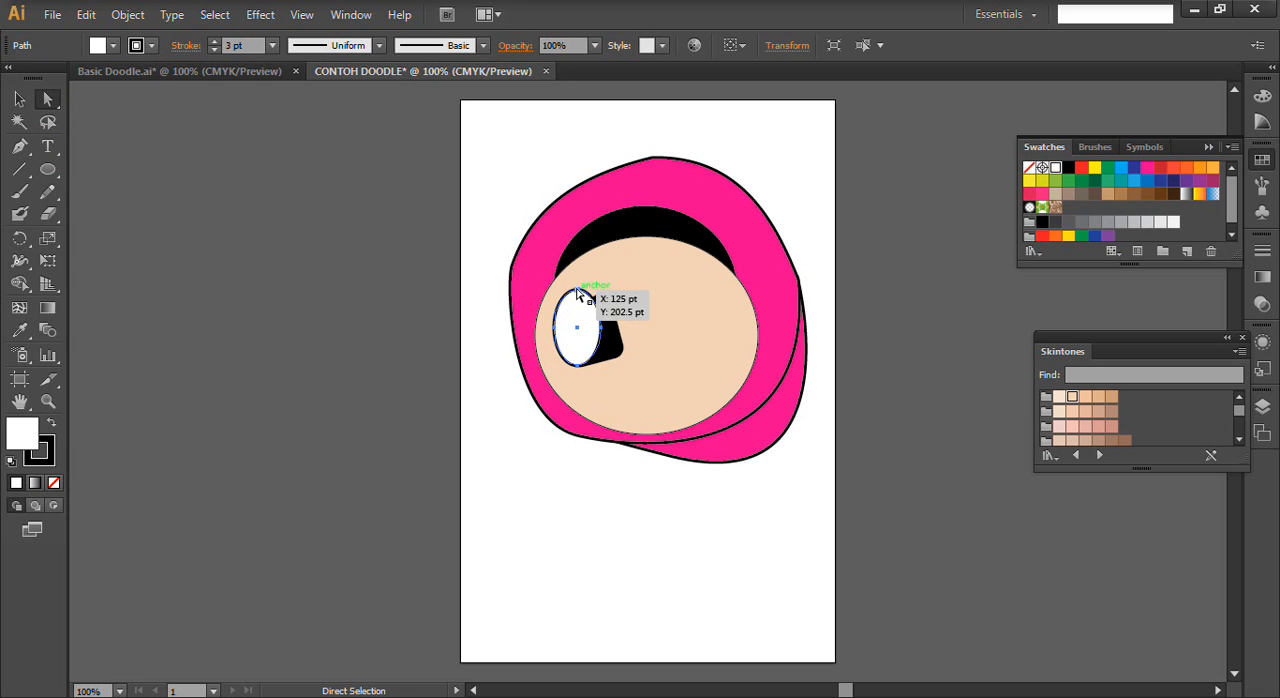
key(Right)
key(Right)
key(Right)
key(Right)
key(Right)
key(Right)
key(Right)
key(Right)
key(Right)
key(Right)
key(Right)
key(Right)
key(Right)
key(Right)
key(Right)
key(Right)
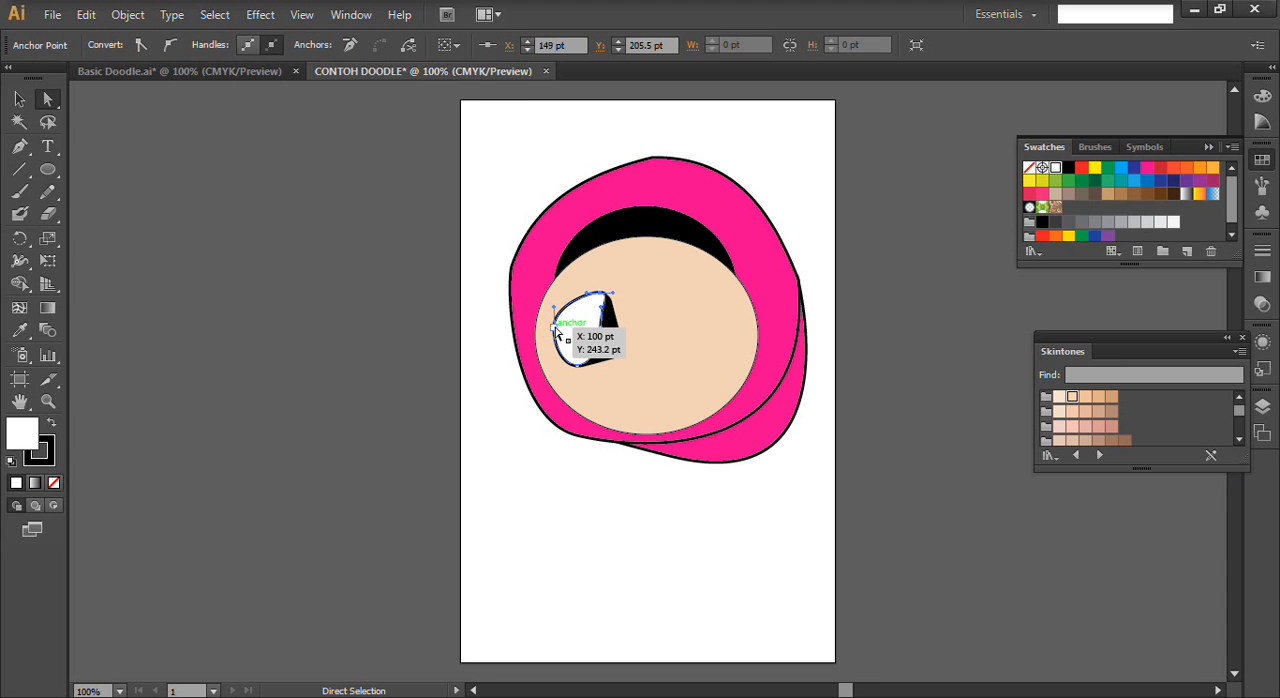
- Move the white shape's left-side anchor point inward and slightly up, close to the black eye's left edge
drag(557, 332, 559, 333)
key(Right)
key(Right)
key(Right)
key(Right)
key(Right)
key(Right)
key(Up)
key(Up)
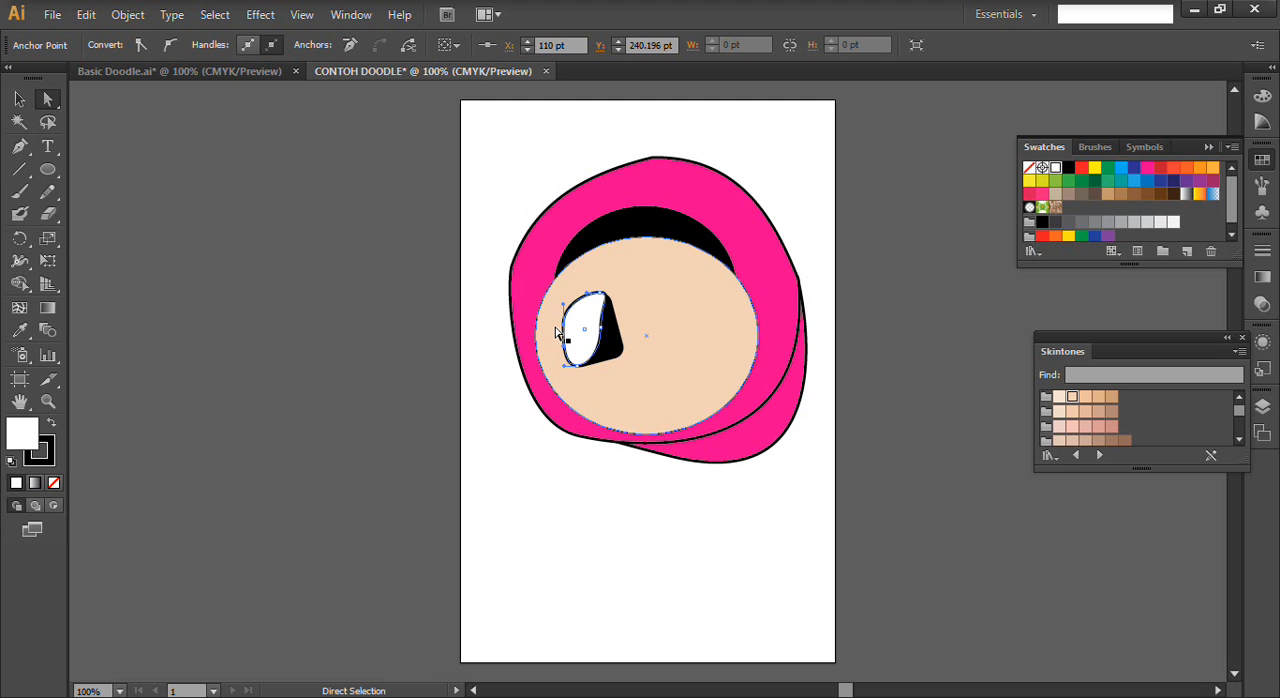
- Send the white shape behind the black eye so only a thin rim shows, and deselect it
click(19, 99)
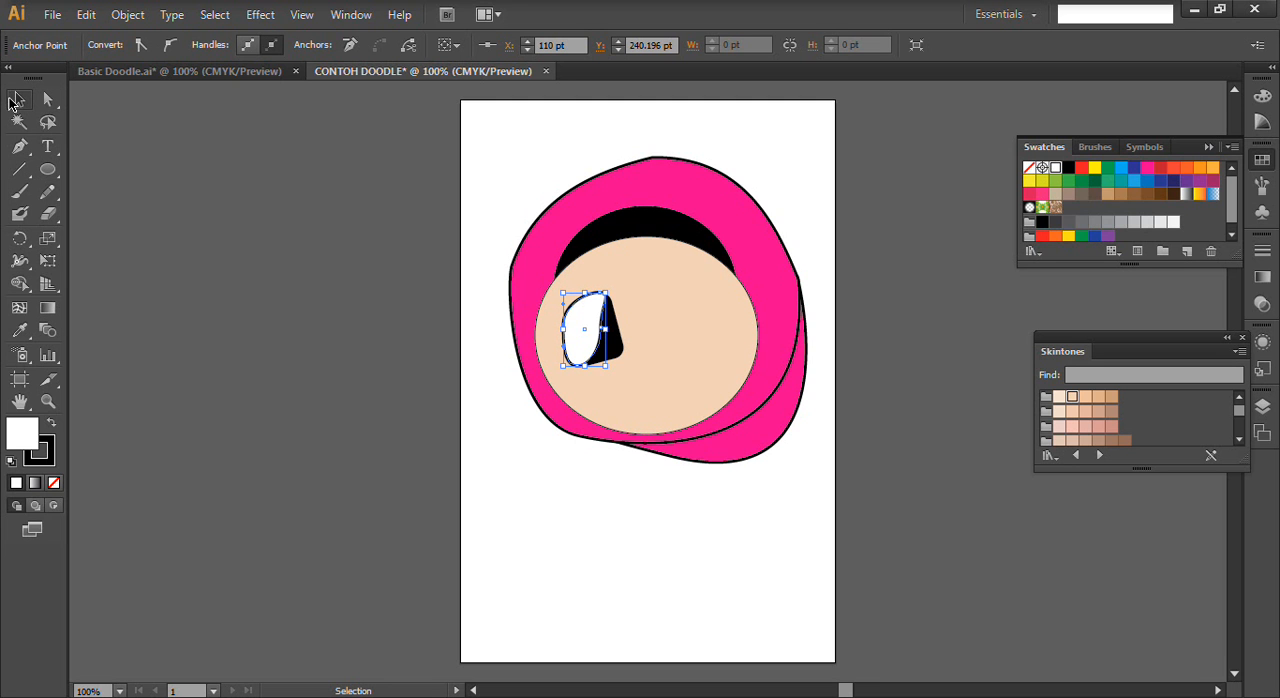
click(586, 314)
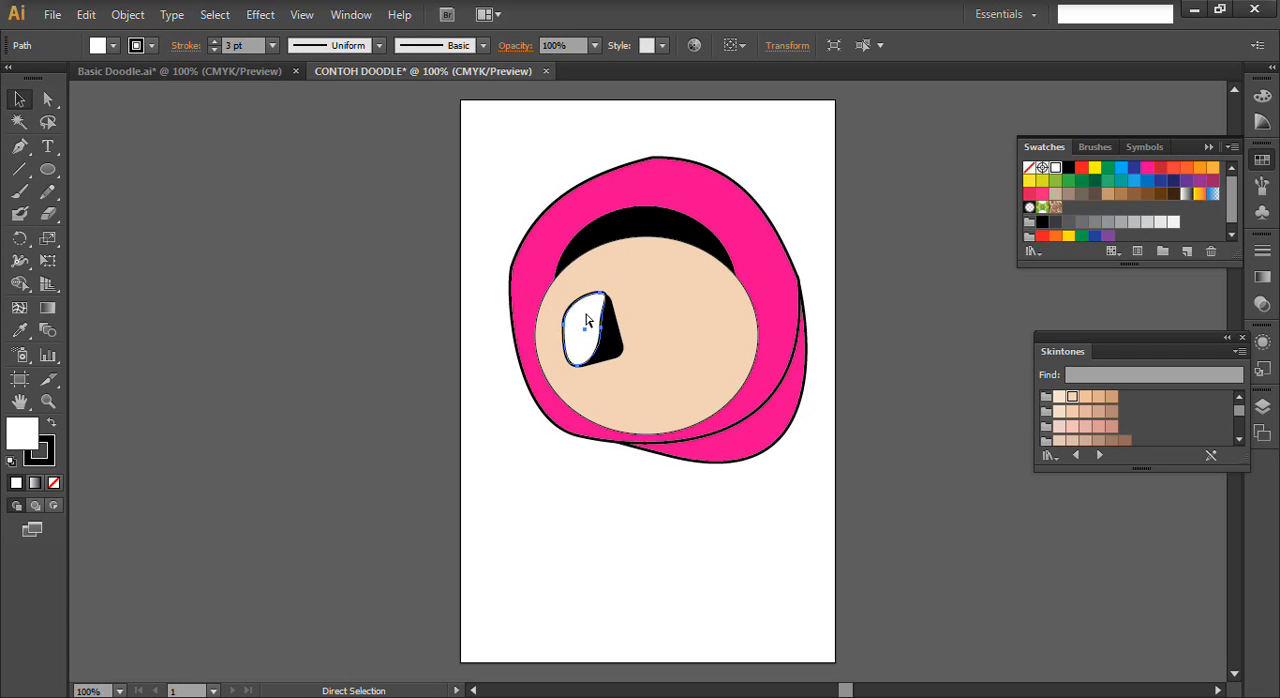
key(ctrl+bracketleft)
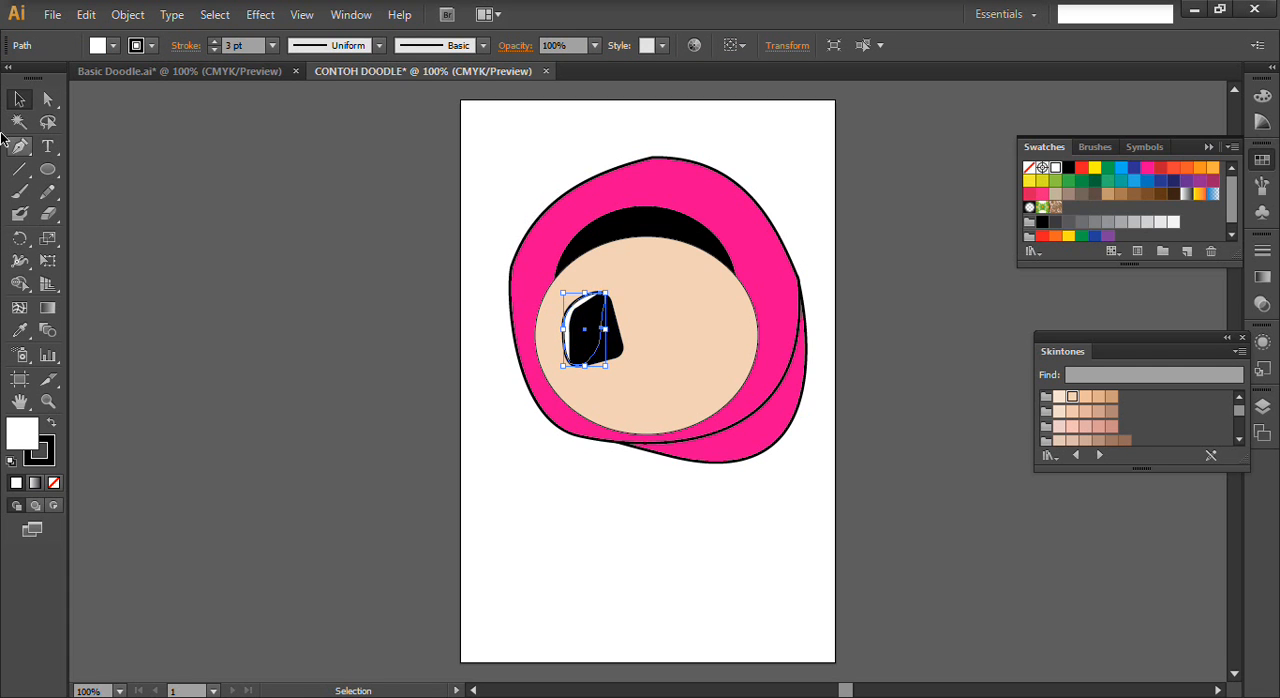
click(336, 238)
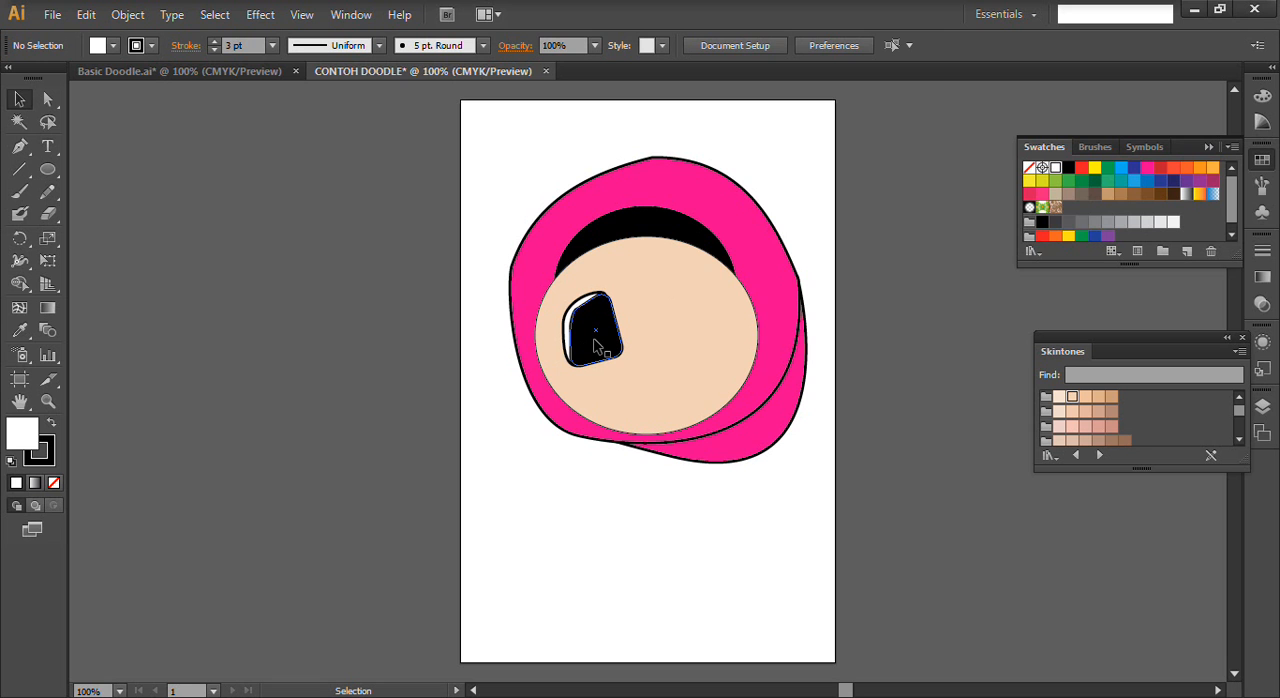
- Check the eye highlights in Basic Doodle, draw a small white circle on the black eye's upper right and nudge it left and up
click(215, 77)
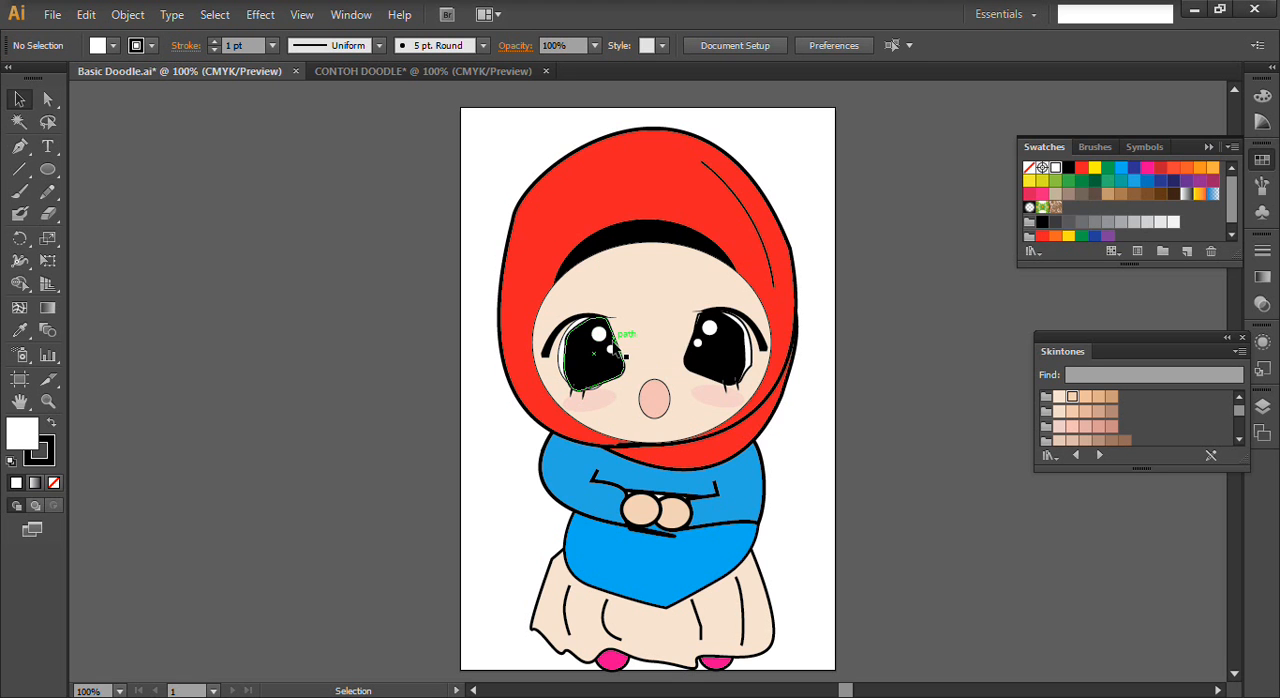
click(498, 73)
click(49, 169)
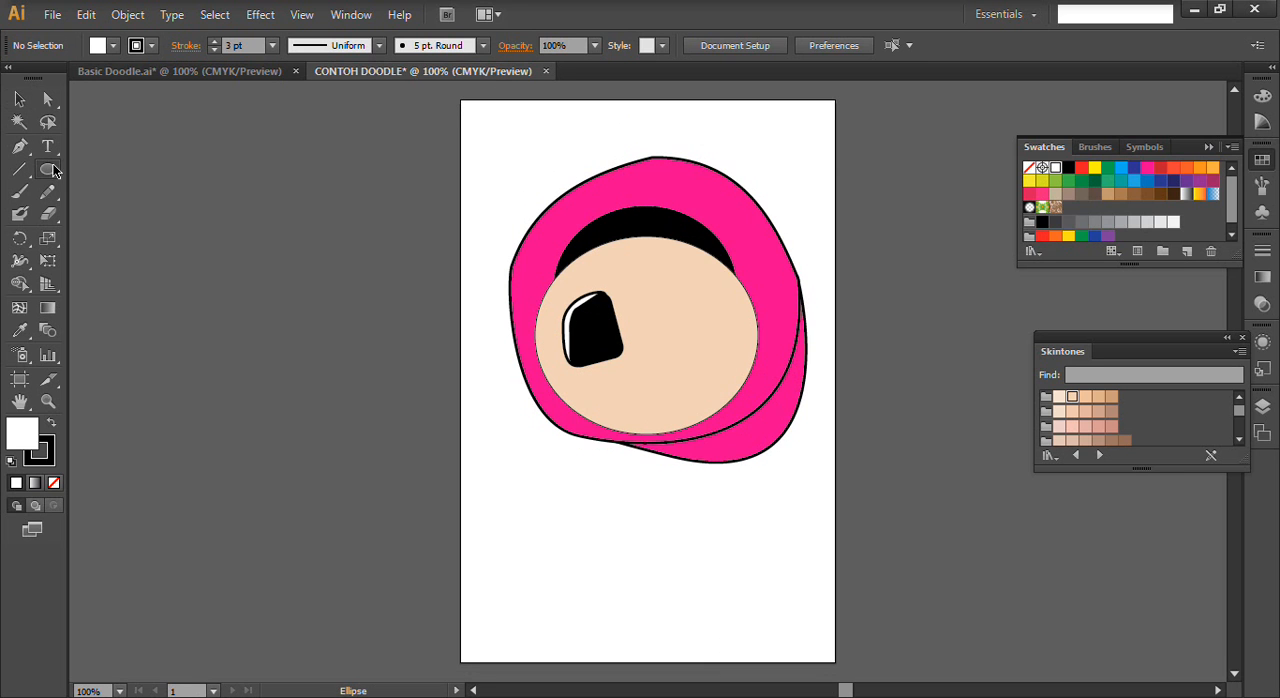
click(48, 169)
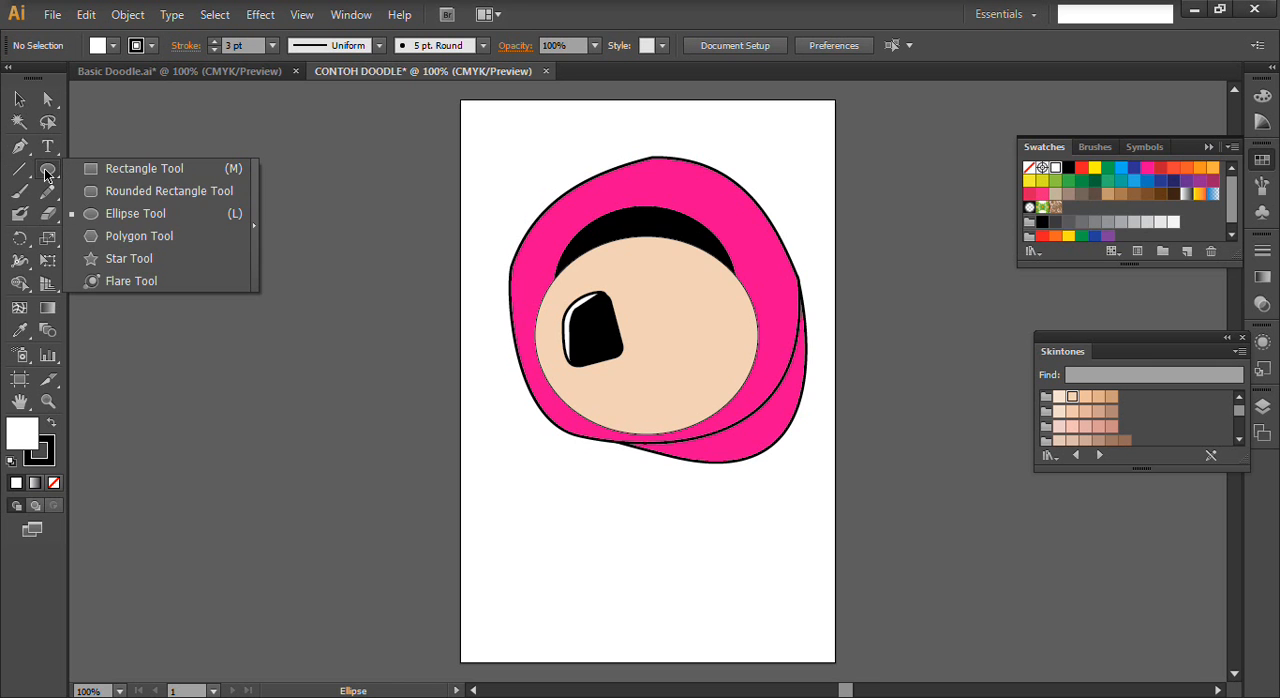
click(123, 214)
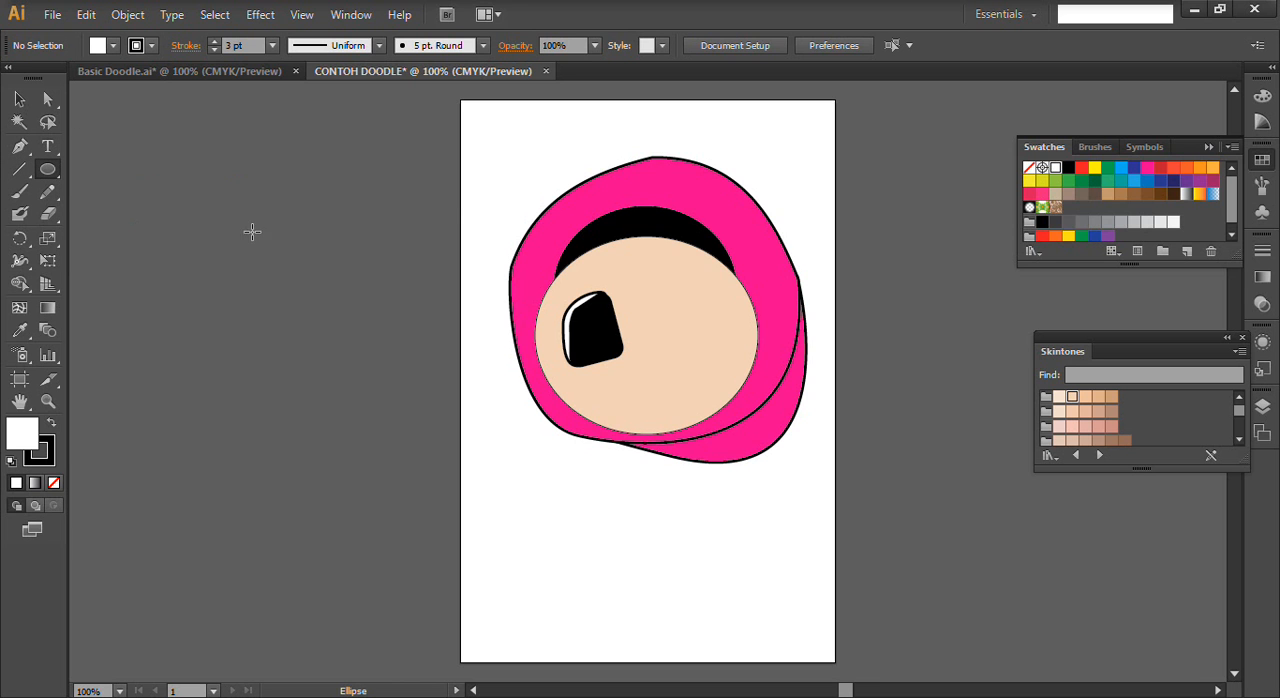
drag(594, 313, 615, 327)
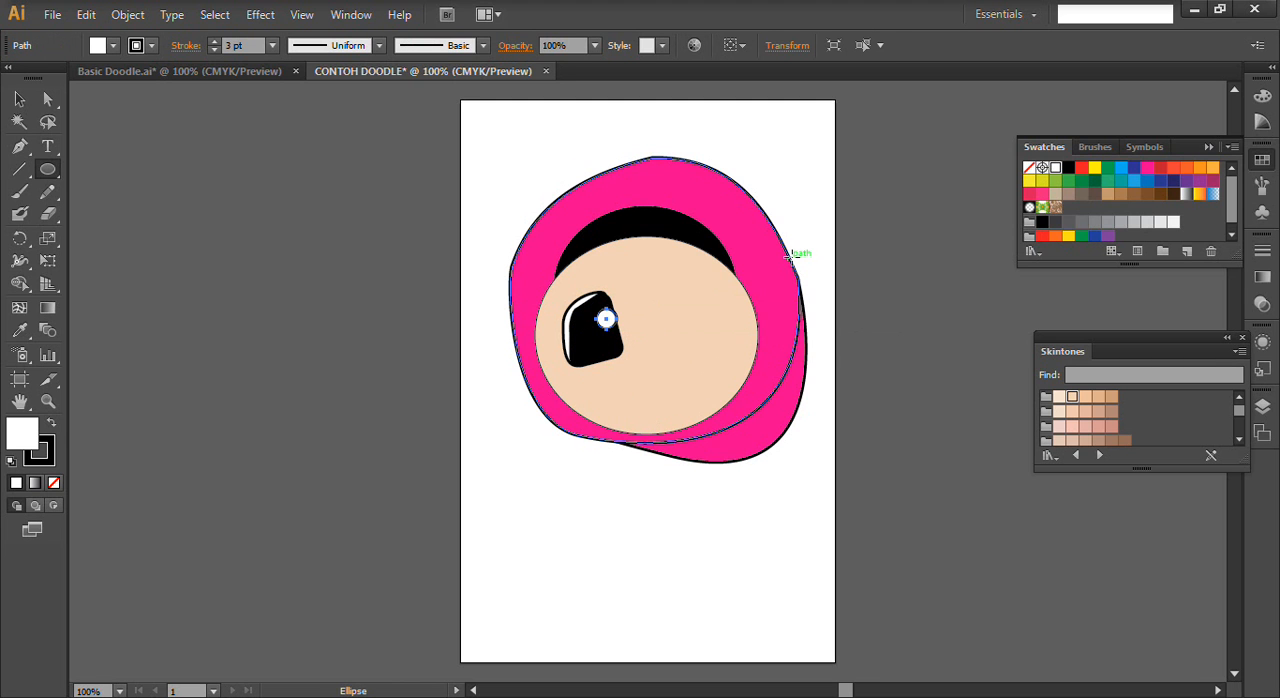
key(Left)
key(Left)
key(Left)
key(Left)
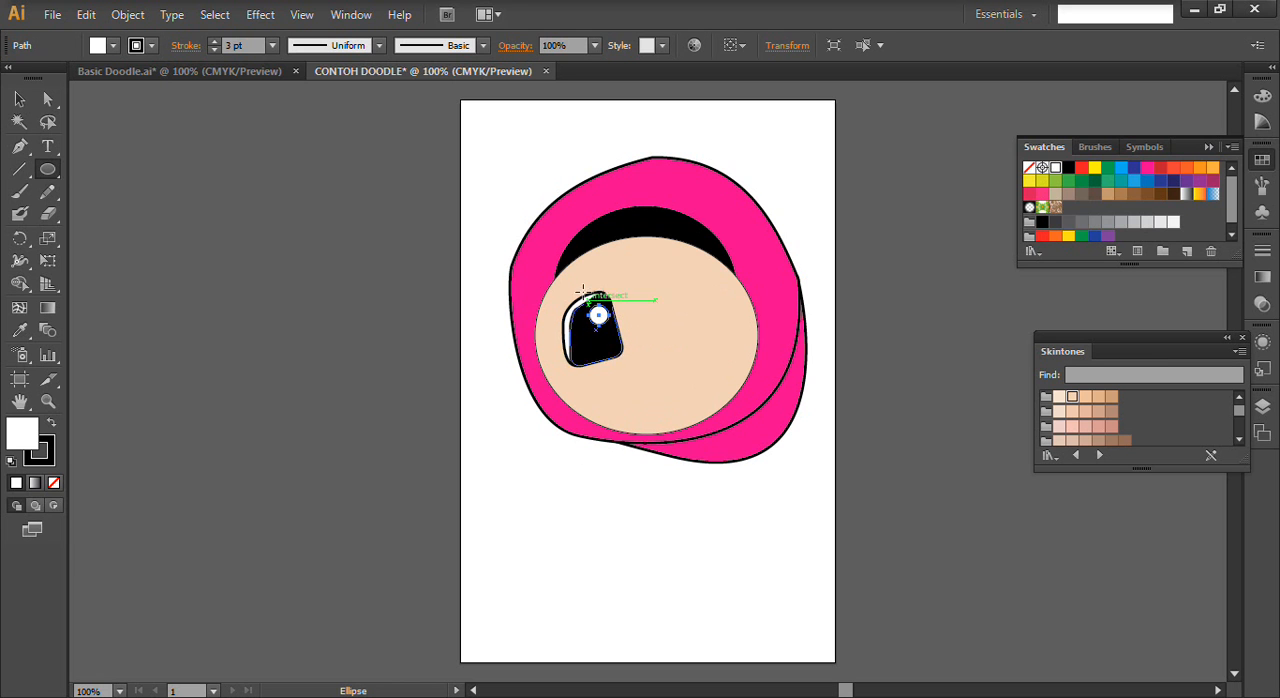
- Enlarge the white highlight circle slightly and nudge it up and left within the black eye
click(19, 99)
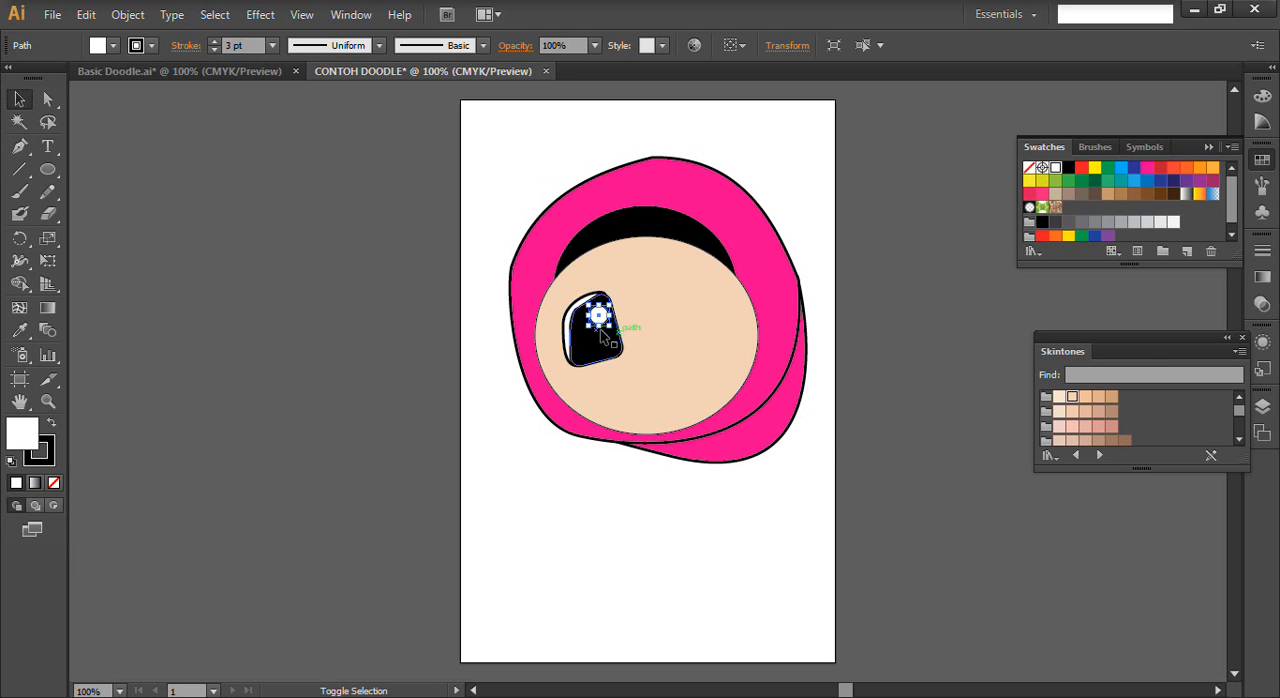
drag(610, 327, 620, 332)
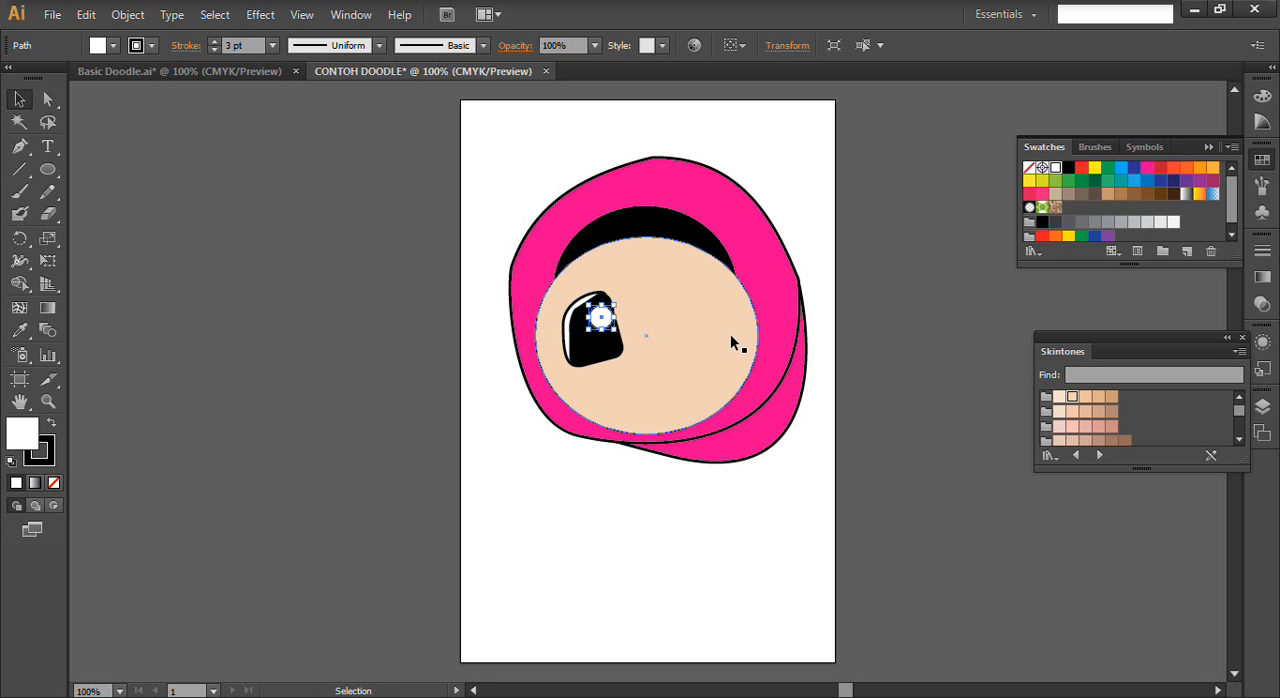
key(Up)
key(Up)
key(Up)
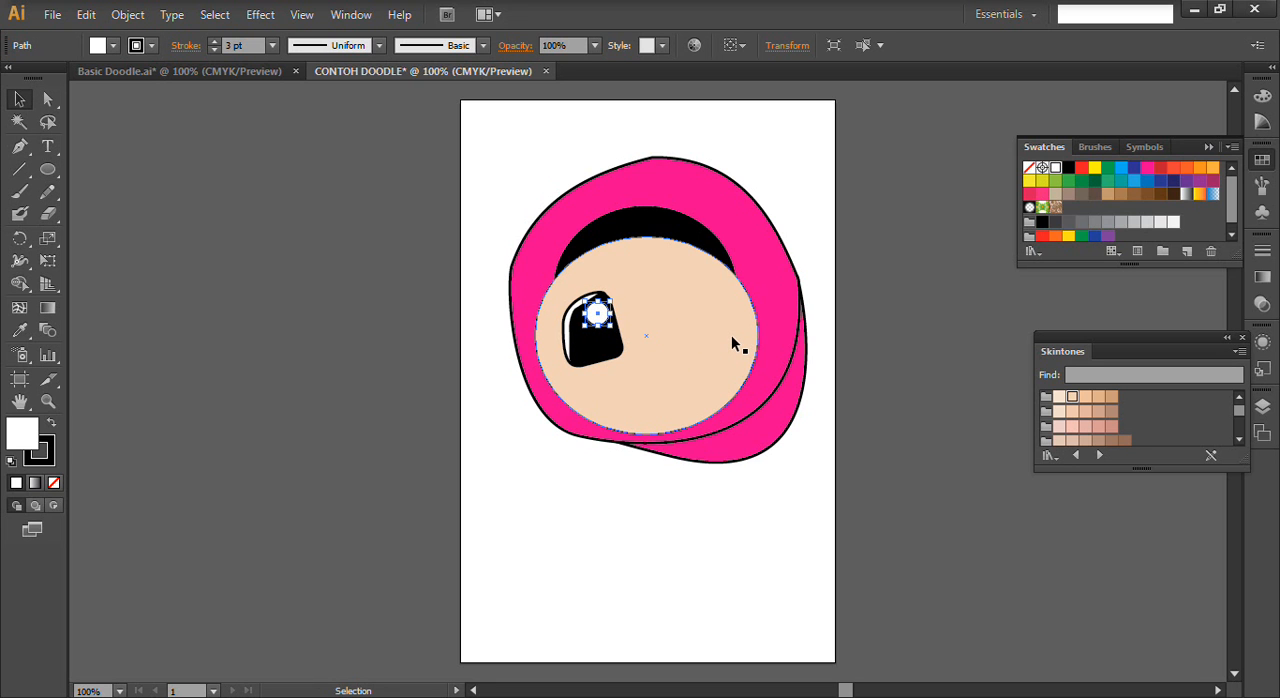
- Add a smaller white circle below and to the right of the first eye highlight, nudging it slightly left and up
mouse_move(603, 322)
mouse_down()
mouse_move(606, 353)
mouse_move(608, 341)
mouse_up()
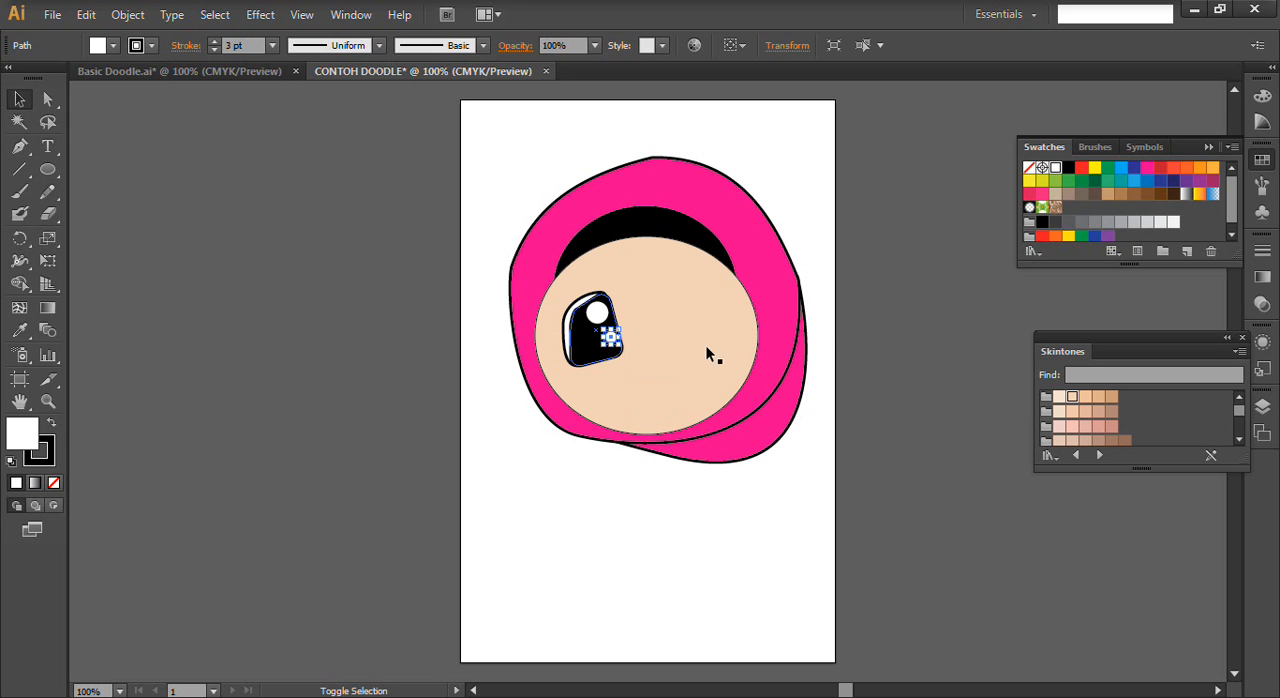
key(Left)
key(Left)
key(Left)
key(Up)
key(Up)
key(Up)
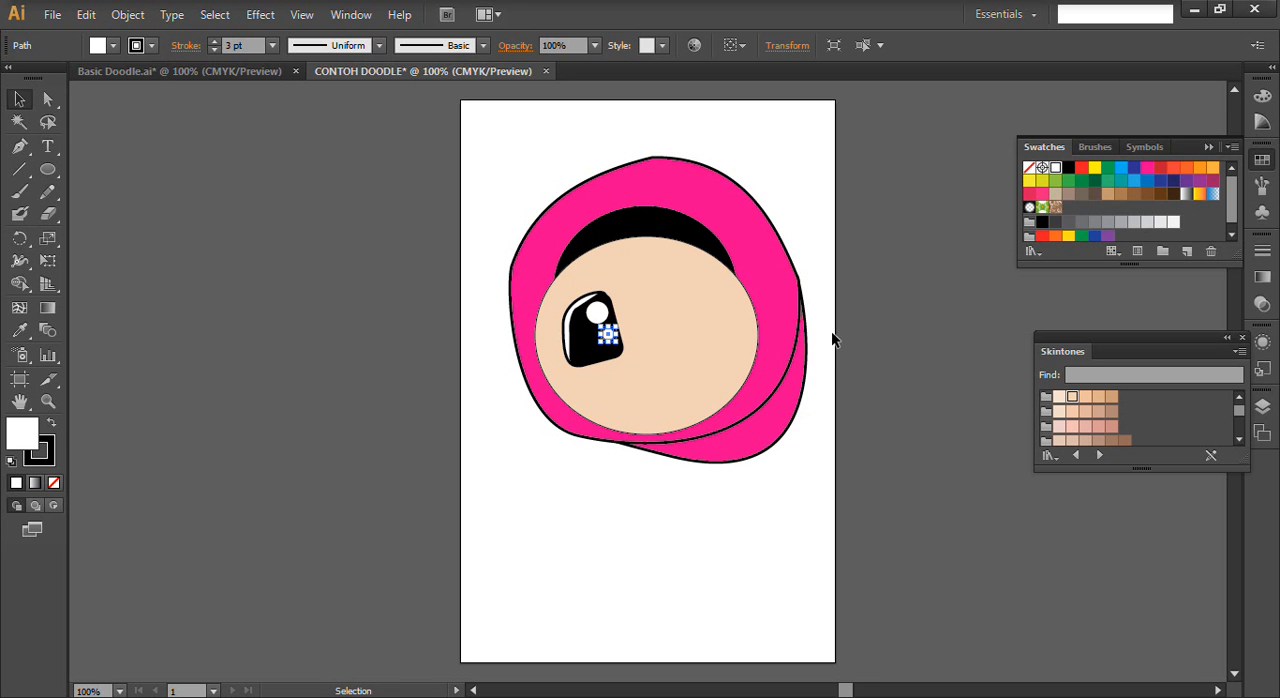
click(736, 318)
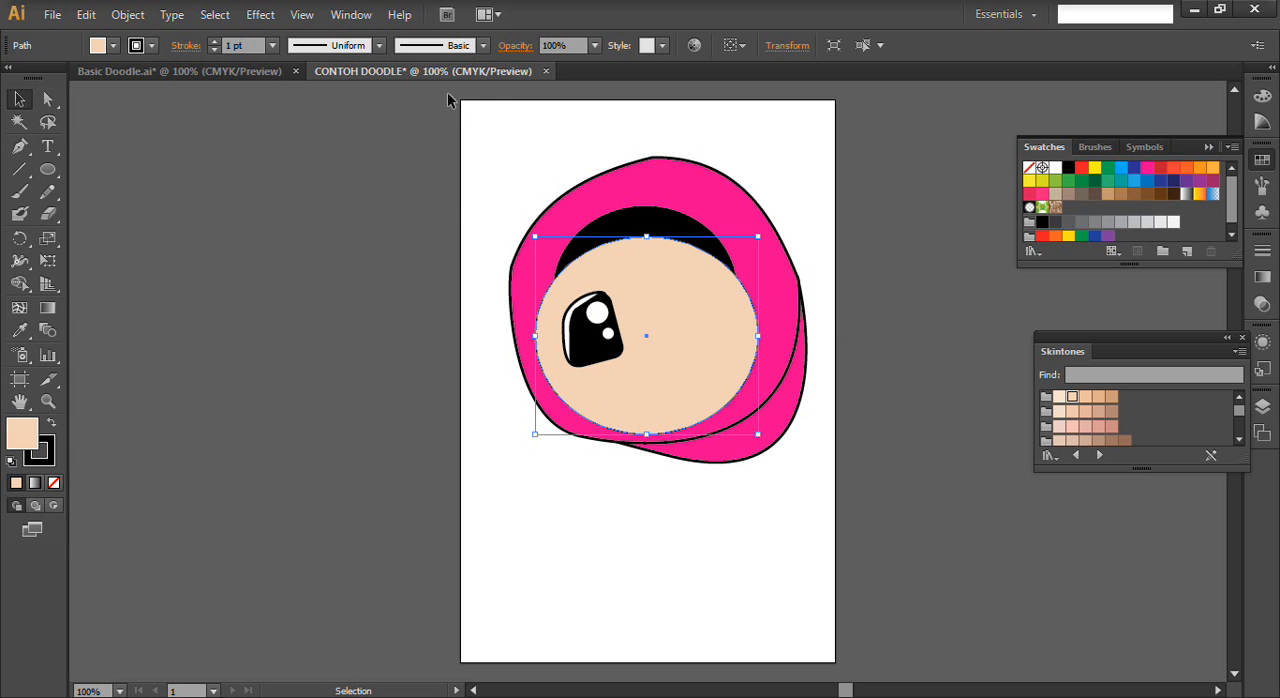
- Compare the highlights with Basic Doodle and reposition the larger white circle slightly lower on the black eye
click(261, 71)
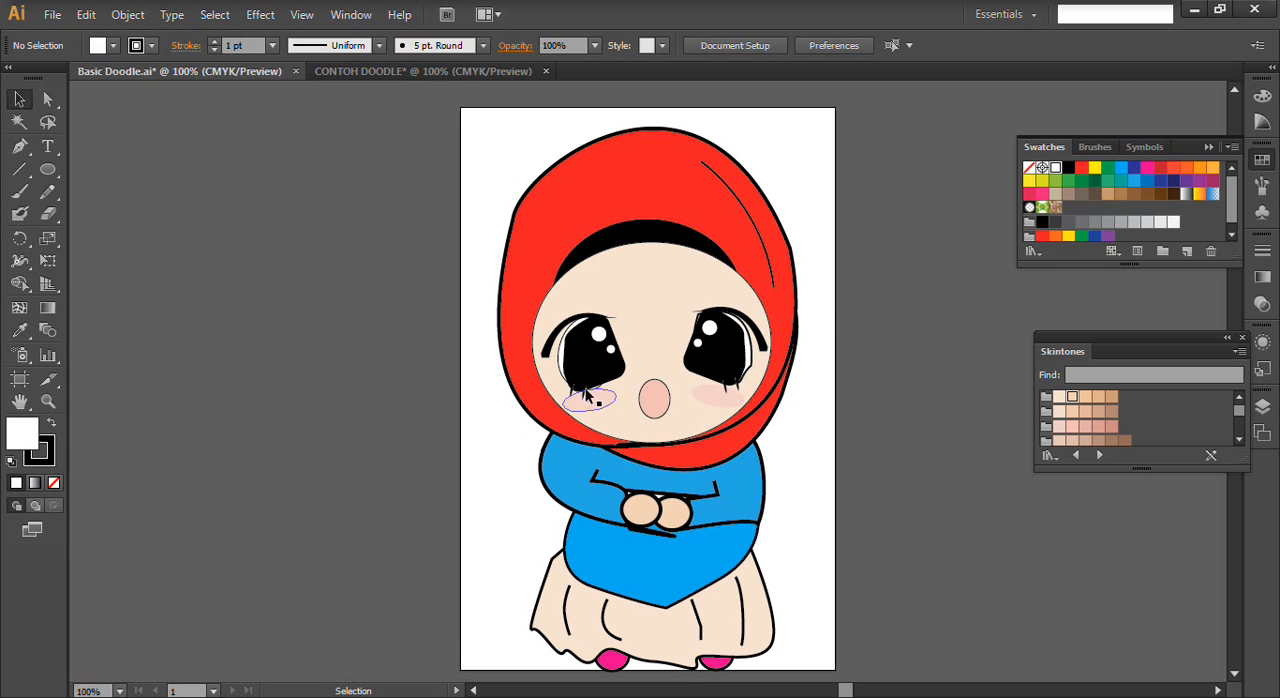
click(353, 73)
drag(590, 330, 600, 318)
key(ctrl)
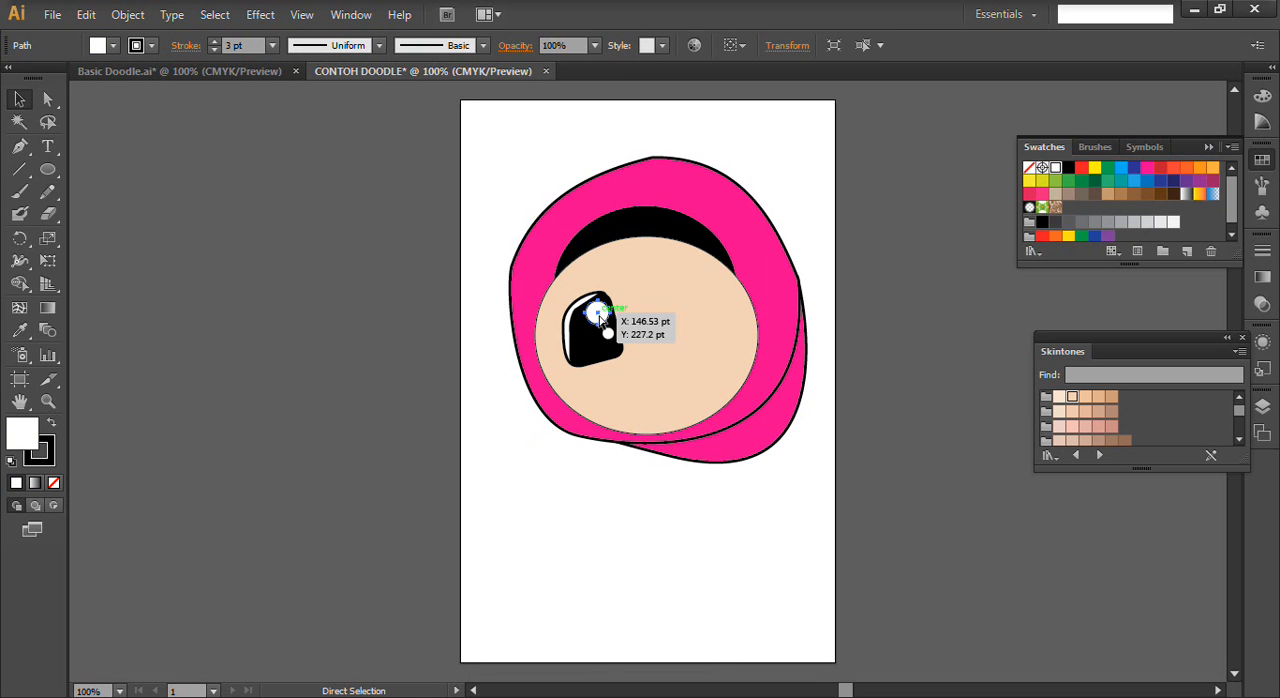
mouse_move(586, 323)
mouse_down()
mouse_move(627, 317)
mouse_move(600, 312)
mouse_up()
click(610, 336)
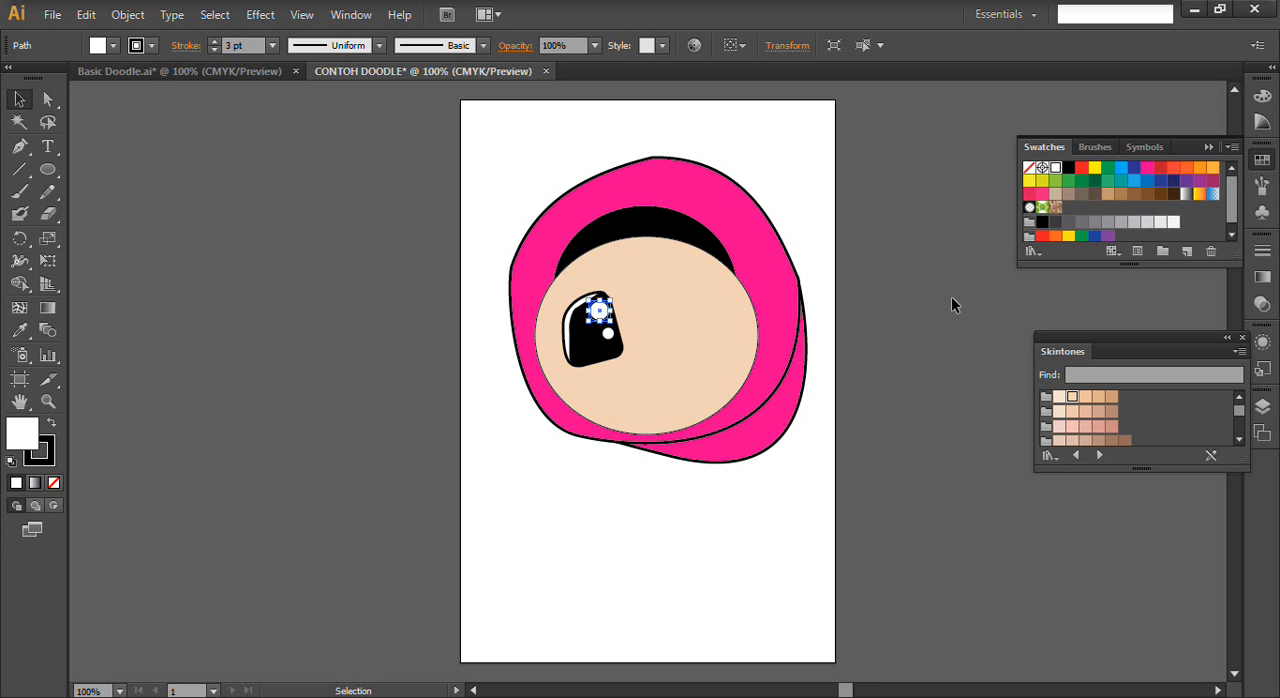
key(Down)
key(Down)
key(Down)
key(Down)
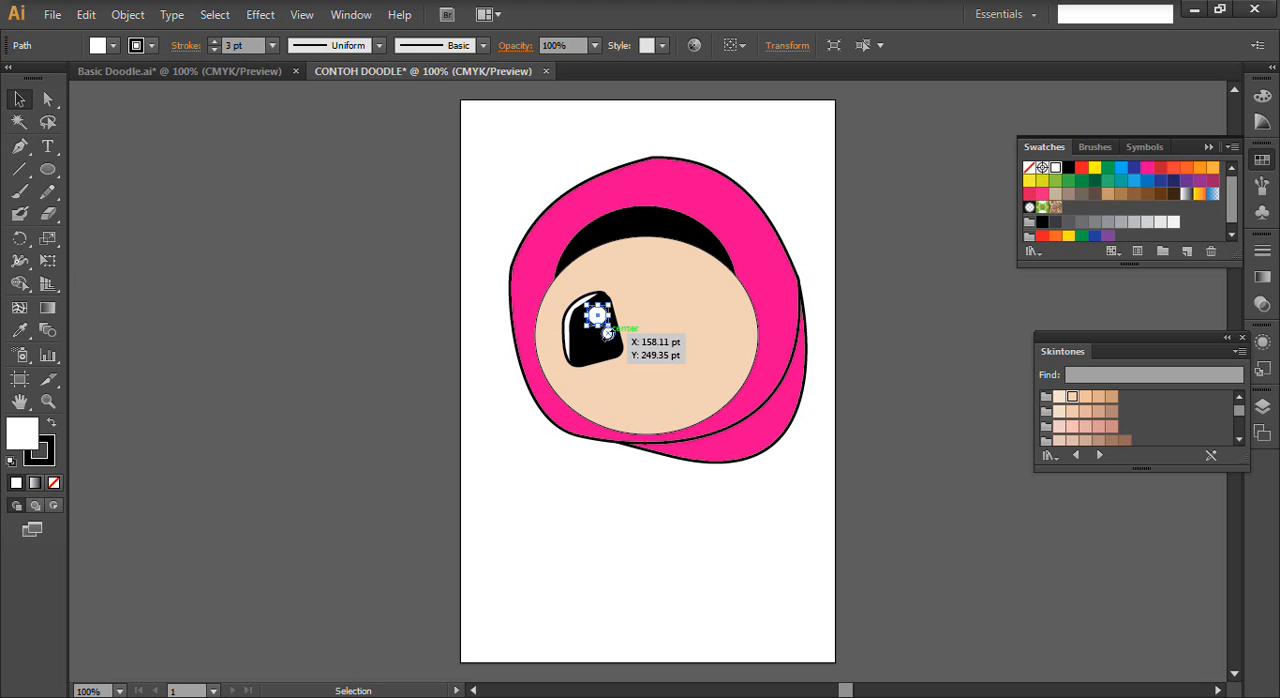
click(655, 337)
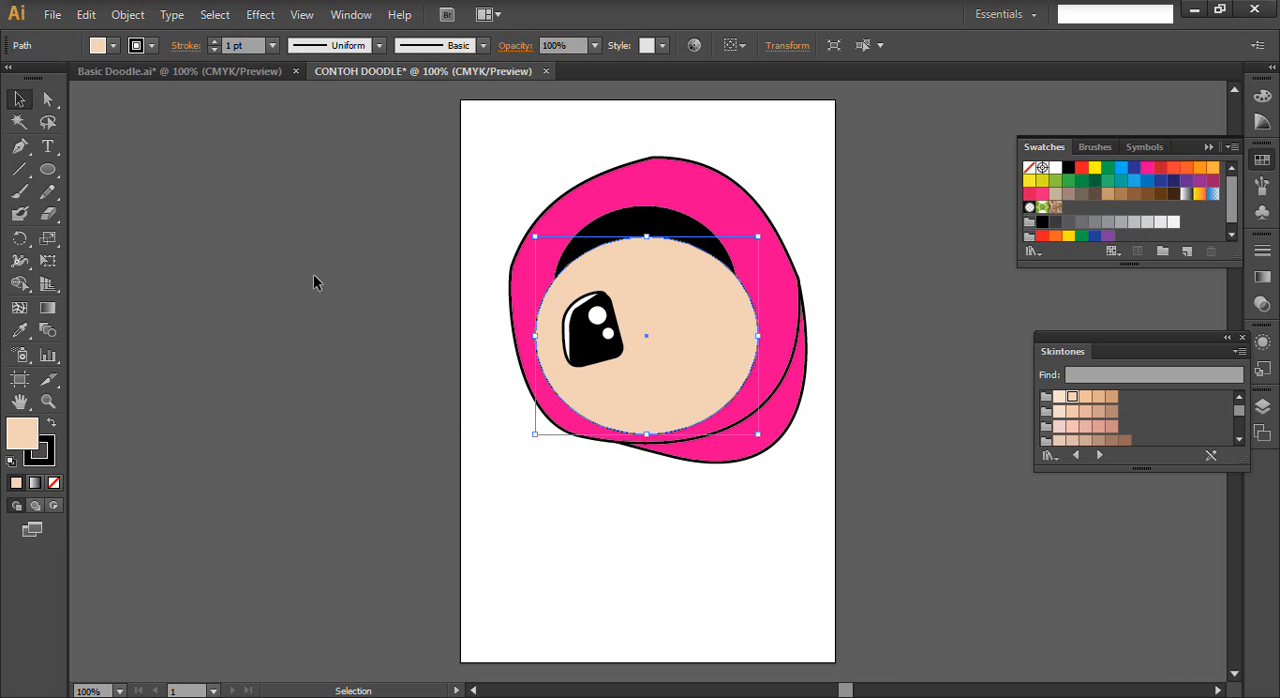
- Check the lower lashes in Basic Doodle and draw a small curved lash with the Pen tool under the eye's lower-left edge
click(19, 146)
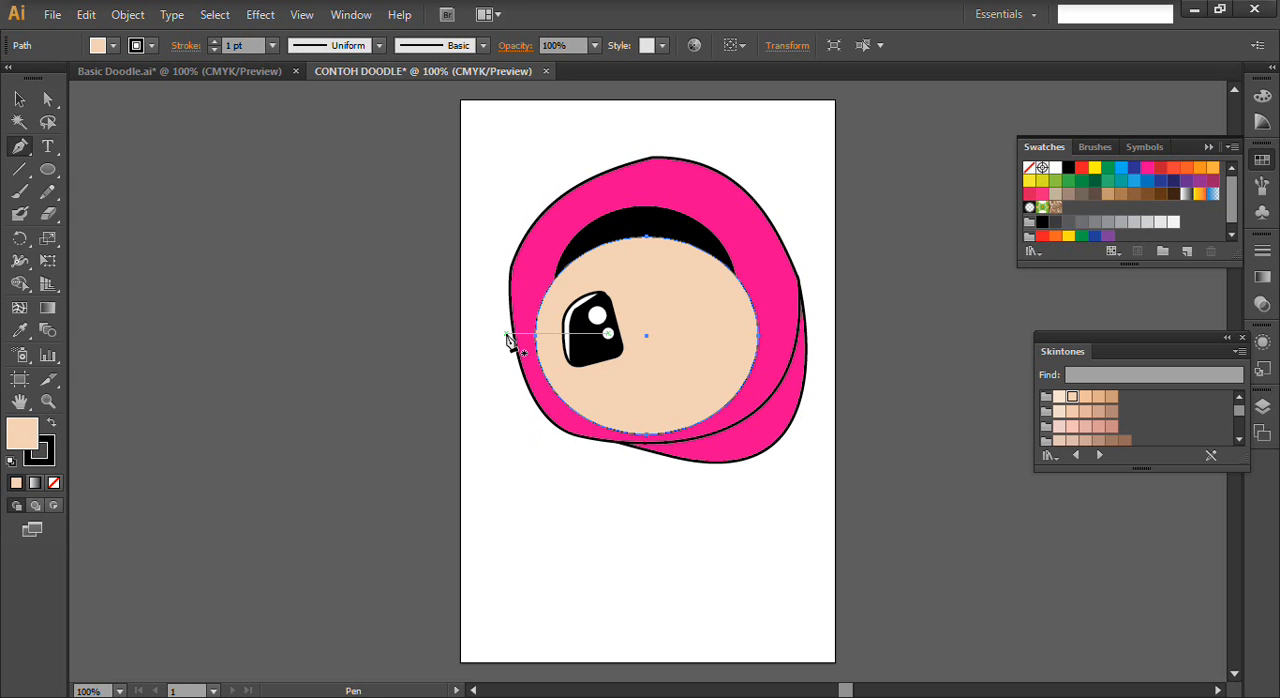
click(176, 74)
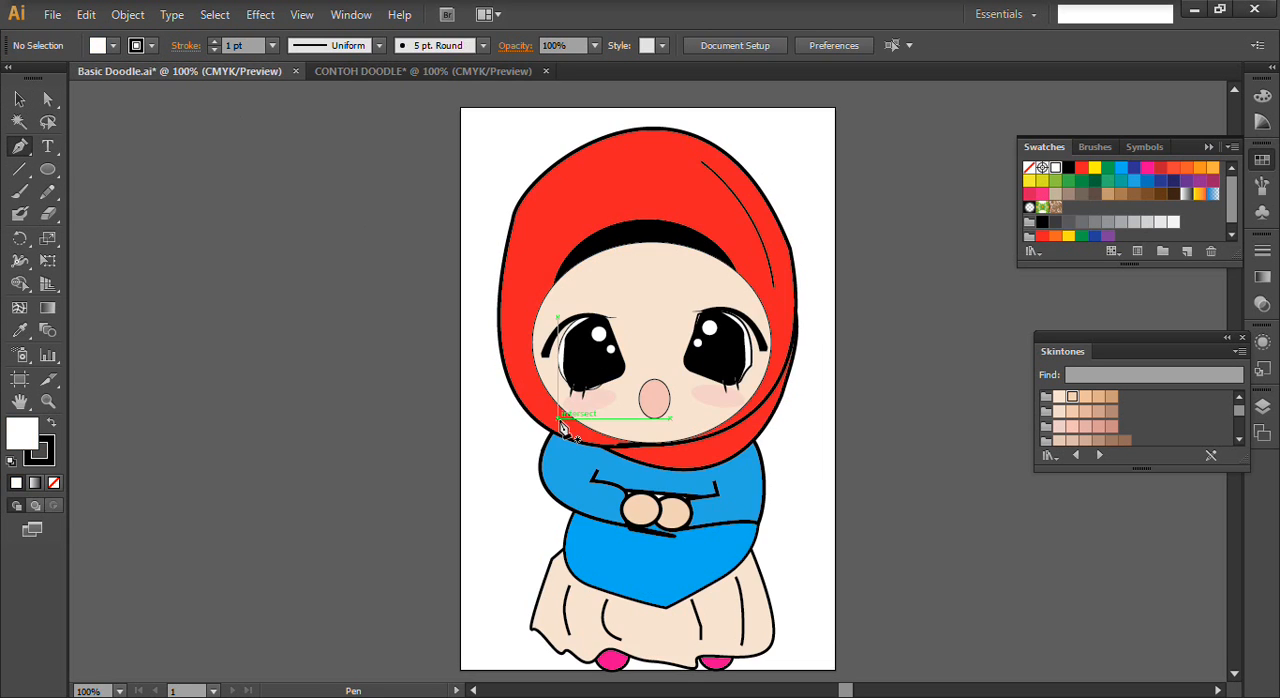
click(406, 72)
ctrl+click(596, 425)
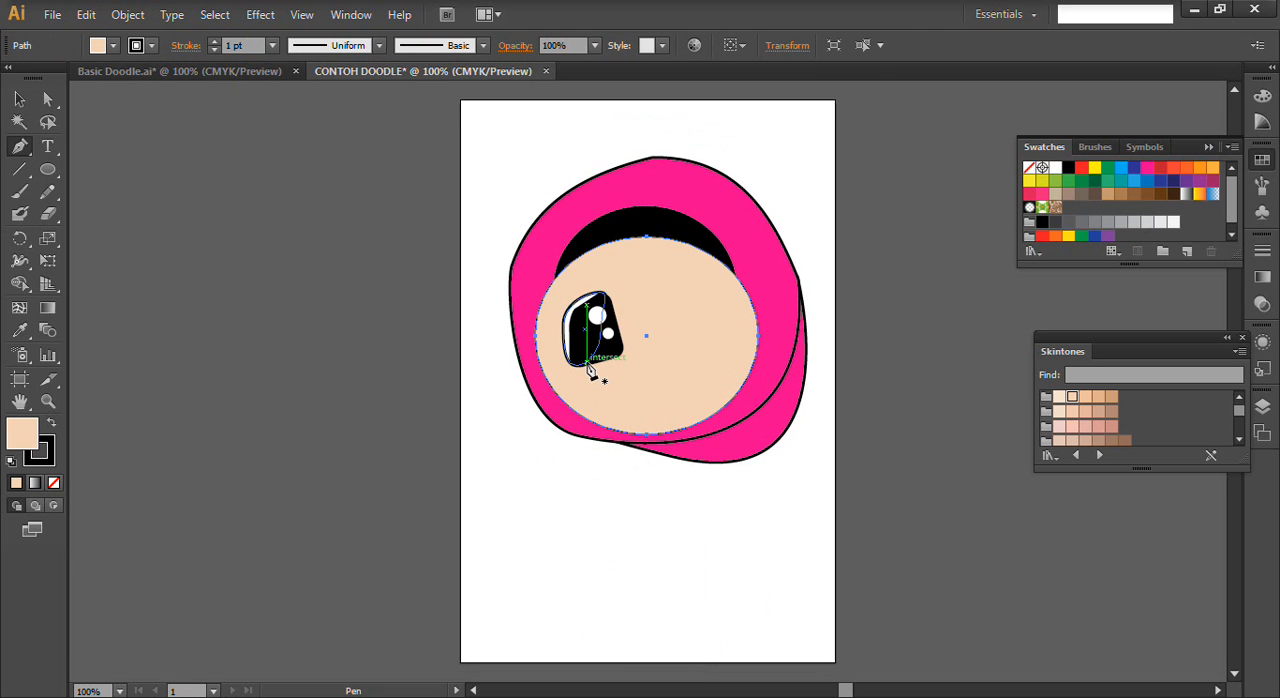
drag(580, 352, 587, 385)
click(580, 379)
click(588, 366)
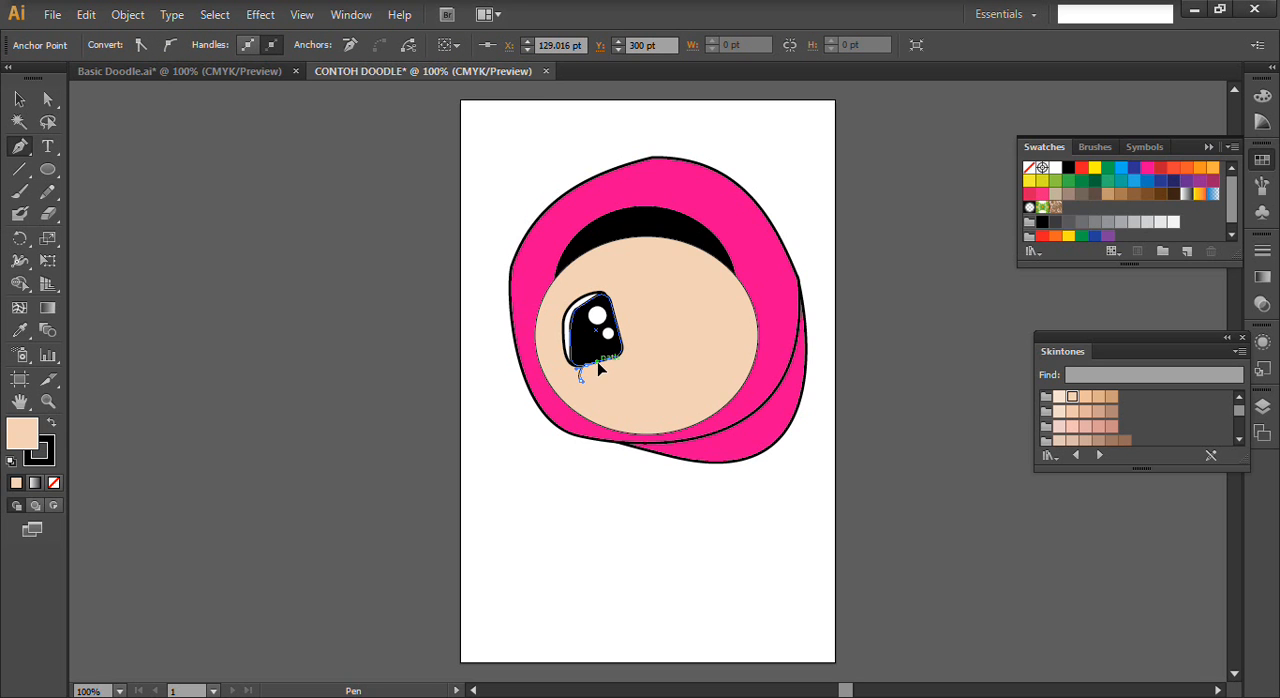
drag(591, 354, 592, 355)
click(582, 367)
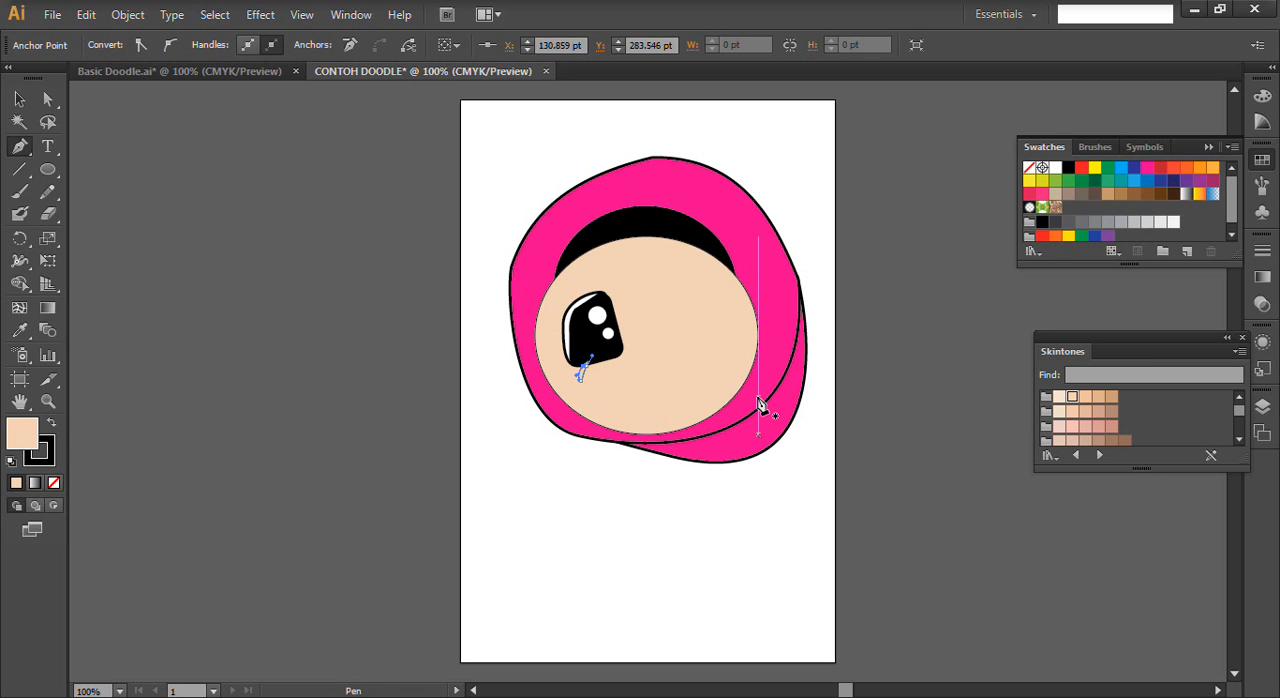
- Fill the new lower lash with black and deselect it
click(19, 98)
click(583, 367)
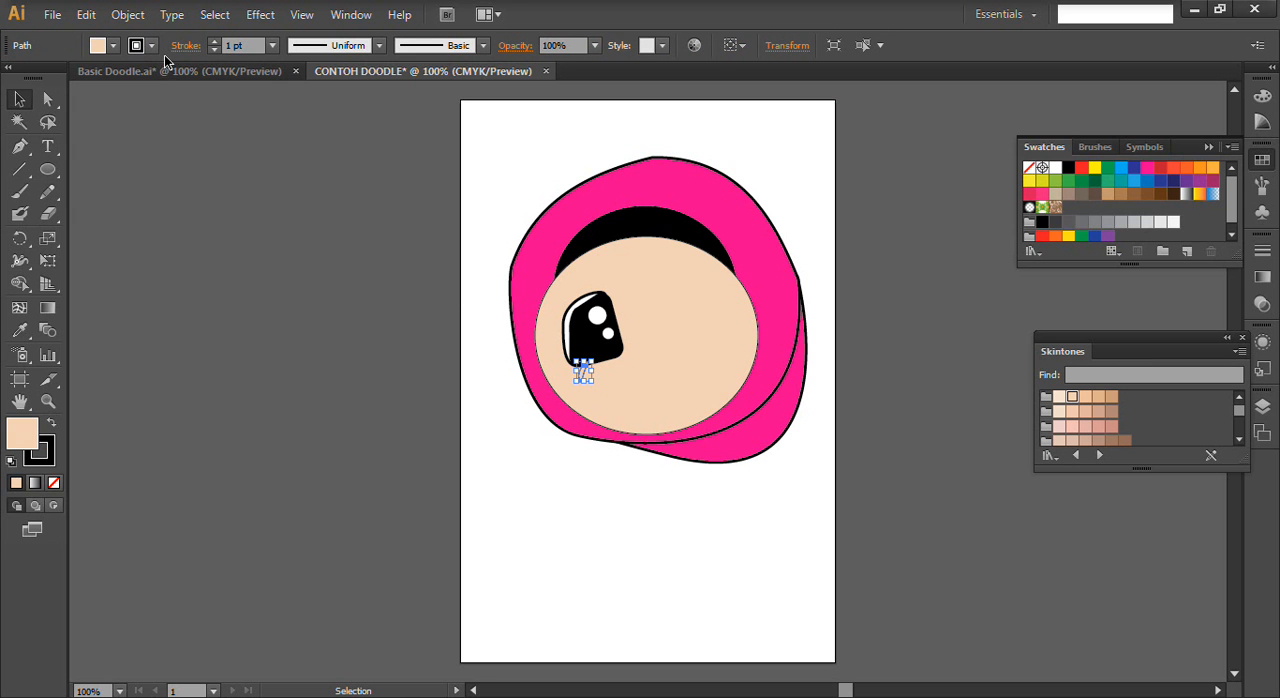
click(113, 45)
click(56, 78)
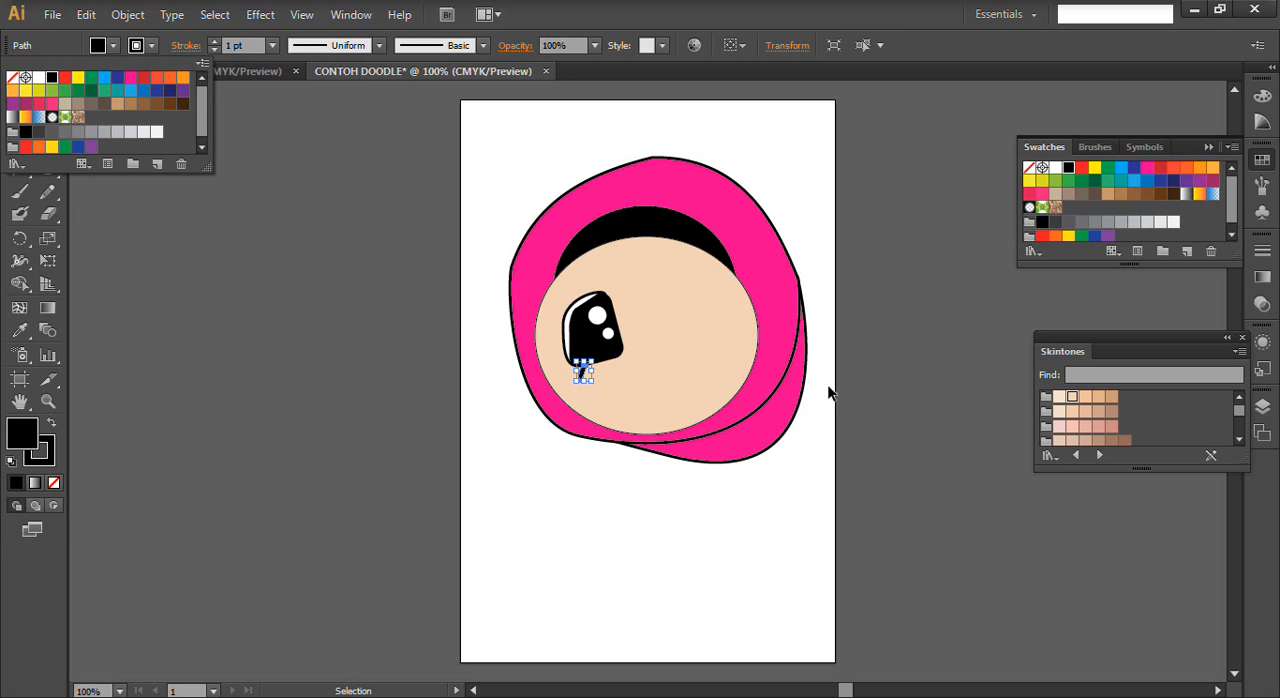
click(721, 341)
click(650, 594)
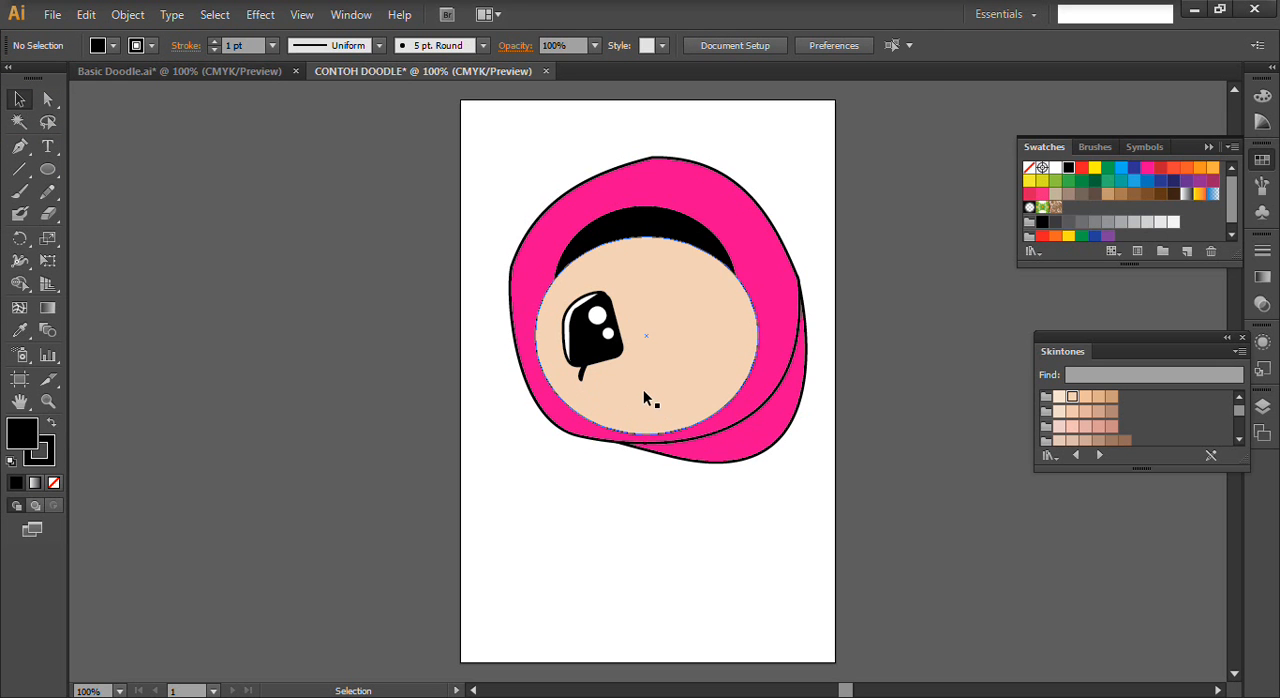
- Duplicate the black lash twice to the right along the eye's lower edge, making a row of three lashes
key(alt)
click(585, 372)
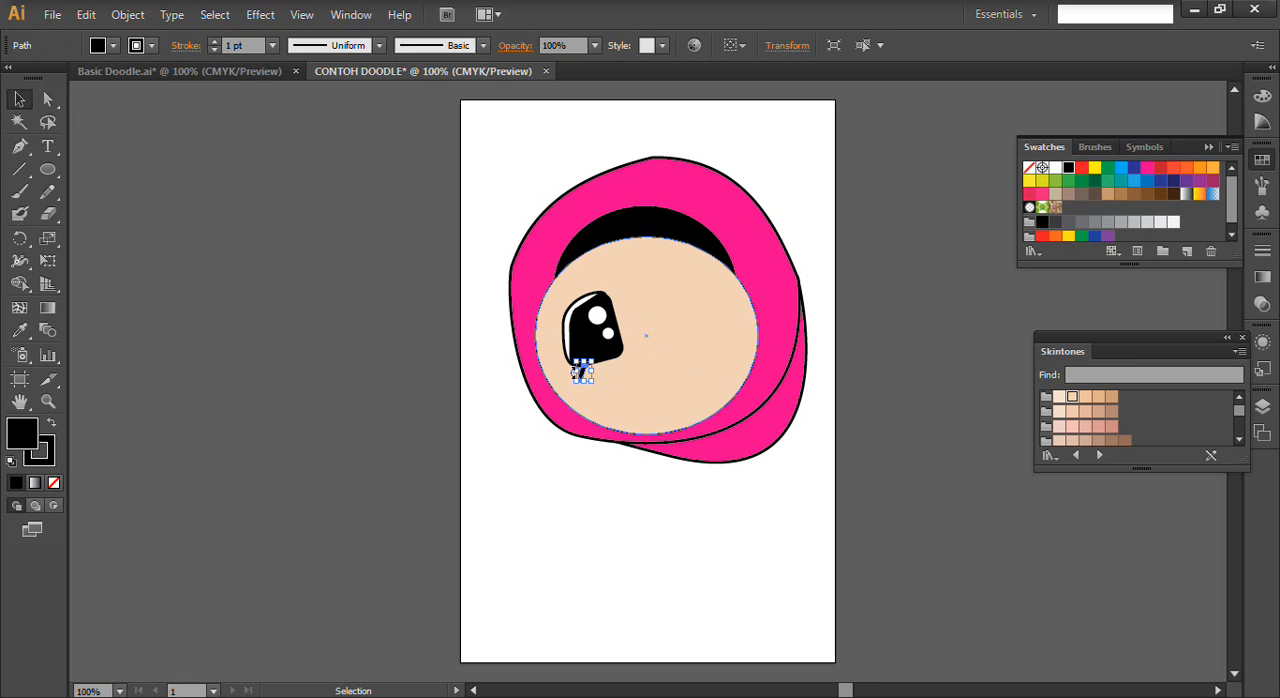
drag(588, 376, 606, 366)
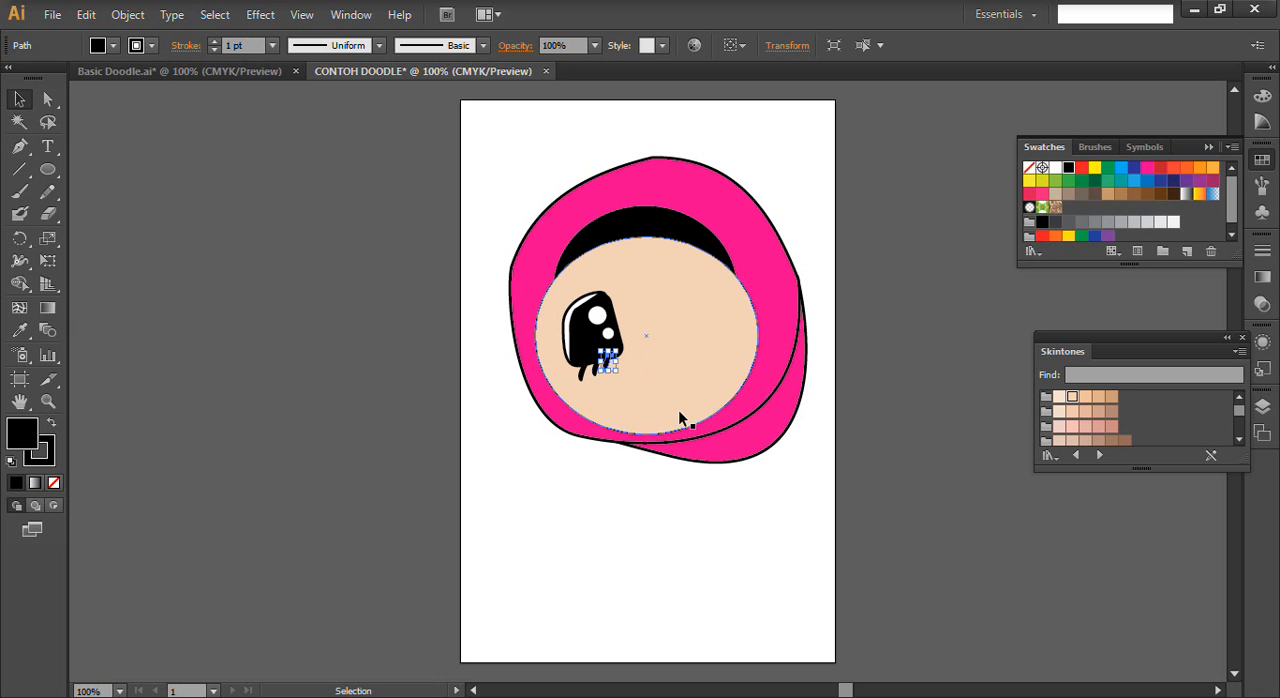
click(684, 384)
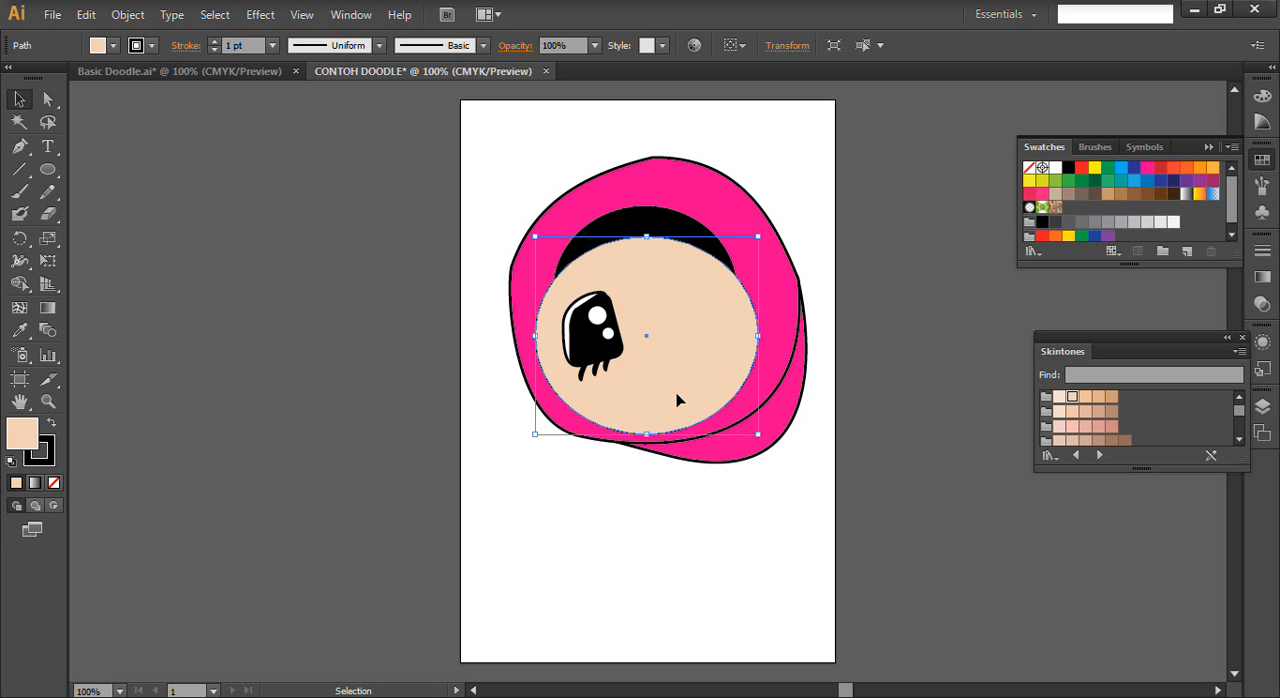
- Narrow each of the three lower lashes by pulling in its right side
click(587, 374)
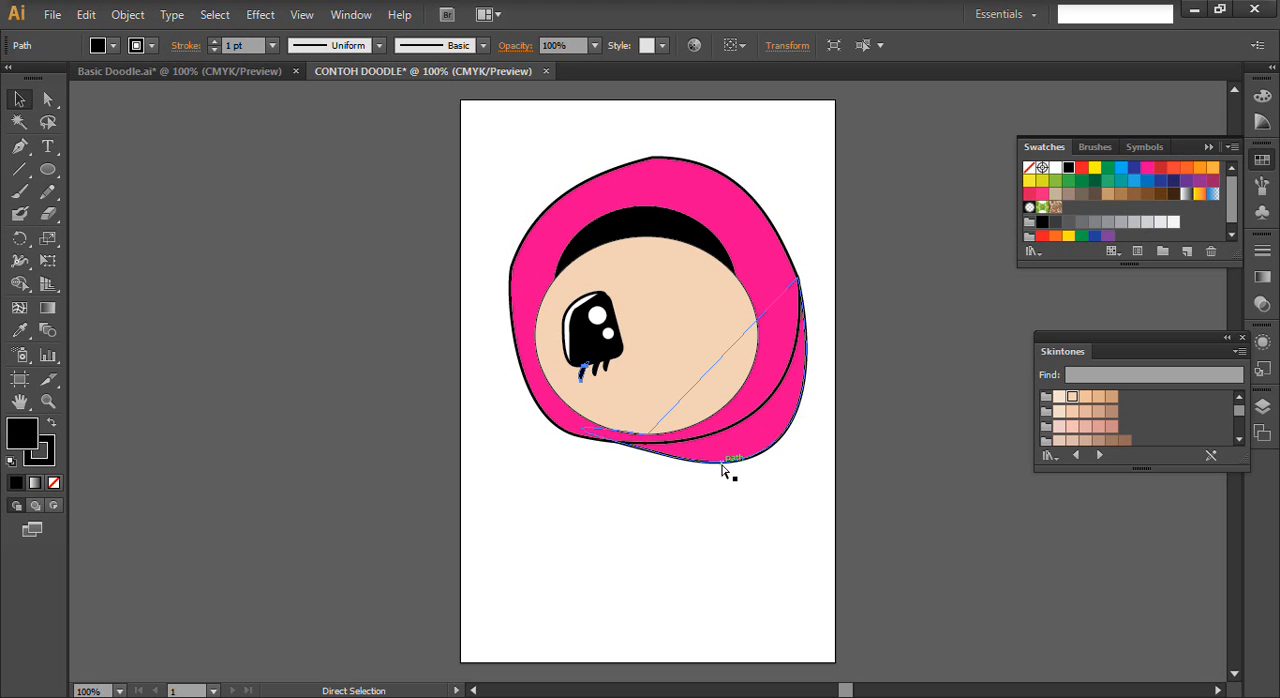
key(ctrl+plus)
key(ctrl+plus)
key(ctrl+plus)
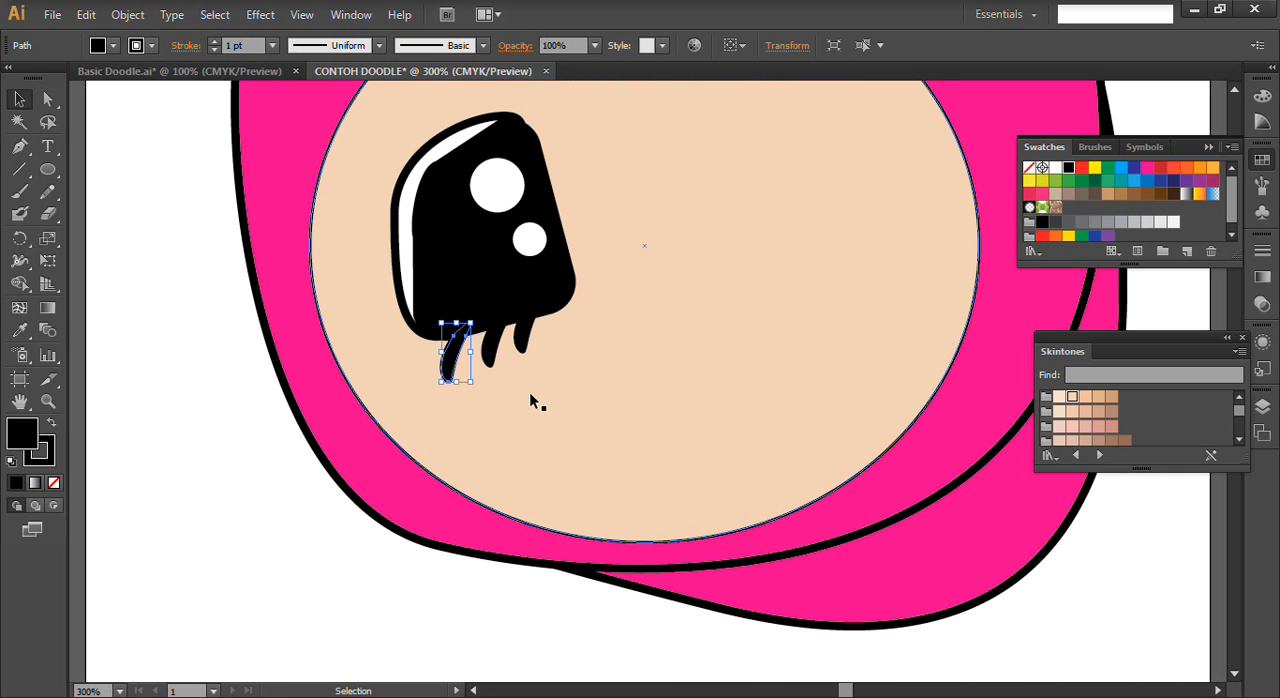
drag(470, 351, 462, 347)
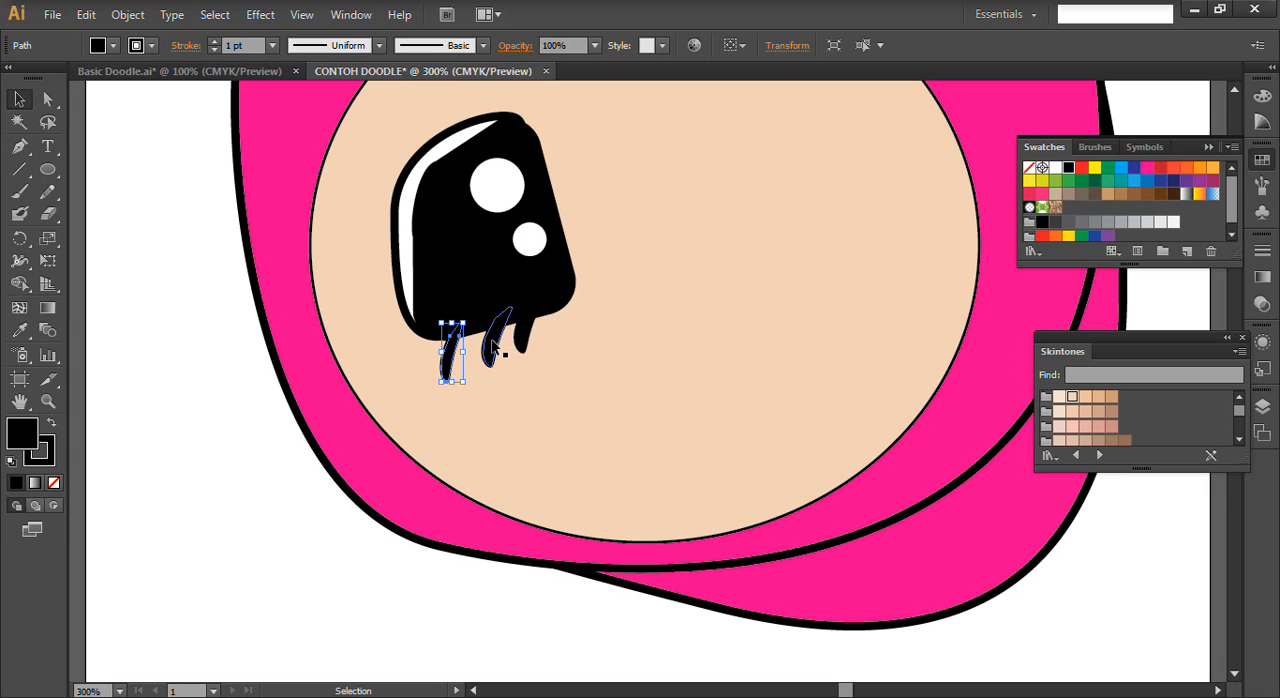
click(493, 342)
drag(511, 338, 502, 338)
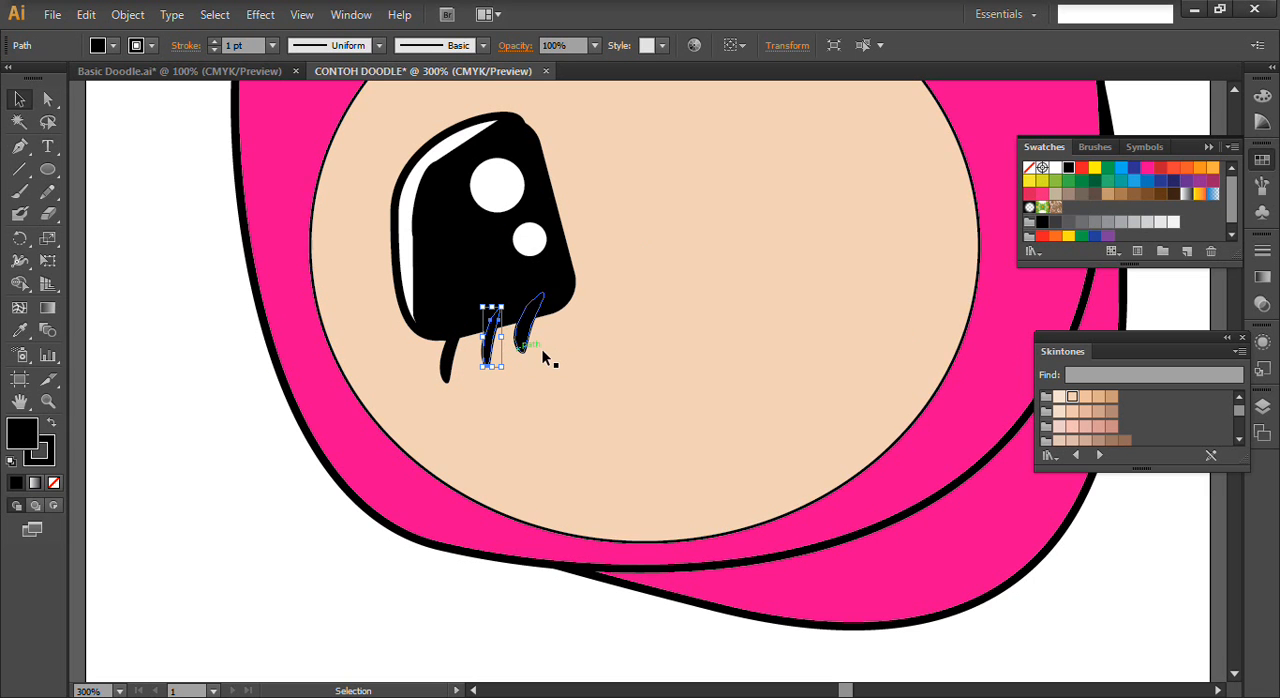
click(526, 338)
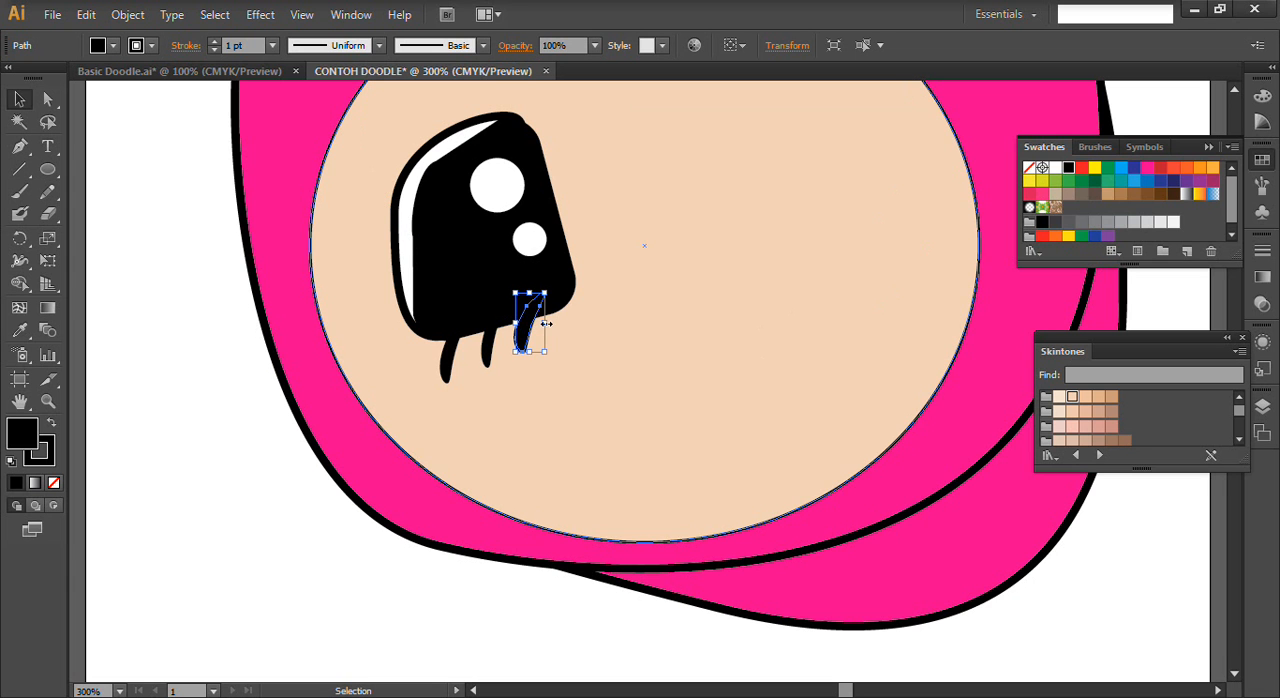
drag(545, 323, 525, 323)
click(616, 385)
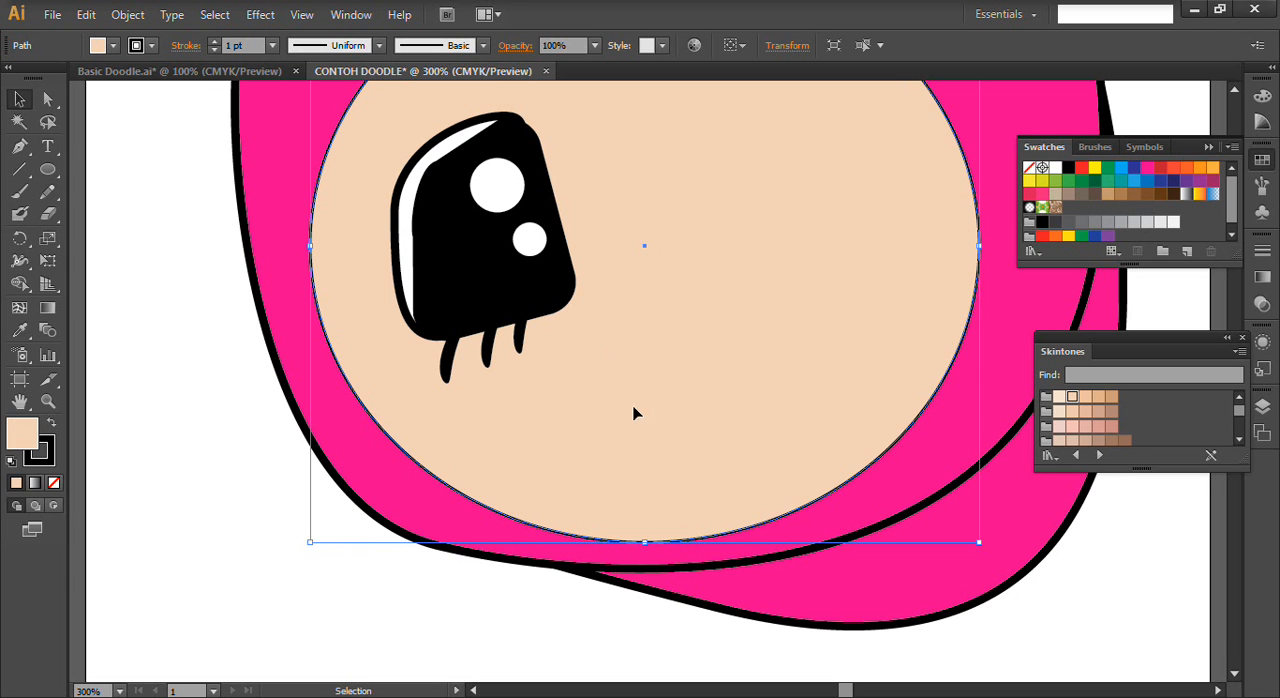
scroll(672, 312, up, 3)
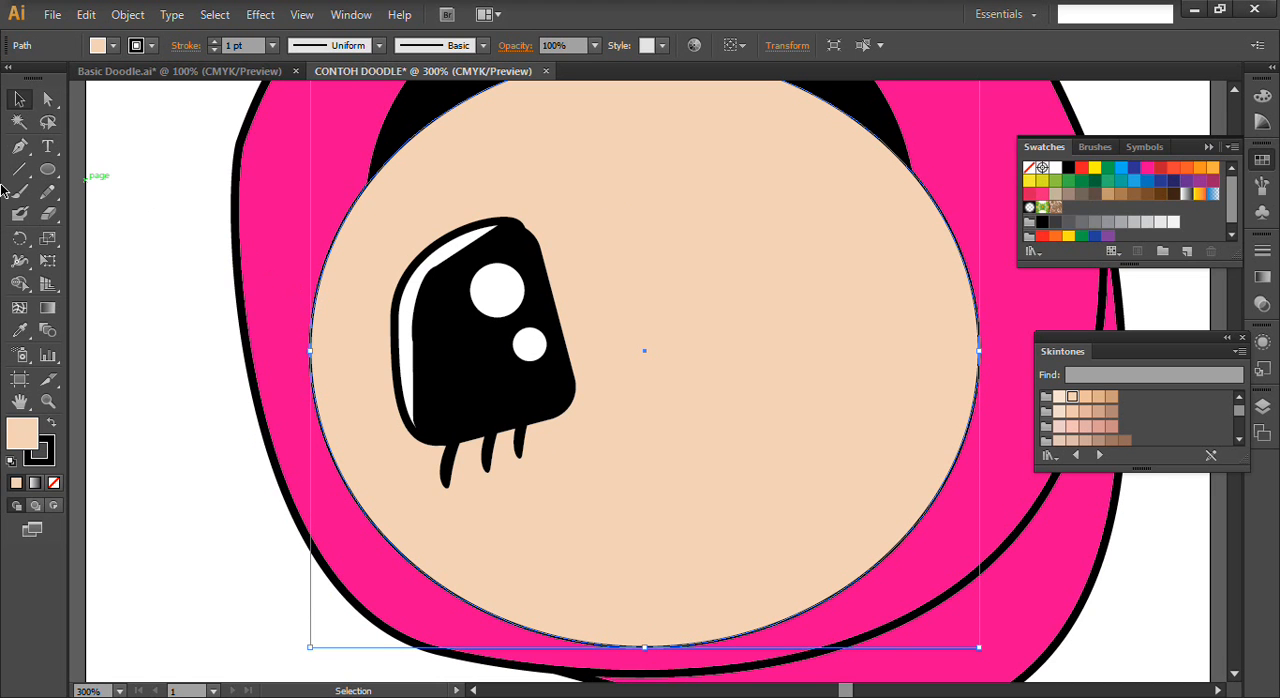
click(54, 177)
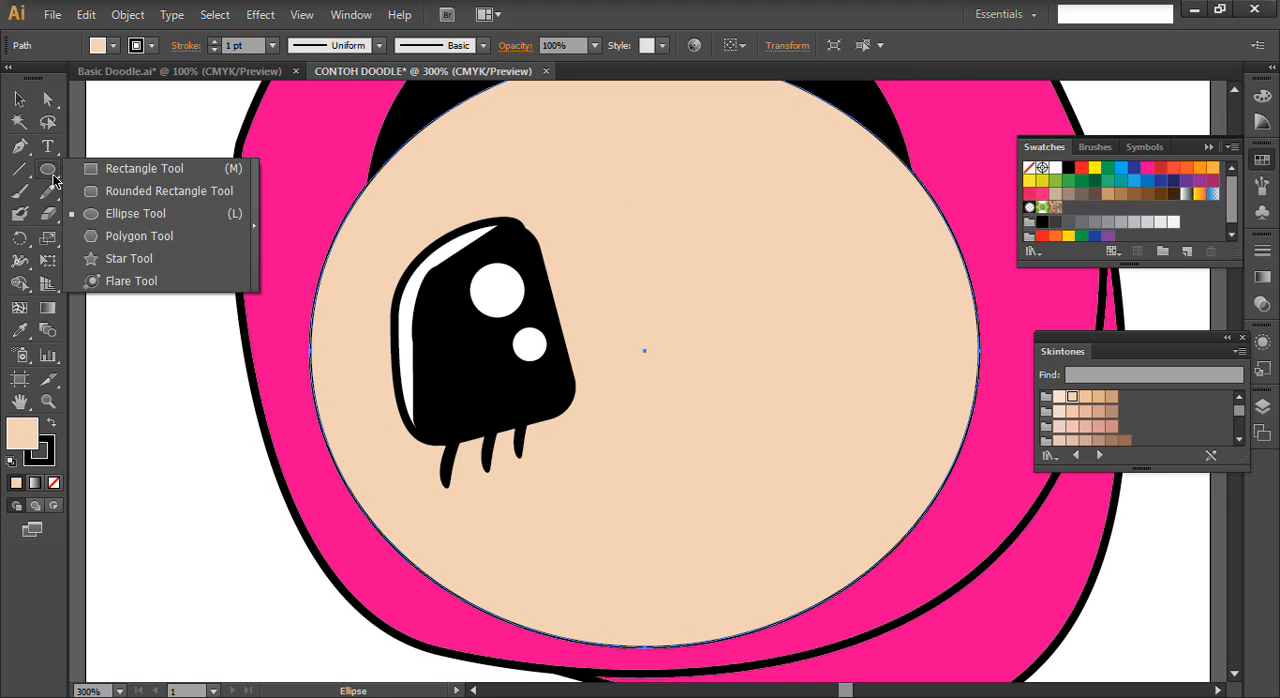
click(138, 193)
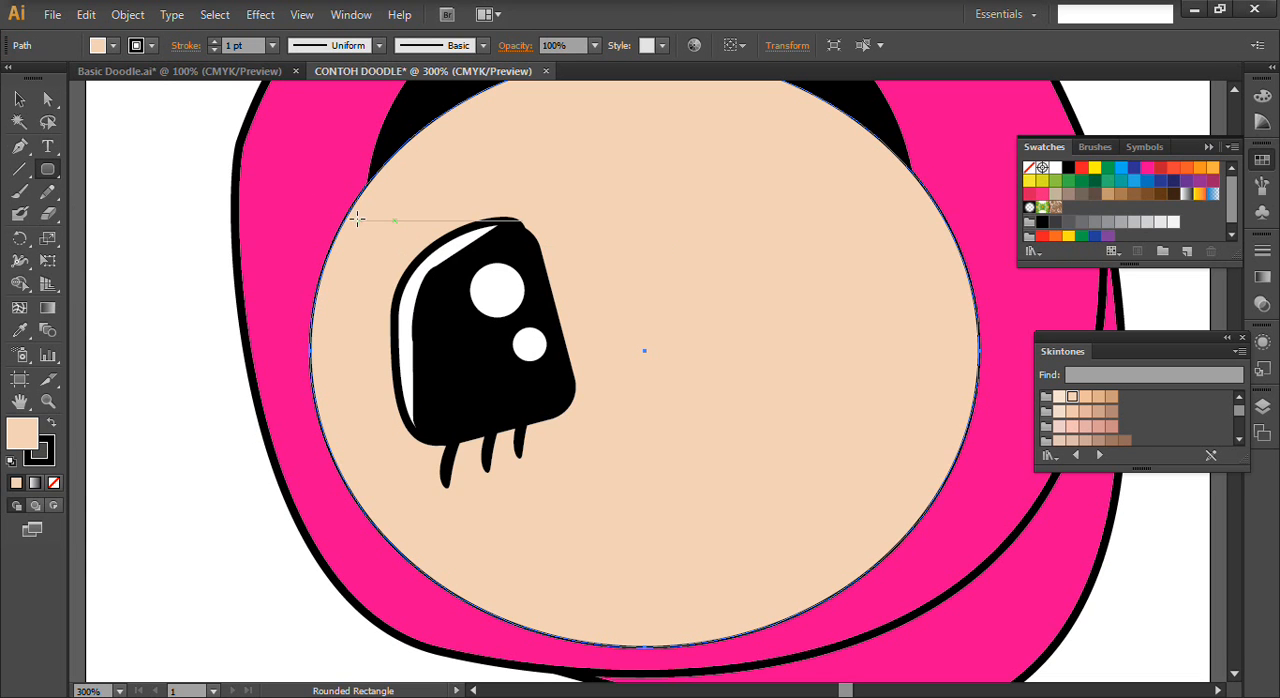
drag(369, 213, 549, 186)
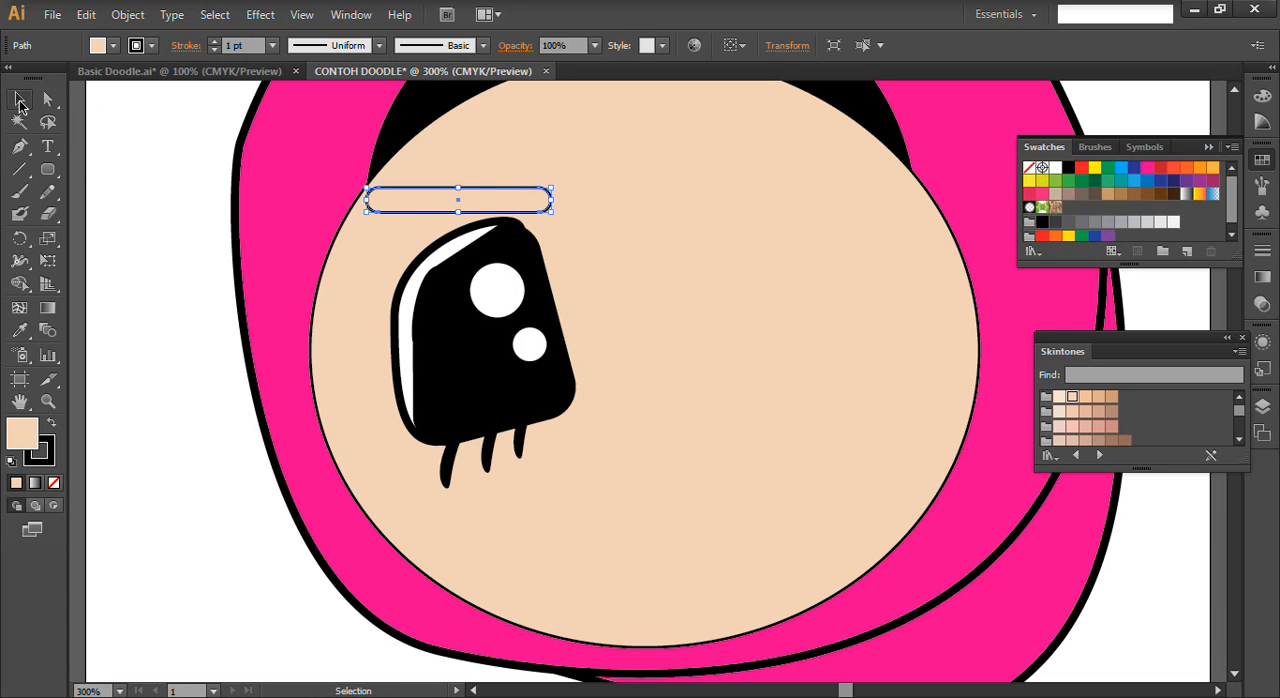
click(48, 101)
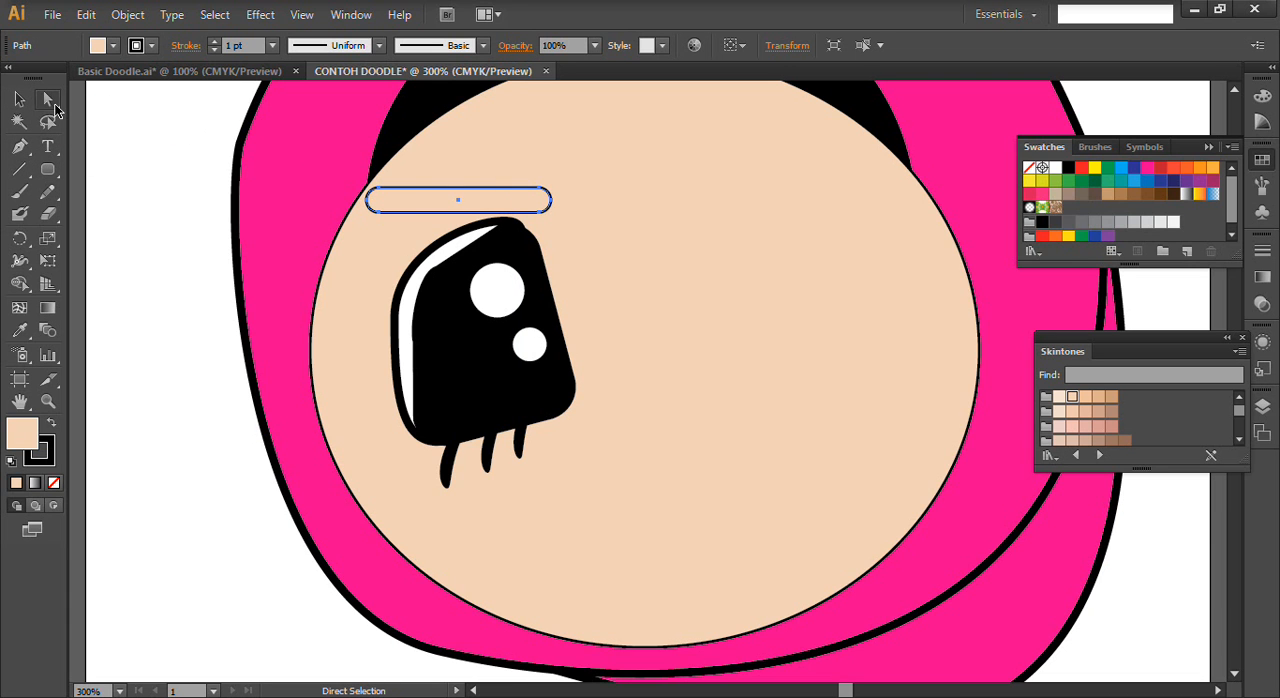
click(549, 191)
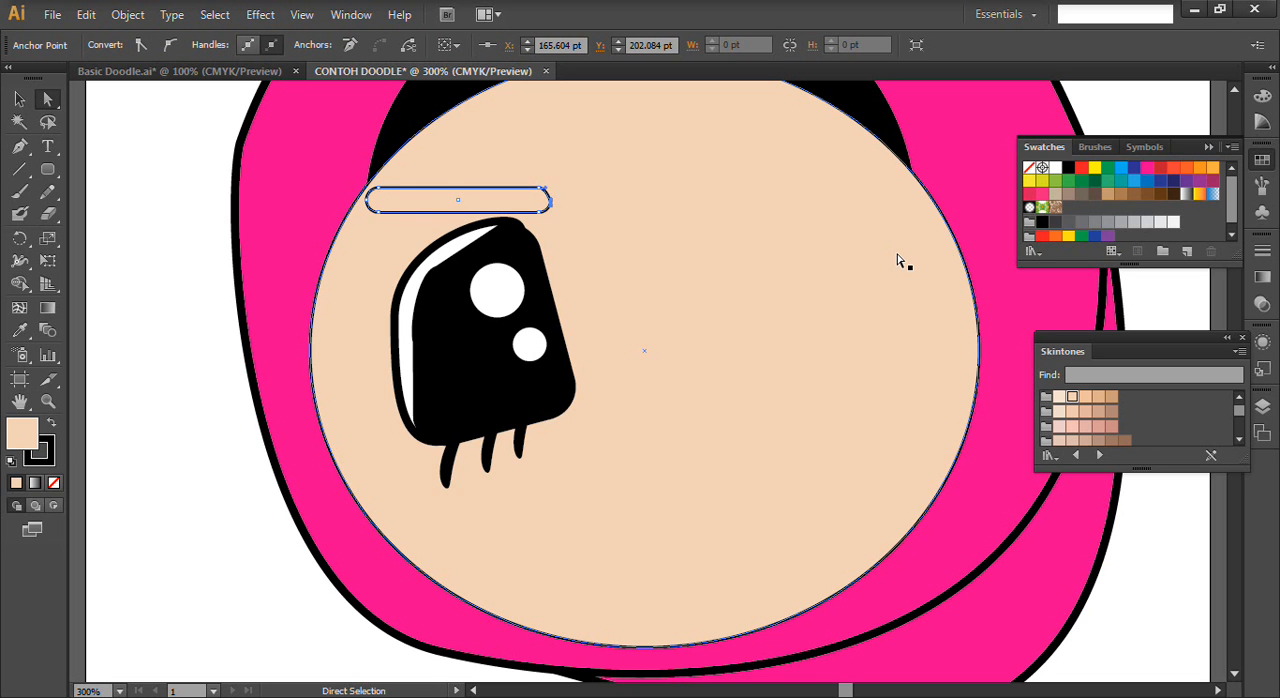
key(Right)
key(Right)
key(Right)
key(Right)
key(Right)
key(Right)
key(Right)
click(19, 99)
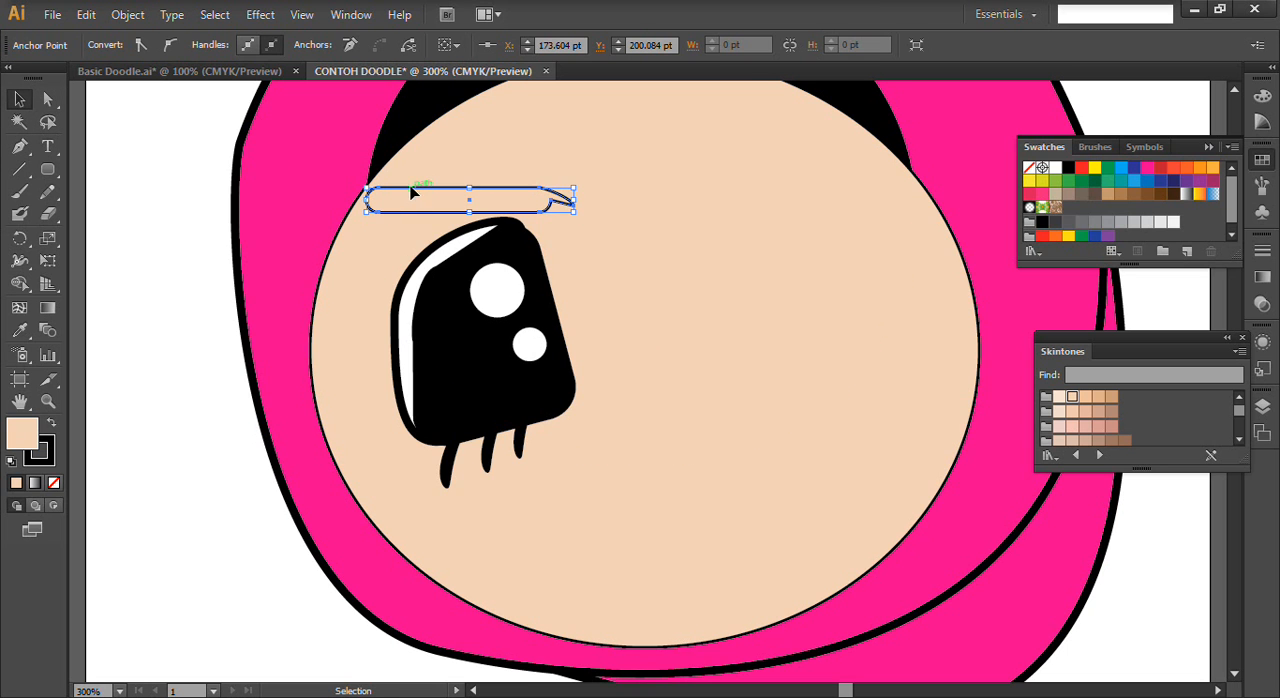
shift+click(735, 221)
key(ctrl+shift+a)
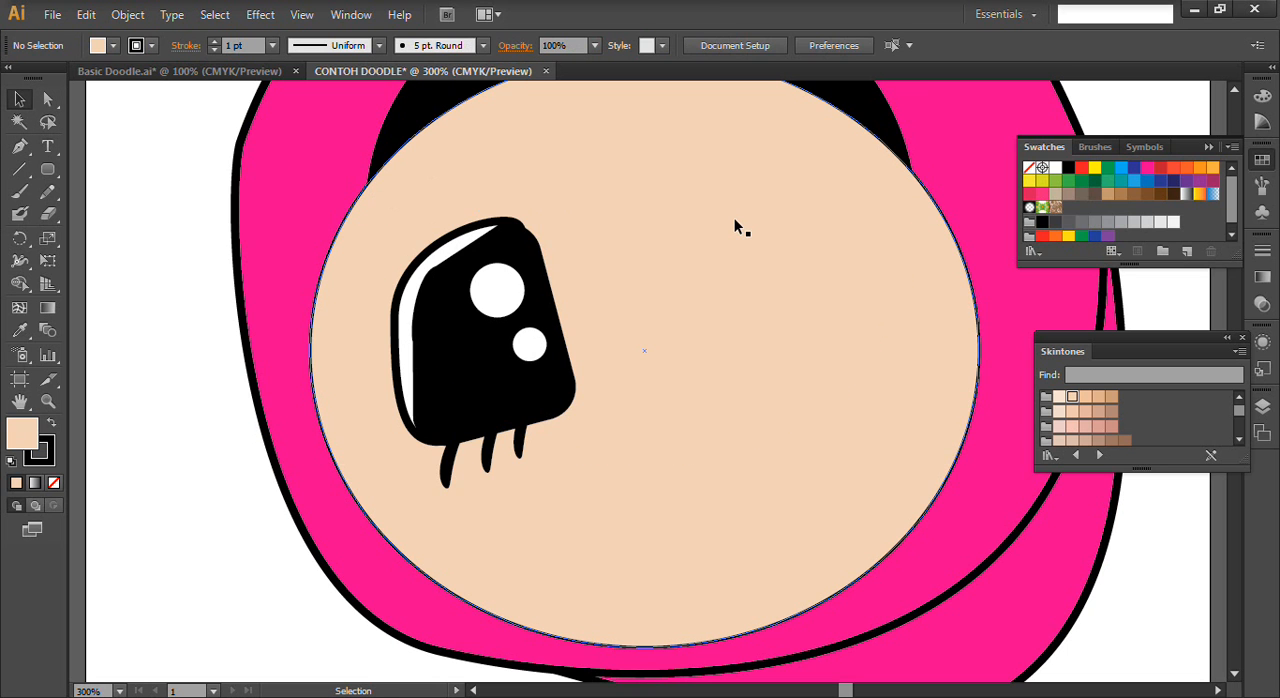
- Draw a closed, curved eyebrow shape above the left eye with the Pen tool, tapering toward the middle of the face
click(20, 147)
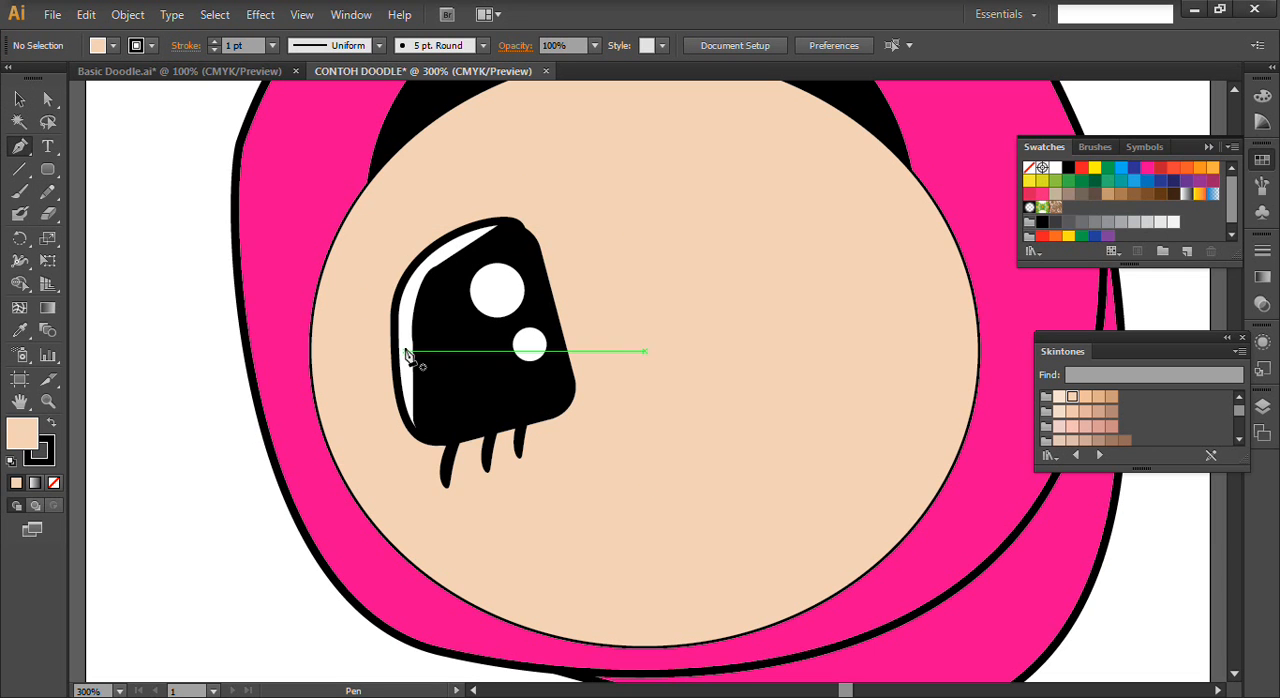
click(358, 227)
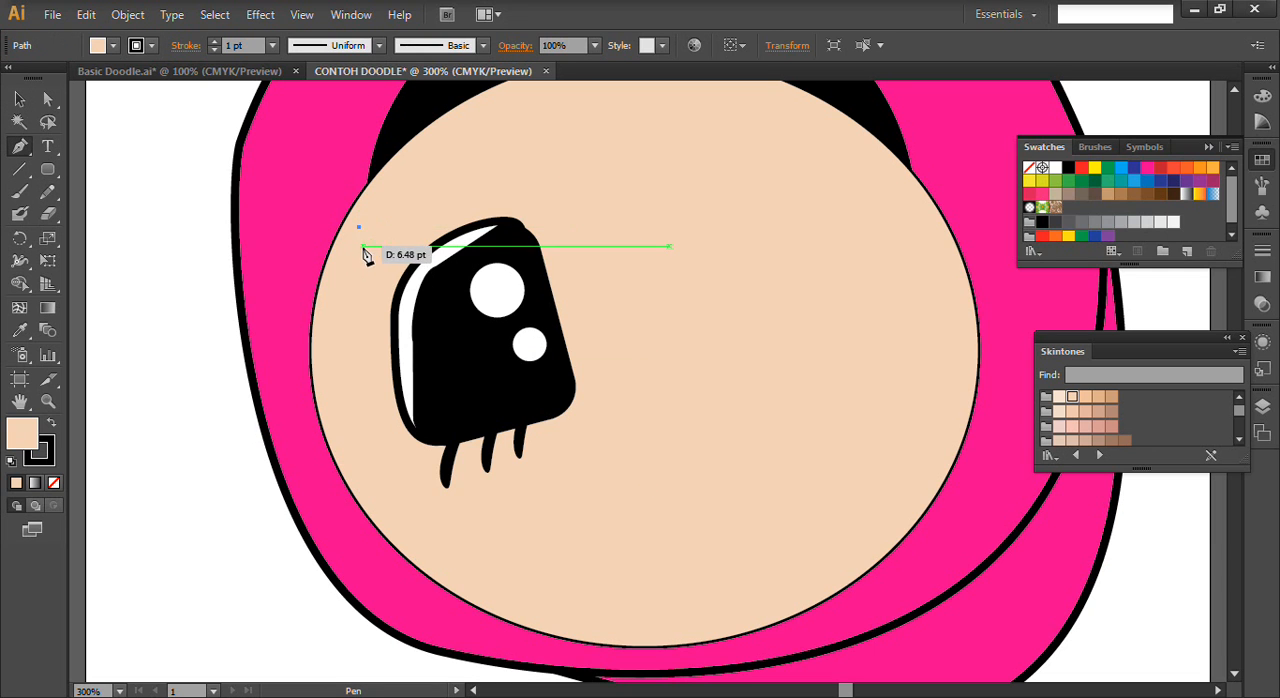
click(367, 252)
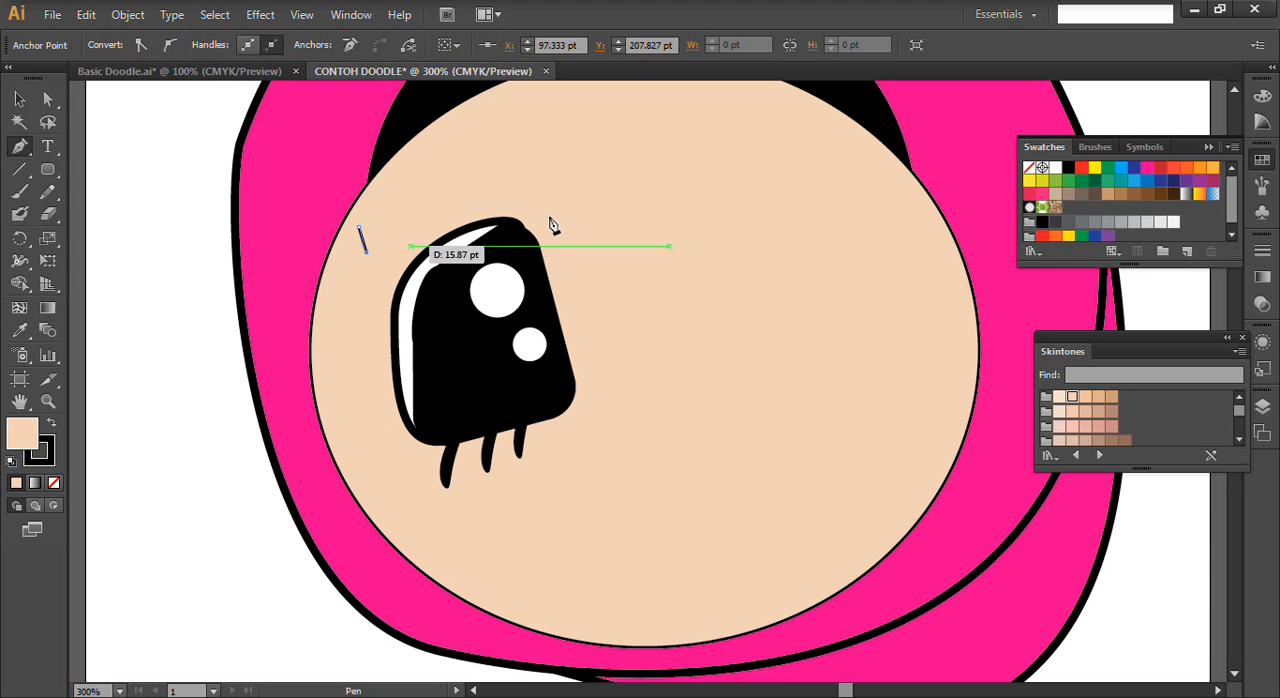
drag(552, 213, 638, 250)
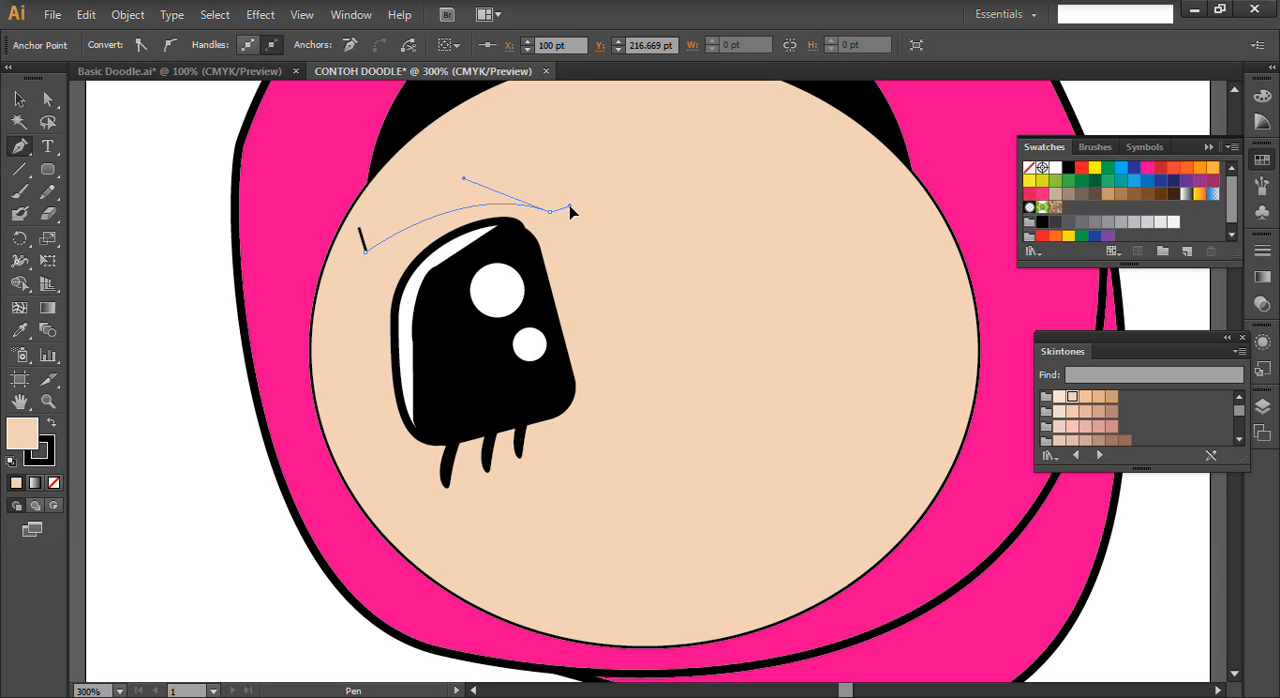
drag(574, 211, 348, 230)
click(360, 229)
- Fill the new eyebrow shape with black
click(19, 99)
click(422, 212)
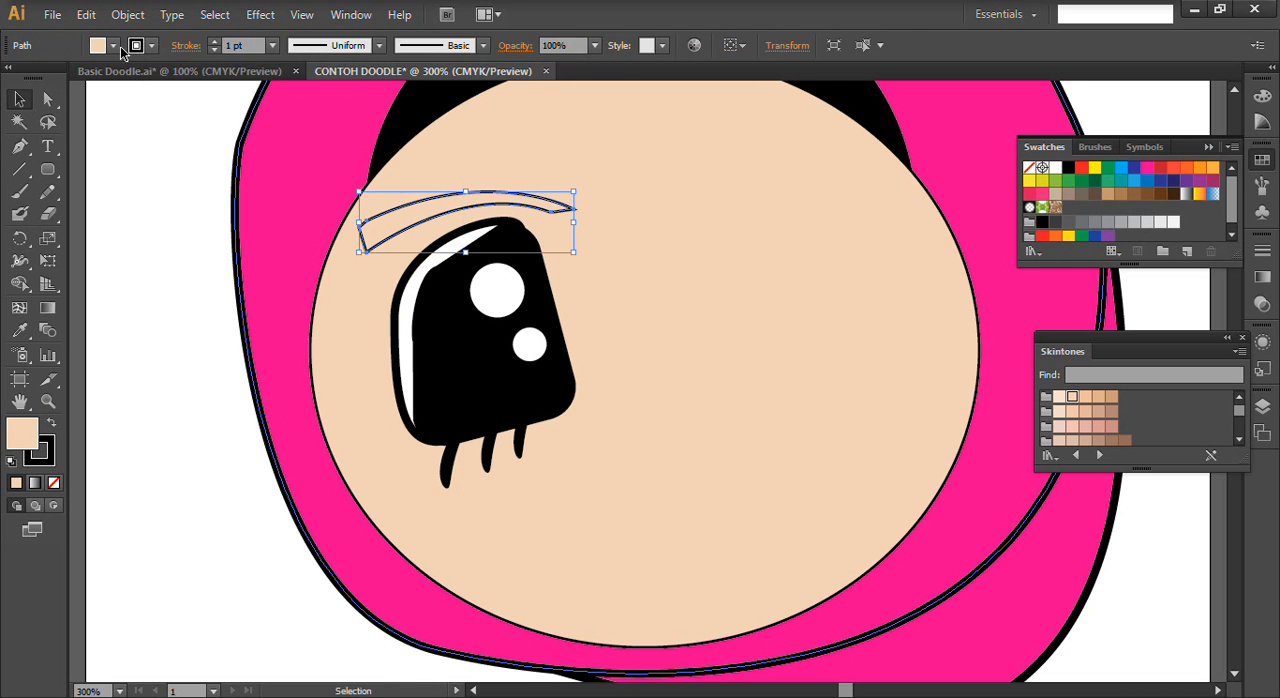
click(113, 45)
click(52, 77)
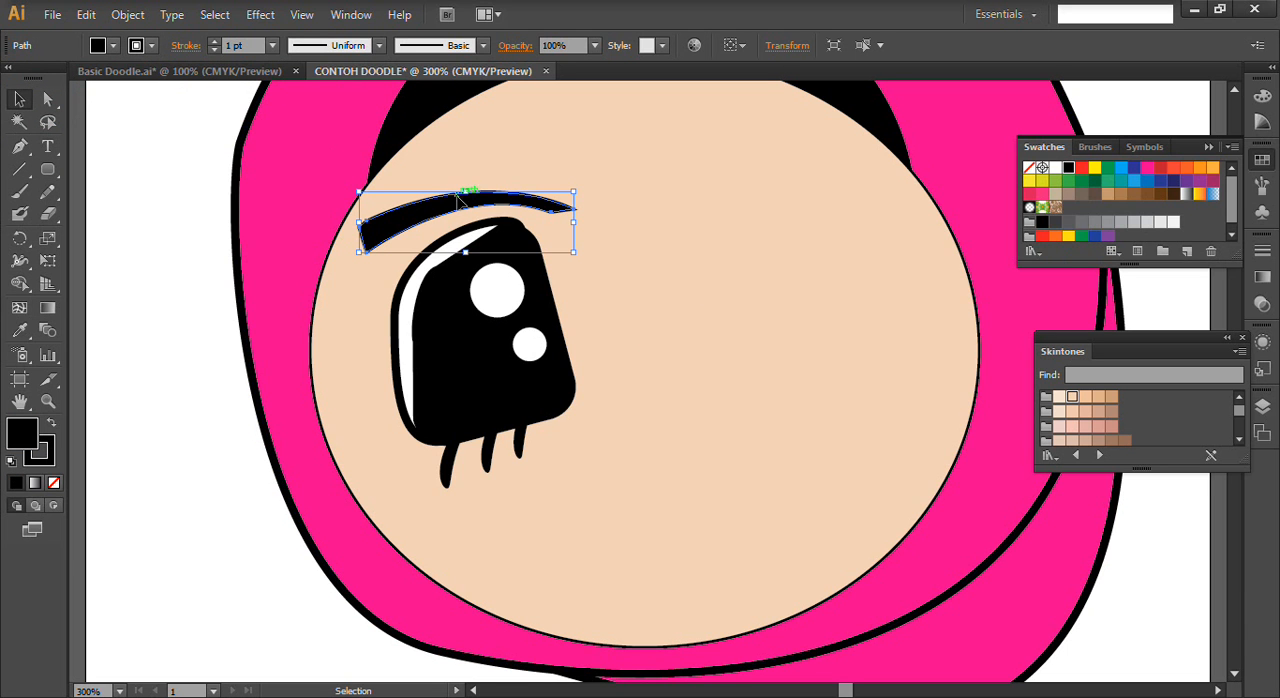
- Reposition the black eyebrow slightly lower so it sits close above the left eye, and deselect it
drag(460, 207, 470, 214)
click(702, 367)
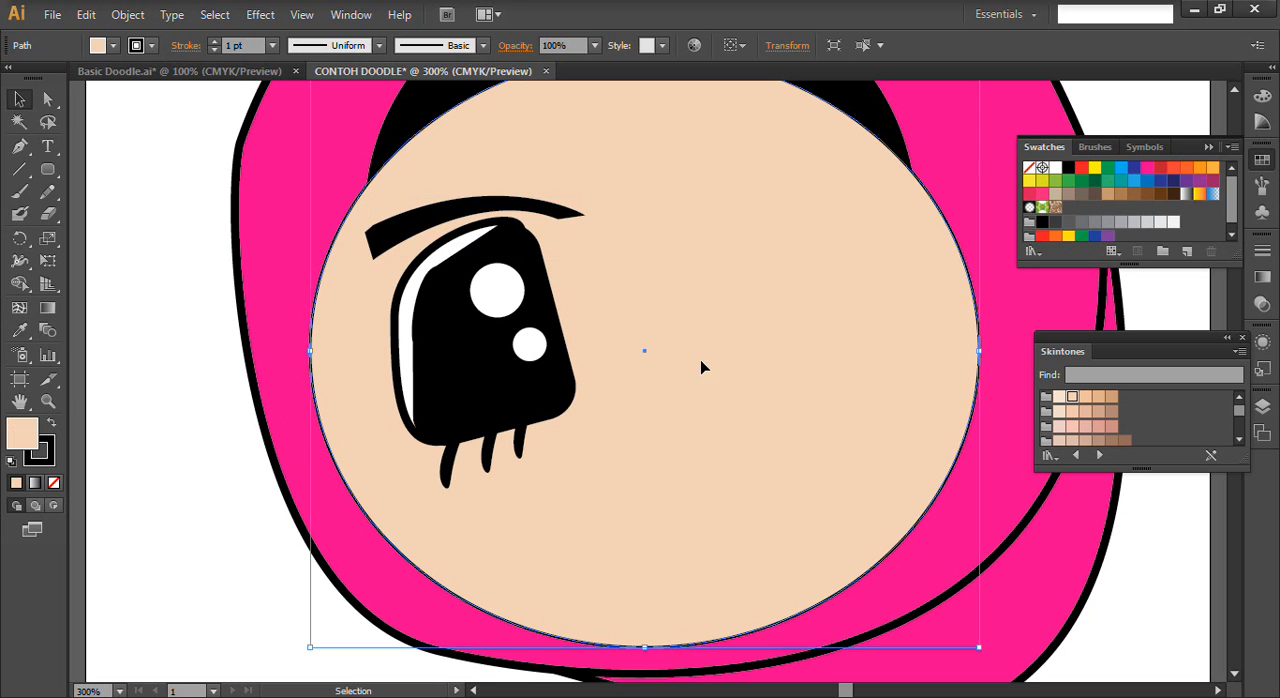
click(565, 220)
key(Left)
key(Left)
key(Left)
key(Left)
key(Left)
key(Up)
key(Down)
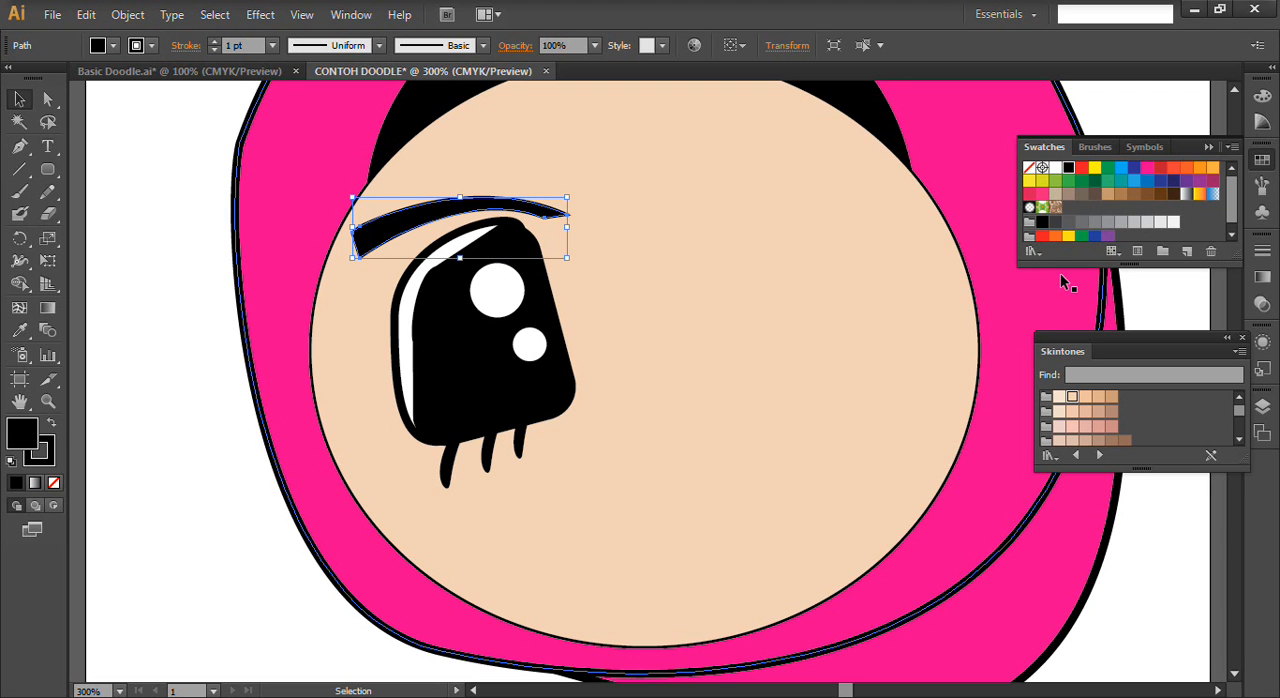
click(709, 359)
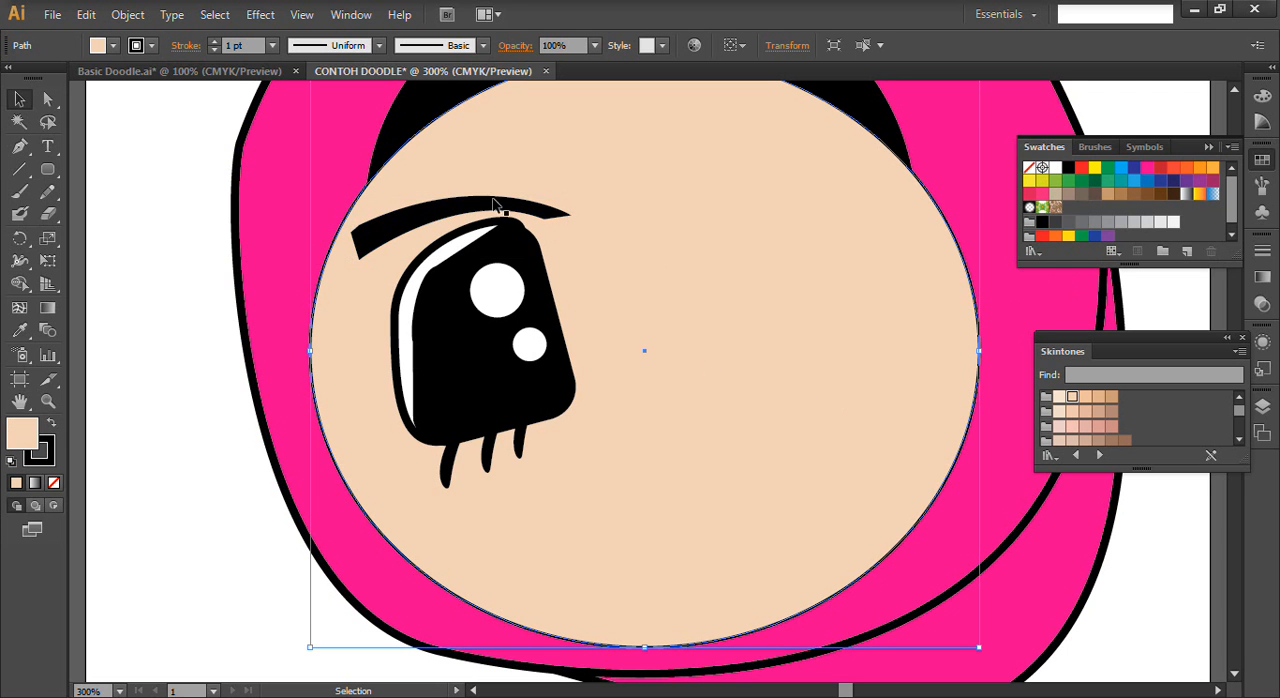
- Group the left eyebrow, the eye shapes, both white highlights and the three lower lashes into one object
click(430, 218)
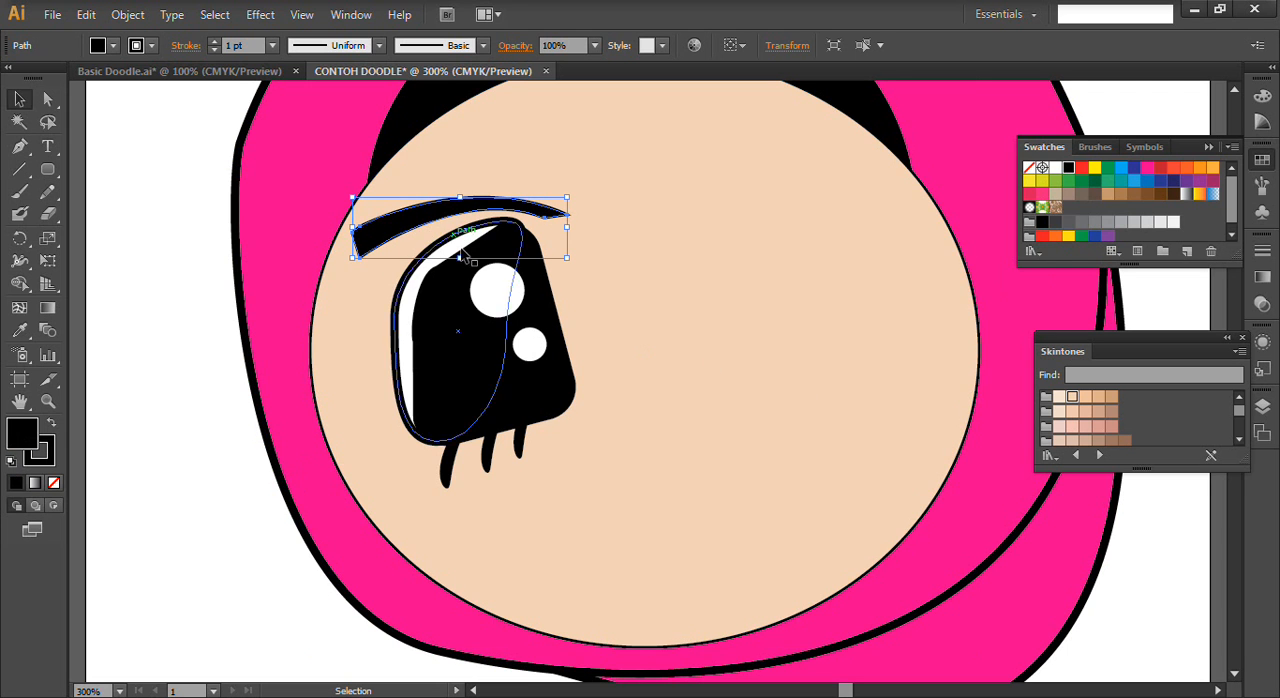
shift+click(497, 308)
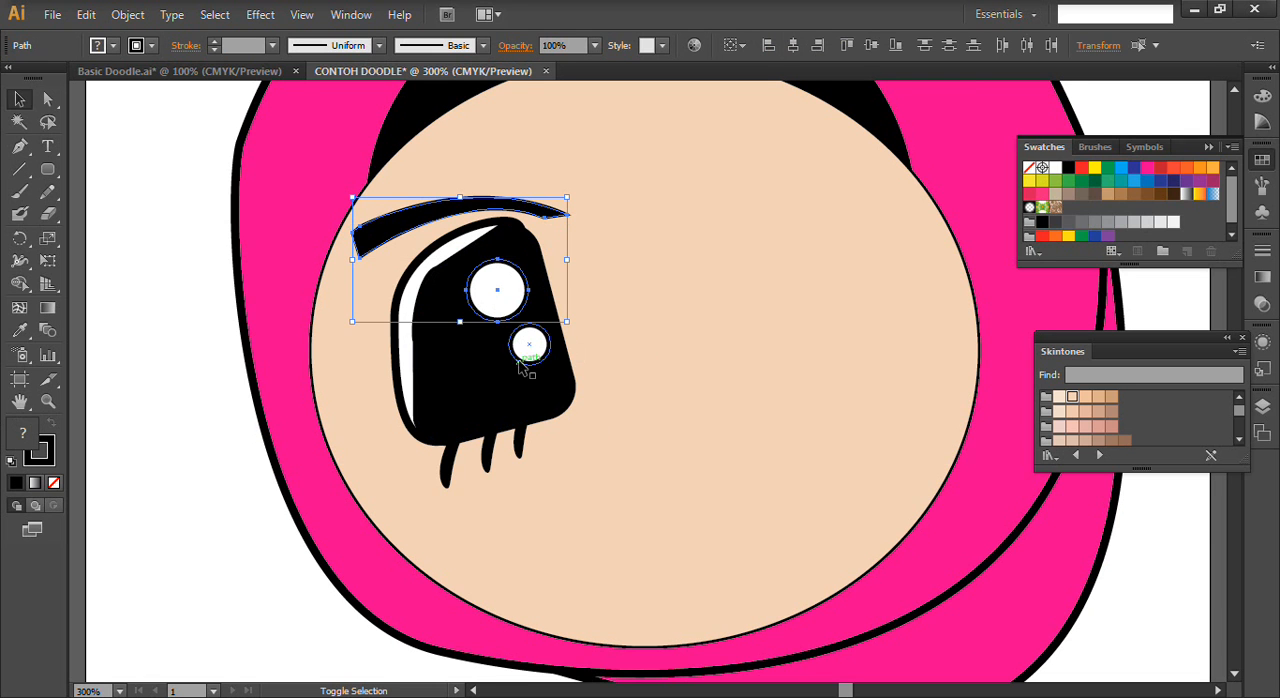
shift+click(529, 346)
shift+click(475, 268)
shift+click(435, 255)
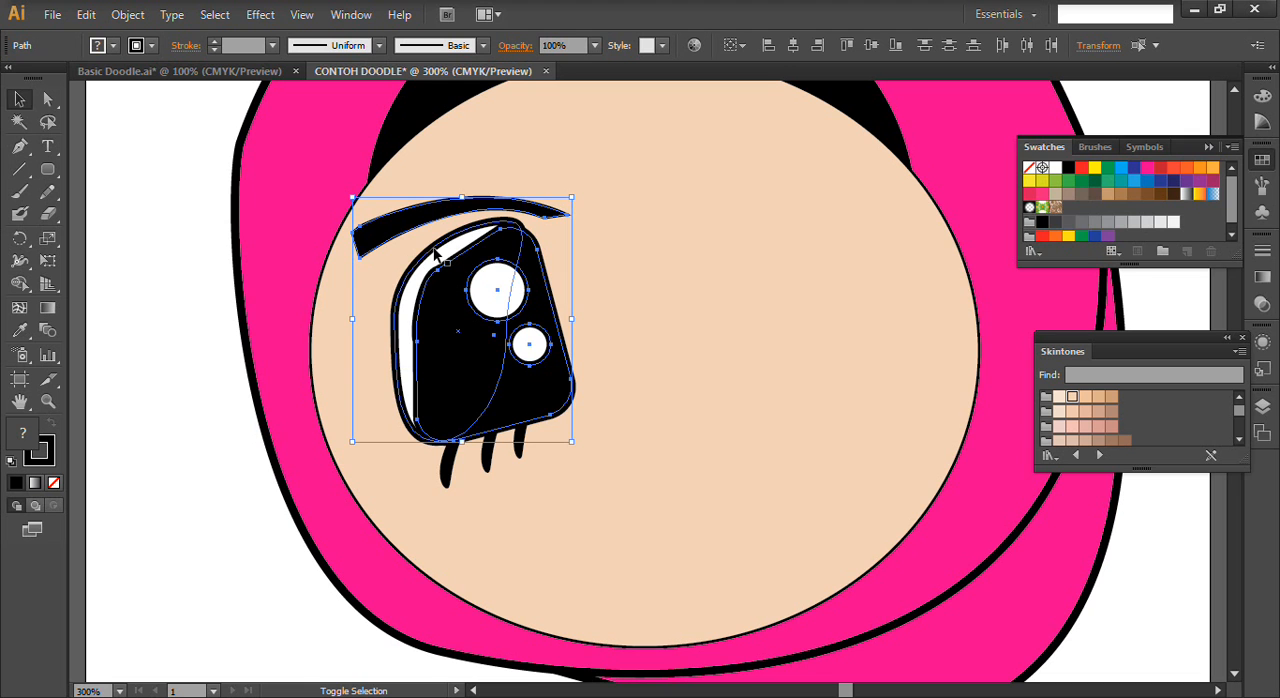
shift+click(447, 482)
shift+click(489, 458)
shift+click(522, 448)
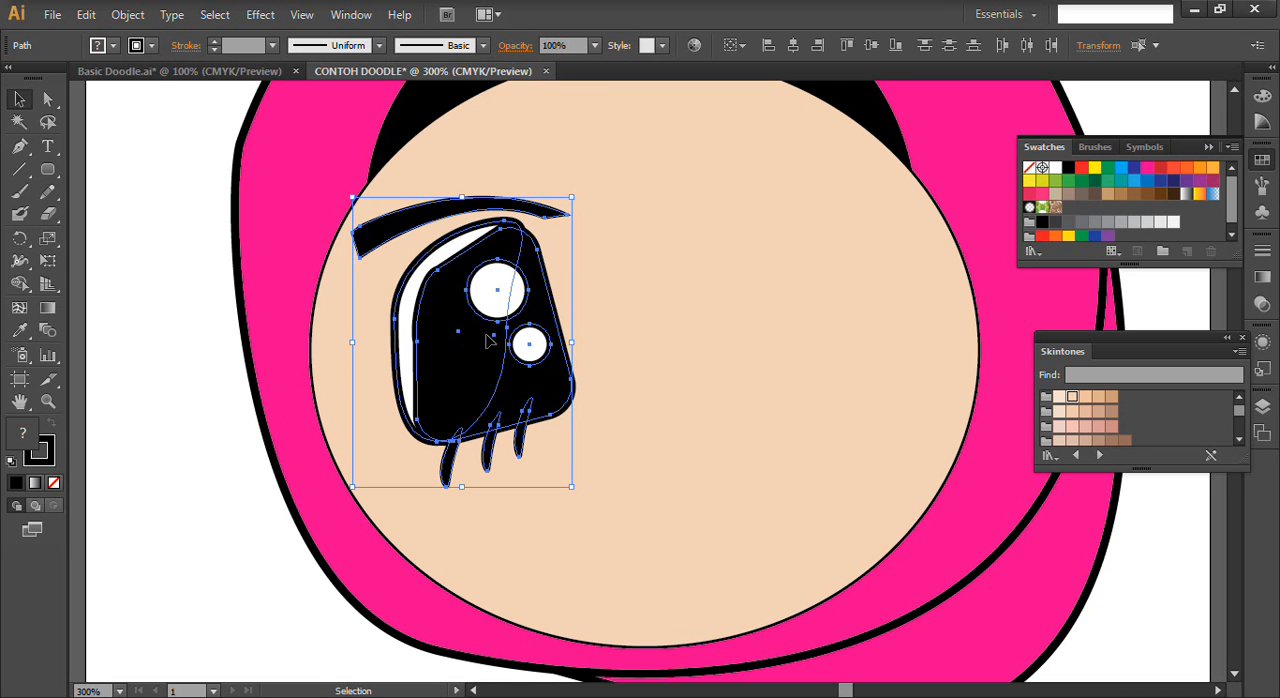
key(a)
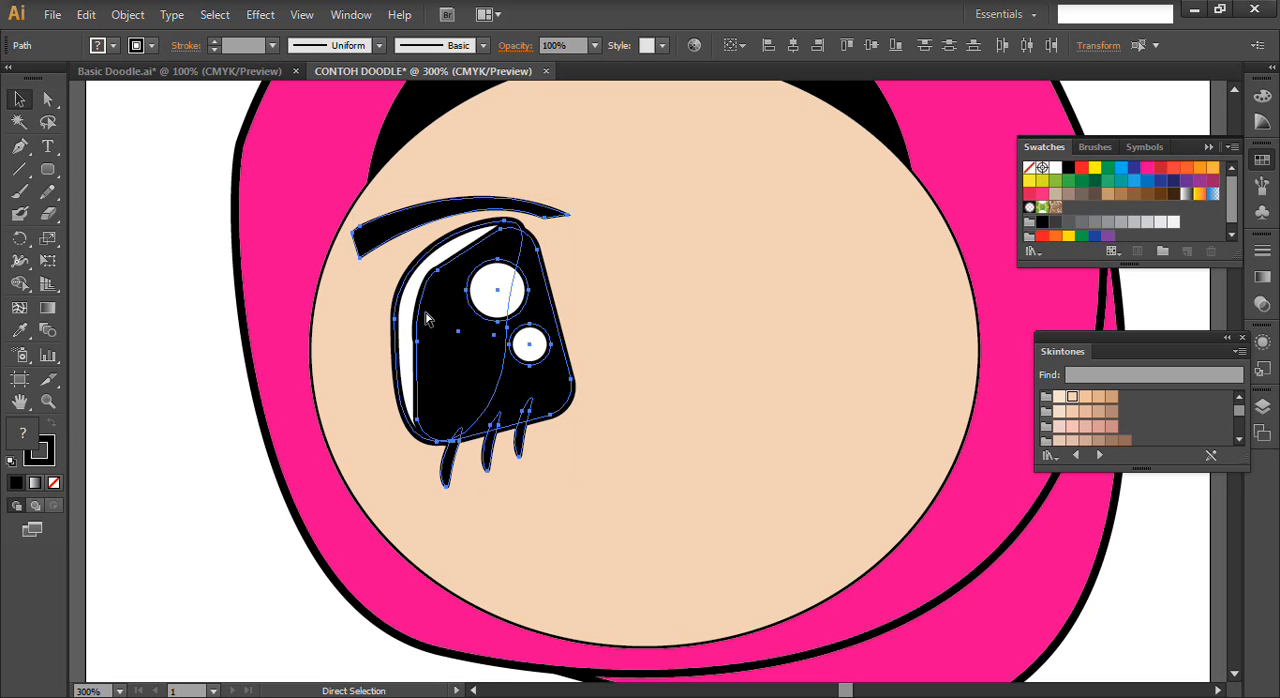
key(v)
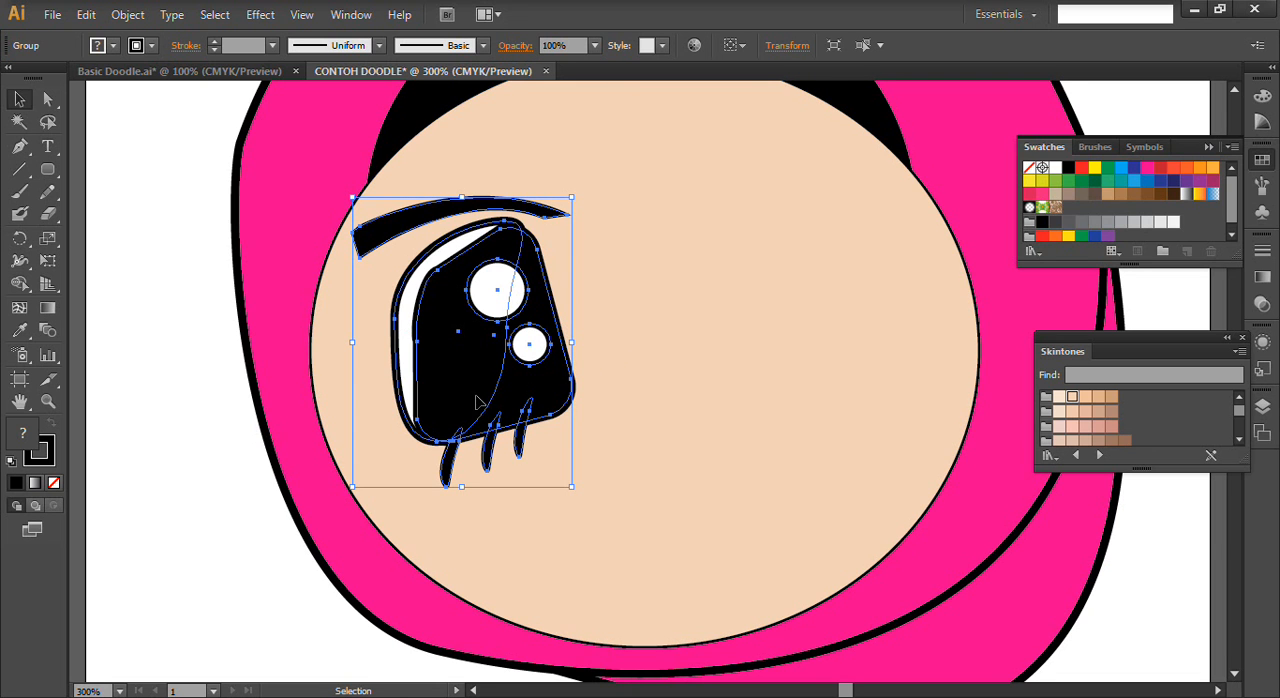
- Duplicate the grouped eye onto the right half of the face and reflect the copy across the vertical axis
drag(481, 373, 789, 360)
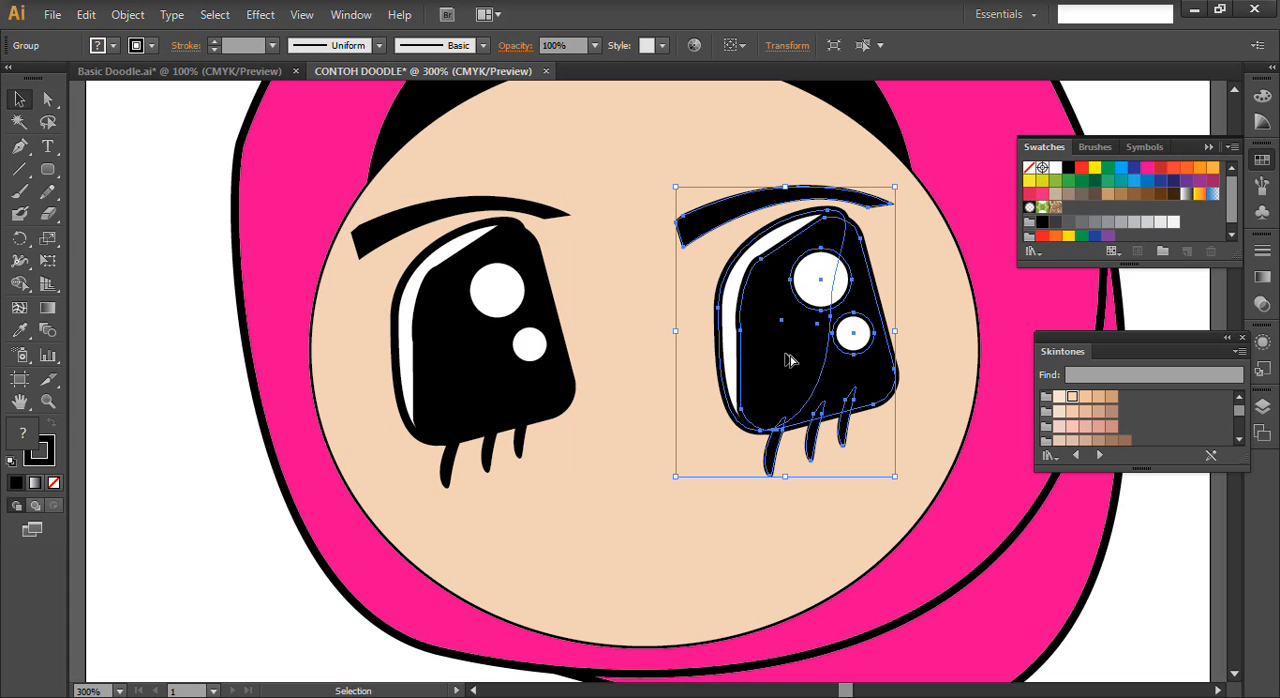
right_click(783, 369)
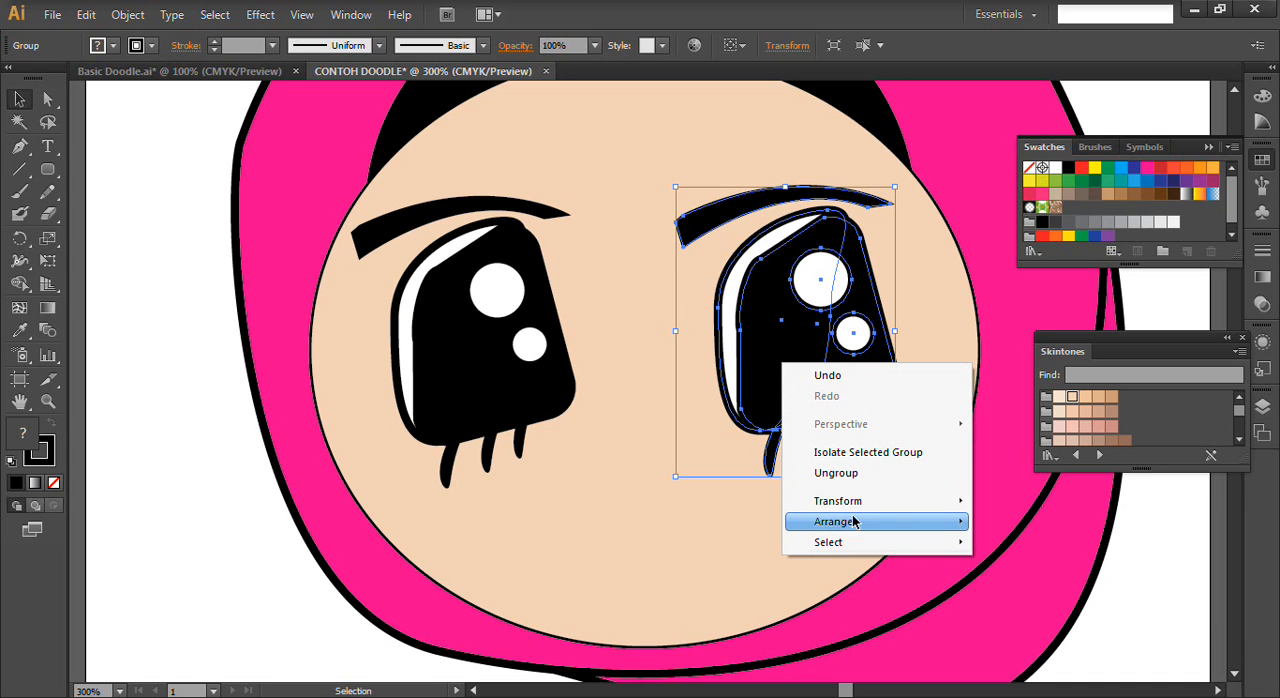
mouse_move(846, 508)
click(1018, 570)
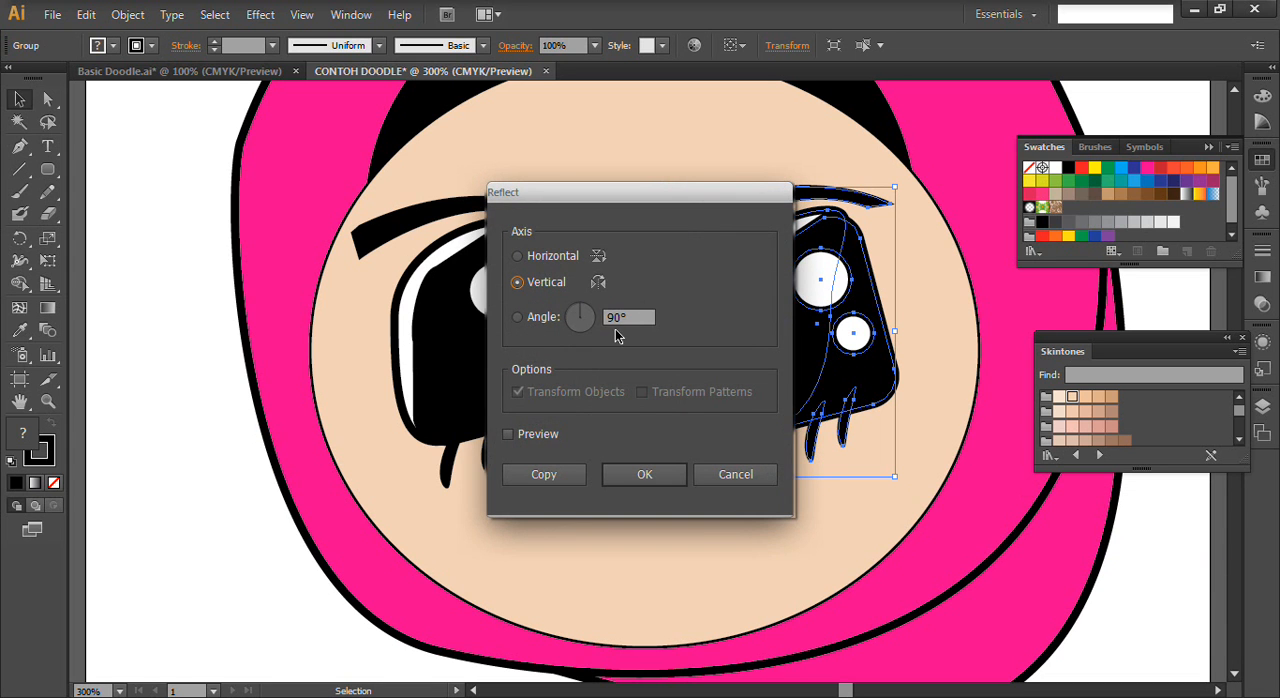
click(649, 478)
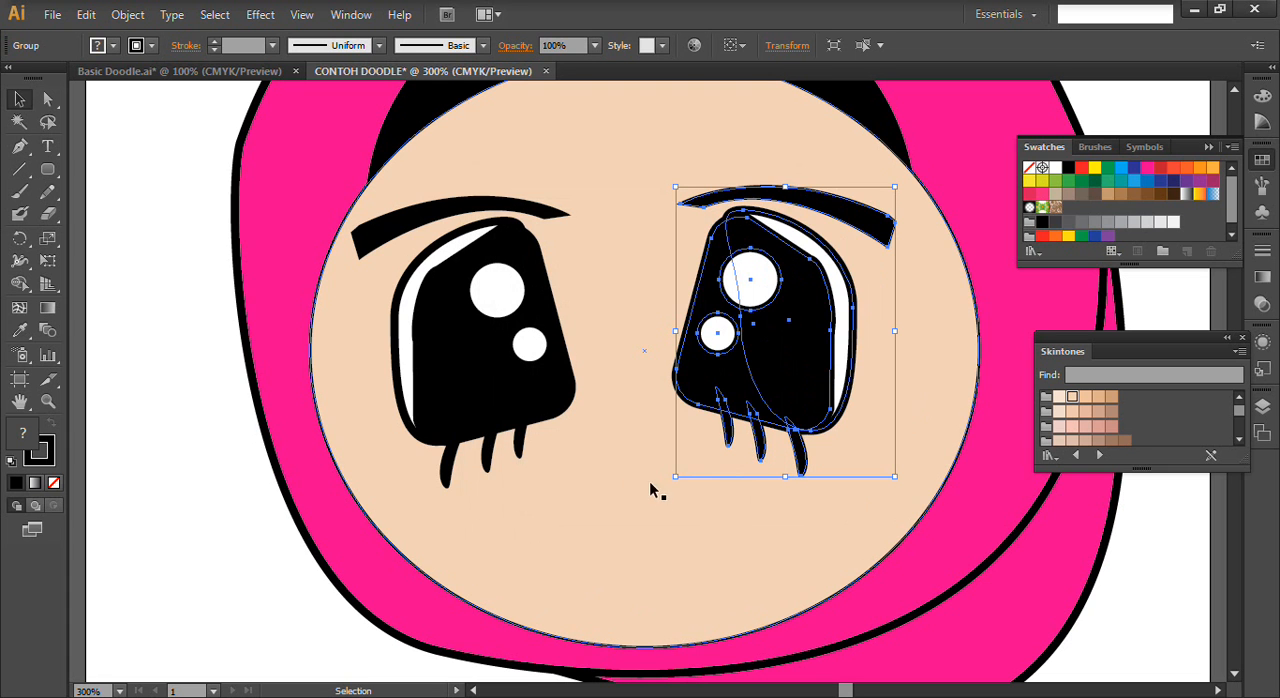
- Nudge the mirrored eye group right and slightly down to balance it with the left eye, and deselect it
click(652, 559)
scroll(508, 455, down, 1)
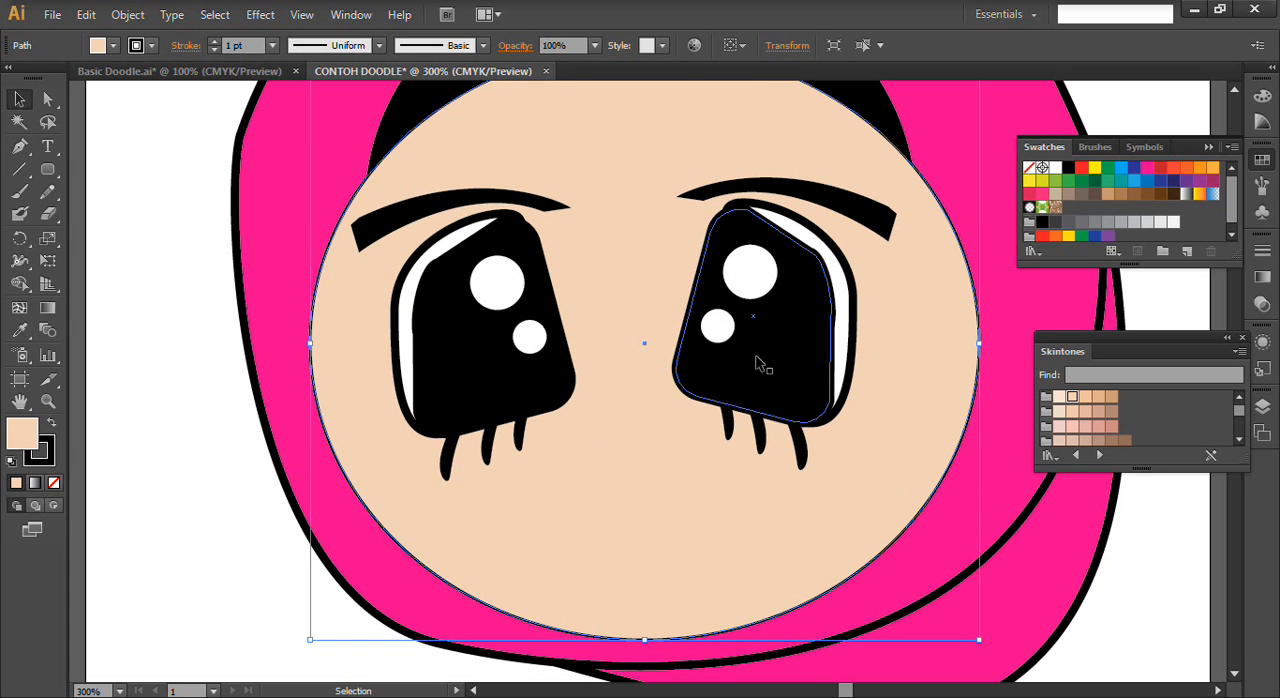
click(790, 345)
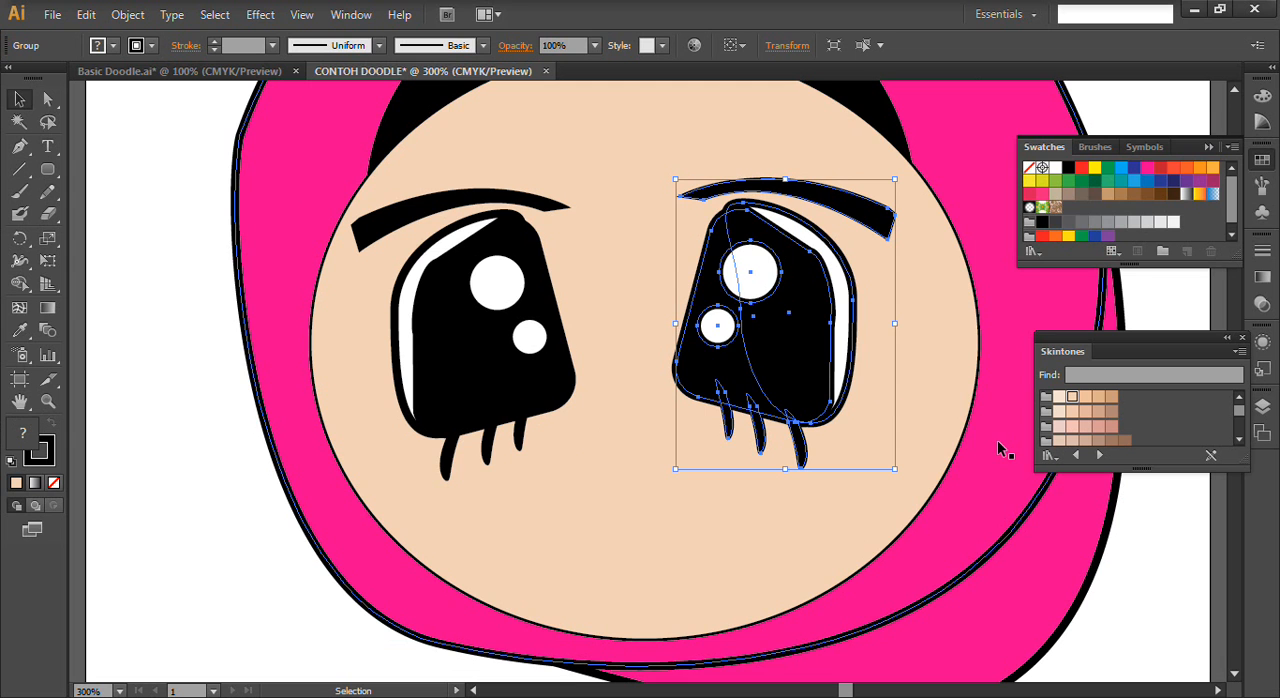
key(Right)
key(Down)
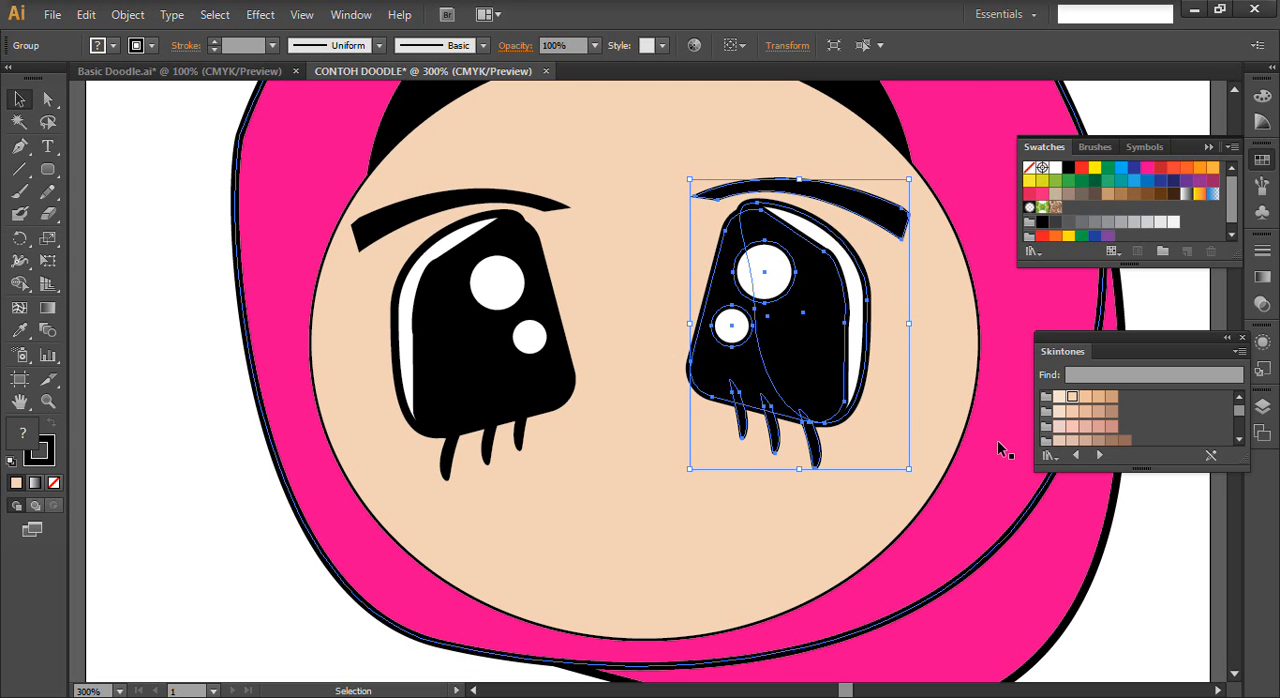
key(Right)
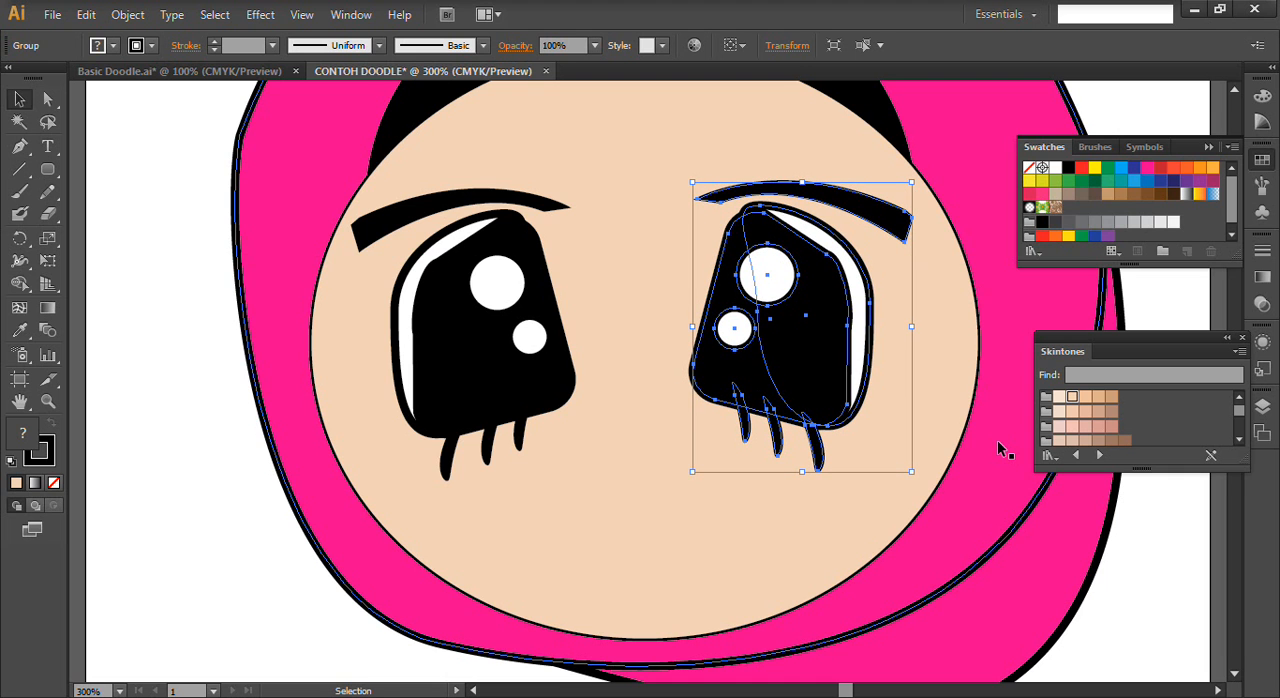
key(Right)
key(a)
key(ctrl+0)
key(v)
click(659, 499)
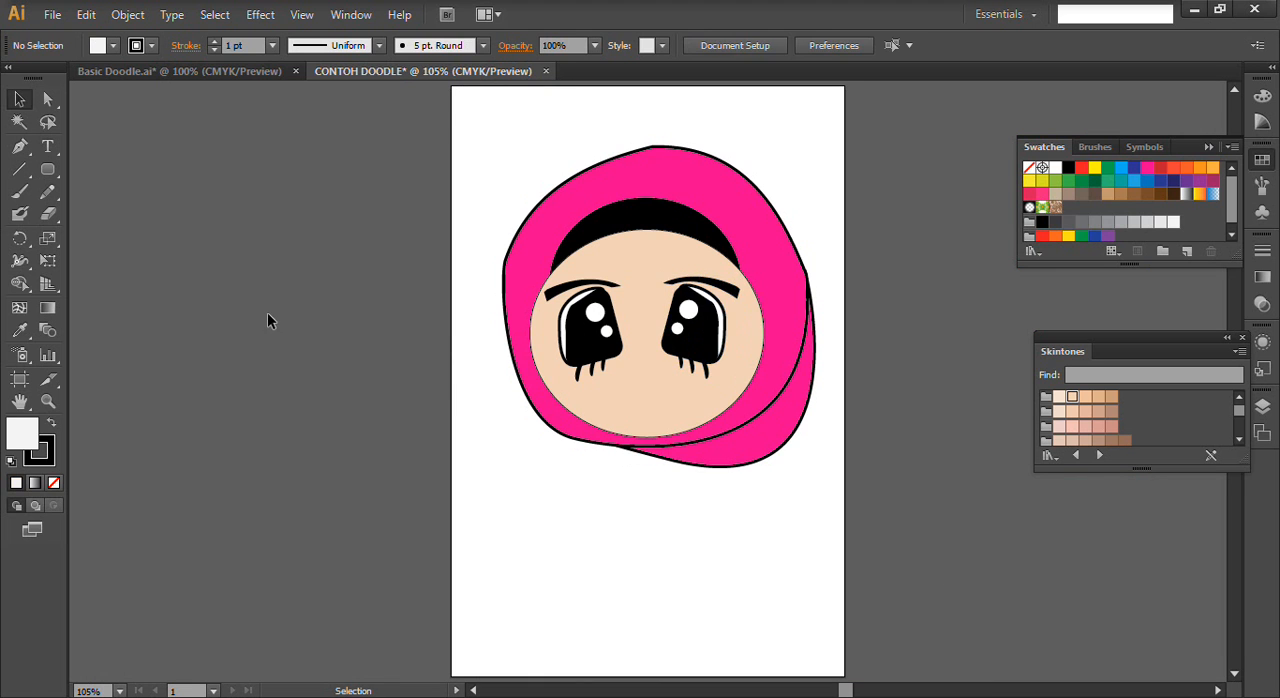
- Draw a small upright ellipse between and below the eyes and nudge it left to centre it on the face
click(47, 169)
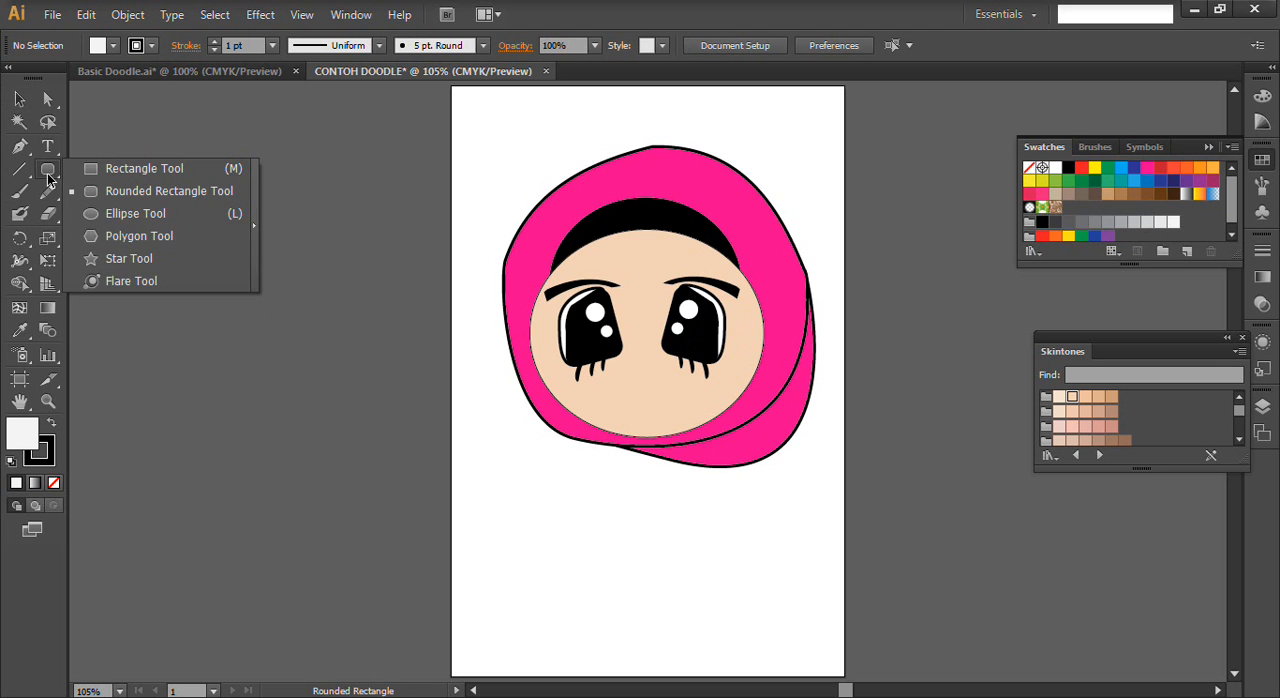
click(100, 214)
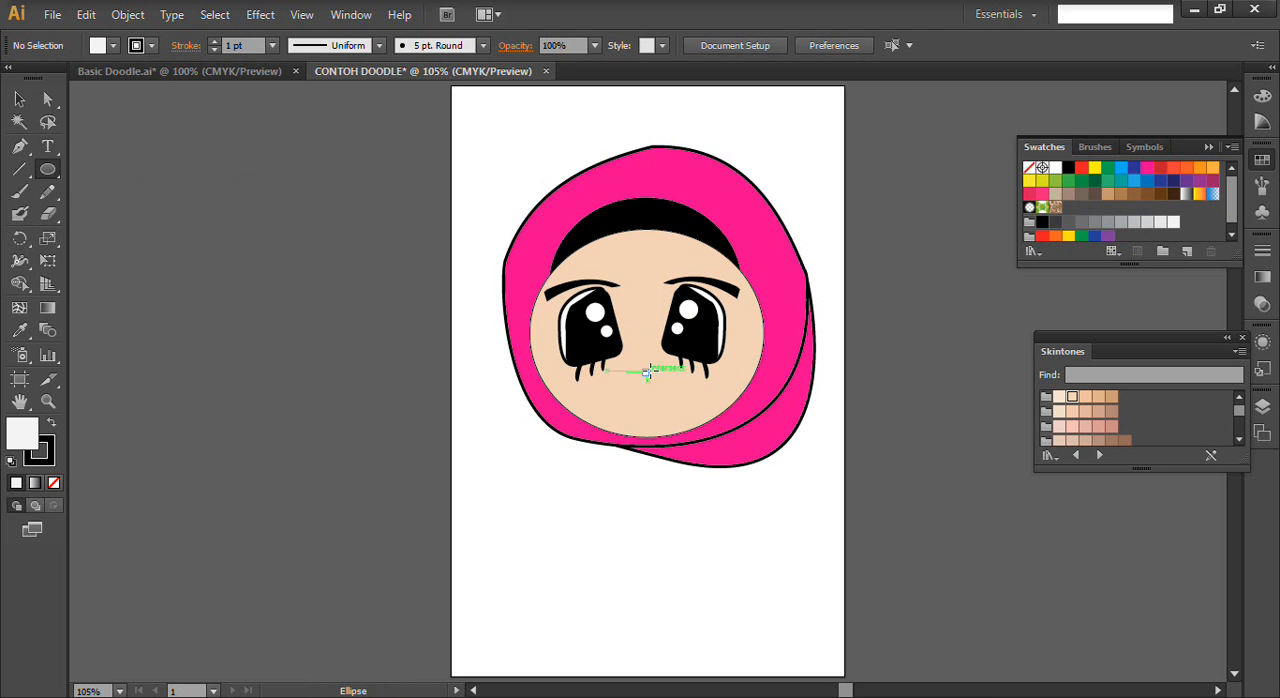
drag(637, 366, 663, 417)
key(Left)
key(Left)
key(Left)
key(Left)
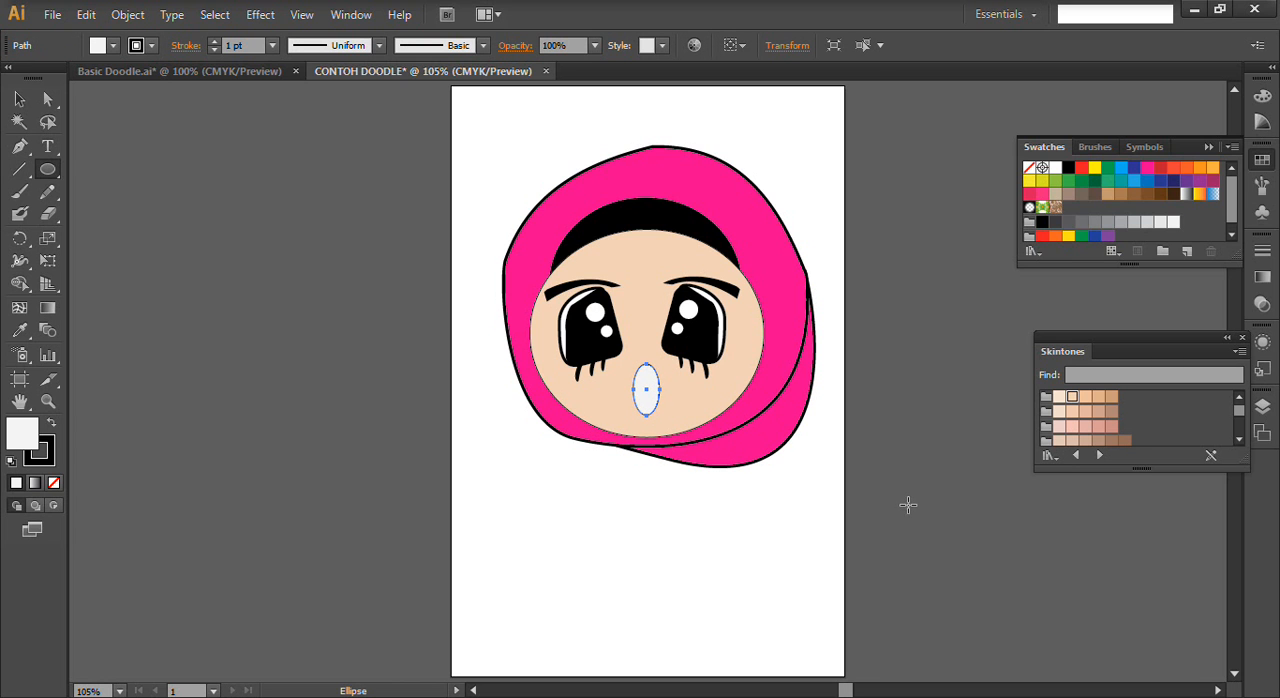
- Fill the small ellipse with the Skintones colour C=9 M=34 Y=27 K=1 and nudge it slightly up and left
click(1100, 428)
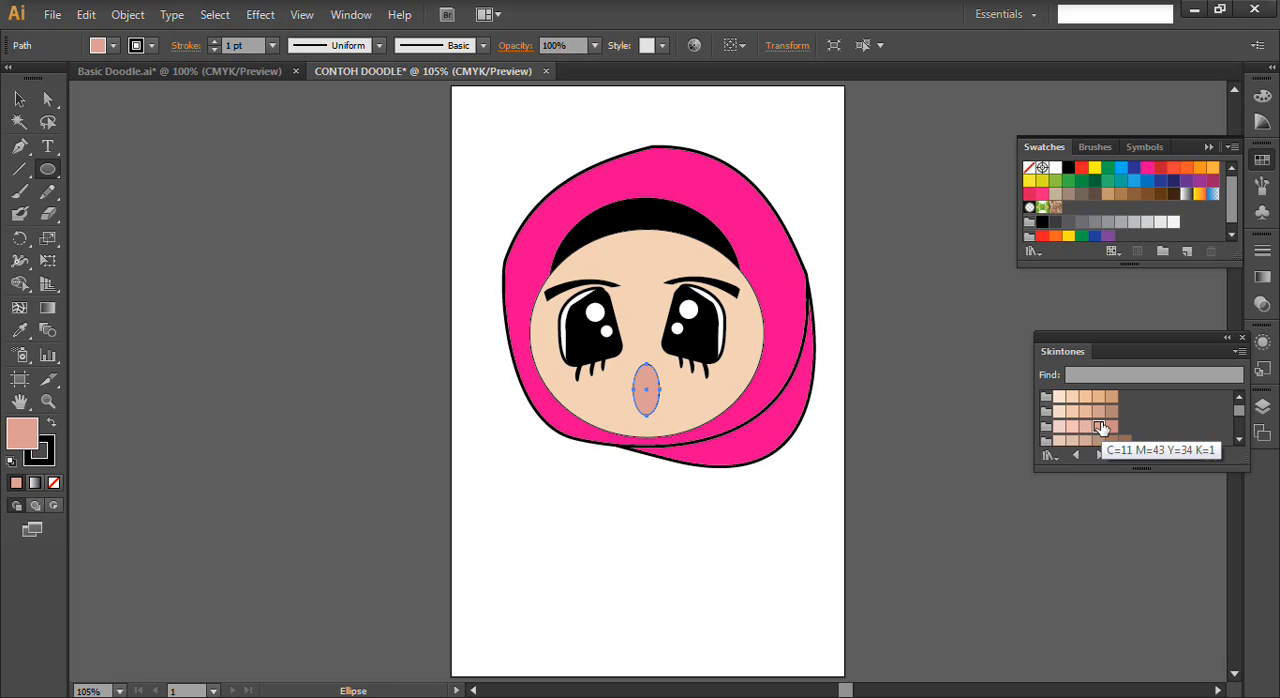
click(1087, 428)
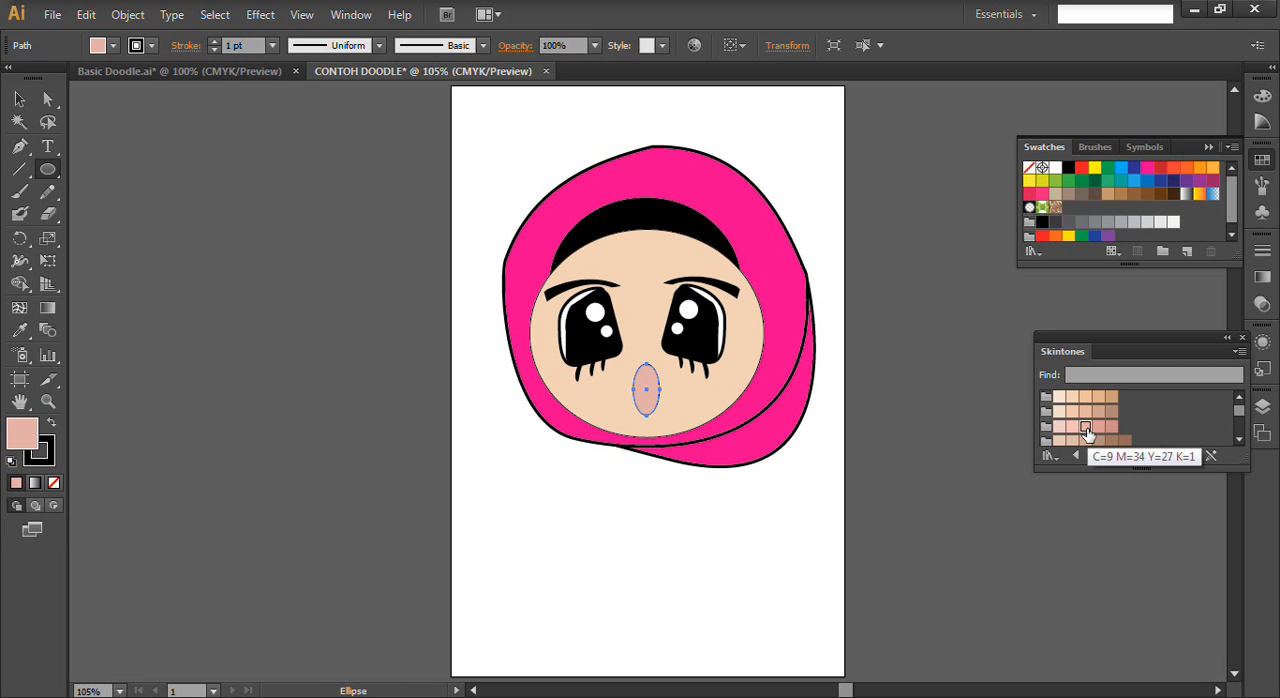
click(19, 99)
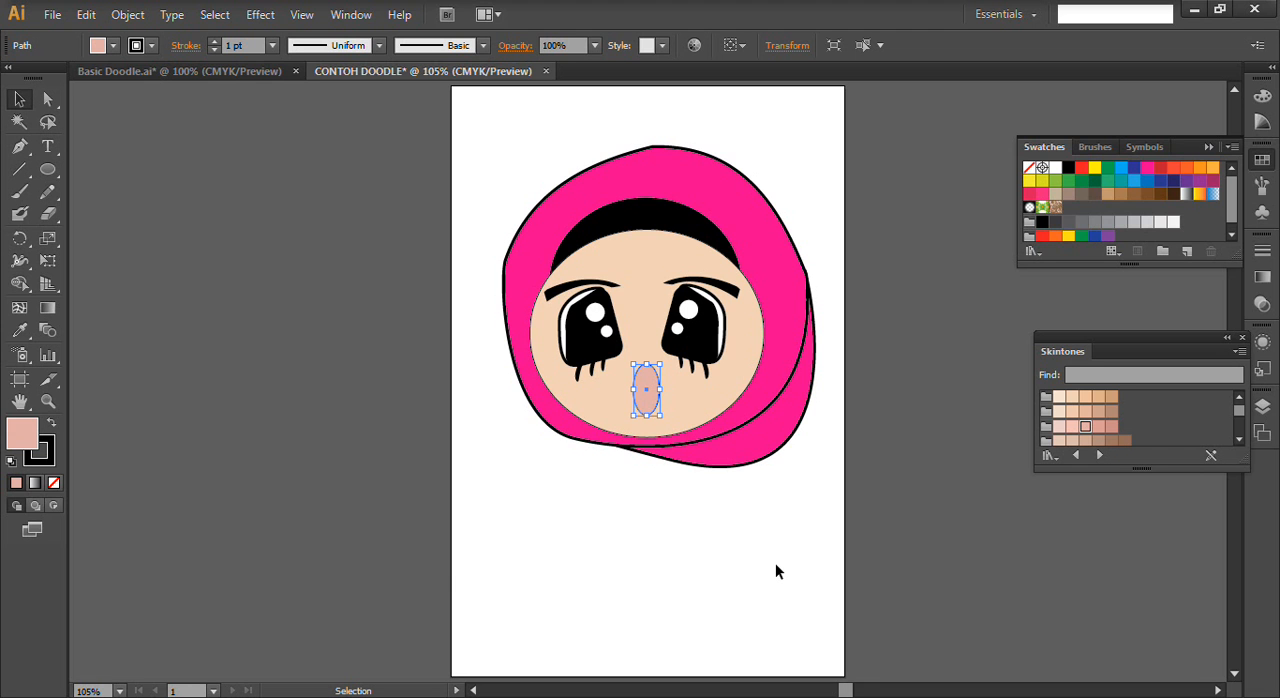
key(Left)
key(Up)
key(Up)
key(Up)
key(Up)
key(Left)
key(Left)
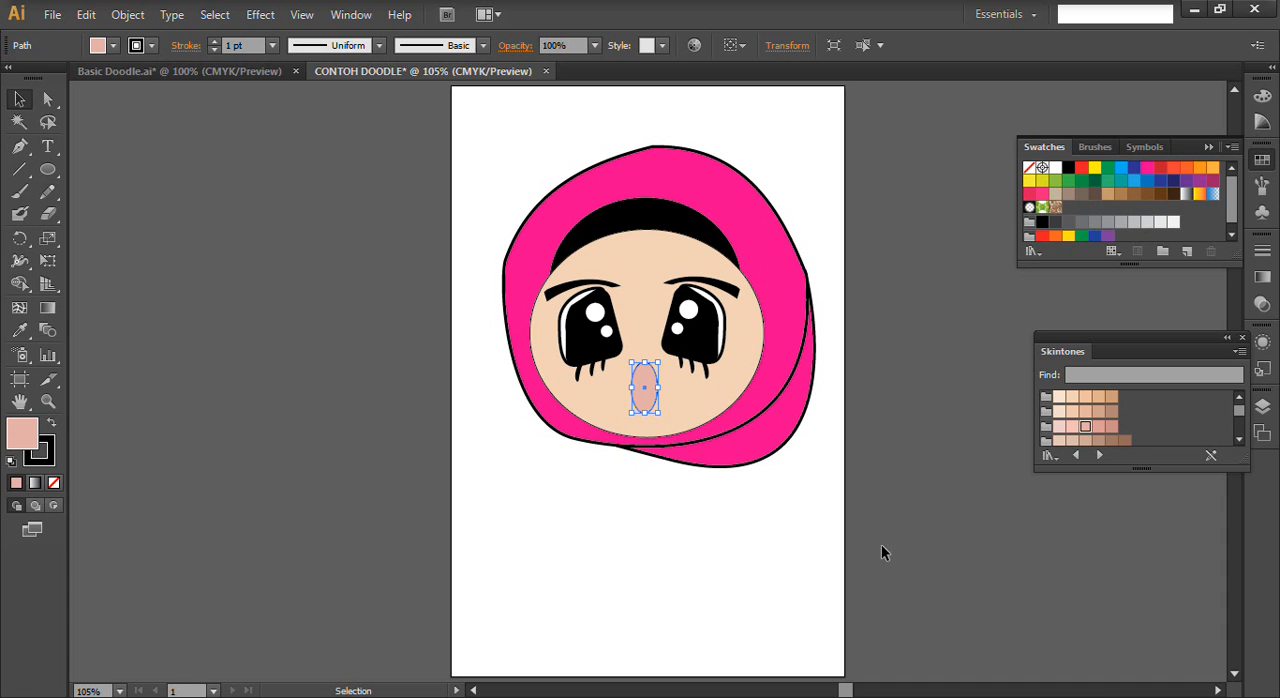
- Create a new layer above Layer 1 and name it BAJU
click(1266, 409)
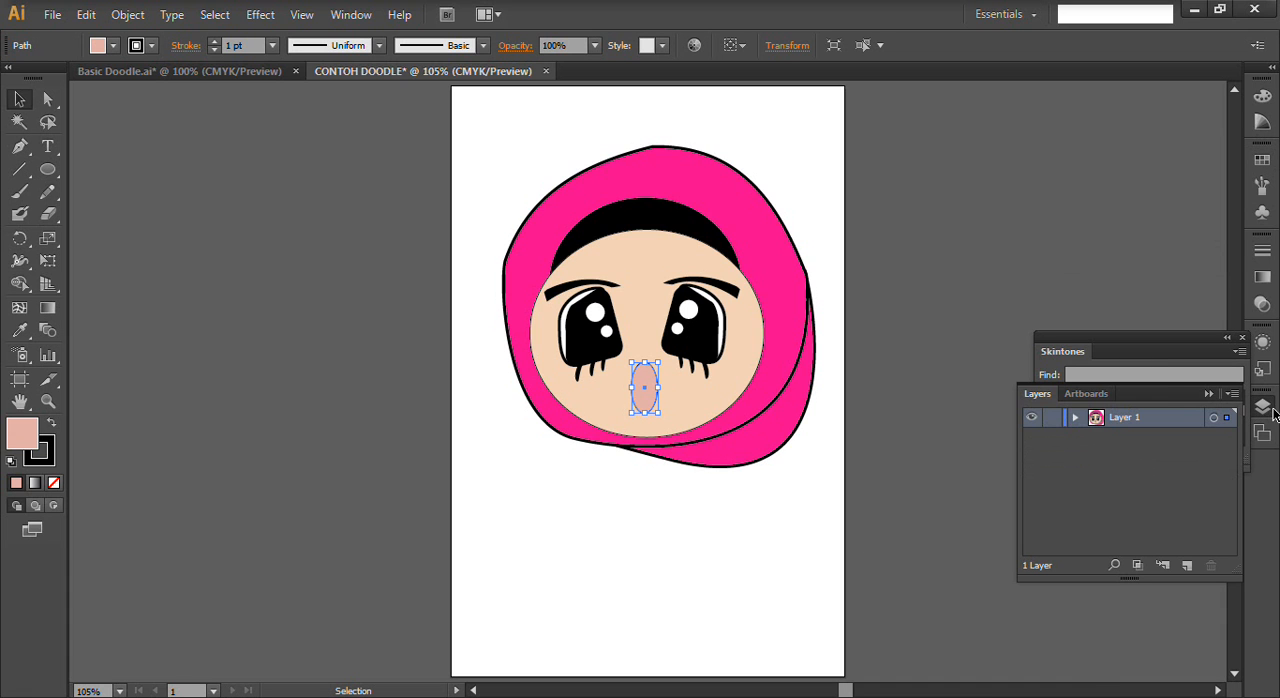
click(1187, 566)
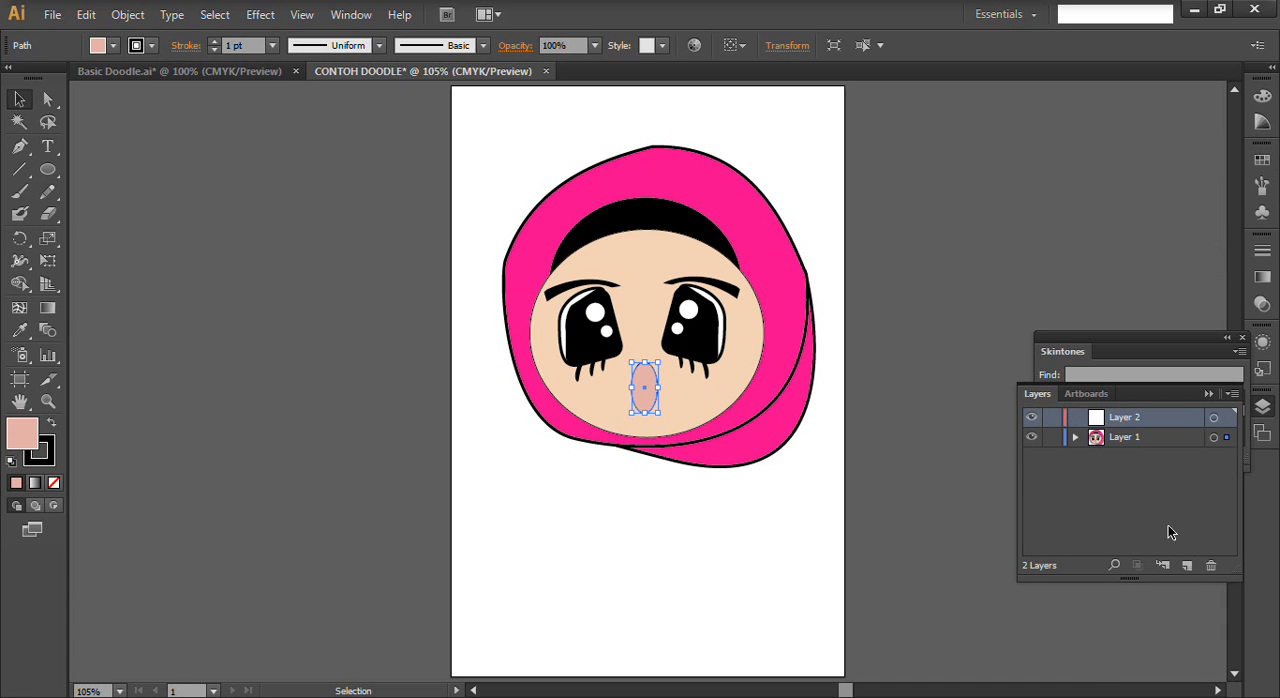
double_click(1123, 417)
text(B)
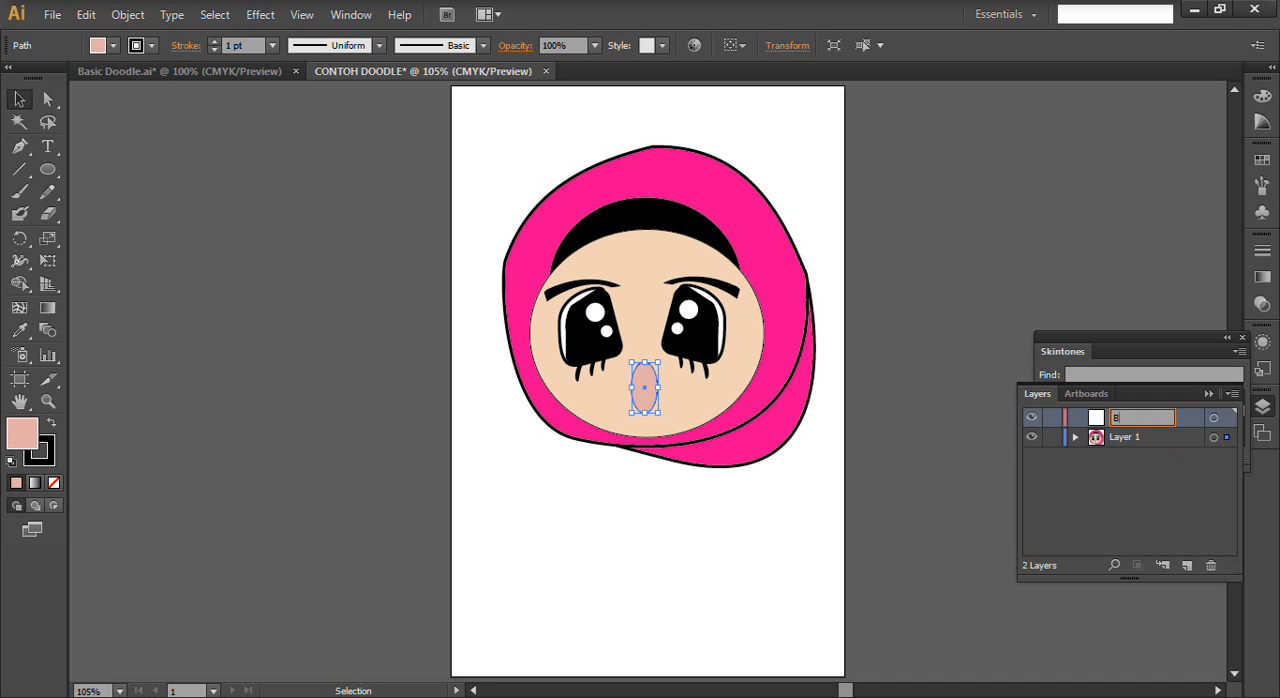
text(AJU)
key(Return)
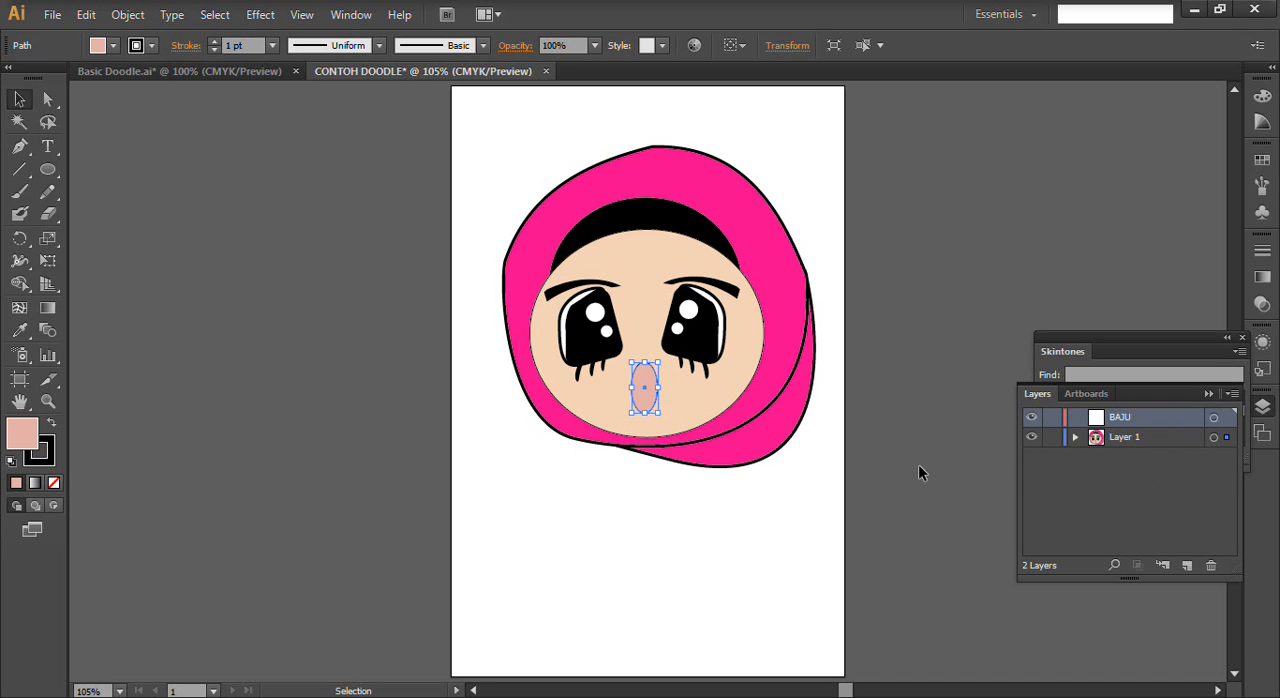
- Using Basic Doodle's clothing as reference, start the left sleeve with the Pen tool, curving down from the headscarf's lower-left edge in CONTOH DOODLE
click(479, 617)
click(100, 70)
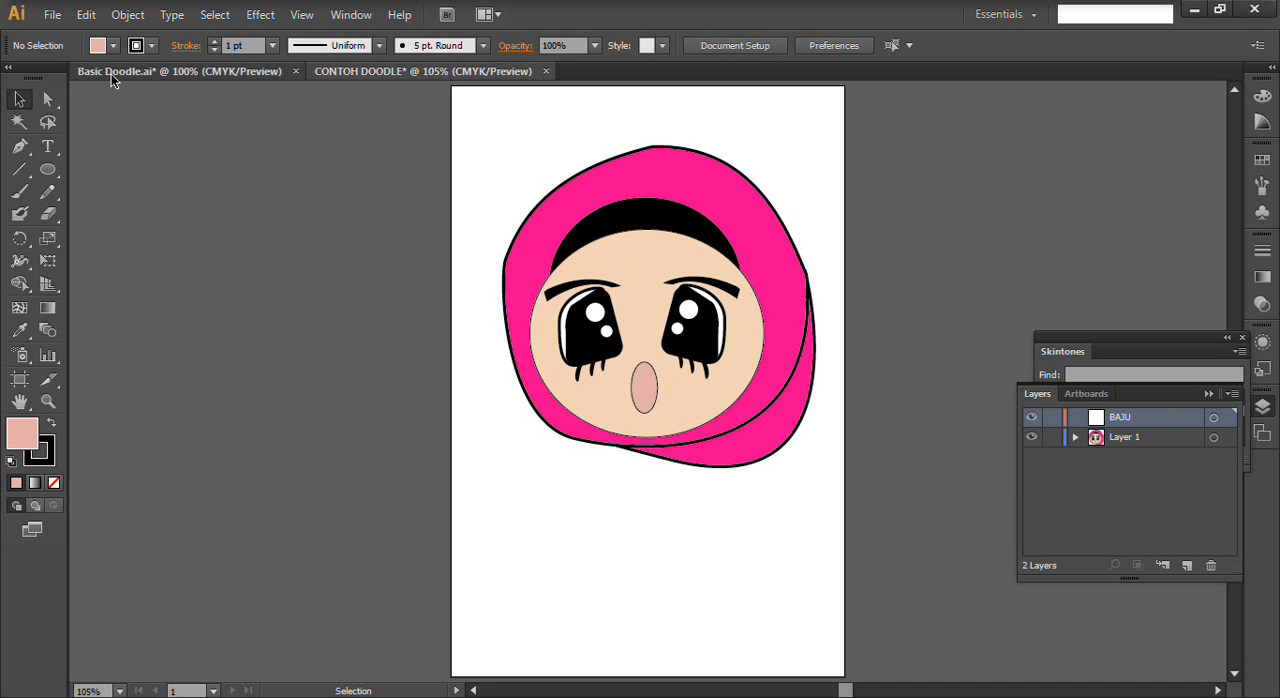
click(466, 72)
click(19, 146)
drag(559, 428, 555, 526)
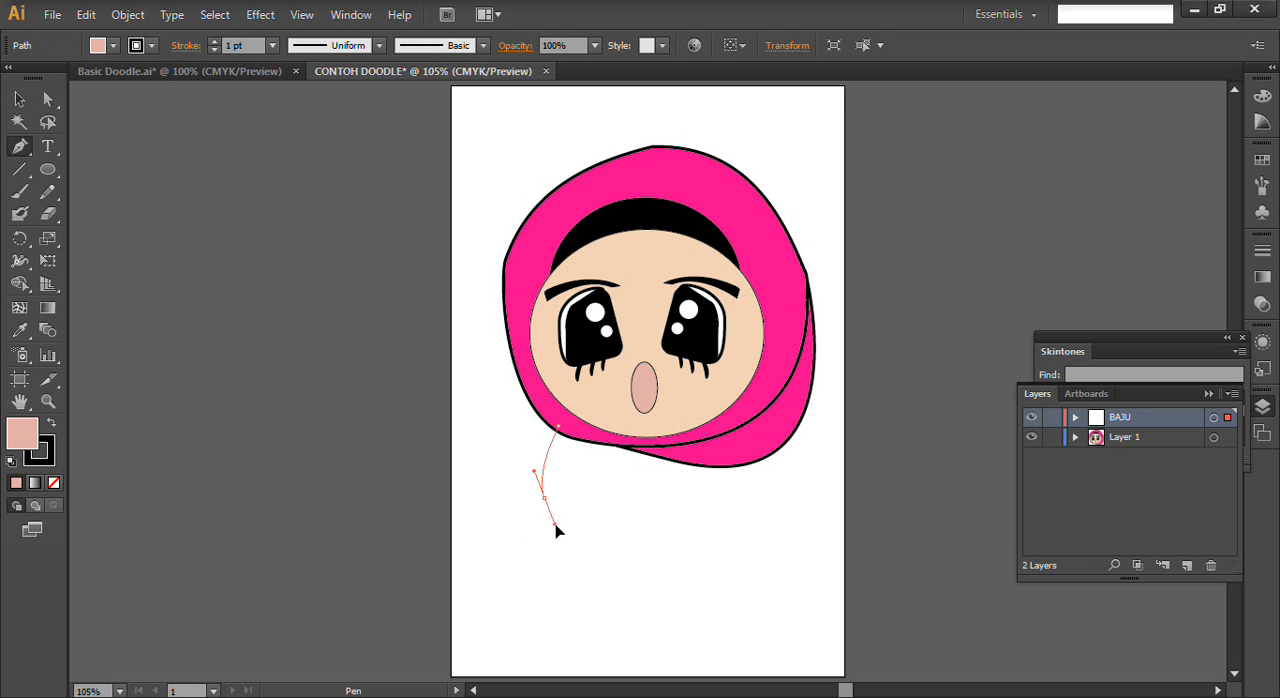
click(150, 75)
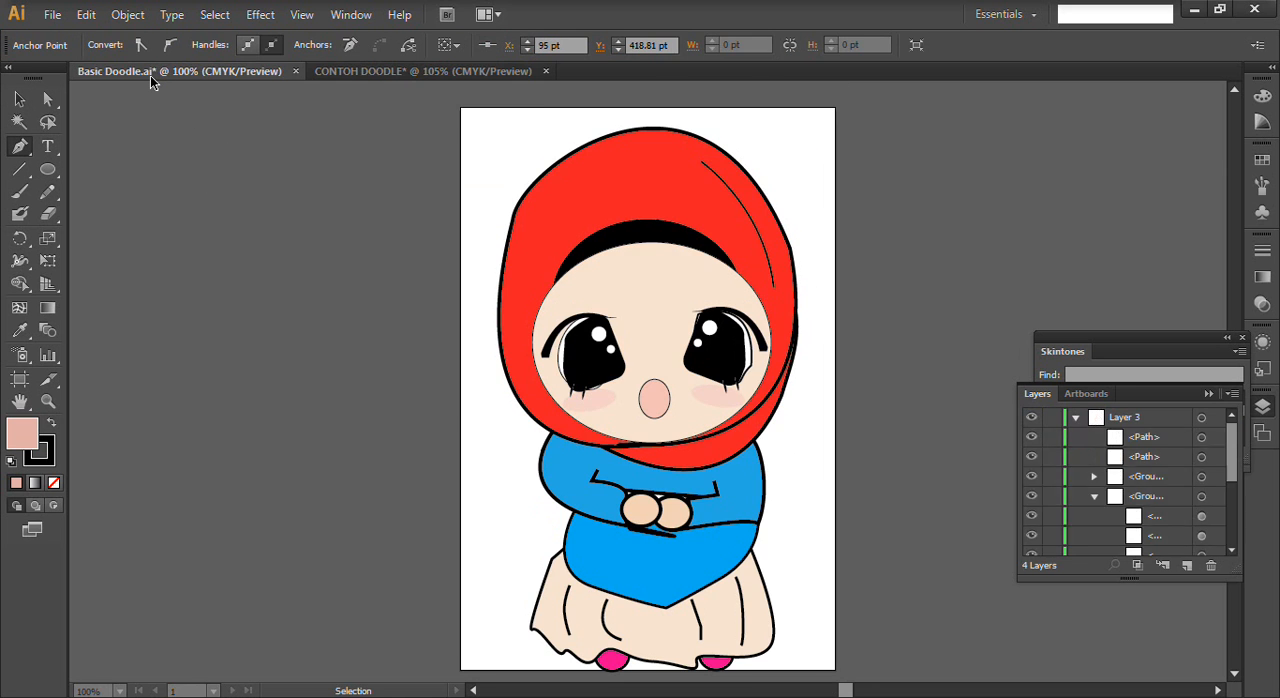
click(488, 71)
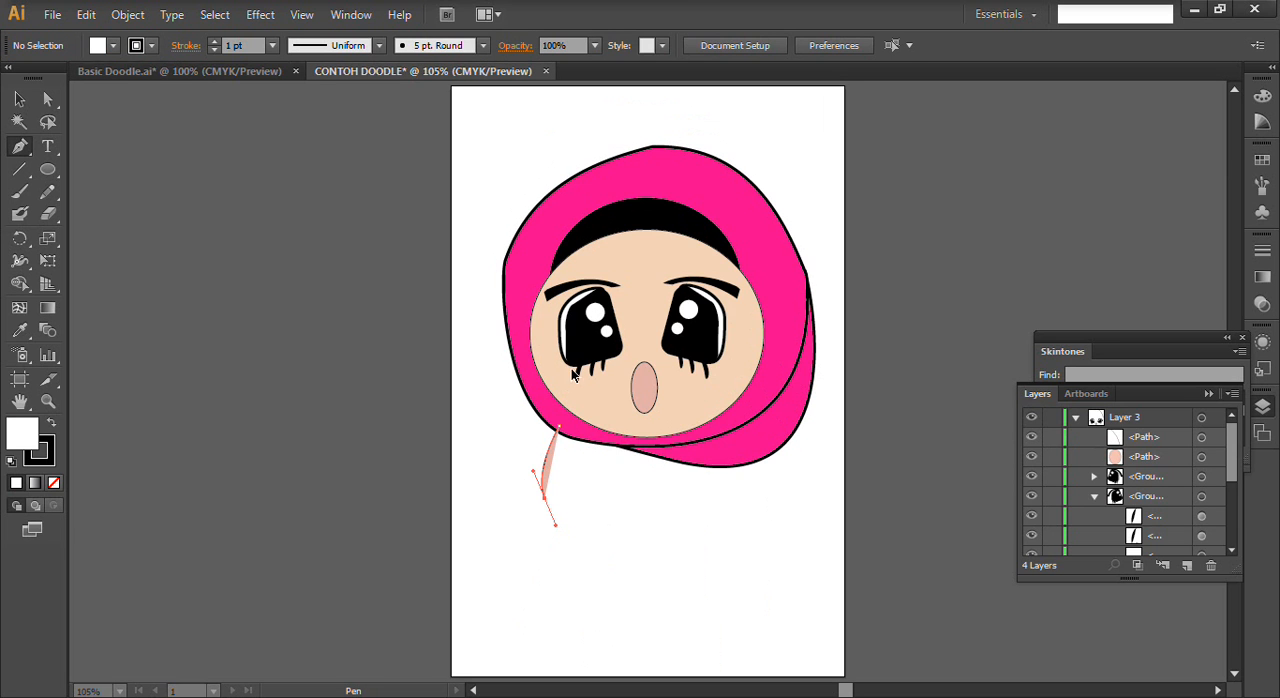
click(575, 525)
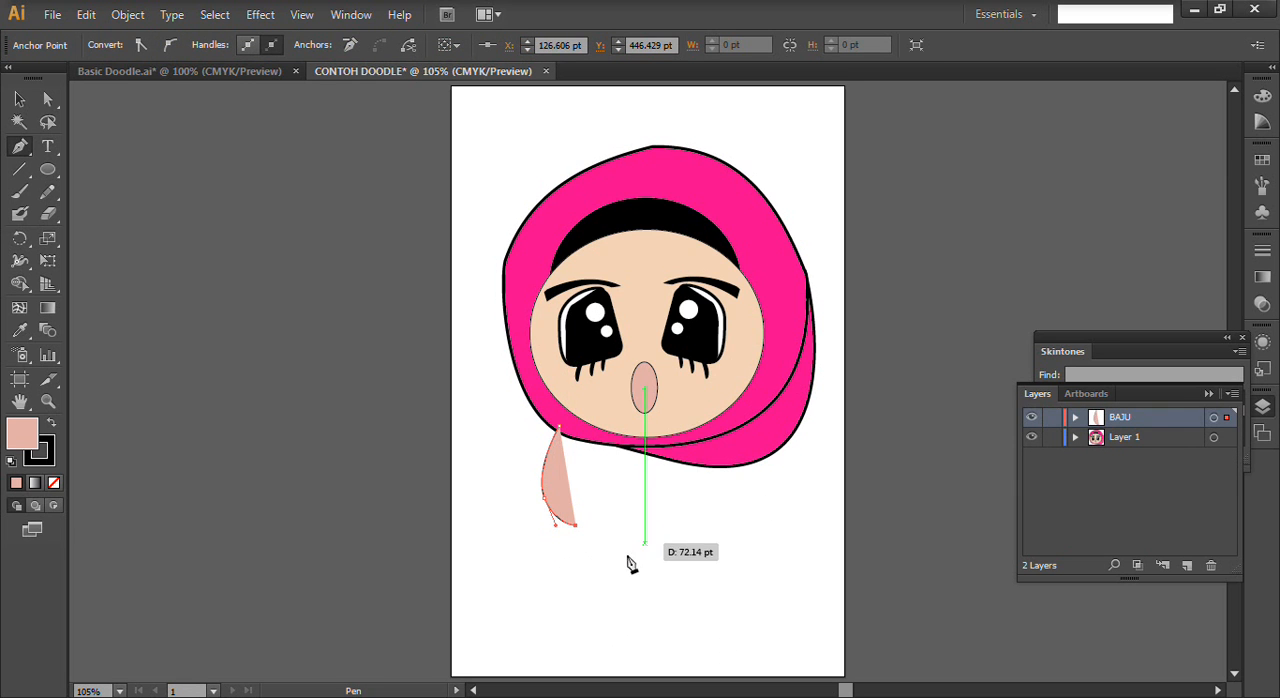
- Compare with Basic Doodle again, extend the sleeve outline to a curved cuff below the mouth, and end the path
click(206, 72)
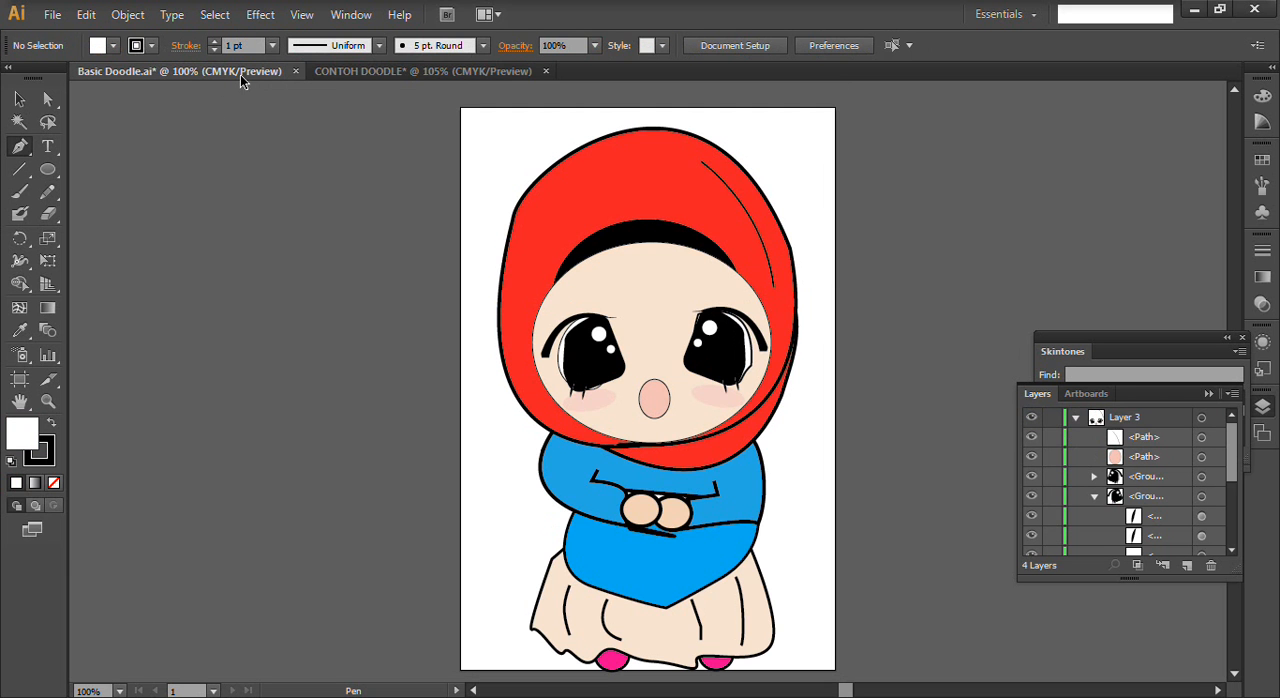
click(415, 72)
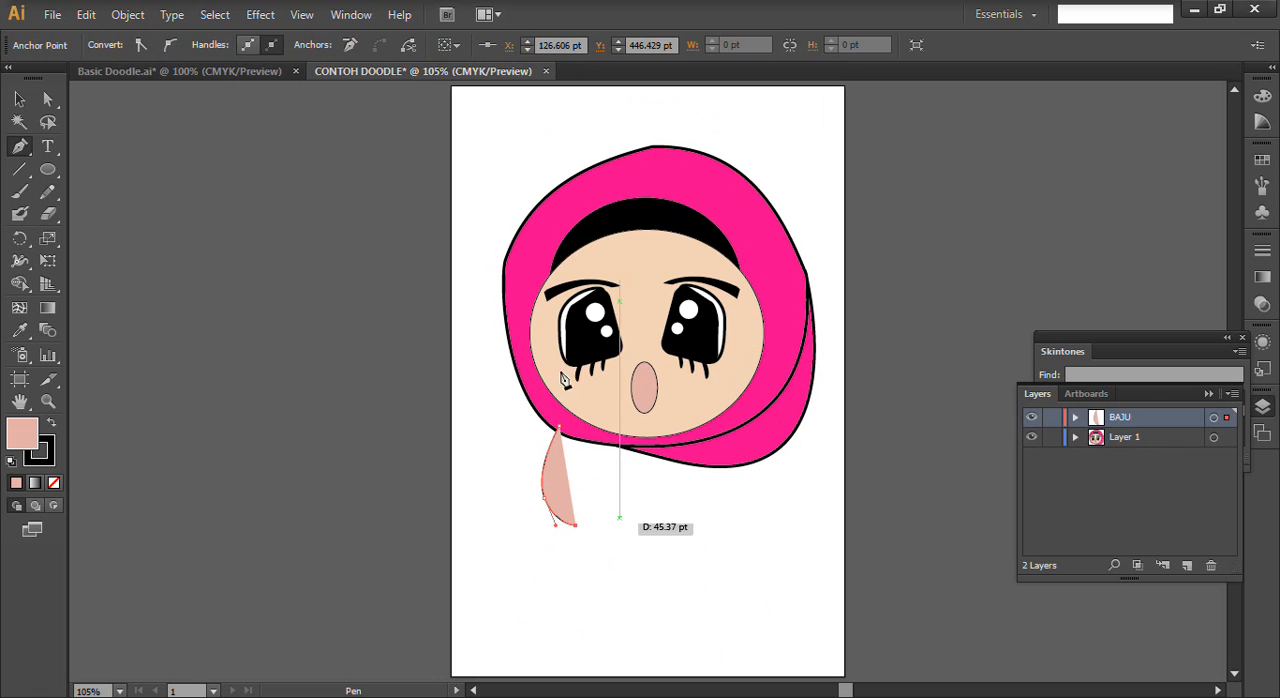
click(172, 71)
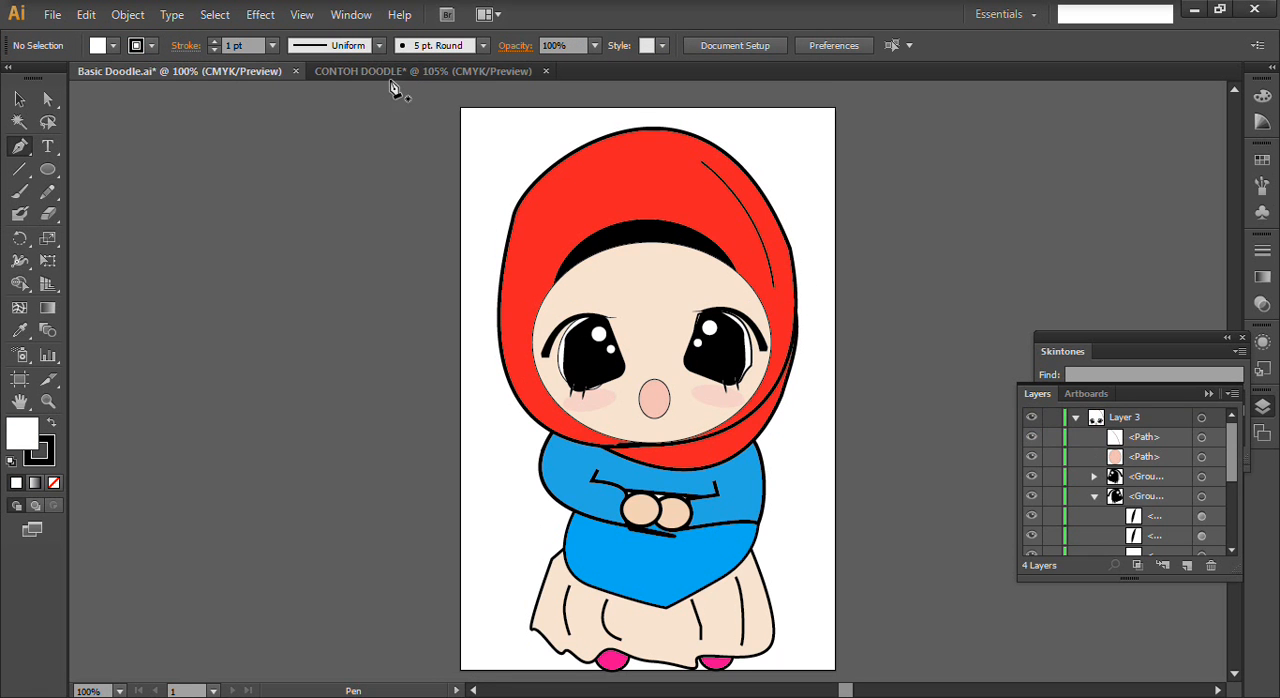
click(388, 72)
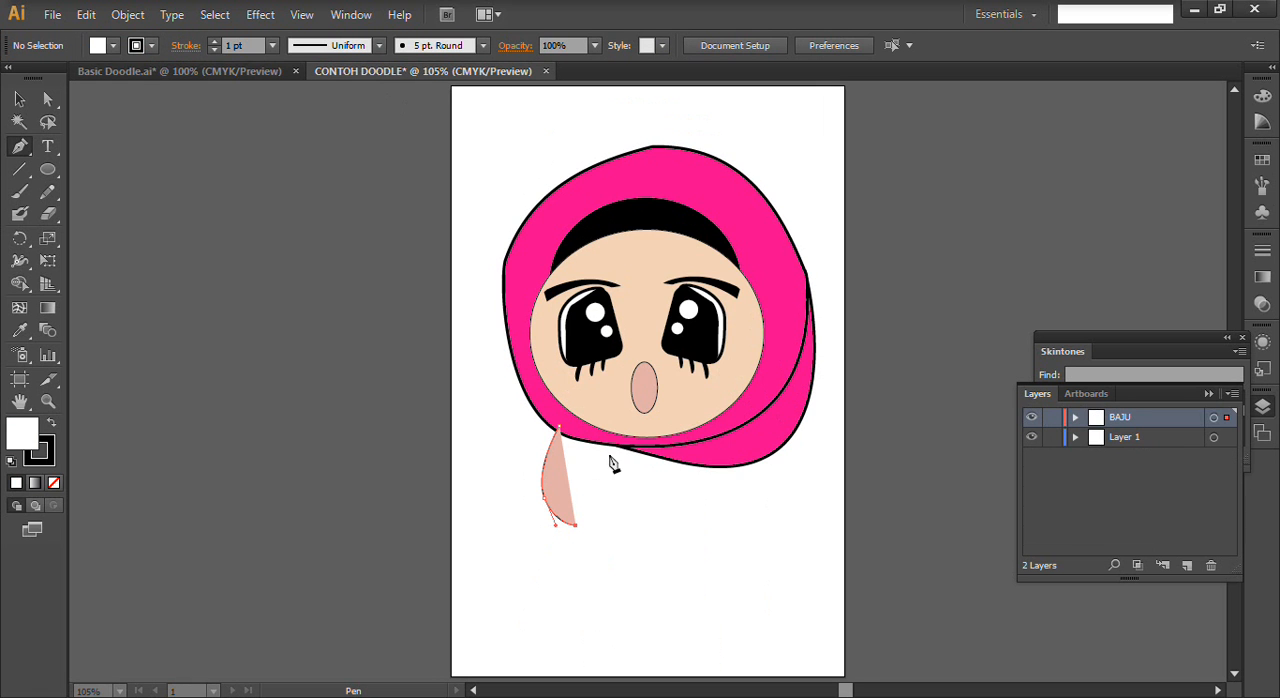
click(632, 533)
mouse_move(632, 505)
mouse_down()
mouse_move(655, 505)
mouse_move(608, 505)
mouse_up()
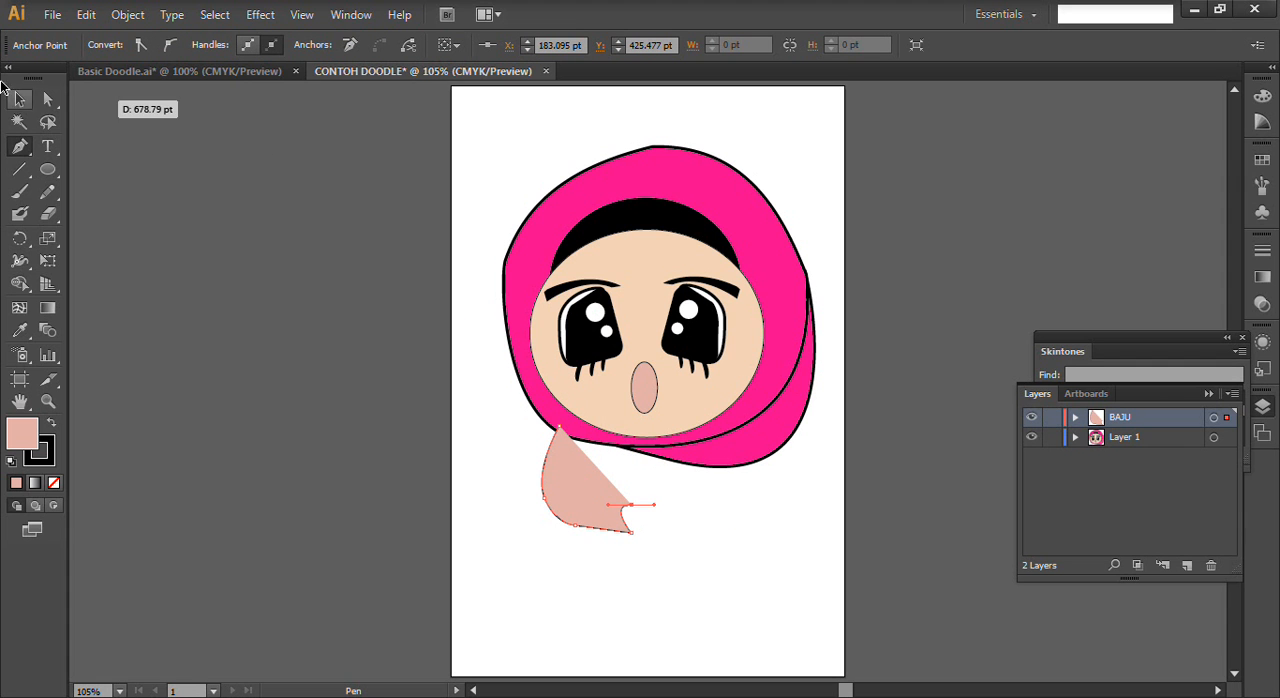
click(18, 97)
click(482, 522)
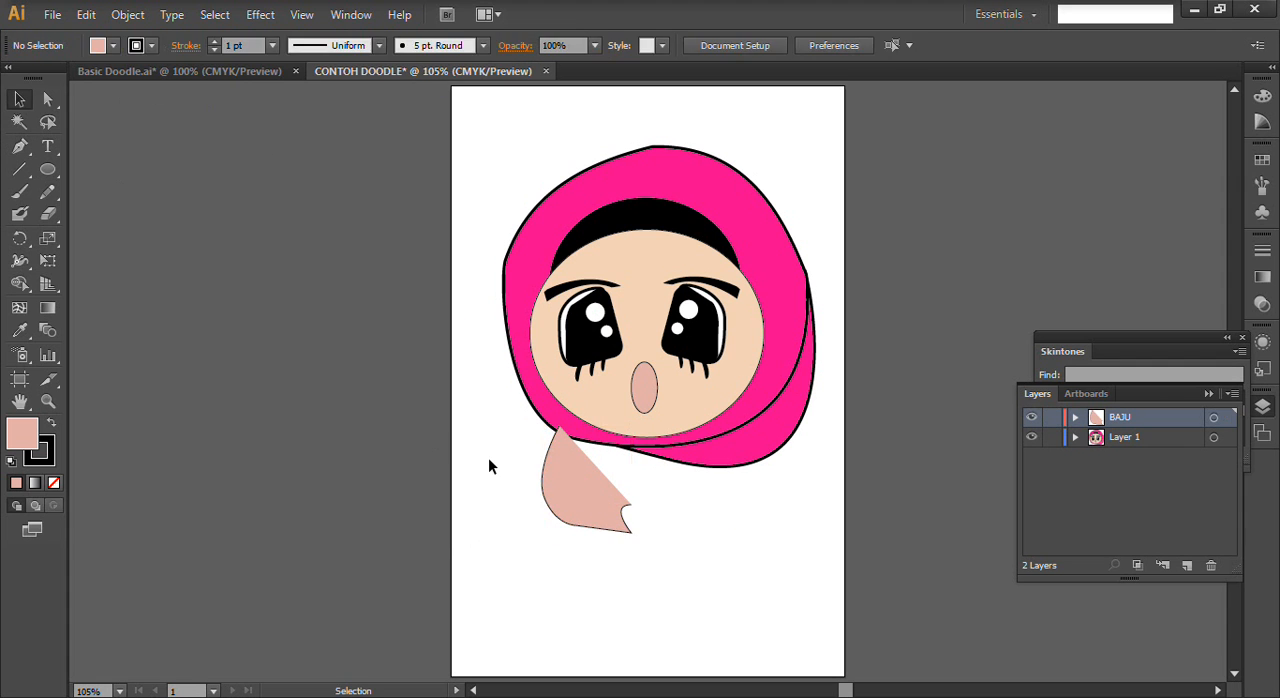
- Draw the shirt's torso and right sleeve with the Pen tool, and join the outline under the chin to the left sleeve's starting point
scroll(571, 449, down, 2)
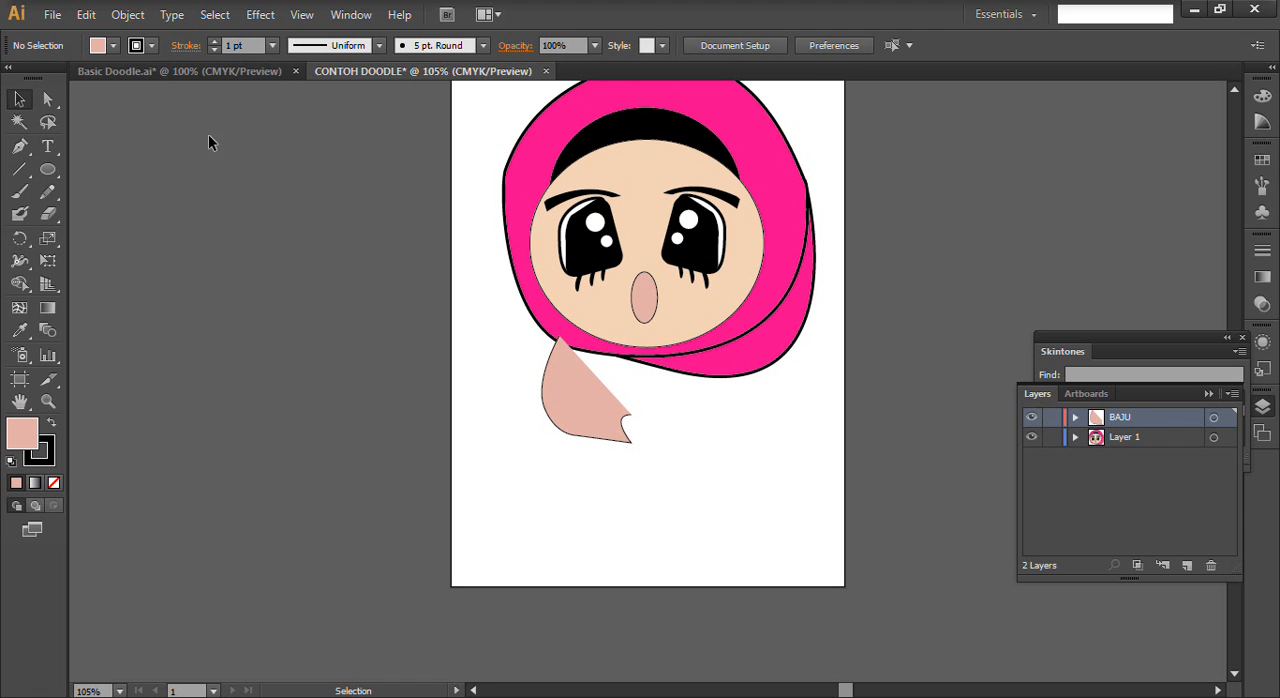
click(19, 146)
drag(559, 420, 732, 445)
click(730, 433)
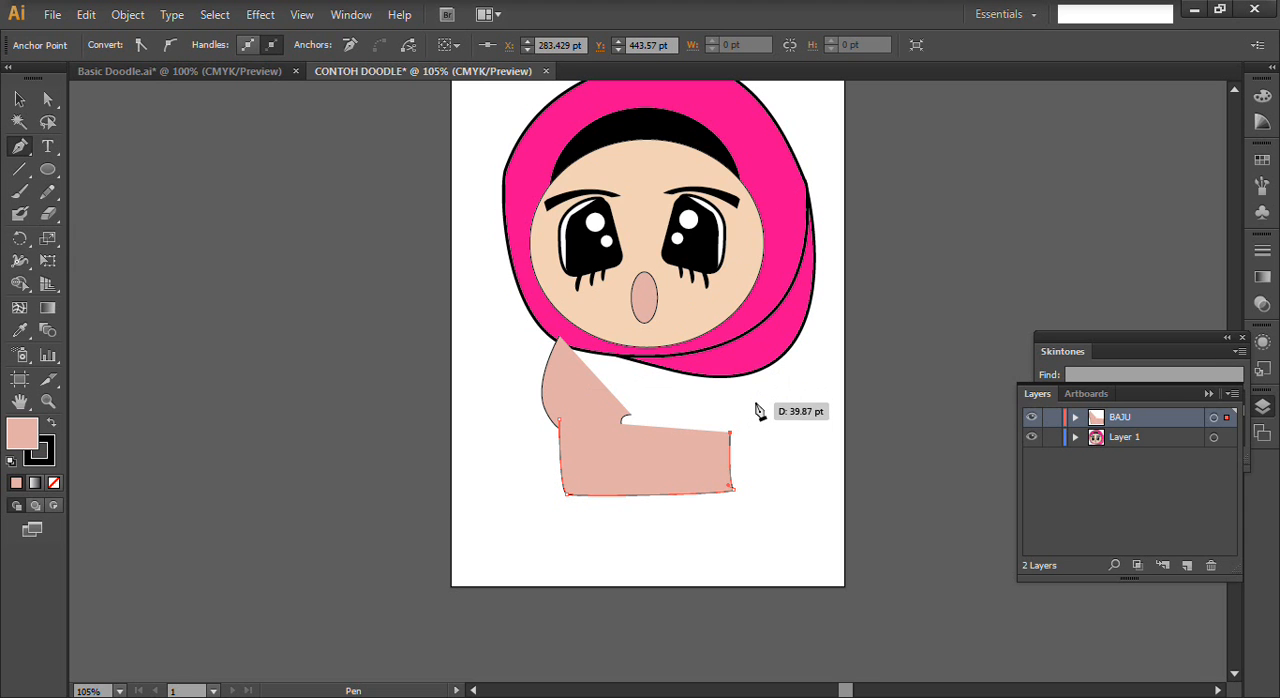
drag(775, 424, 788, 409)
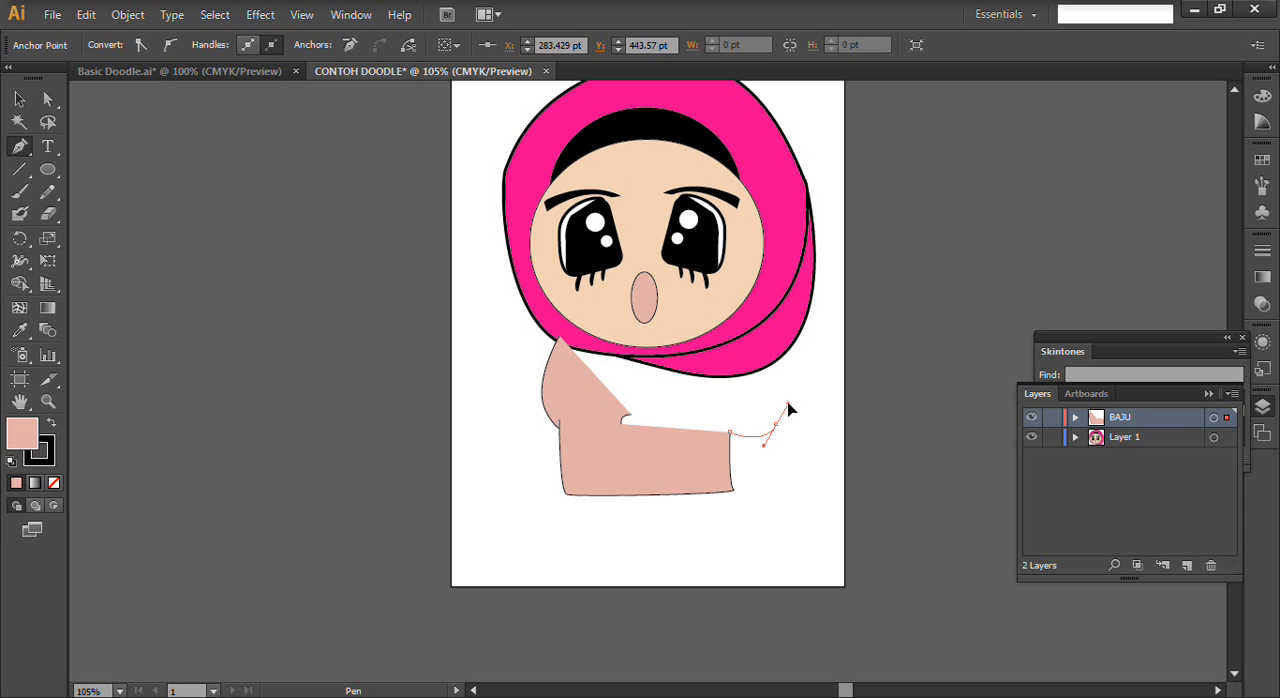
click(750, 355)
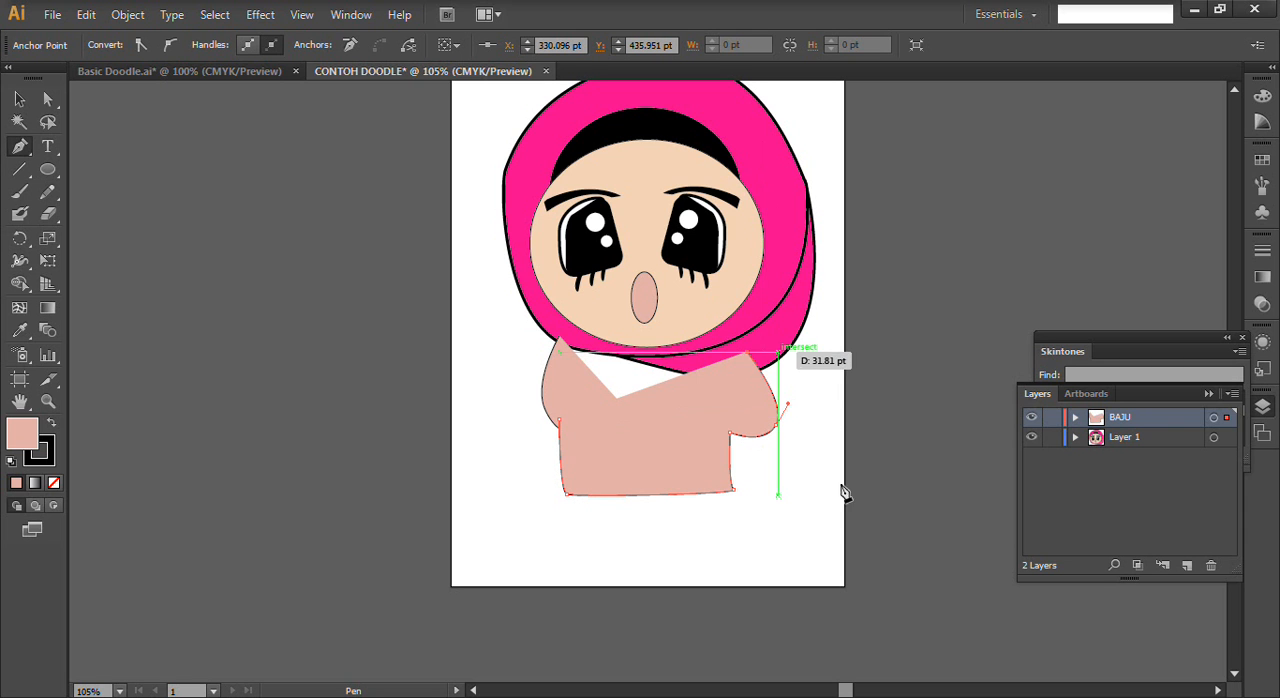
click(618, 351)
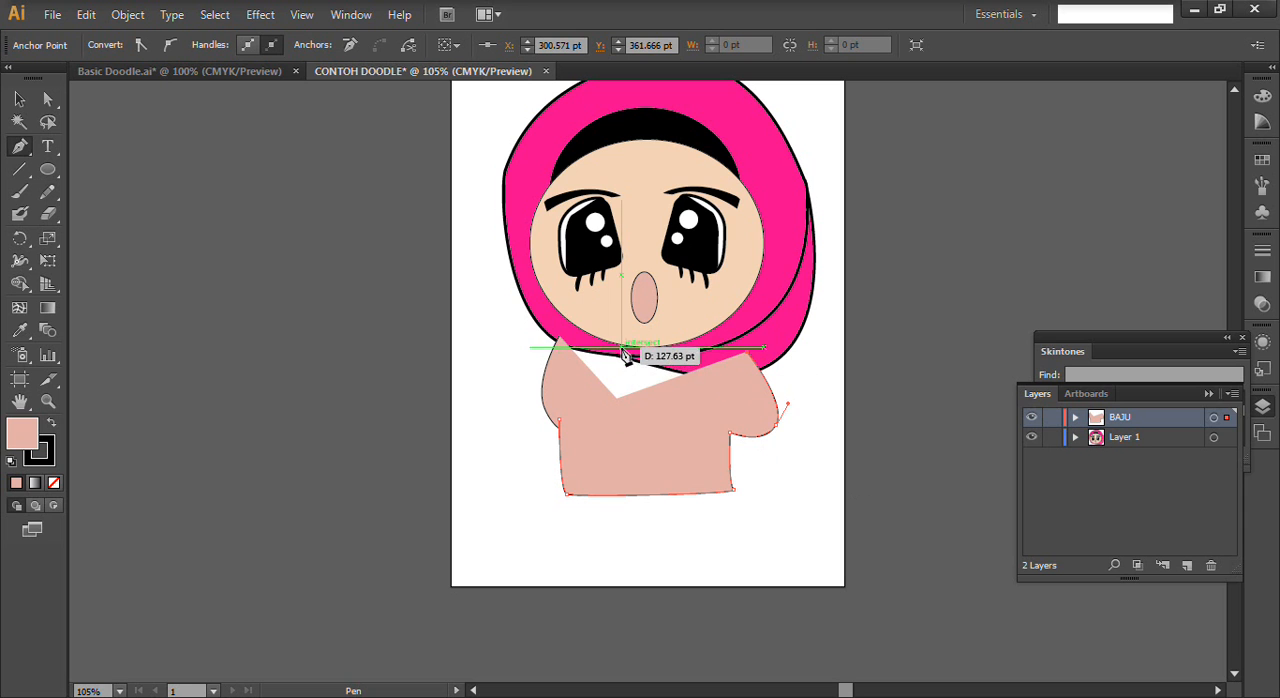
click(560, 338)
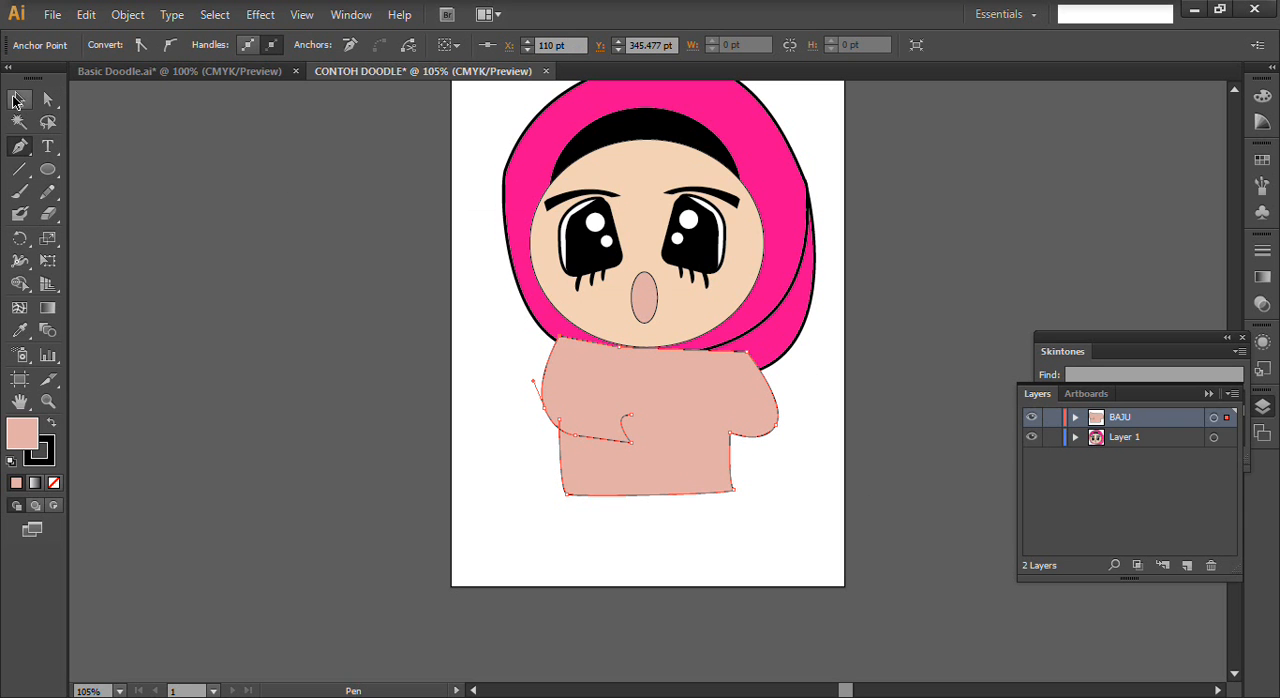
click(19, 99)
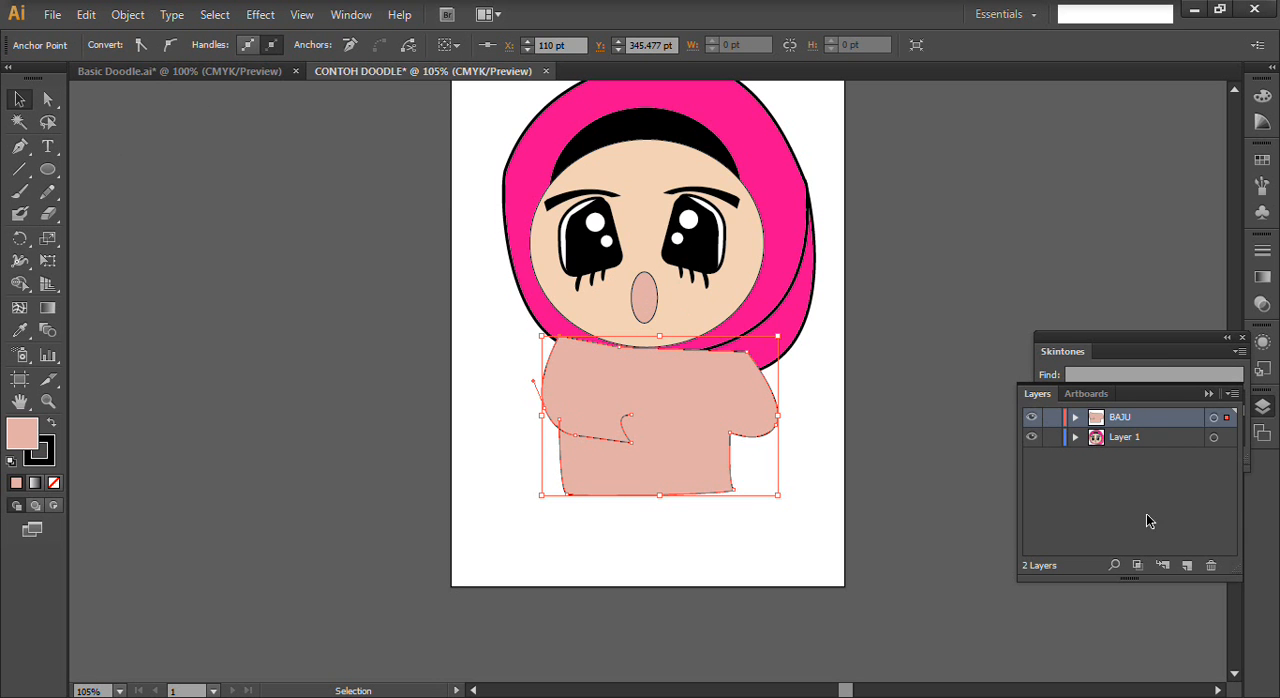
- Move the BAJU layer below Layer 1, fill the shirt shape with bright cyan blue, and deselect it
drag(1145, 426, 1158, 463)
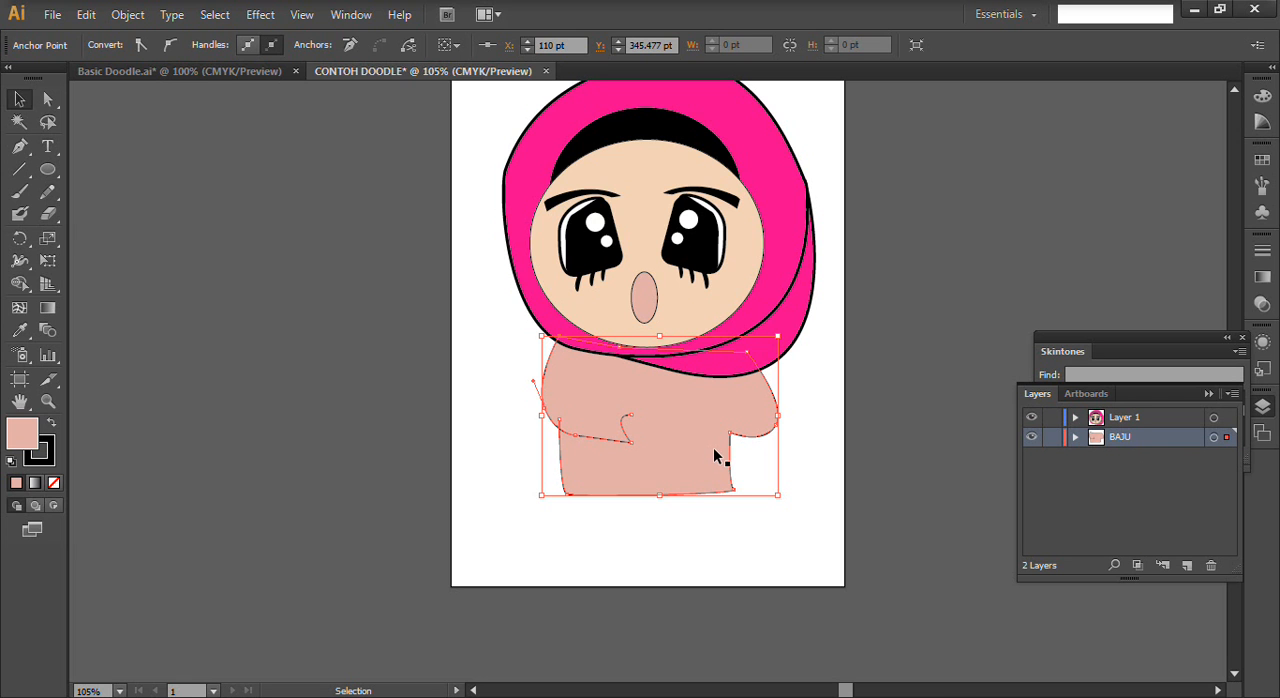
click(676, 430)
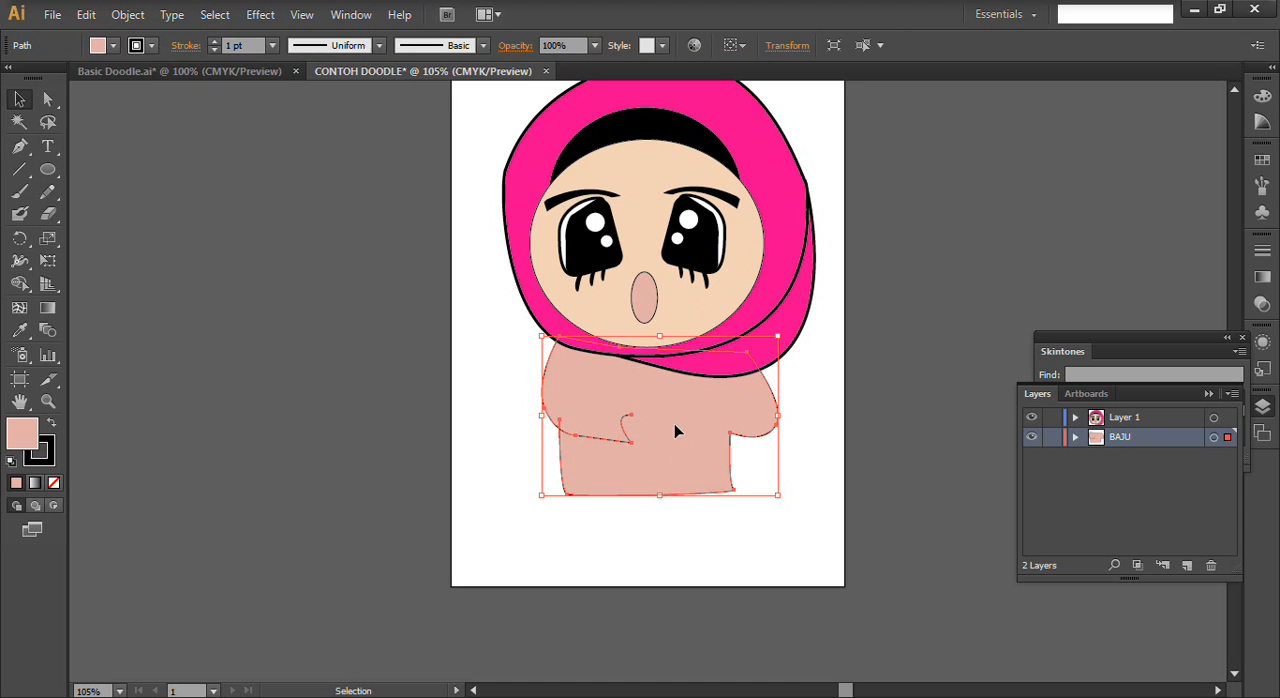
click(113, 45)
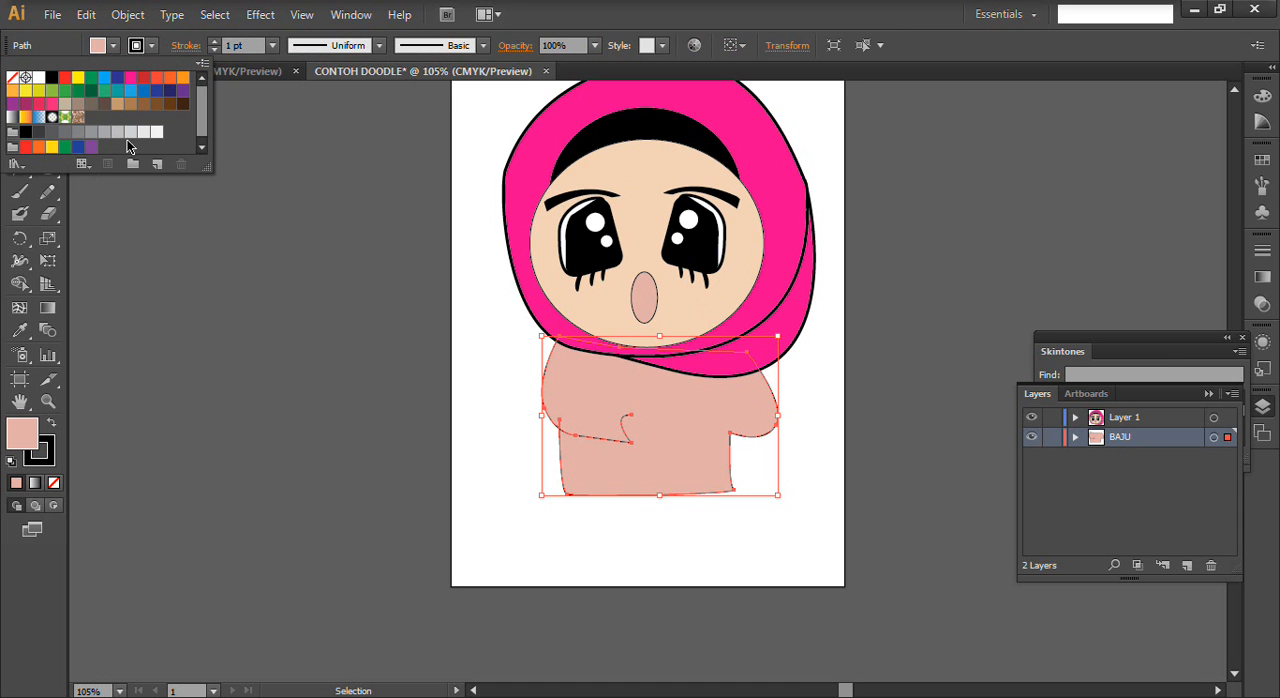
click(104, 79)
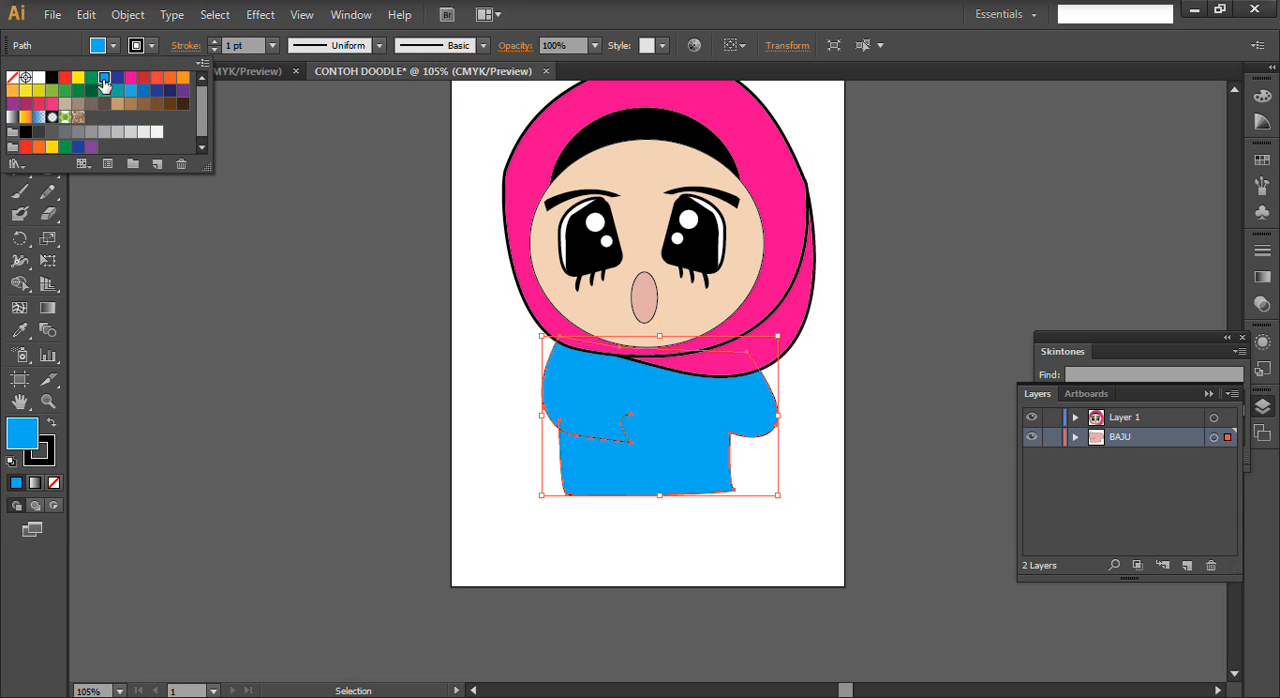
click(599, 435)
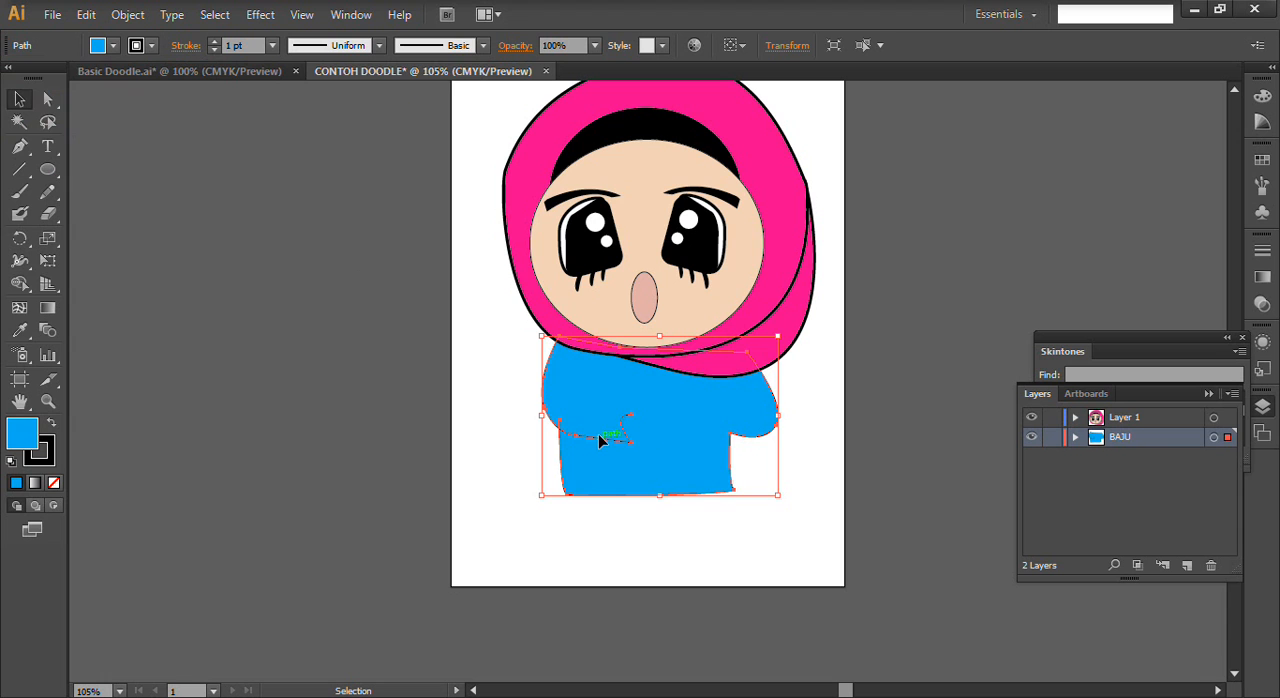
click(404, 384)
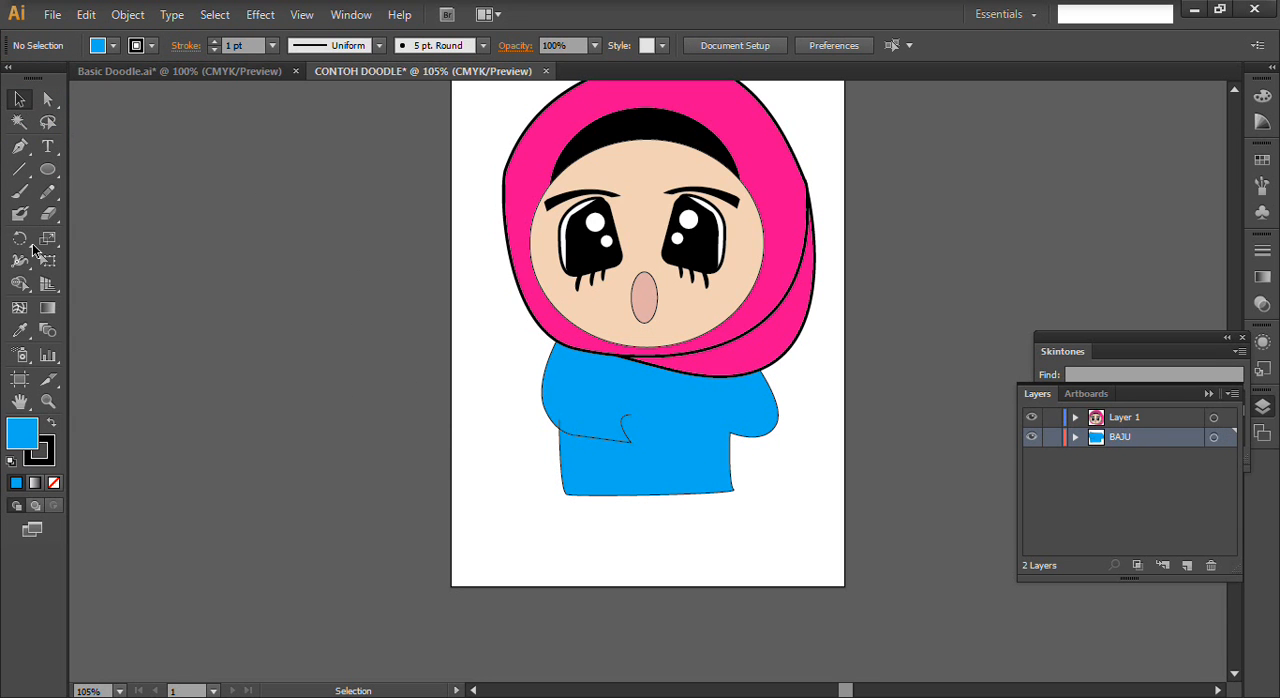
- Draw the left sleeve's upper edge from the cuff leftward with a short upturned end, remove stray segments, and deselect the path
click(20, 147)
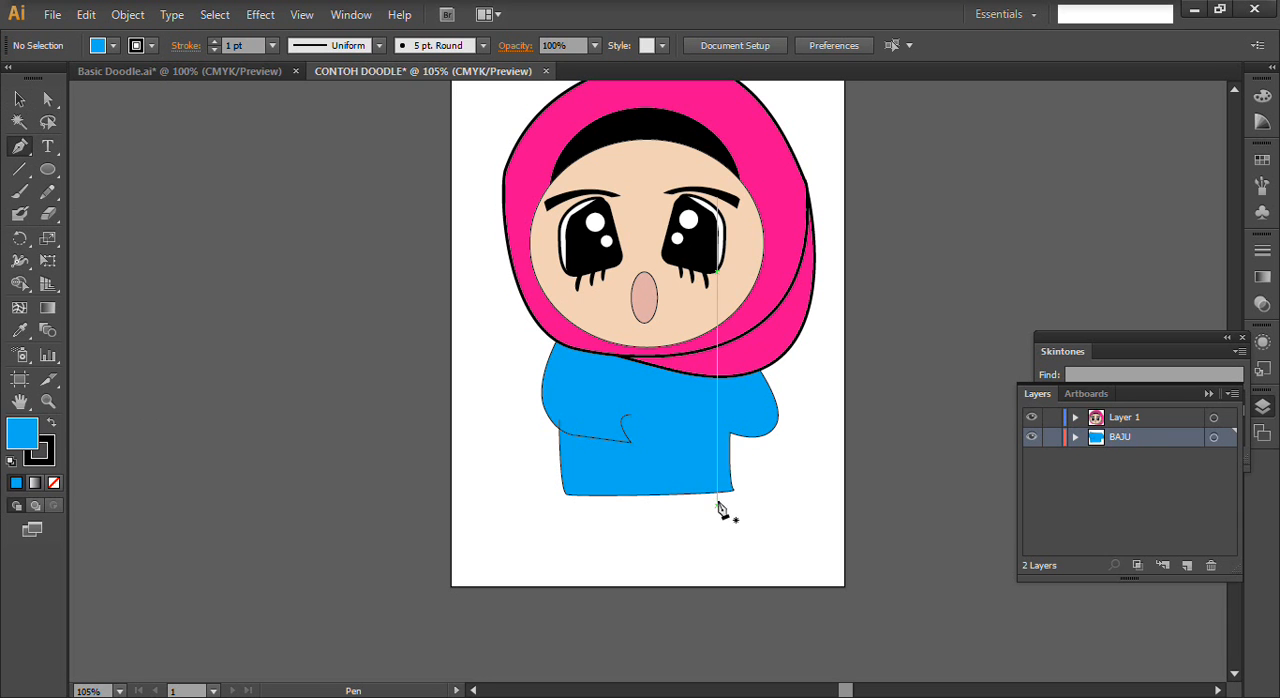
click(631, 419)
drag(578, 398, 577, 388)
click(576, 377)
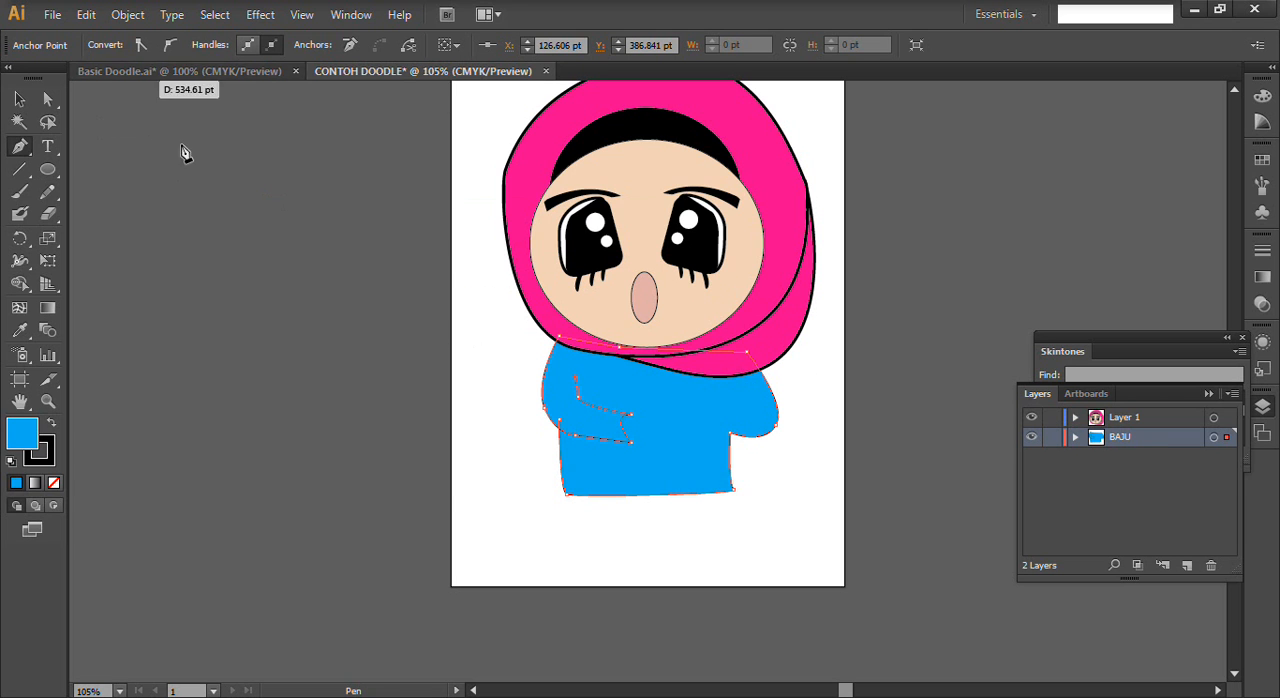
click(632, 495)
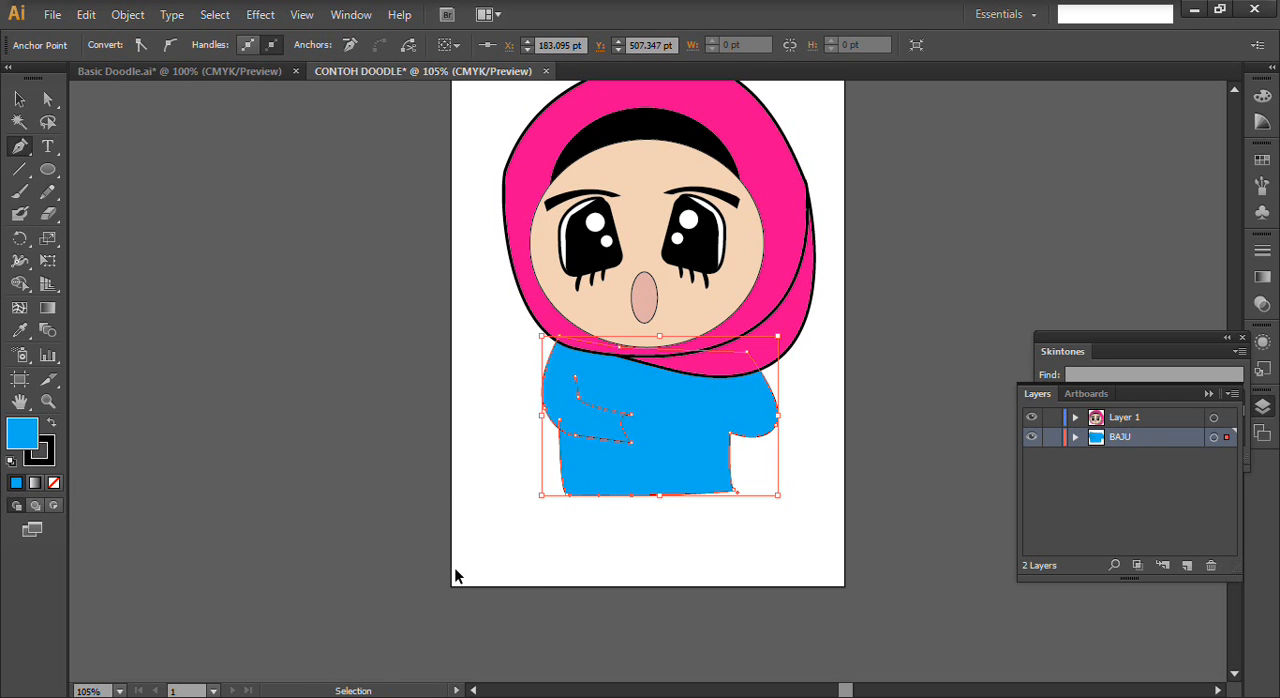
key(ctrl+z)
click(576, 543)
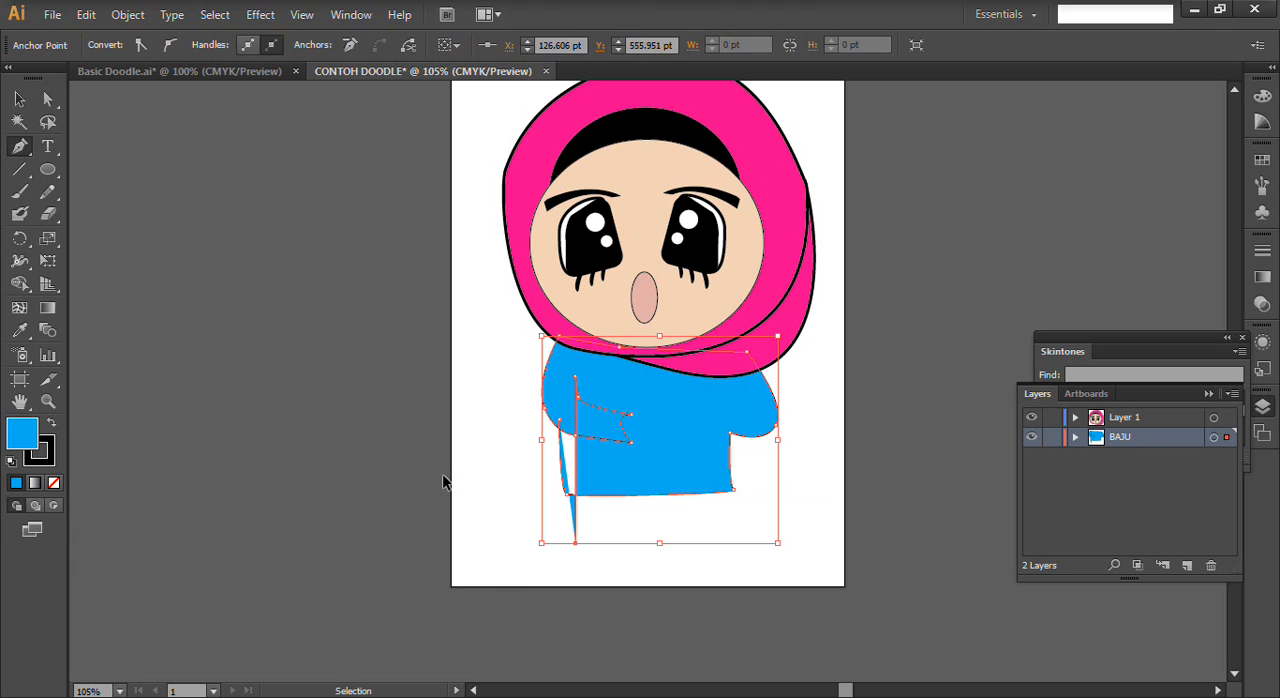
key(ctrl+z)
click(19, 99)
click(513, 460)
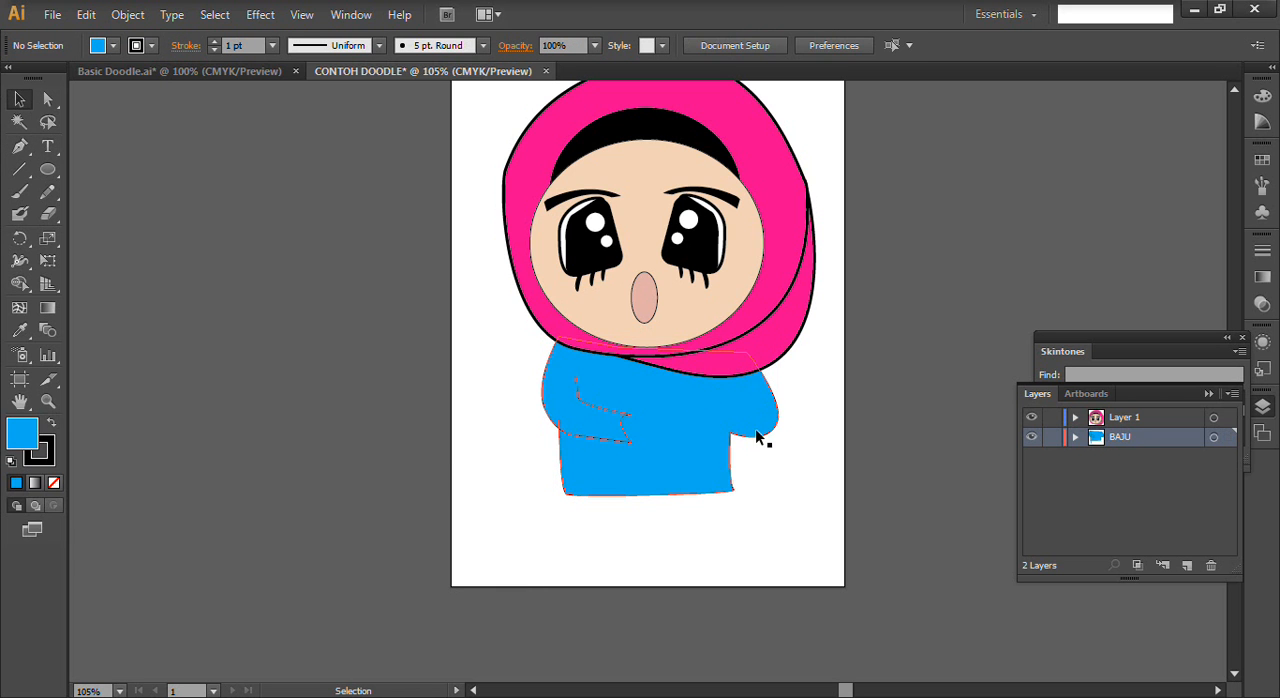
- Draw the right sleeve's cuff and upper edge as an open path starting at the torso's right armpit, and deselect it
click(19, 146)
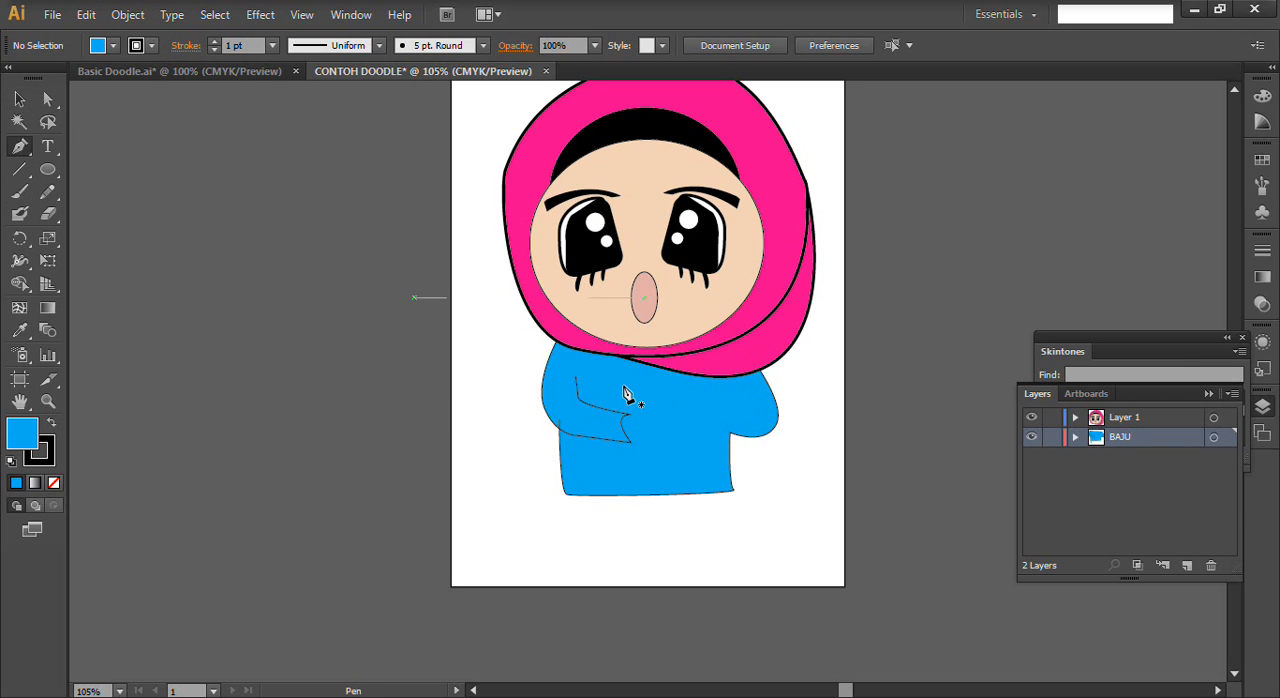
click(735, 437)
click(664, 406)
drag(688, 396, 696, 374)
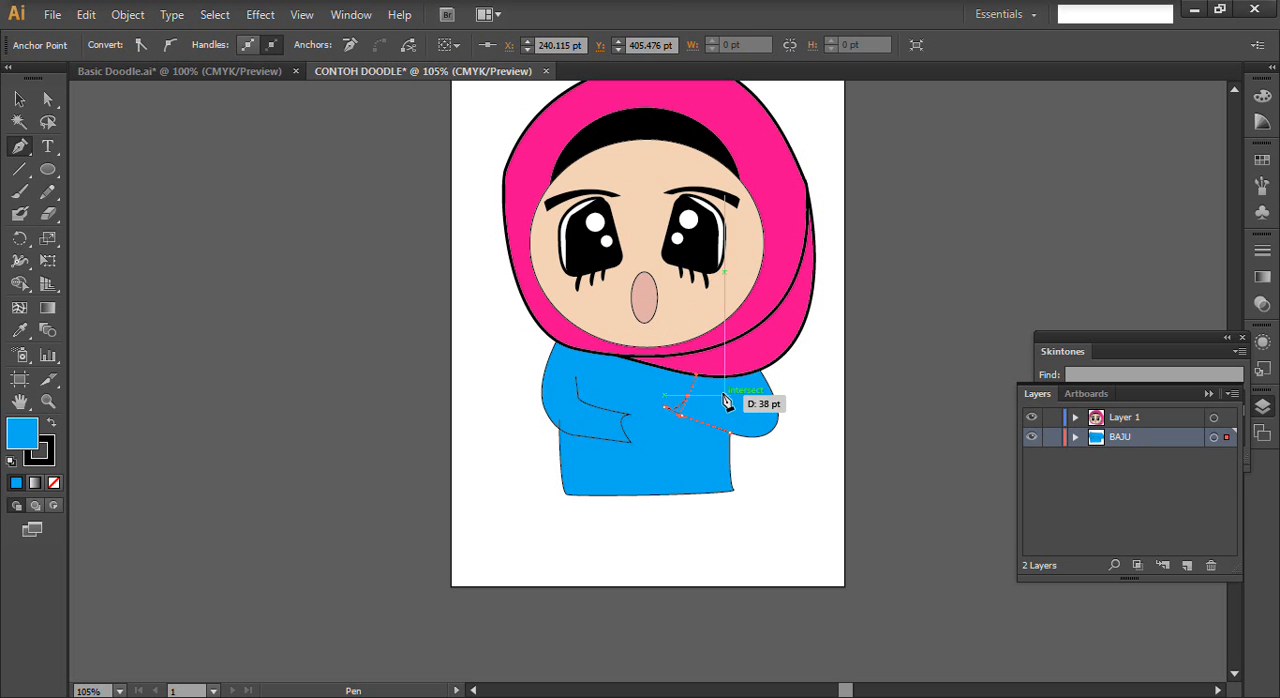
click(718, 396)
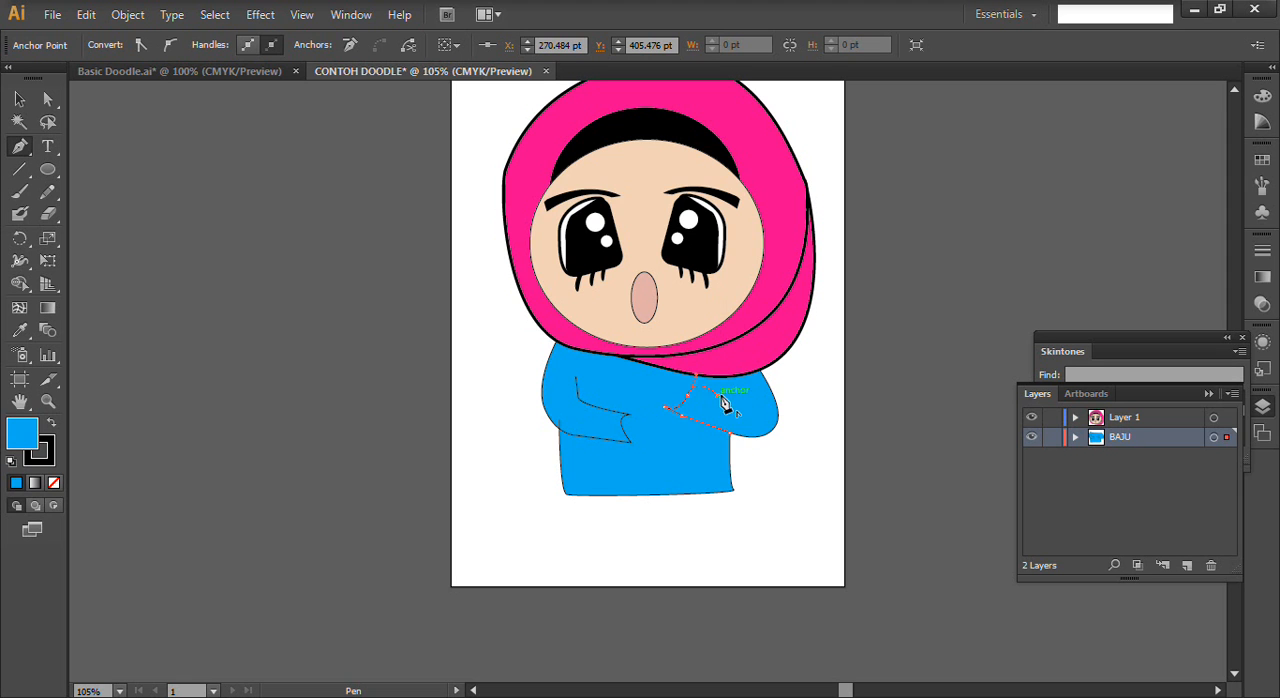
click(733, 395)
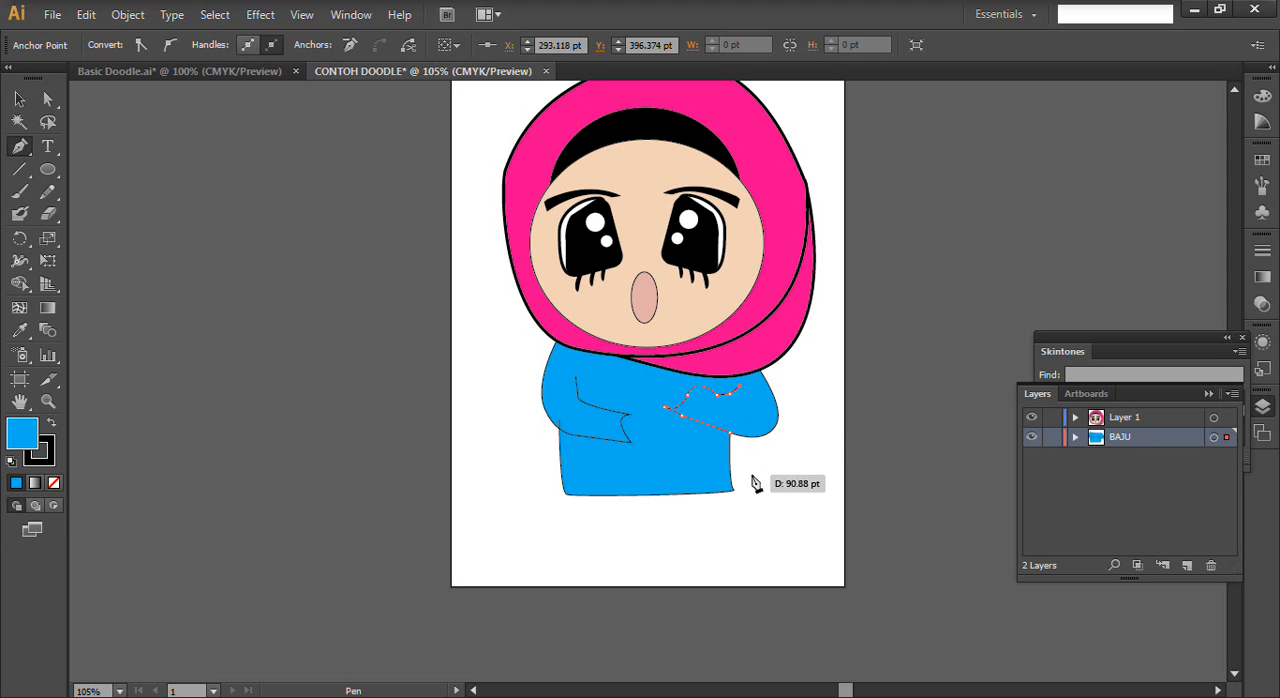
click(19, 100)
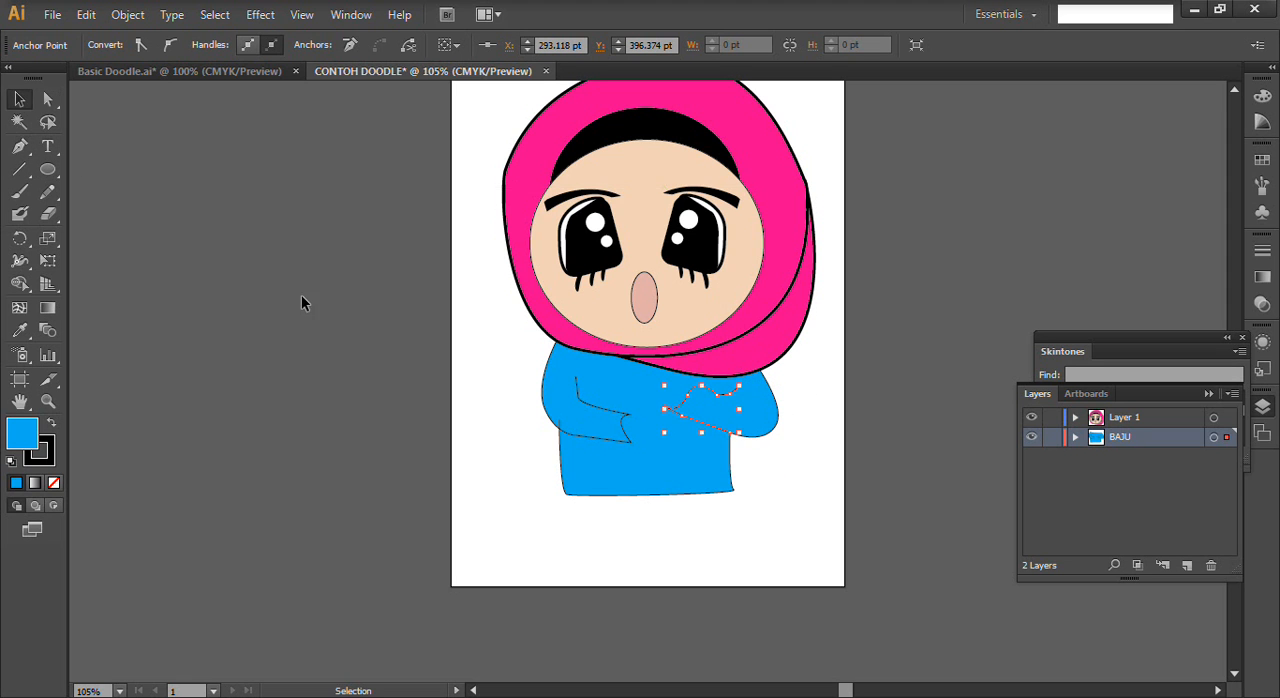
click(487, 420)
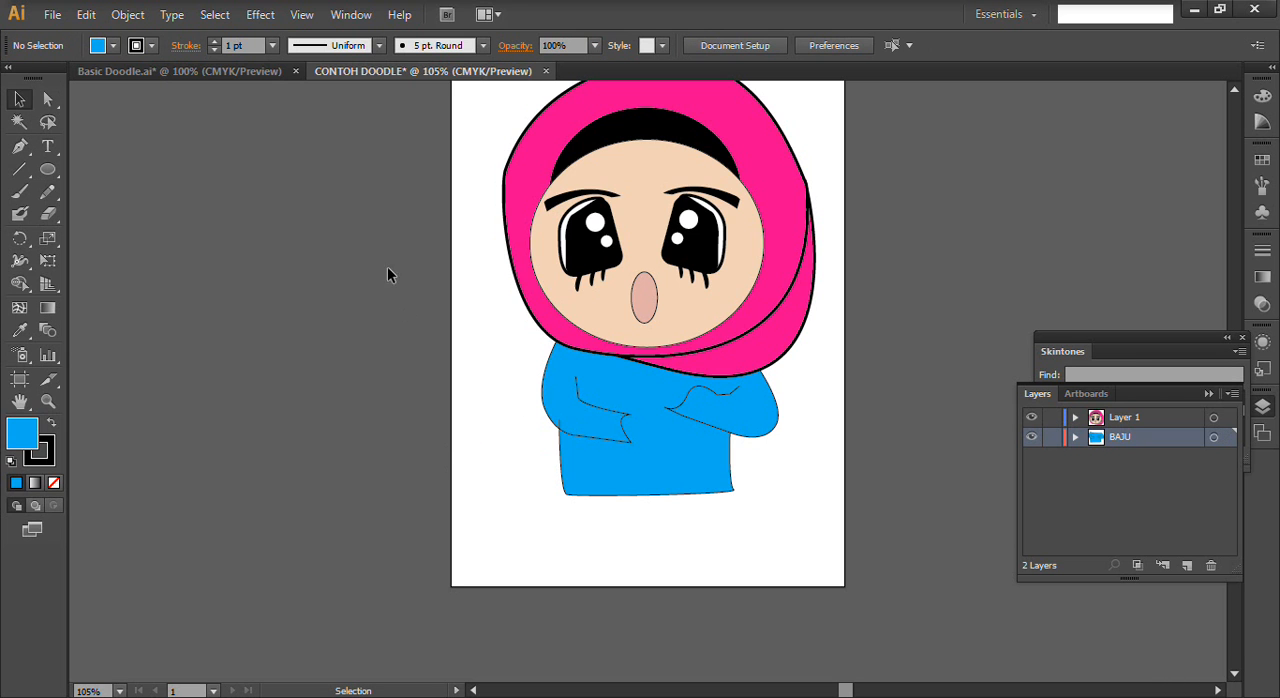
- Draw a small circle as the hand at the left sleeve's cuff and fill it with the lightest Skintones swatch
click(47, 169)
click(122, 214)
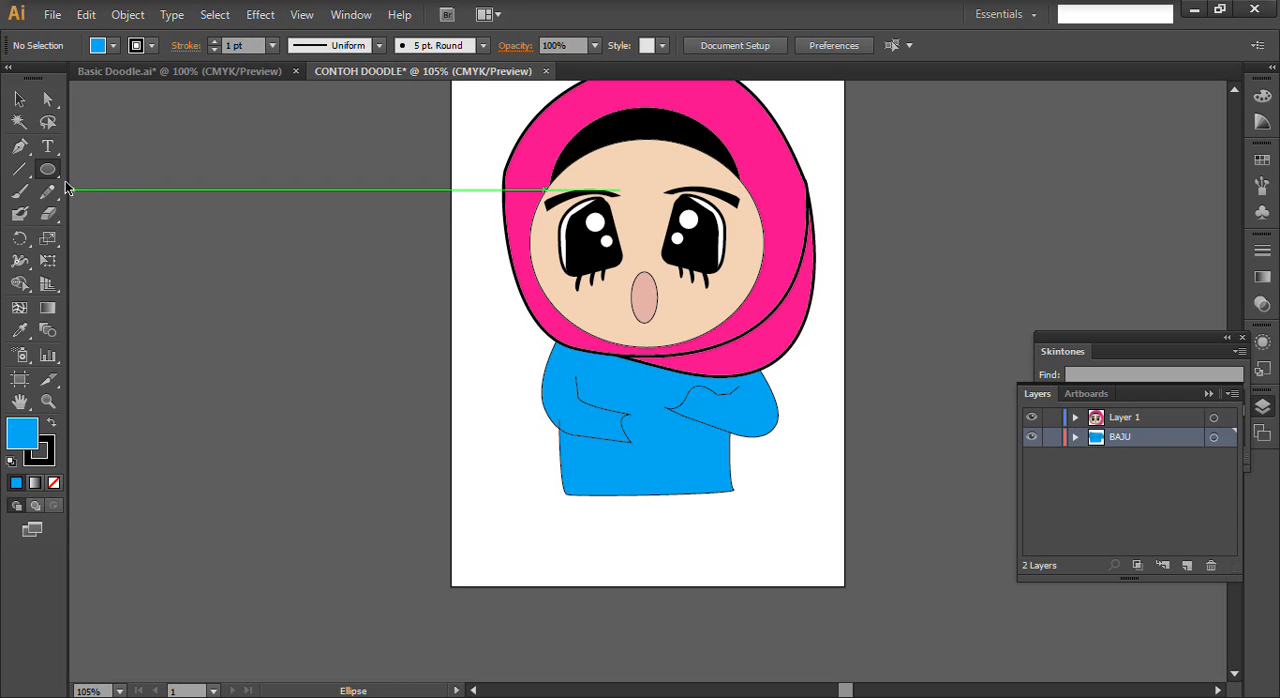
drag(620, 410, 655, 443)
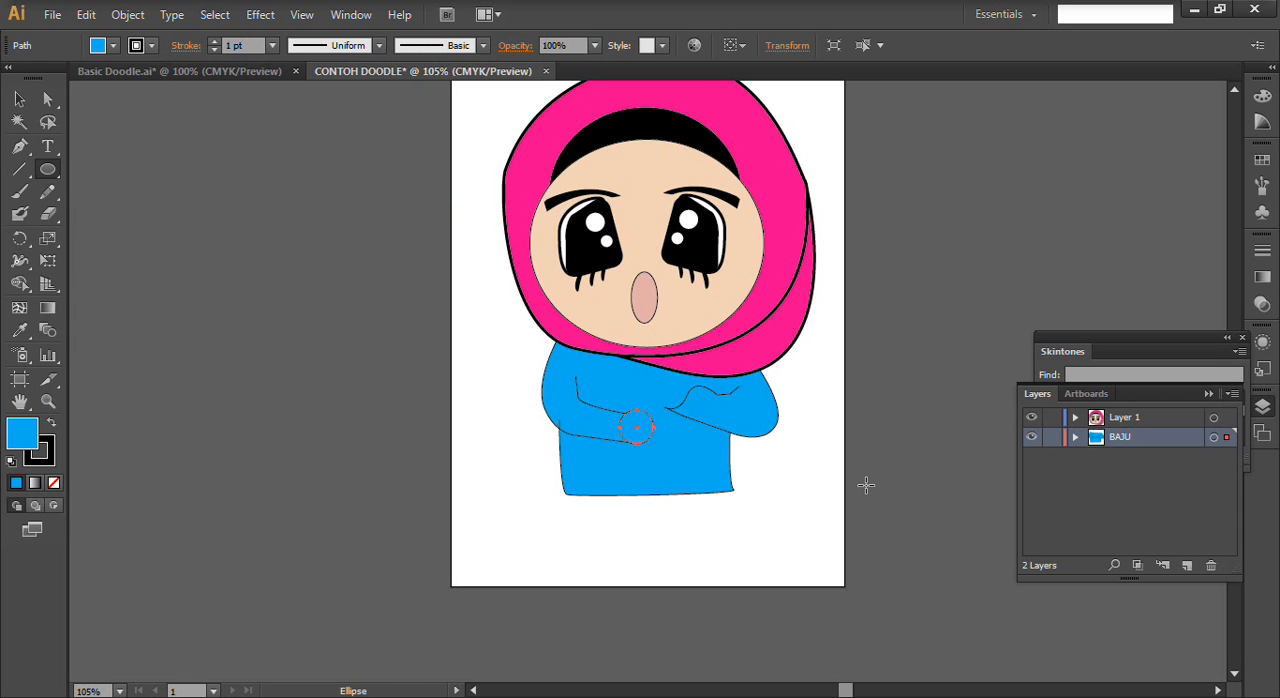
click(1078, 340)
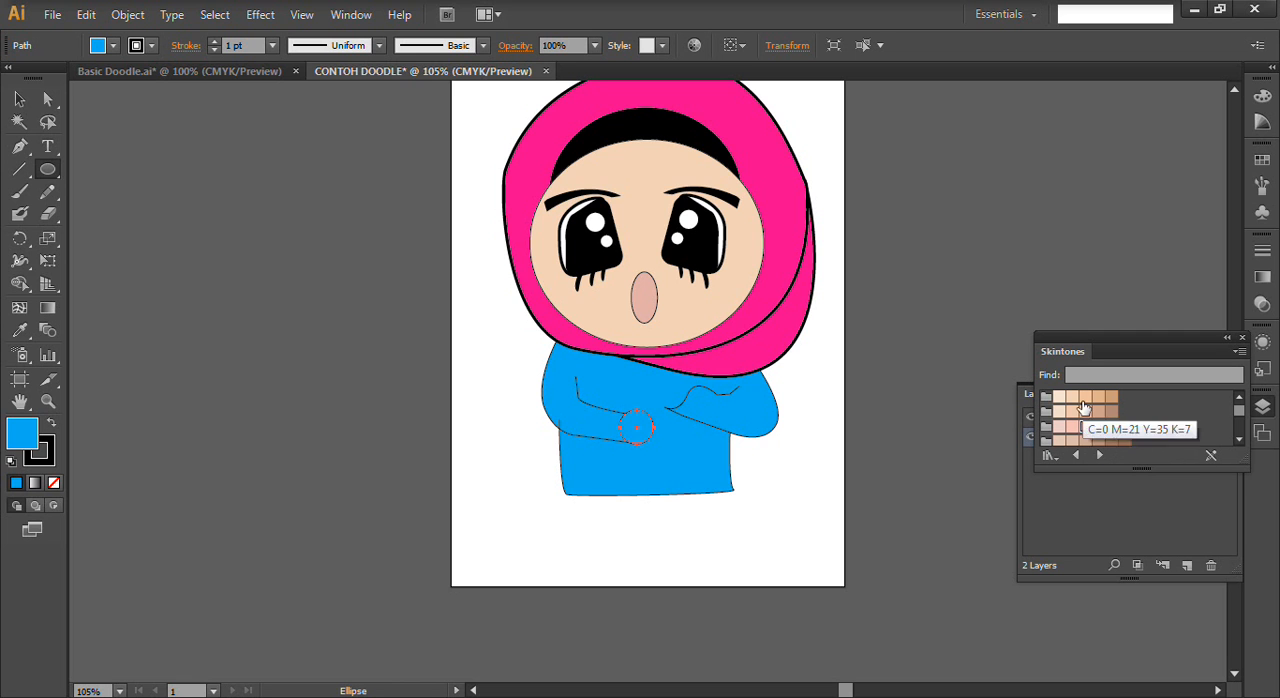
click(1058, 397)
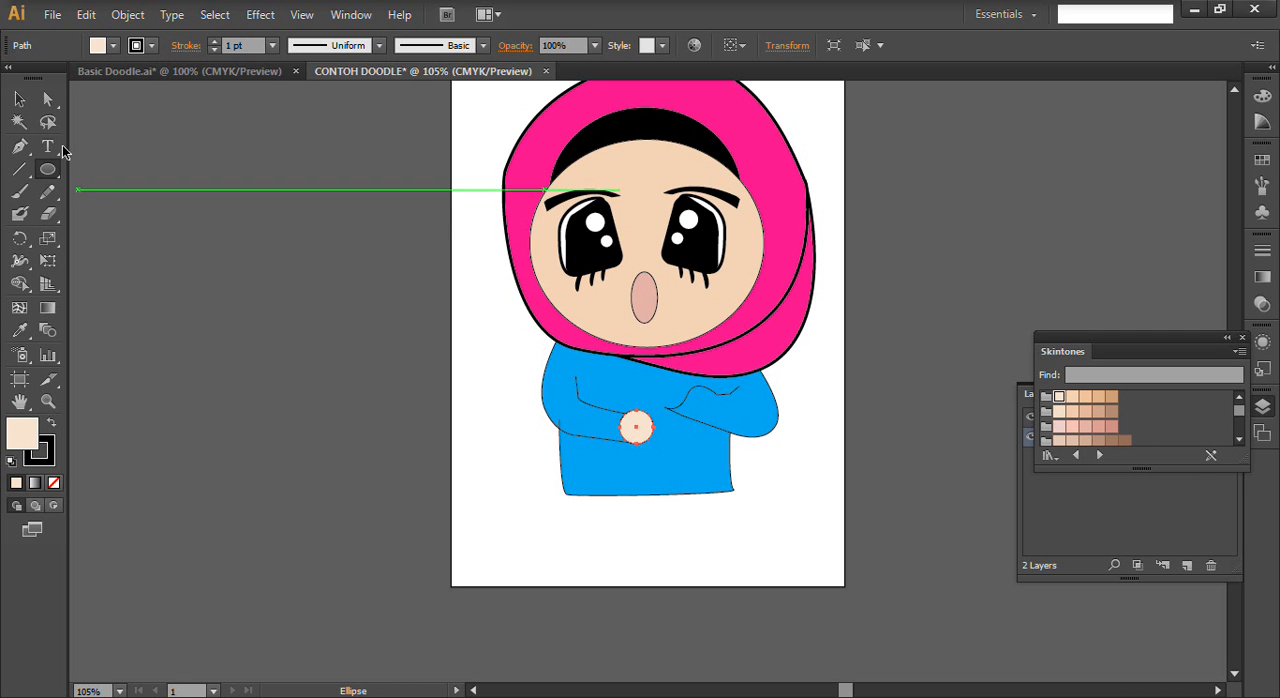
- Duplicate the hand circle onto the right sleeve's cuff and deselect it
click(19, 100)
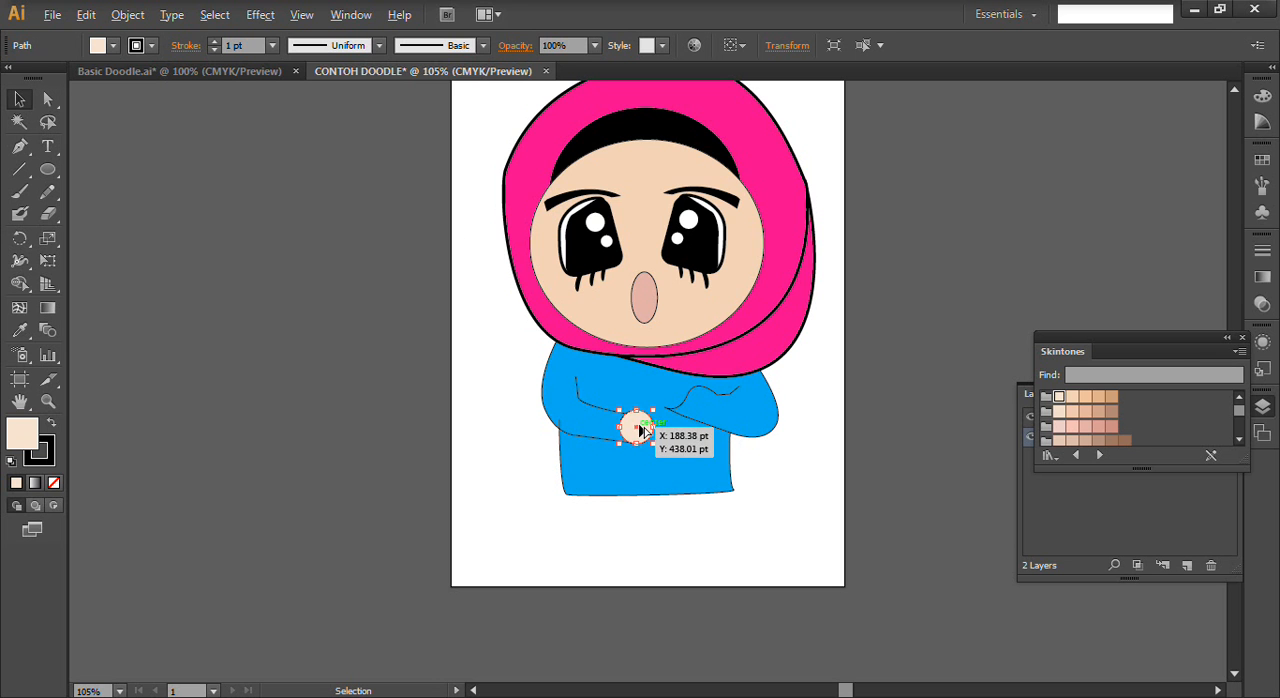
drag(655, 427, 689, 392)
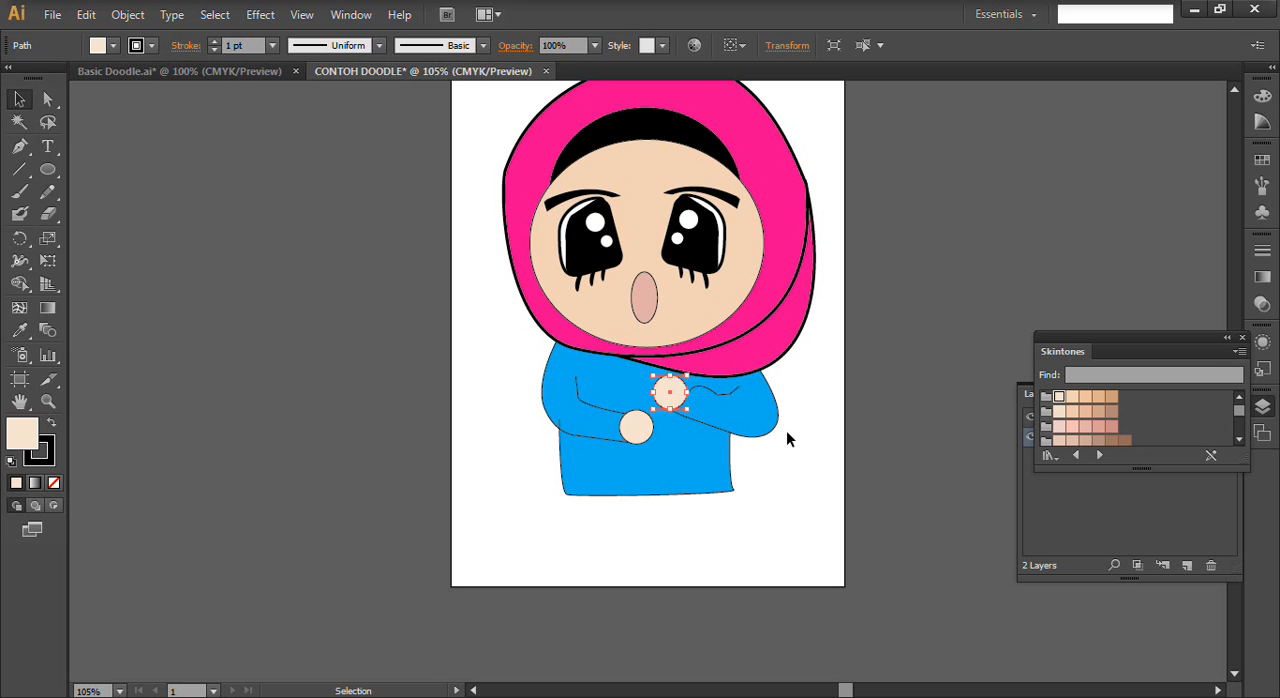
click(818, 488)
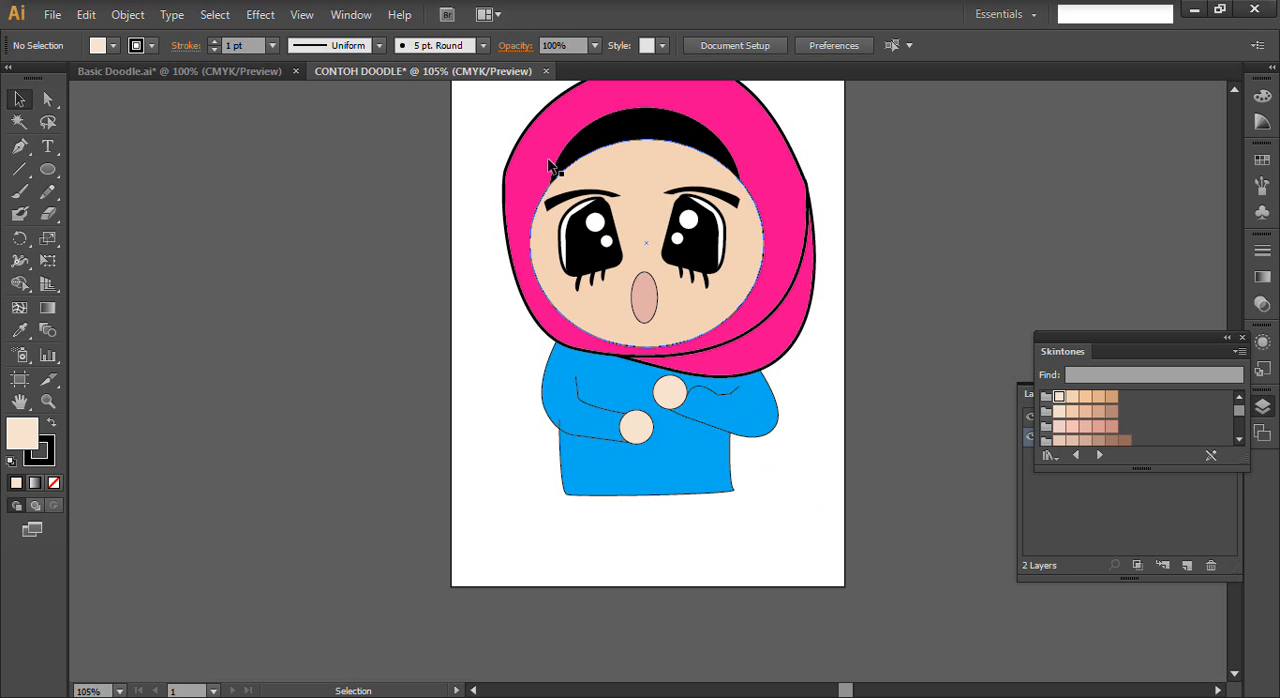
- Check the skirt in Basic Doodle, return to CONTOH DOODLE, and add a new layer named SKIRT above BAJU
click(183, 70)
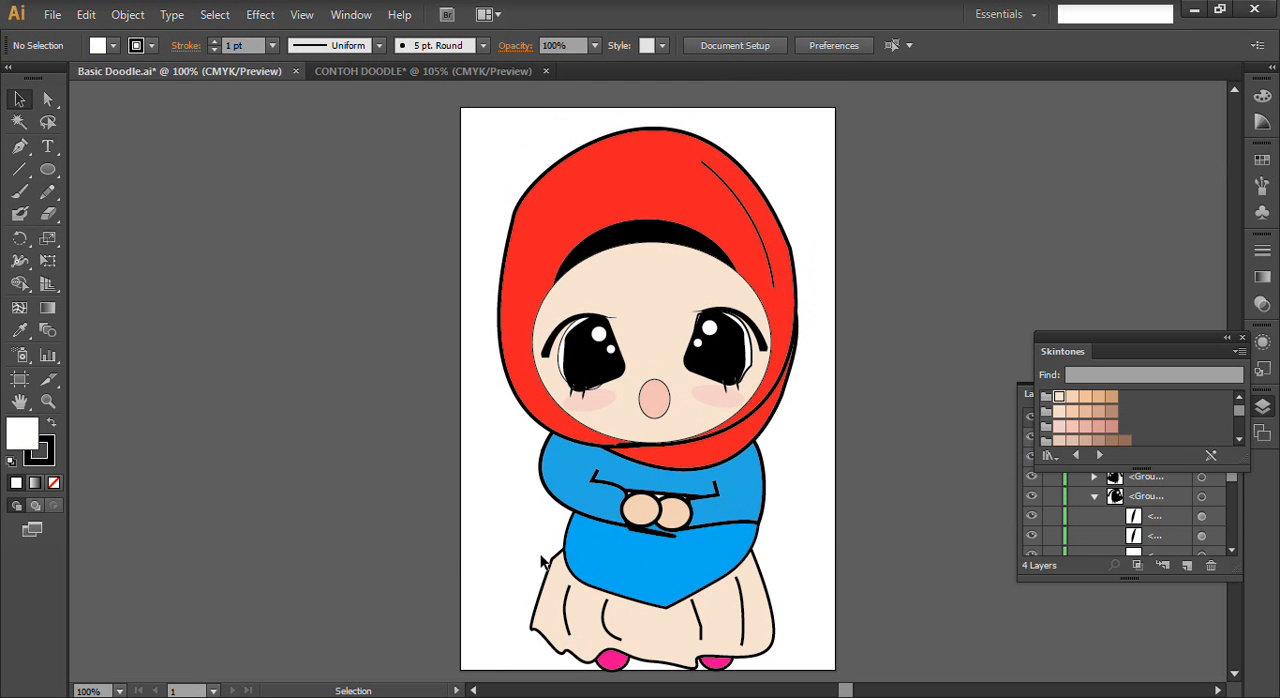
click(392, 73)
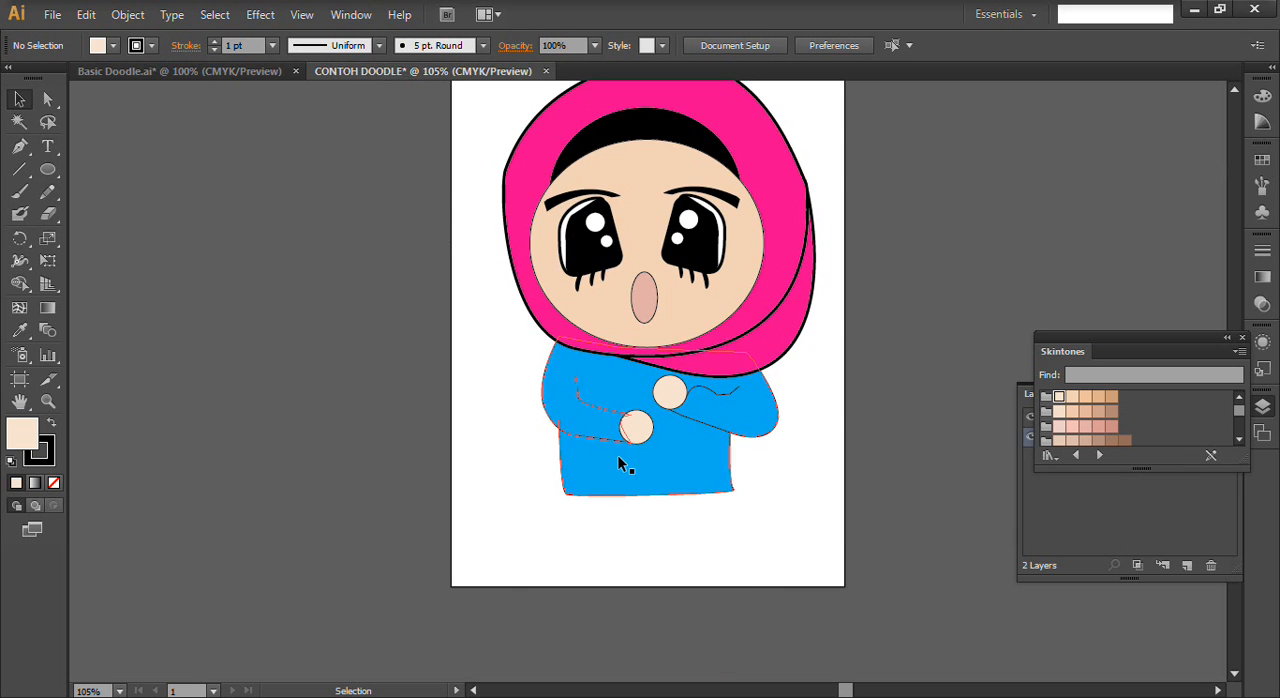
click(19, 146)
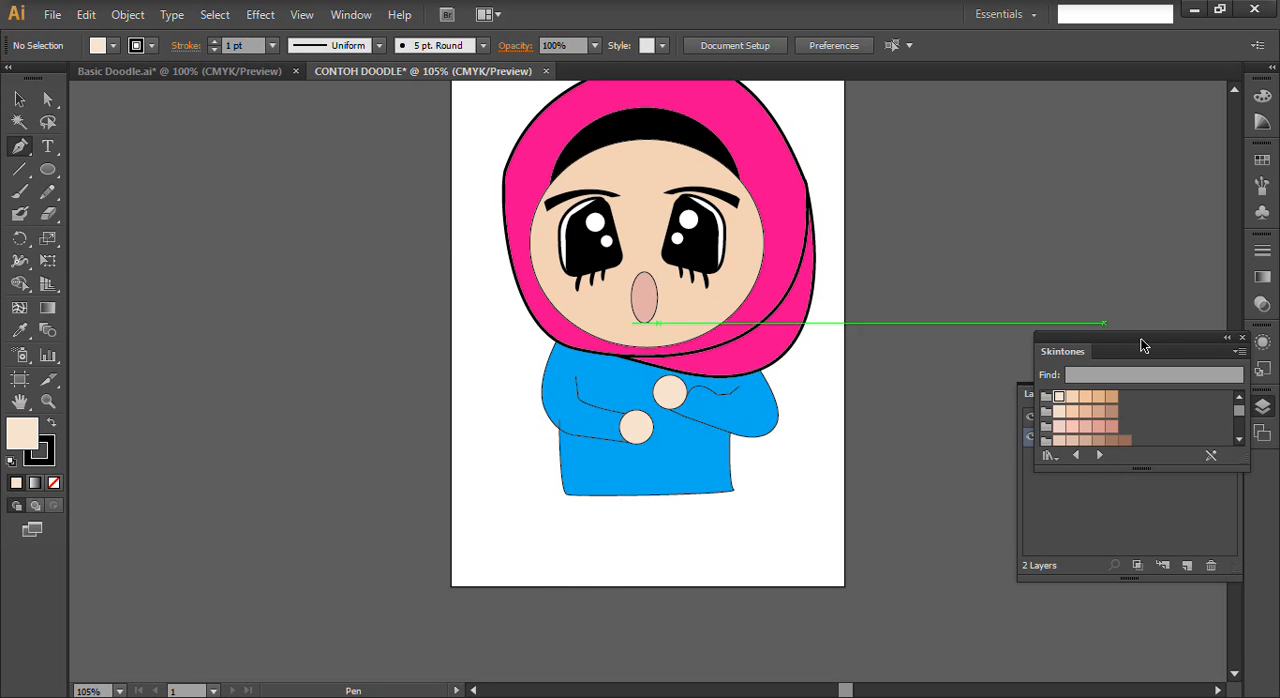
drag(1190, 335, 1156, 195)
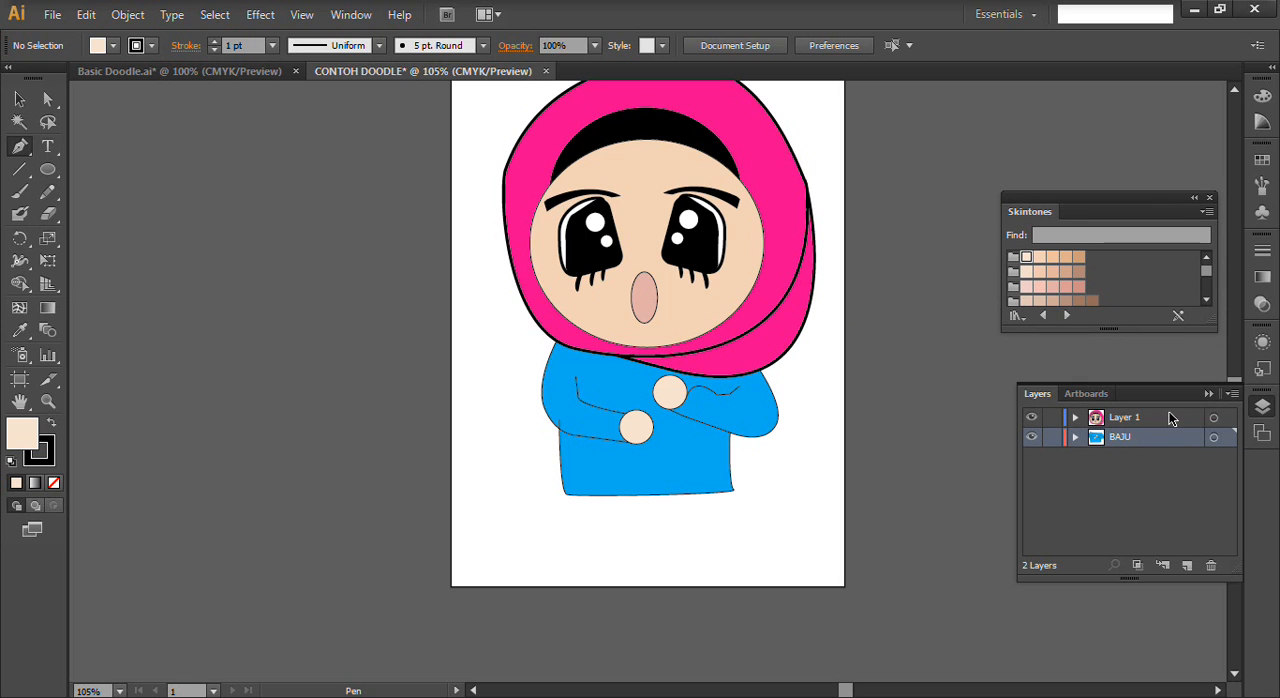
click(1186, 565)
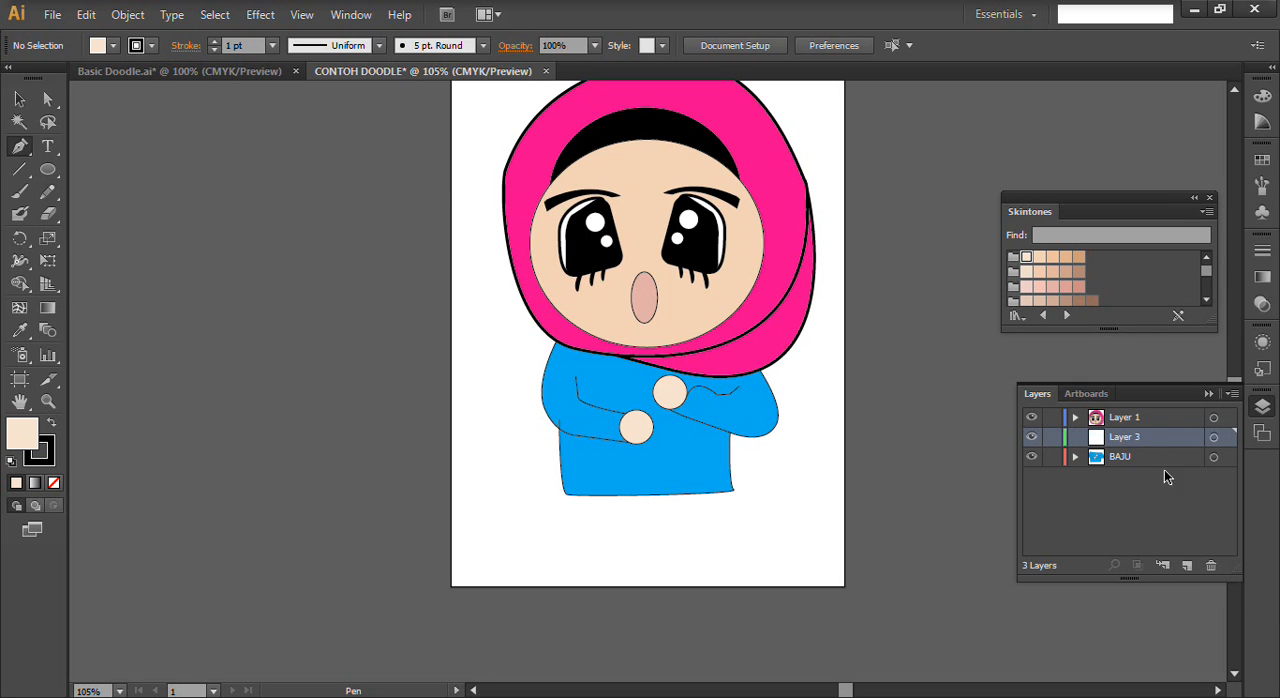
double_click(1126, 442)
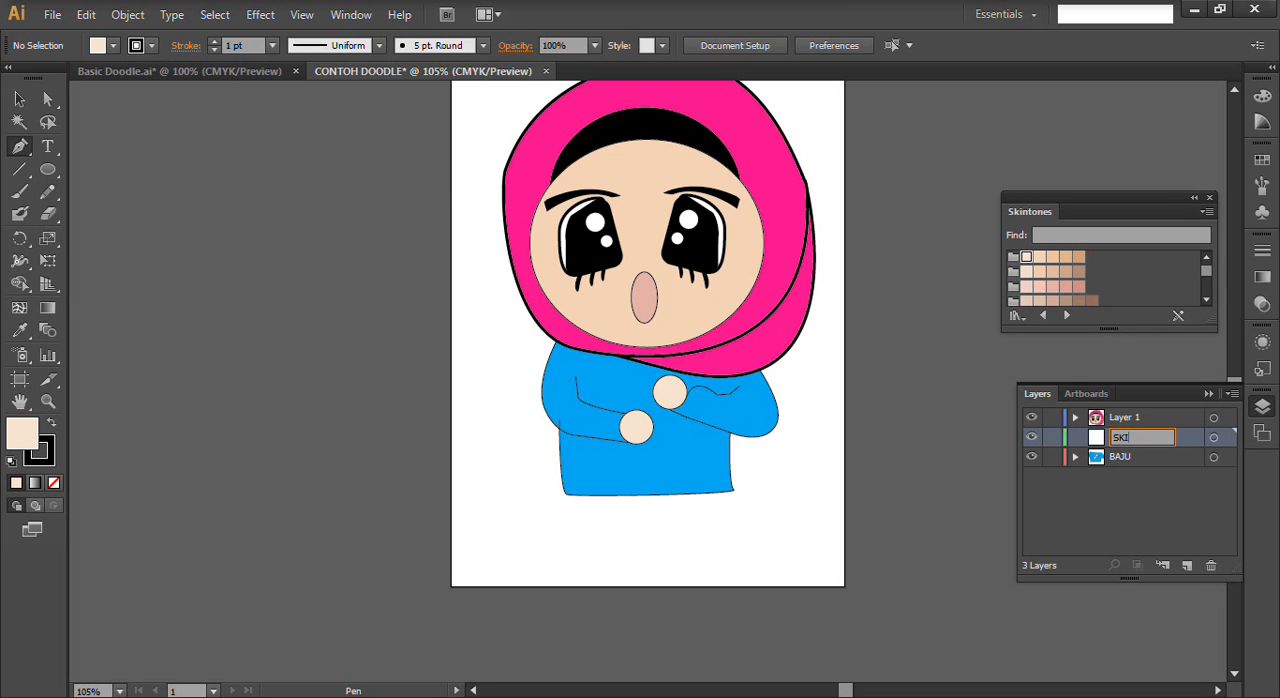
text(SKIRT)
key(Return)
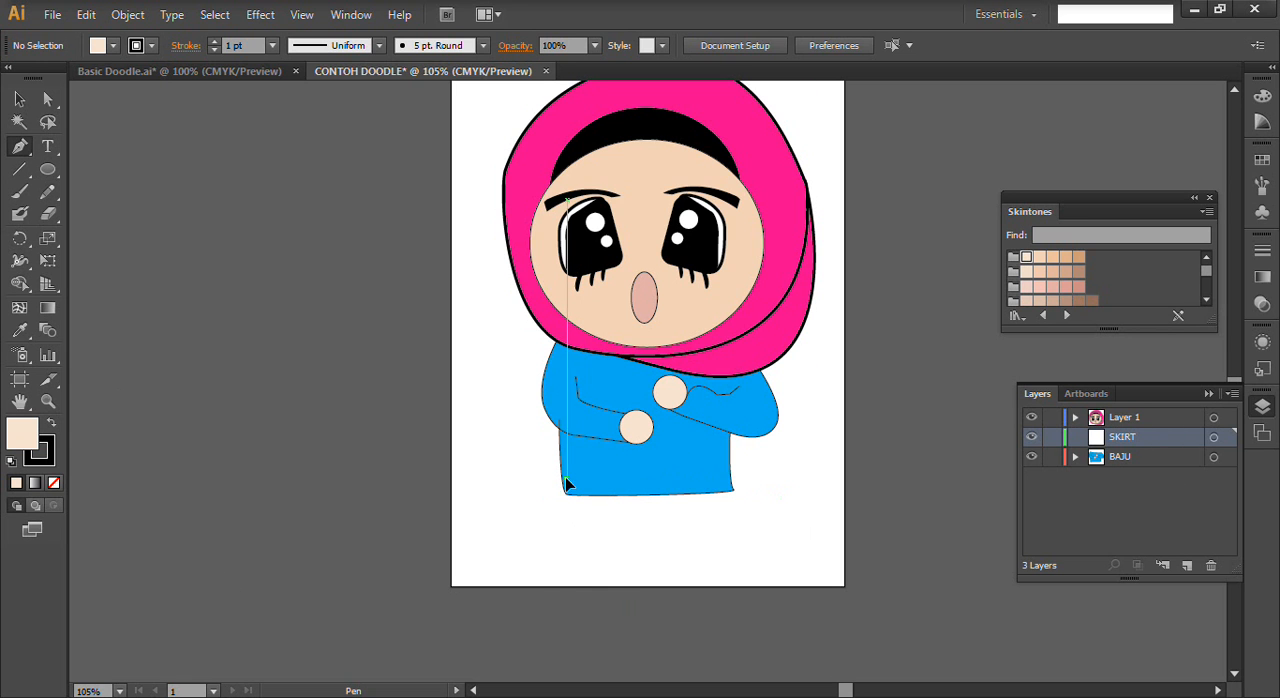
- Draw the skirt below the shirt with the Pen tool as a closed shape with flared sides and a wavy hem
click(566, 478)
mouse_move(554, 562)
mouse_down()
mouse_move(566, 591)
mouse_move(586, 592)
mouse_move(611, 573)
mouse_move(684, 576)
mouse_move(713, 545)
mouse_move(729, 570)
mouse_move(746, 564)
mouse_up()
click(753, 567)
click(752, 519)
drag(749, 489, 742, 483)
click(732, 479)
click(602, 471)
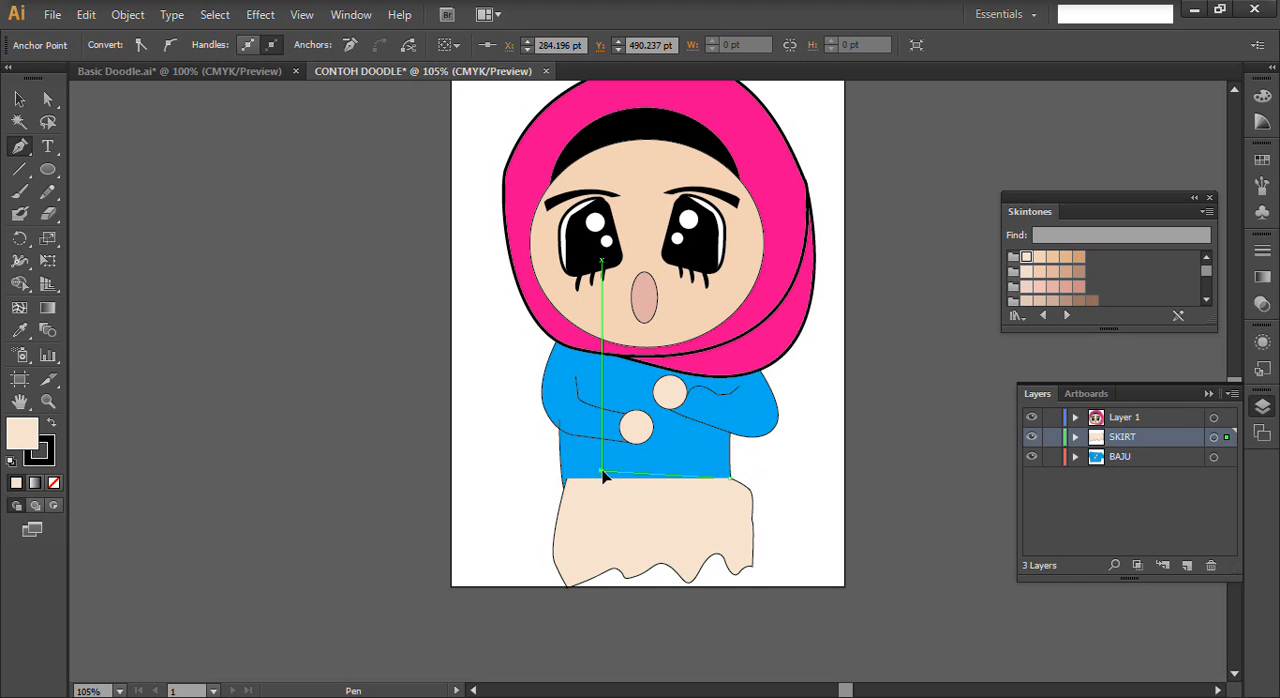
click(570, 485)
key(v)
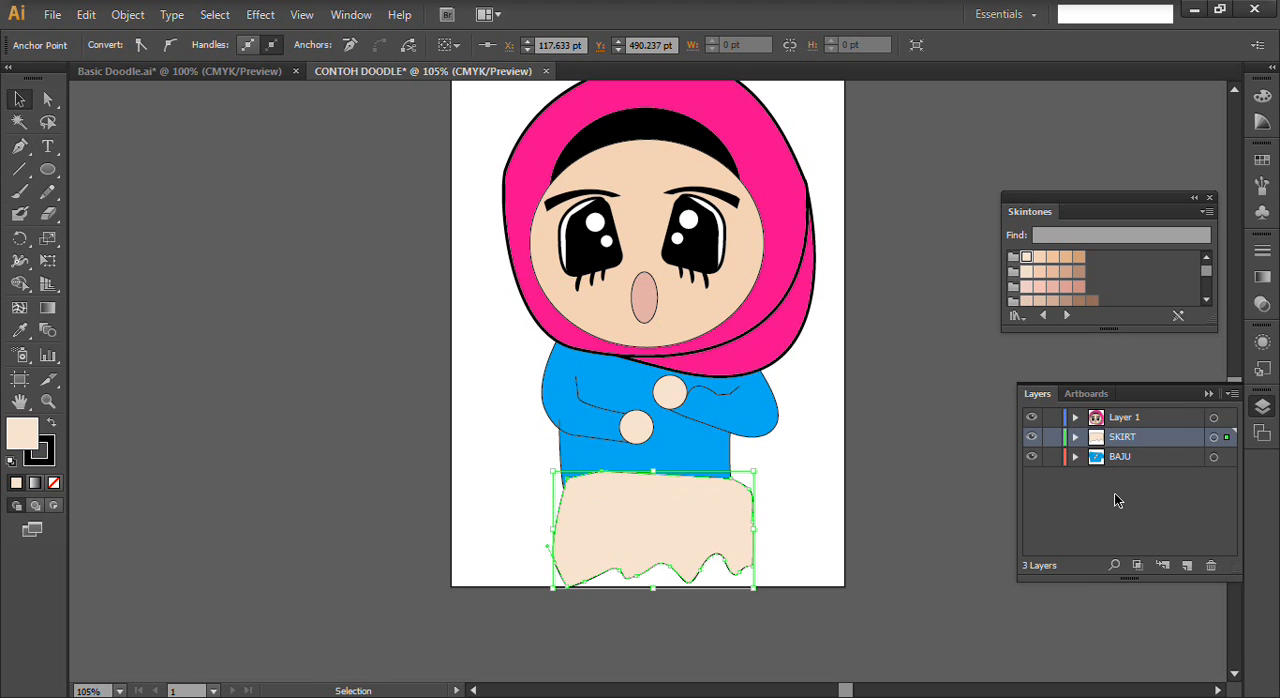
- Move the SKIRT layer below BAJU and nudge the skirt slightly left under the shirt
drag(1145, 447, 1155, 472)
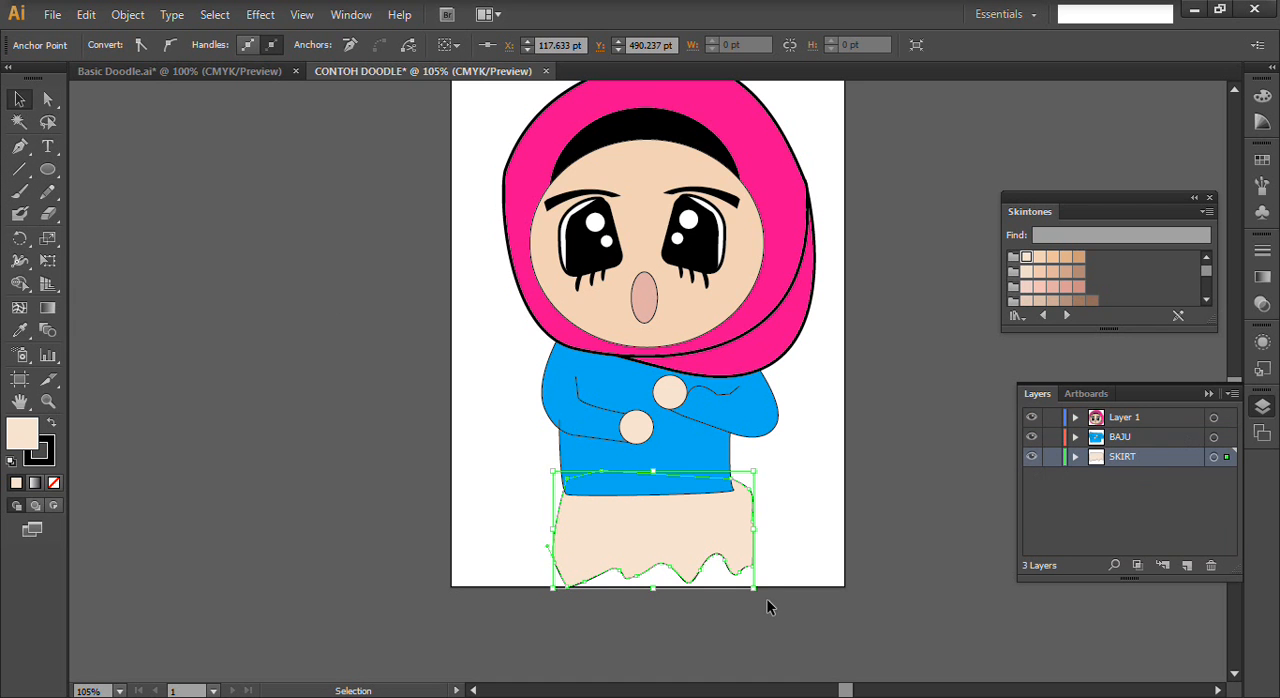
click(677, 541)
key(Left)
key(Left)
key(Left)
key(Left)
key(Left)
key(Left)
key(Left)
key(Down)
key(Down)
key(Down)
key(Up)
key(Up)
key(Up)
key(Up)
key(Up)
key(Up)
key(Down)
key(Down)
key(Down)
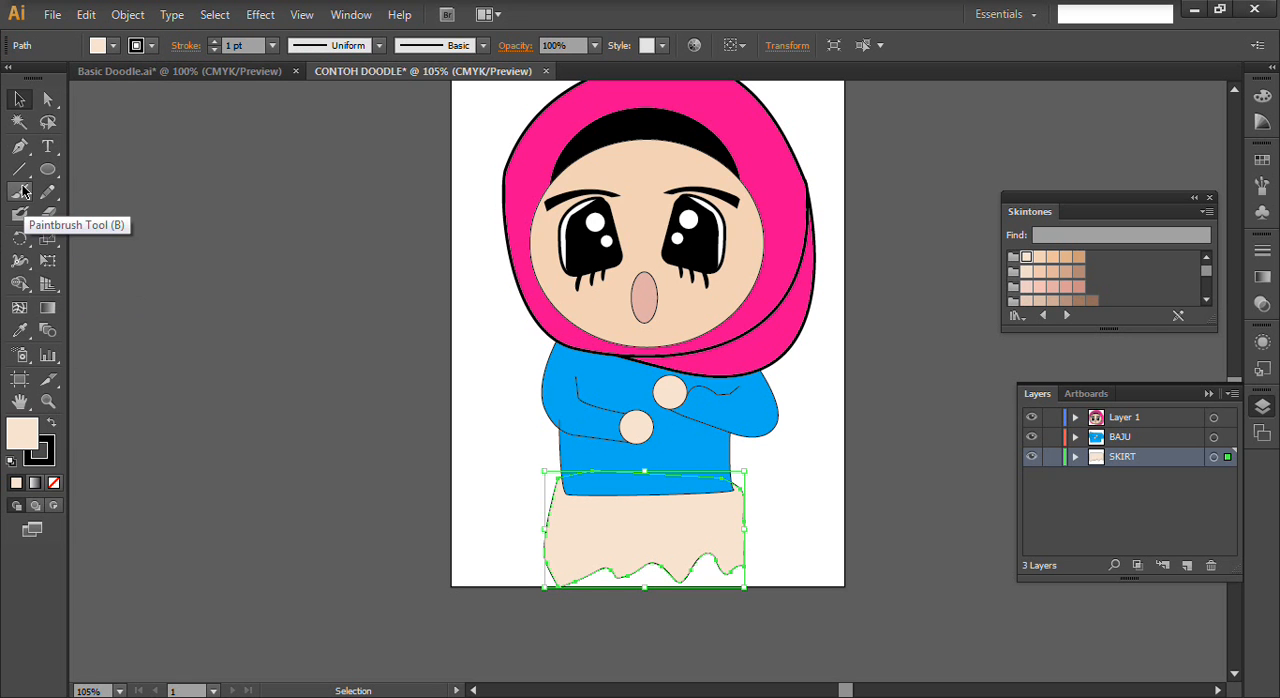
- Copy the headscarf's pink appearance to the skirt with the Eyedropper, and set the skirt's stroke to 1 pt
key(i)
click(745, 138)
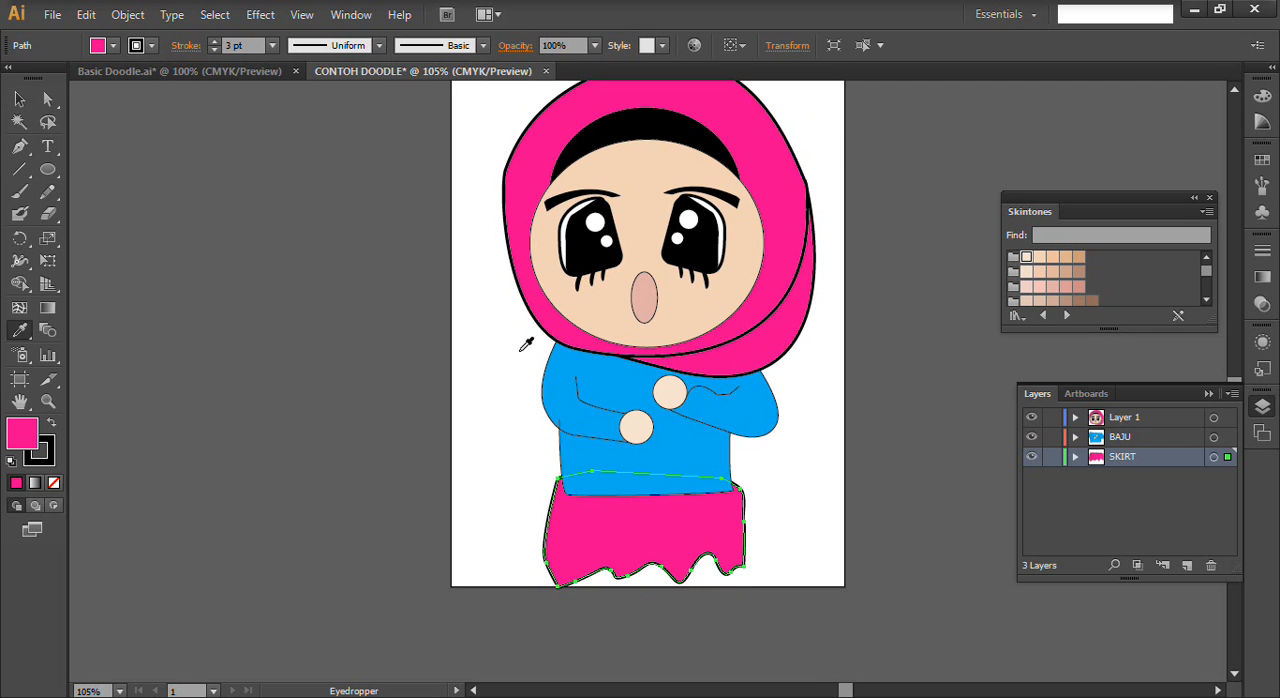
click(26, 102)
click(326, 410)
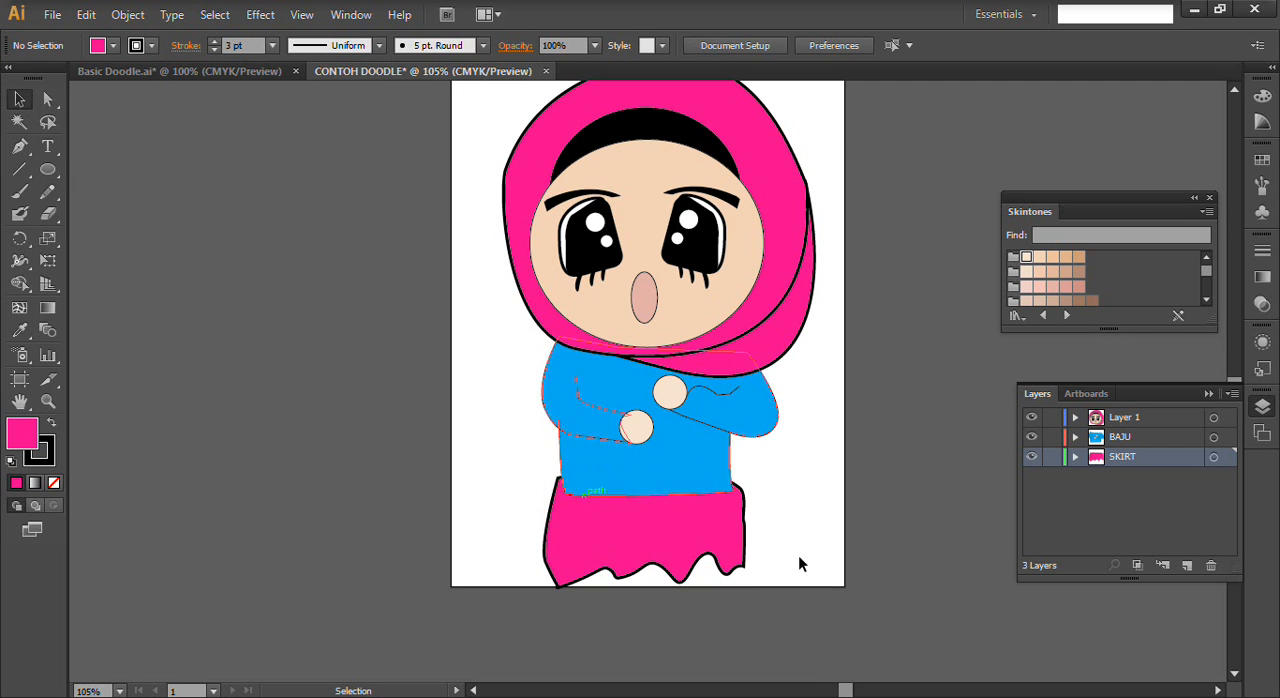
click(704, 568)
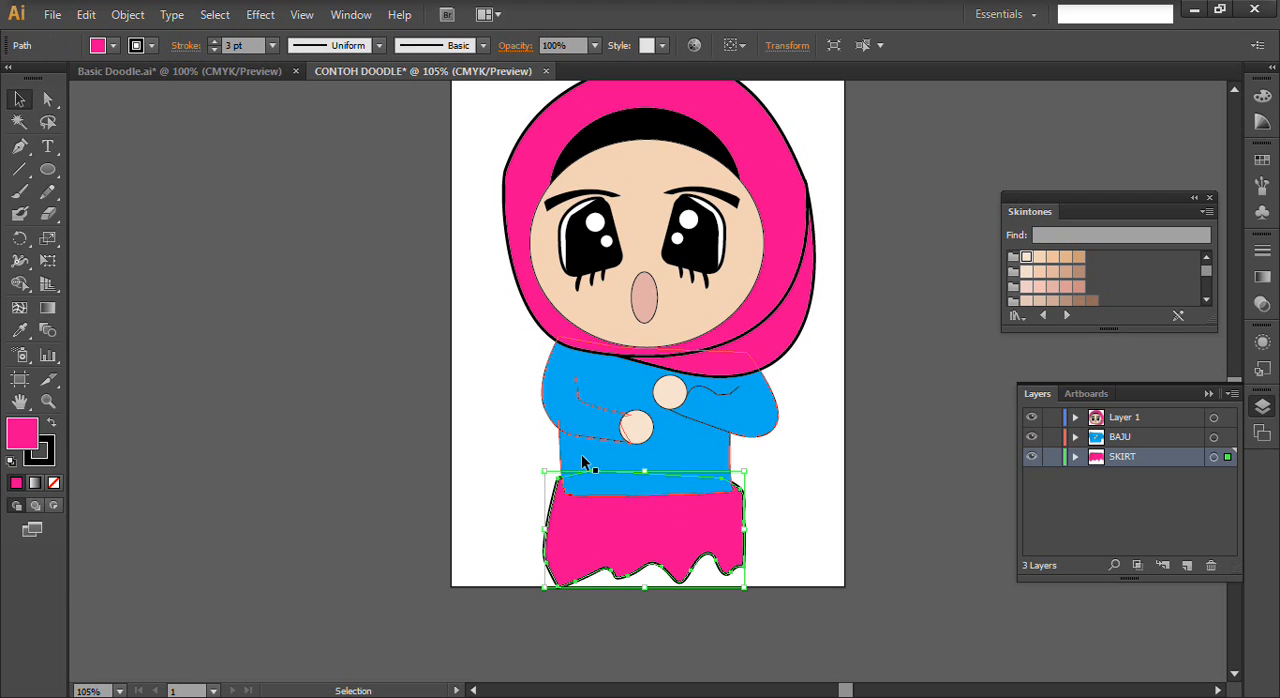
click(214, 50)
click(214, 50)
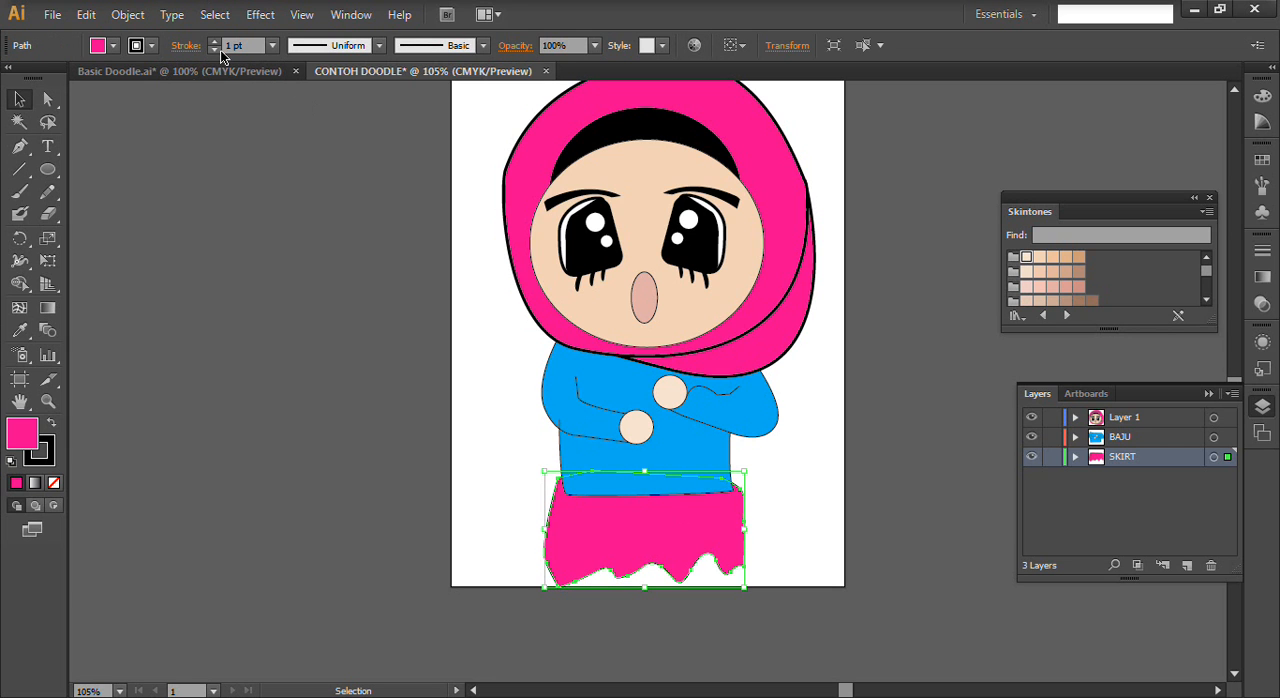
click(474, 327)
- Draw two separate vertical fold lines on the left half of the skirt with the Pen tool
click(19, 146)
click(579, 511)
click(575, 546)
drag(578, 557, 582, 561)
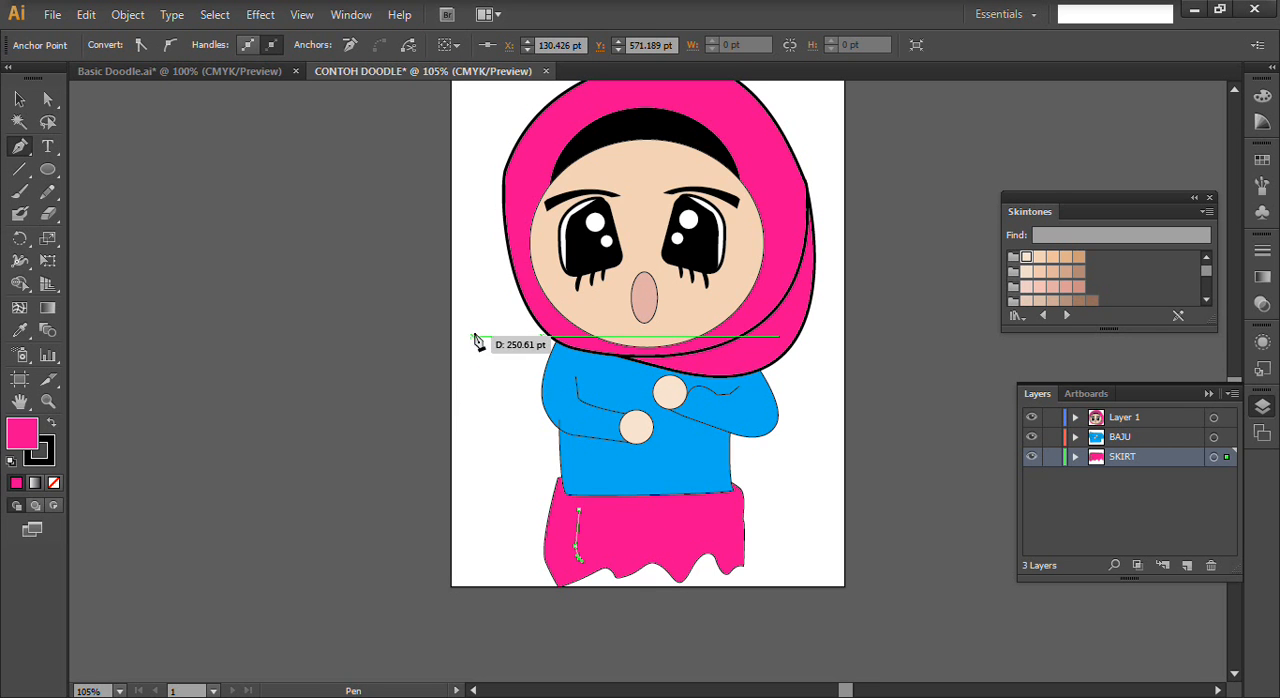
ctrl+click(476, 289)
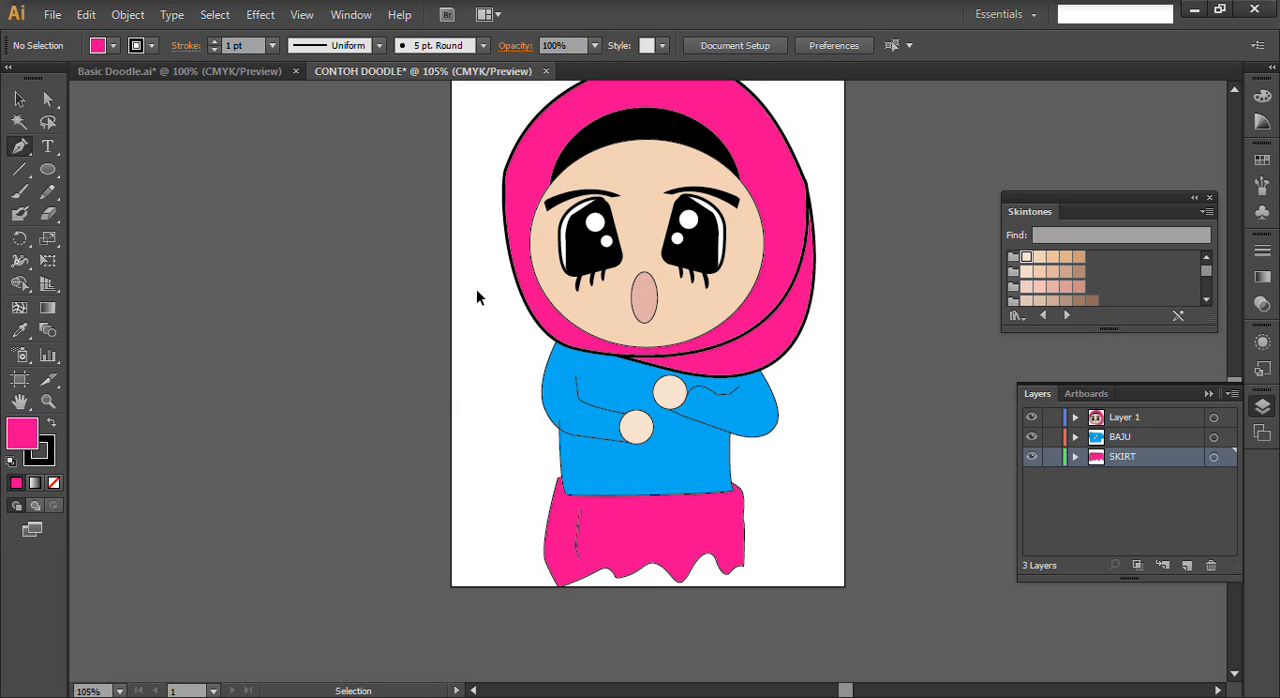
click(621, 510)
drag(621, 545, 628, 570)
shift+click(626, 564)
ctrl+click(805, 388)
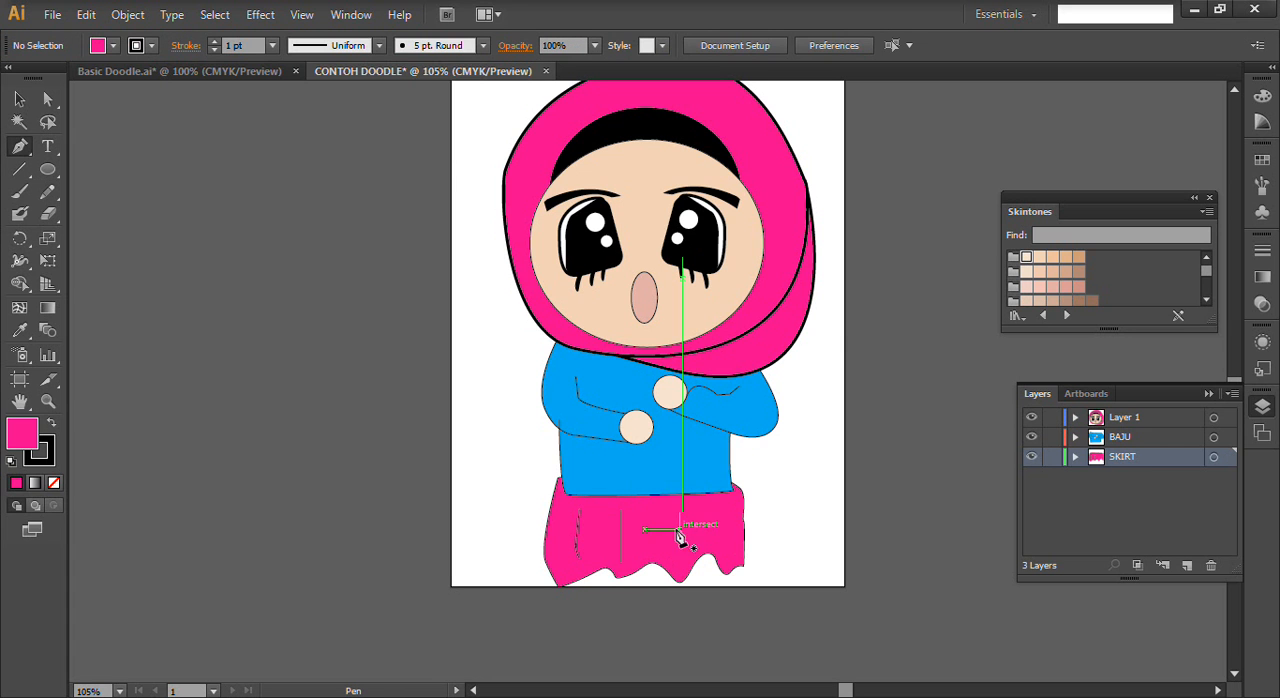
- Draw two fold lines on the right half of the skirt, with the outer one curving from the waist to the hem
click(670, 515)
click(676, 541)
click(678, 558)
ctrl+click(818, 437)
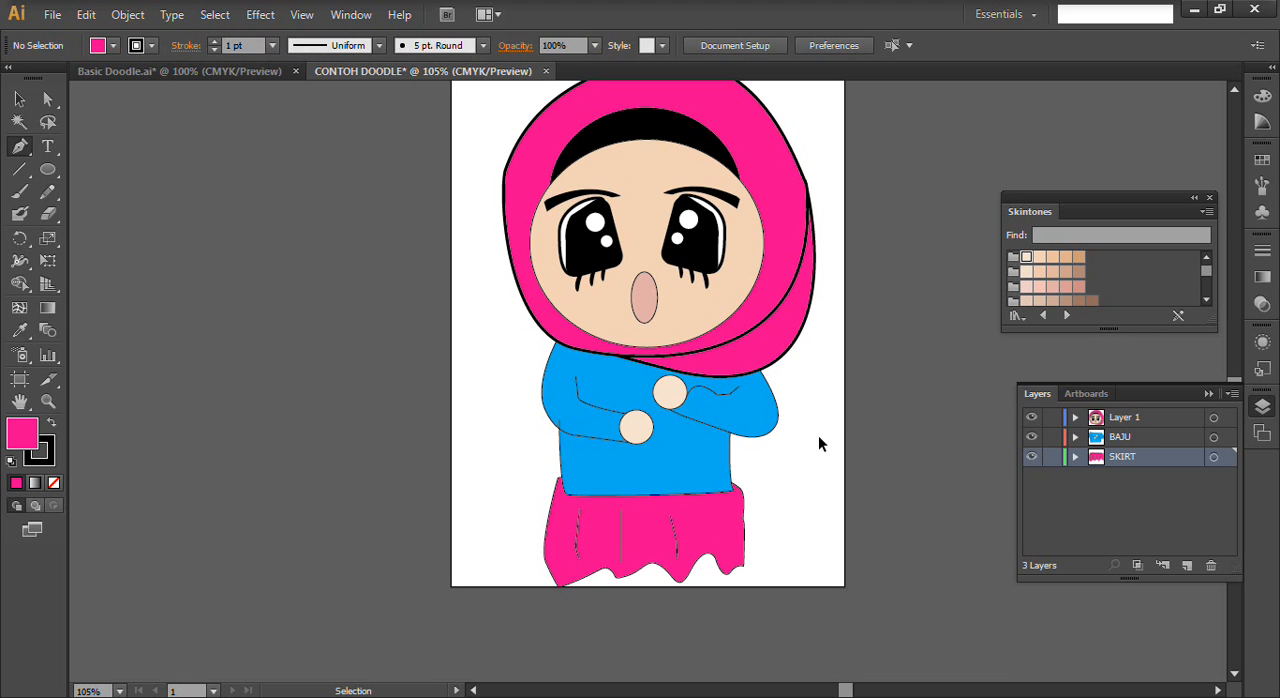
click(709, 494)
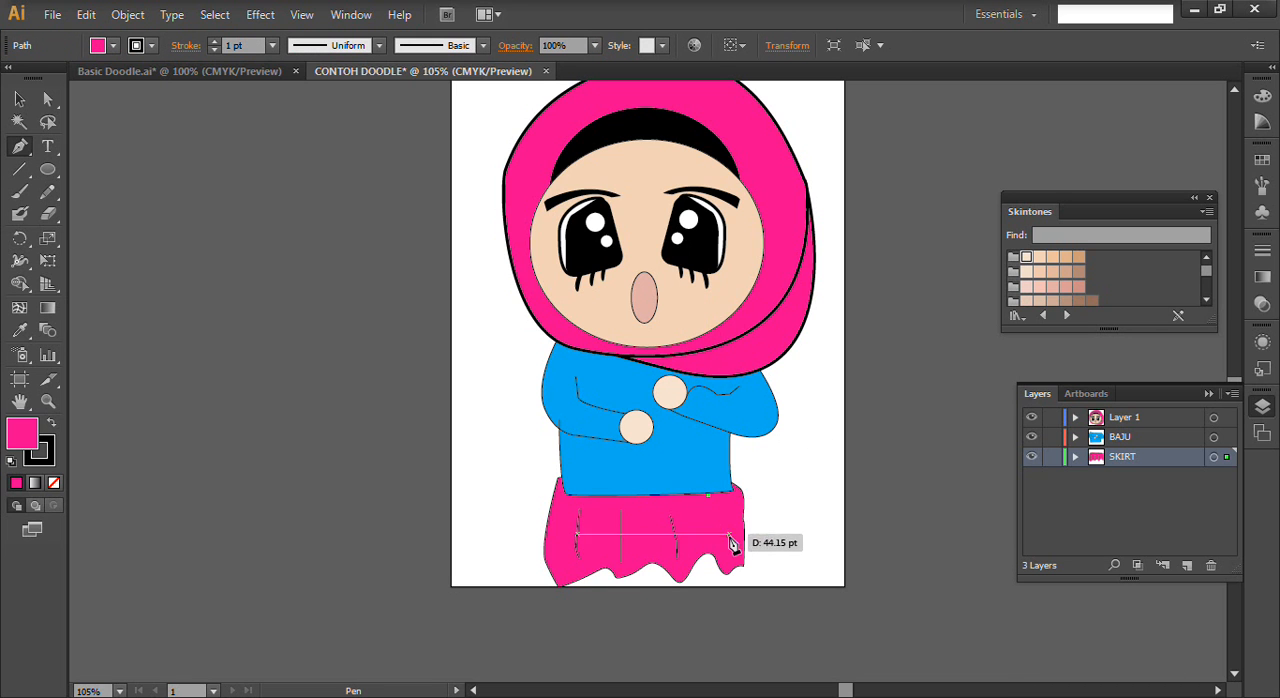
click(733, 565)
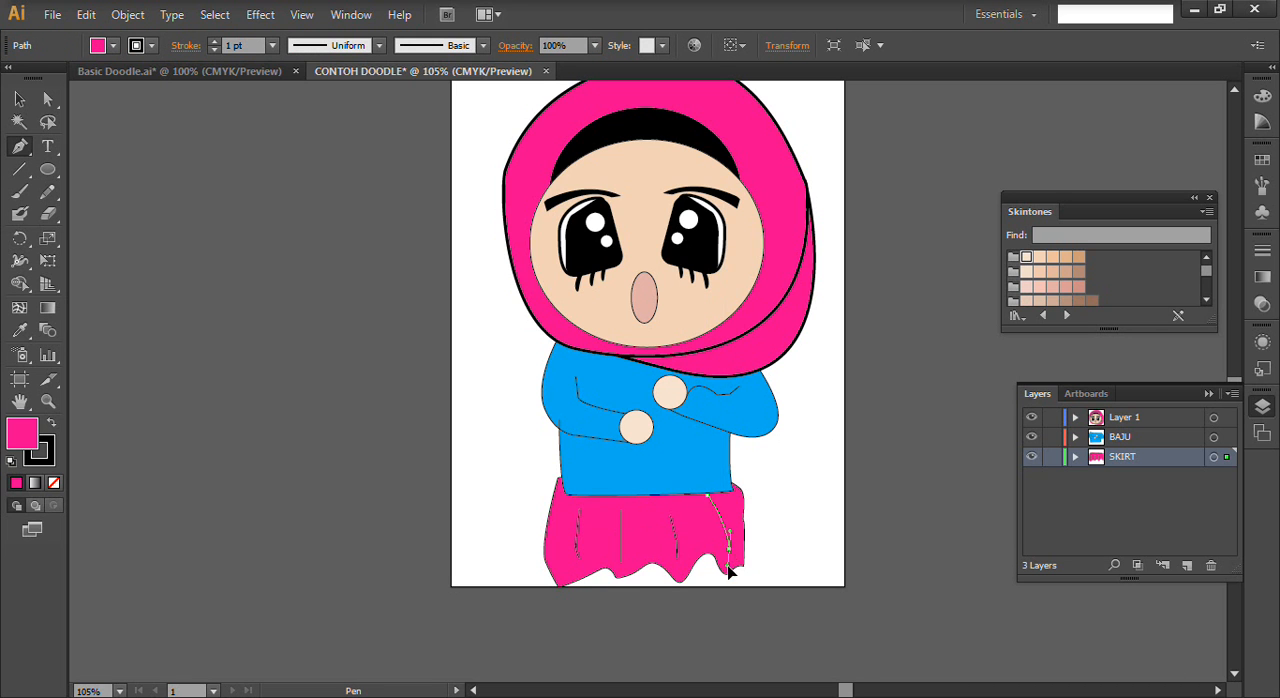
ctrl+click(821, 455)
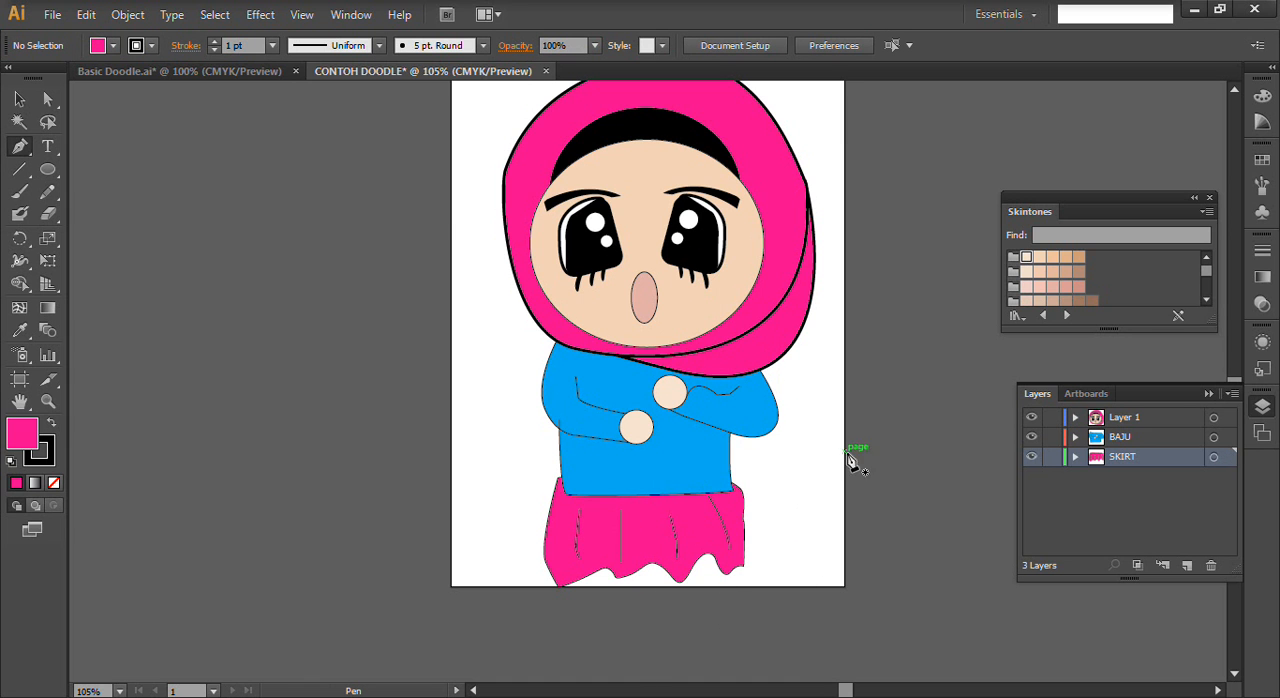
- Draw a small dark blue circle as the left foot at the skirt's hem and send it behind the skirt
click(50, 174)
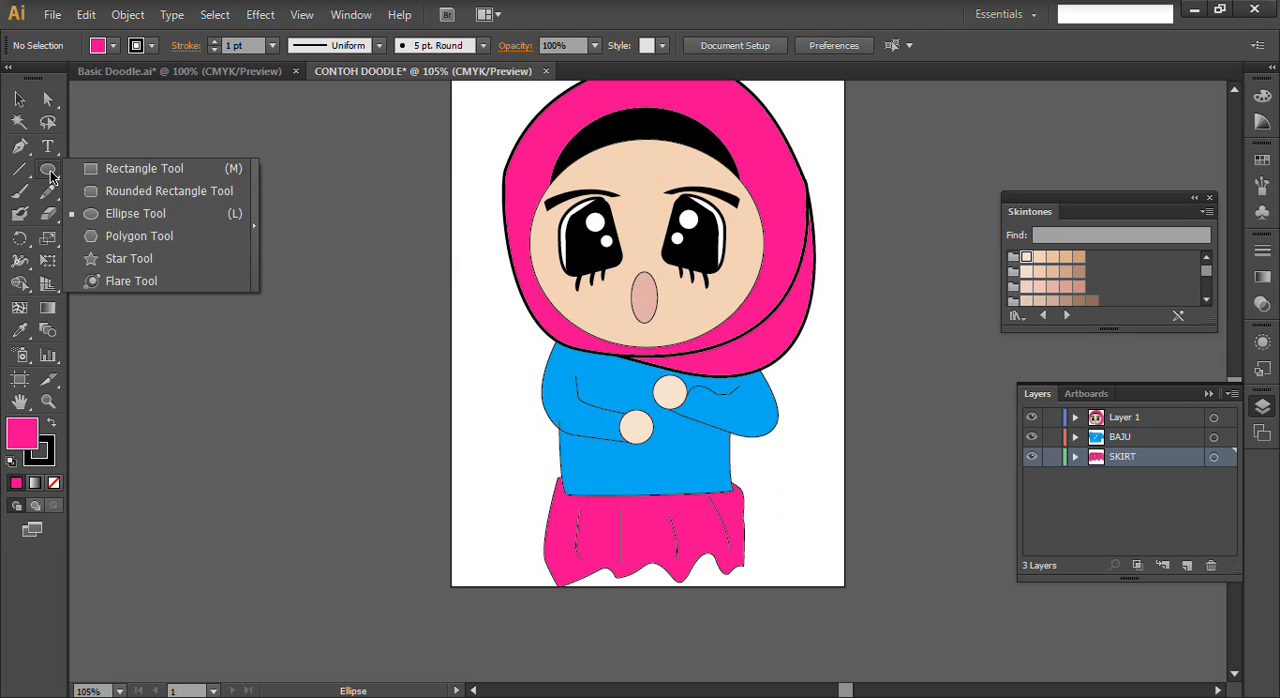
click(133, 210)
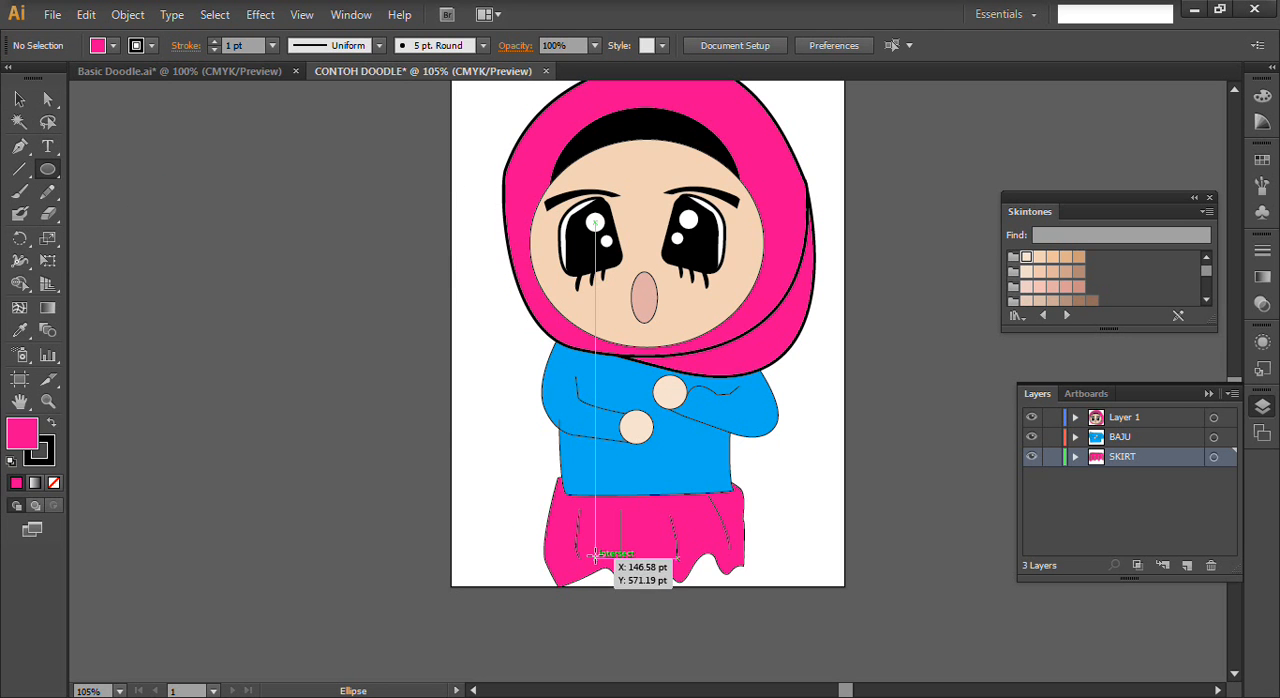
drag(603, 571, 613, 592)
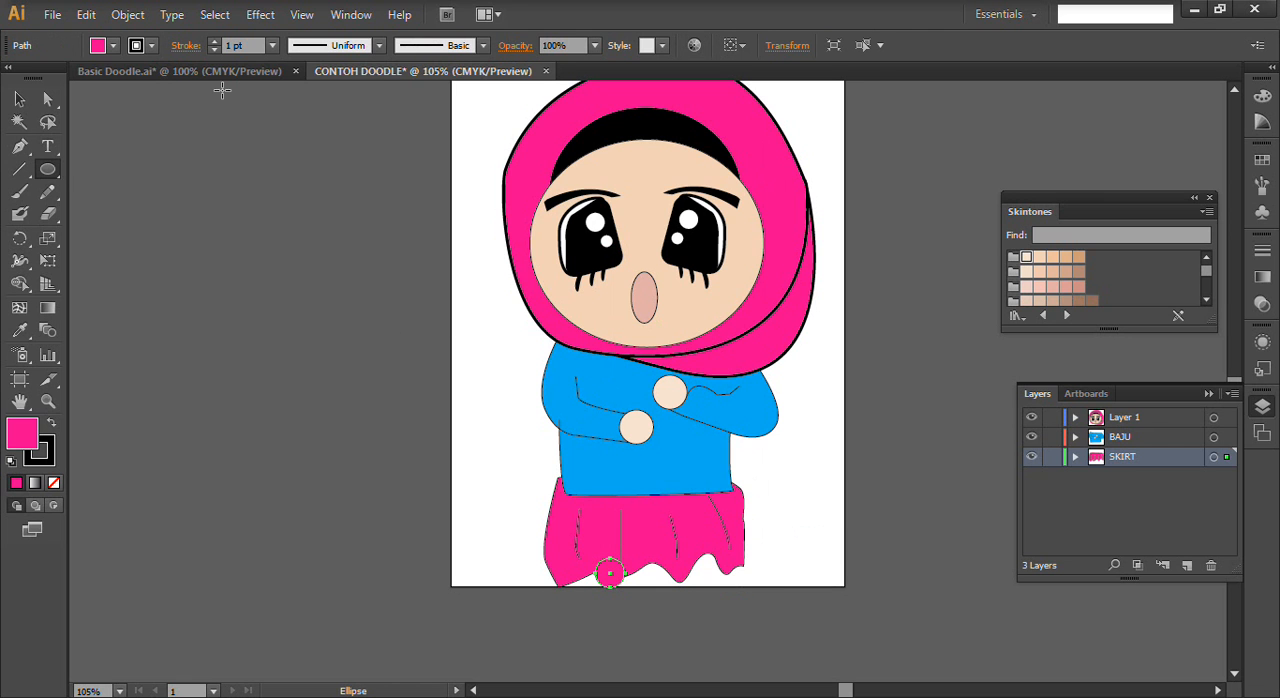
click(114, 46)
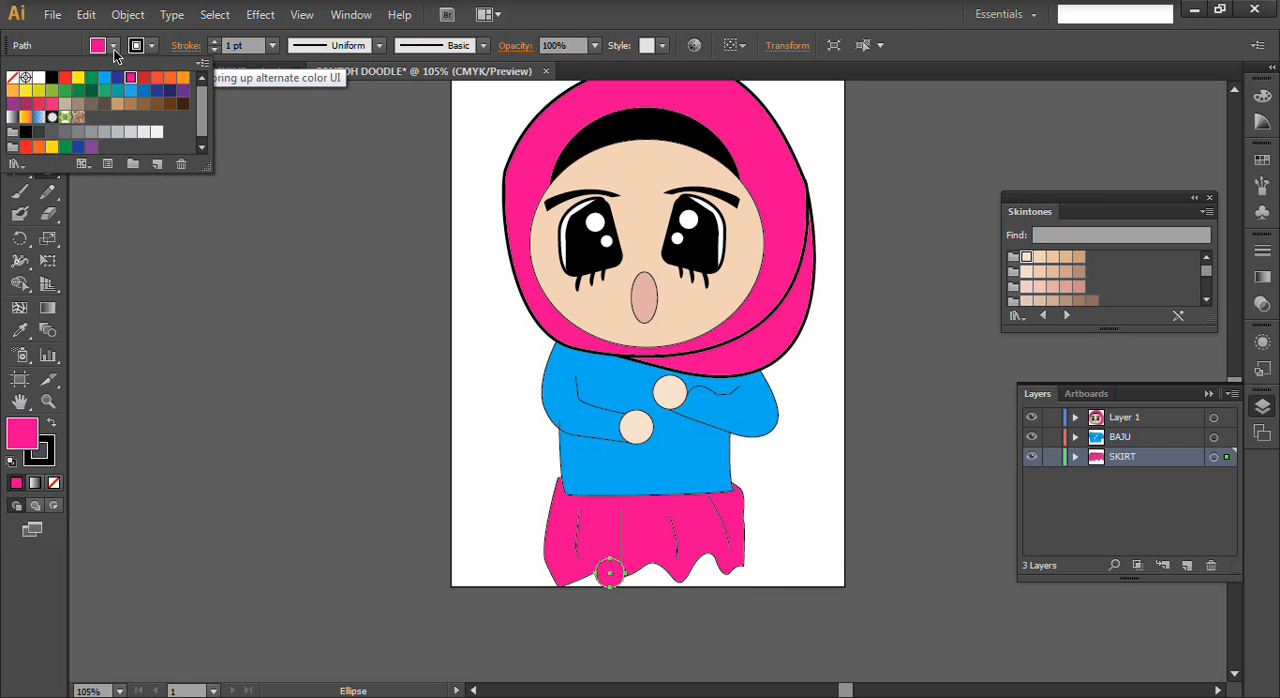
click(157, 90)
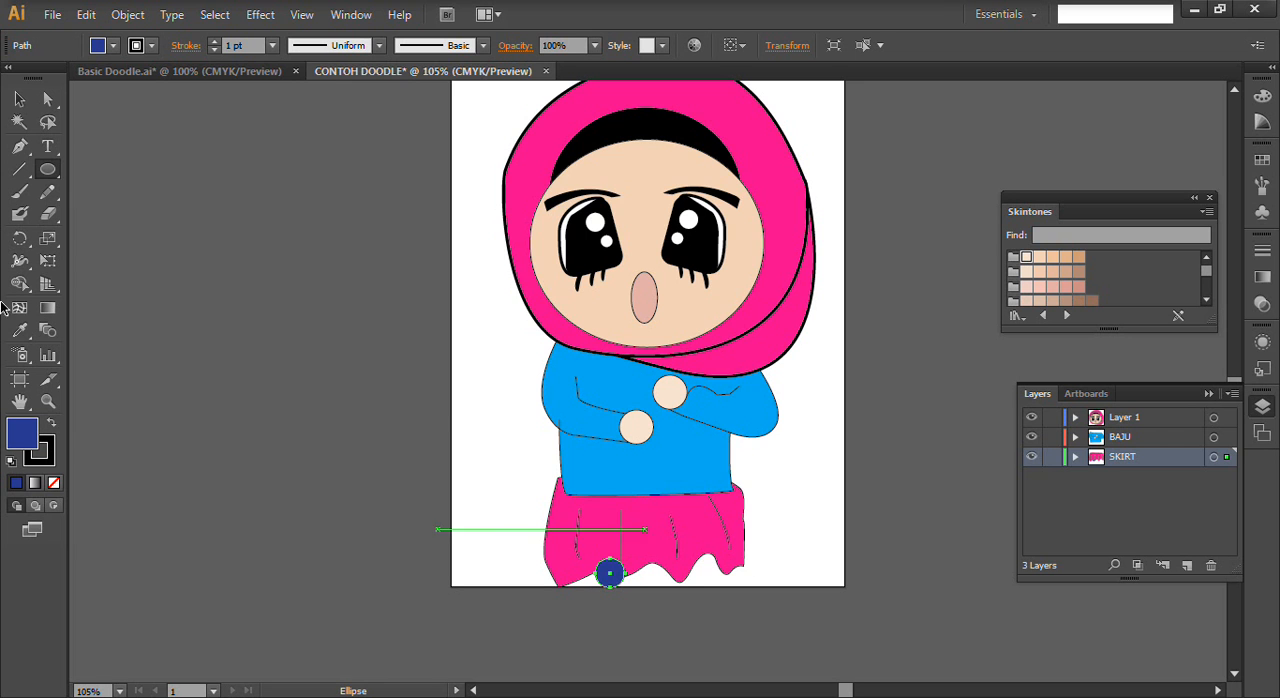
click(19, 100)
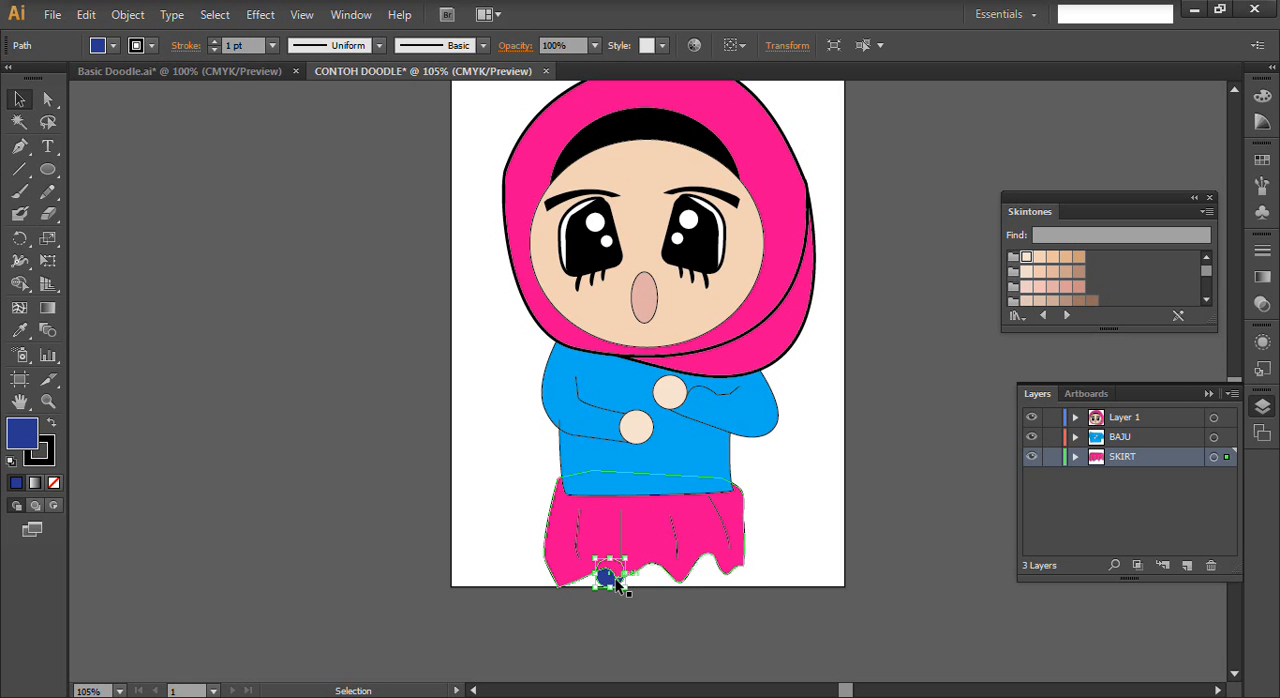
- Duplicate the dark blue left foot and place the copy under the right half of the skirt's hem
drag(618, 585, 714, 588)
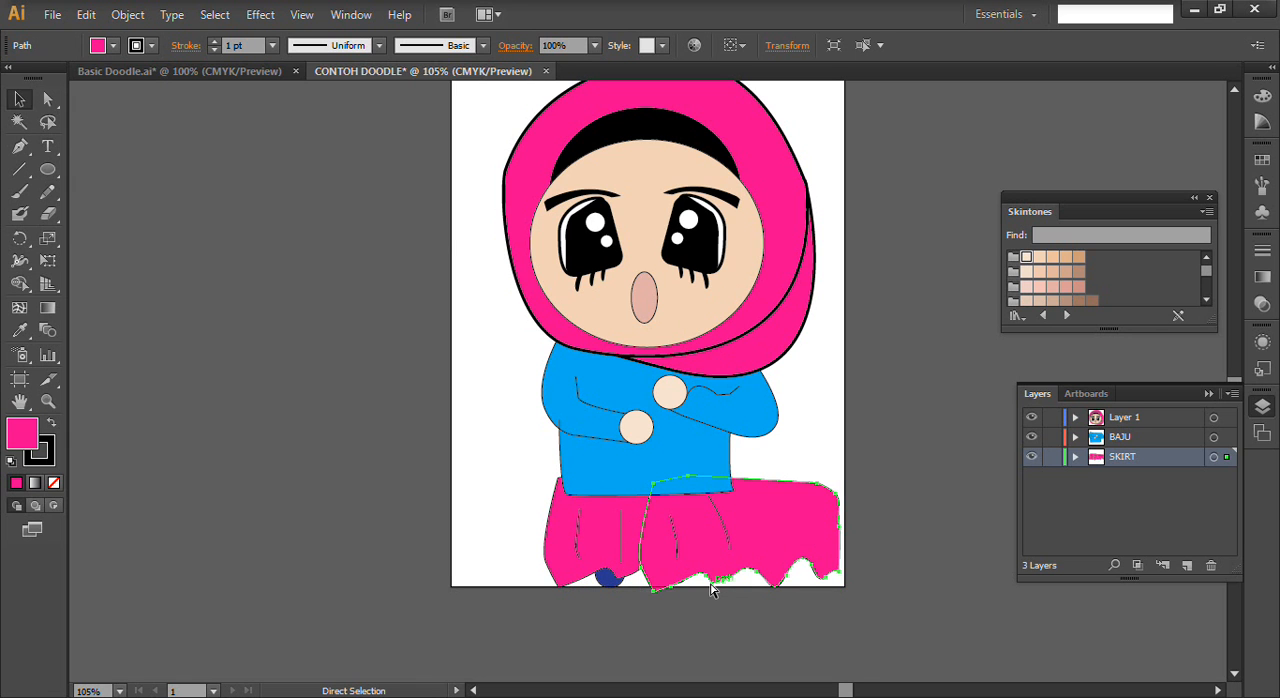
key(ctrl+z)
click(609, 578)
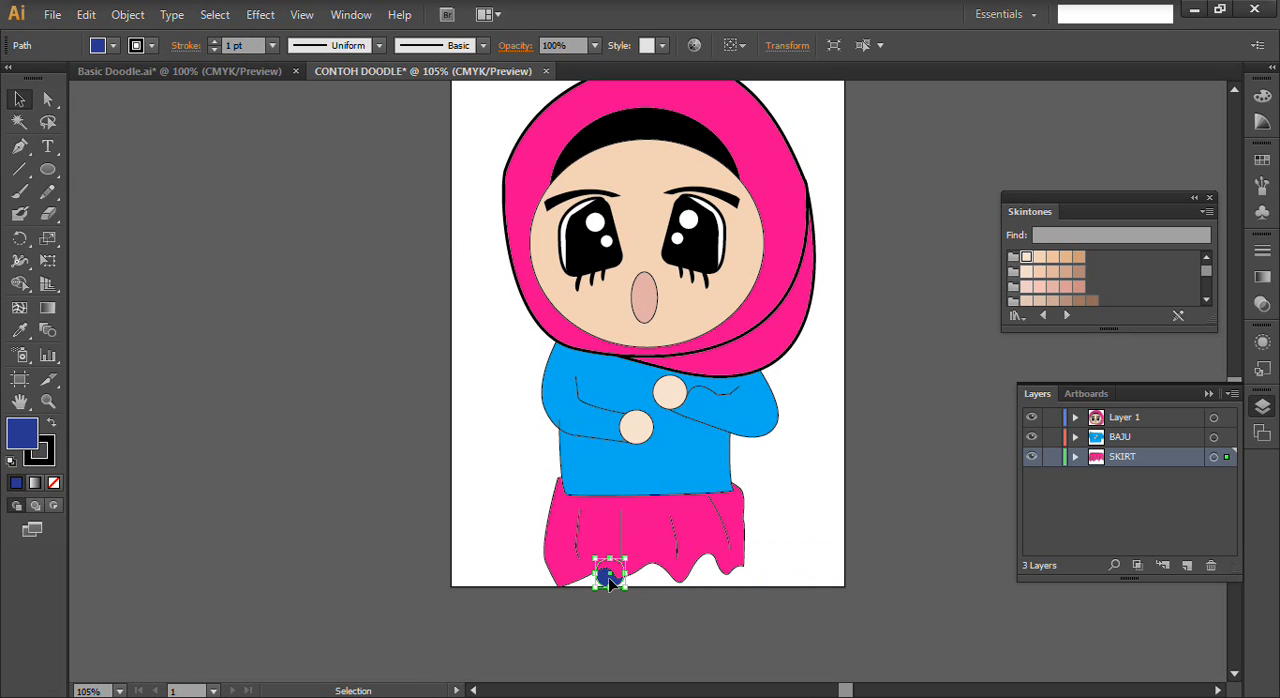
drag(617, 585, 689, 586)
drag(697, 583, 697, 583)
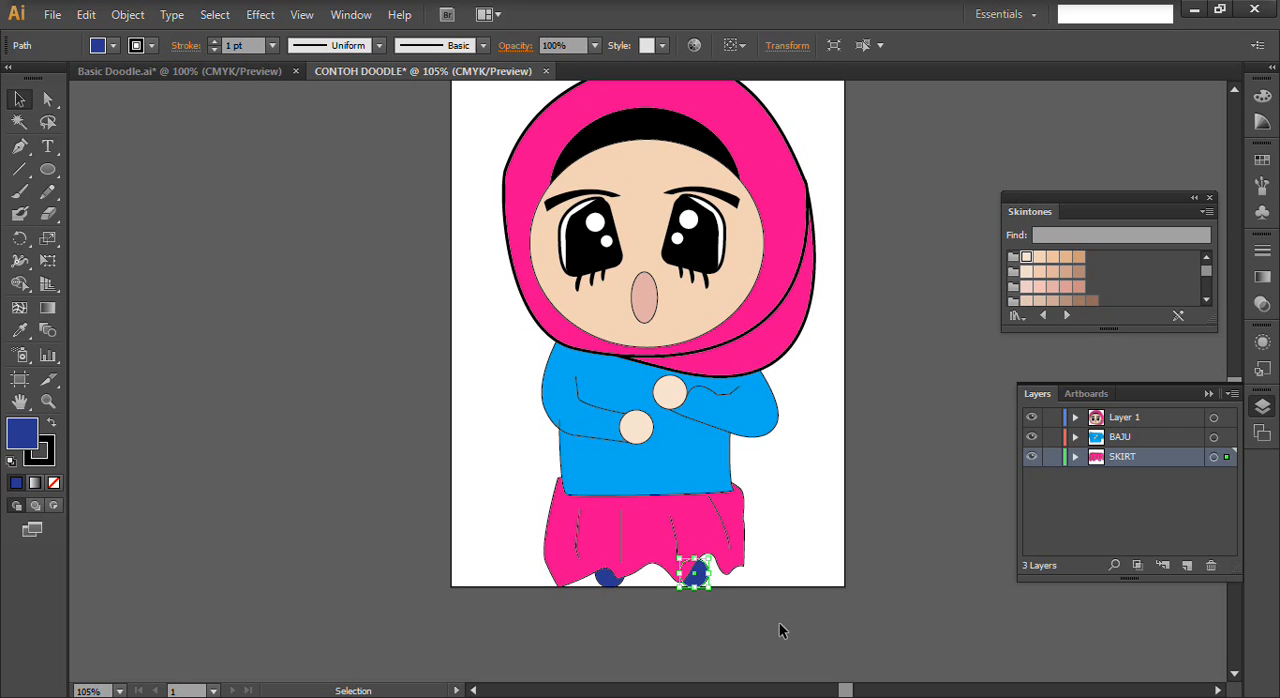
click(774, 558)
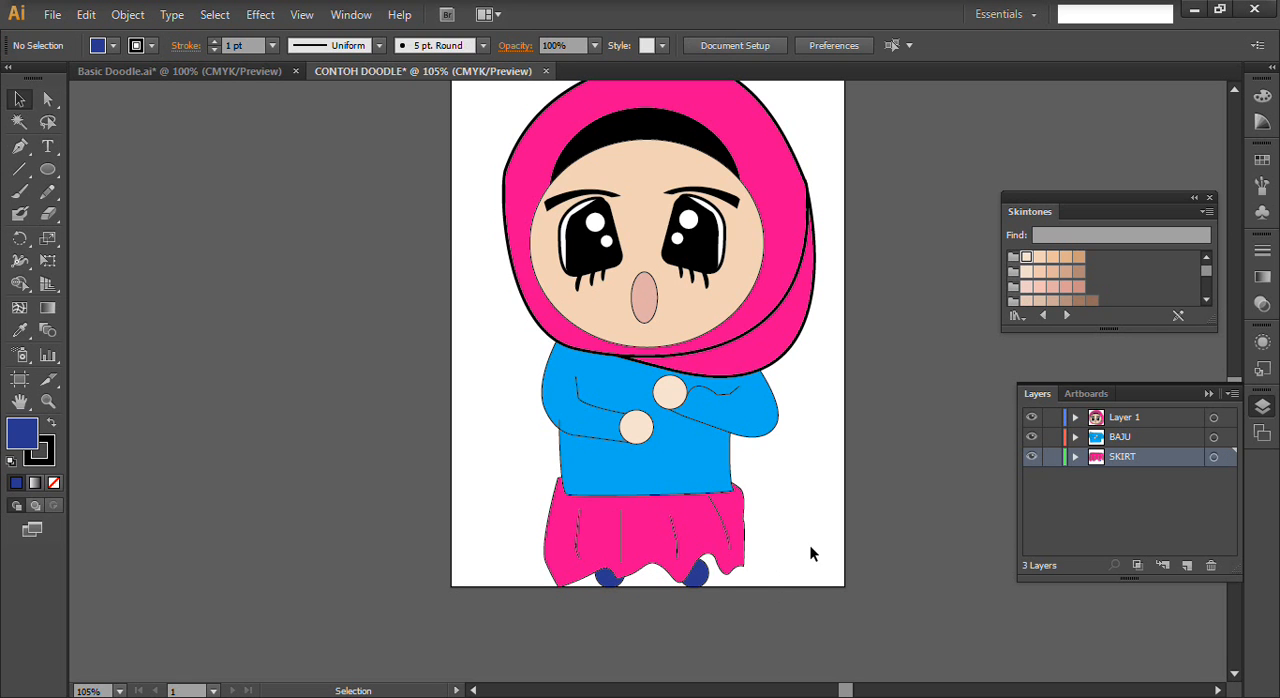
- Nudge the right foot slightly up and to the right so it sits beneath the wavy hem, and clear the selection
click(703, 571)
key(Up)
key(Up)
key(Right)
key(Right)
key(Right)
key(Down)
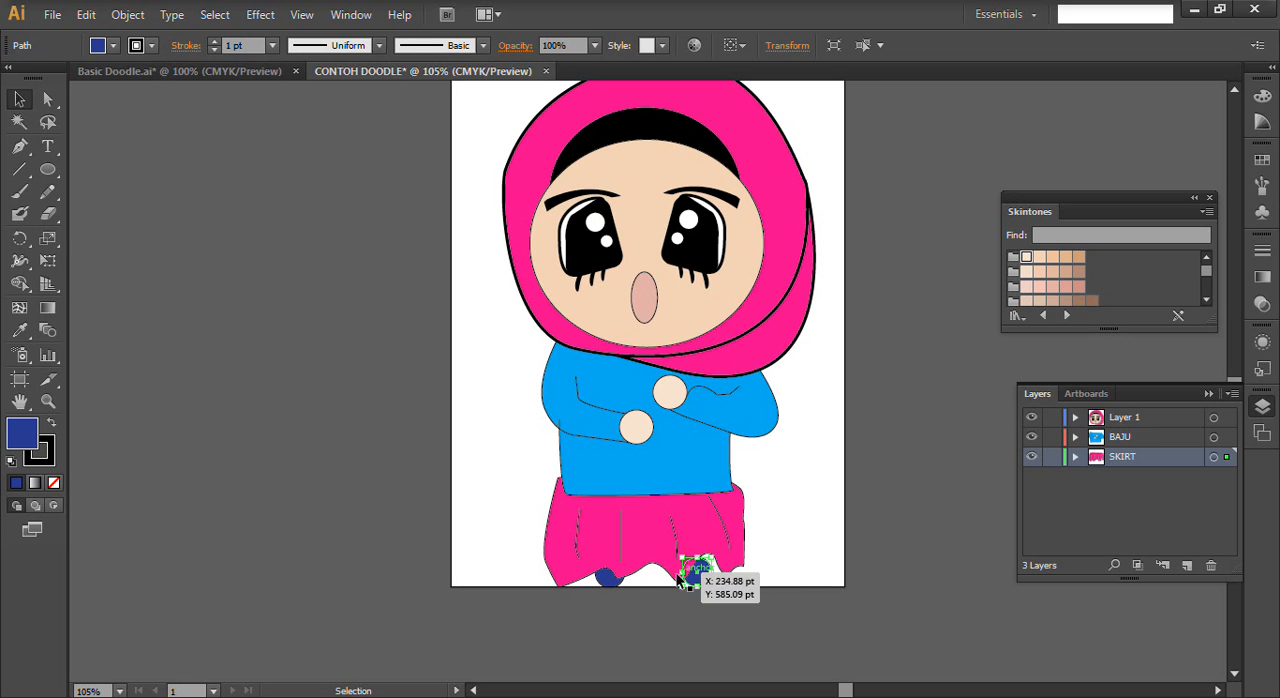
click(606, 582)
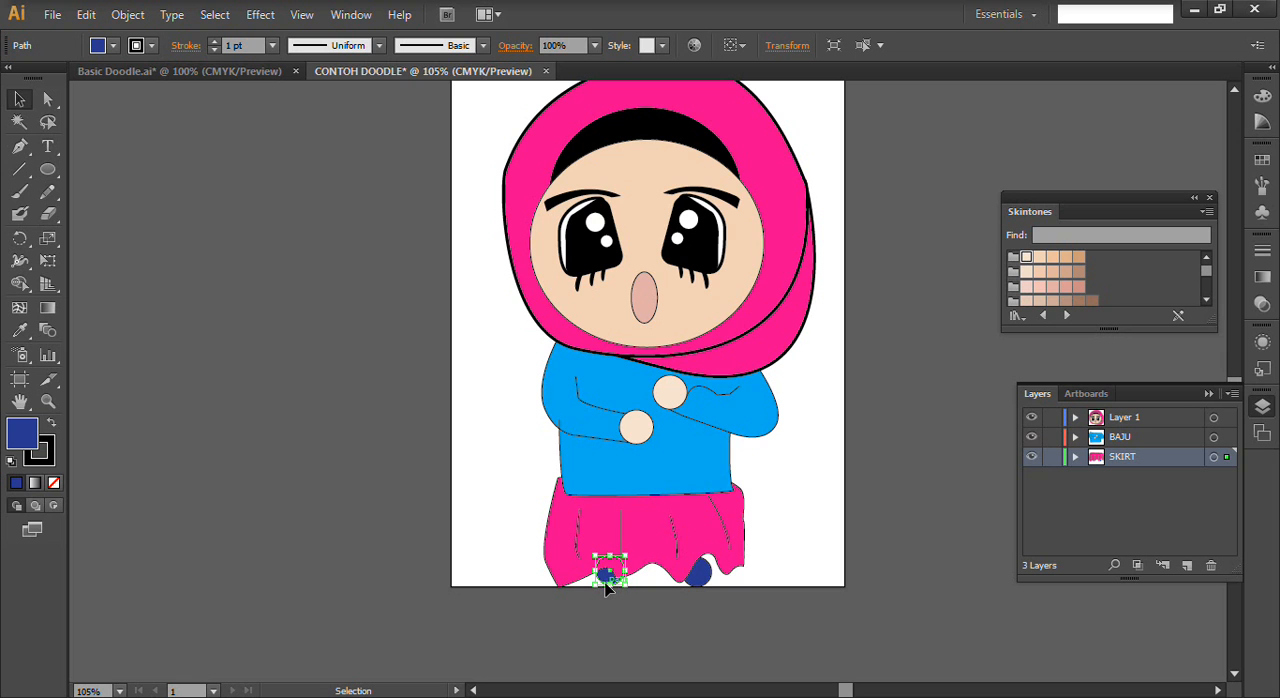
click(483, 462)
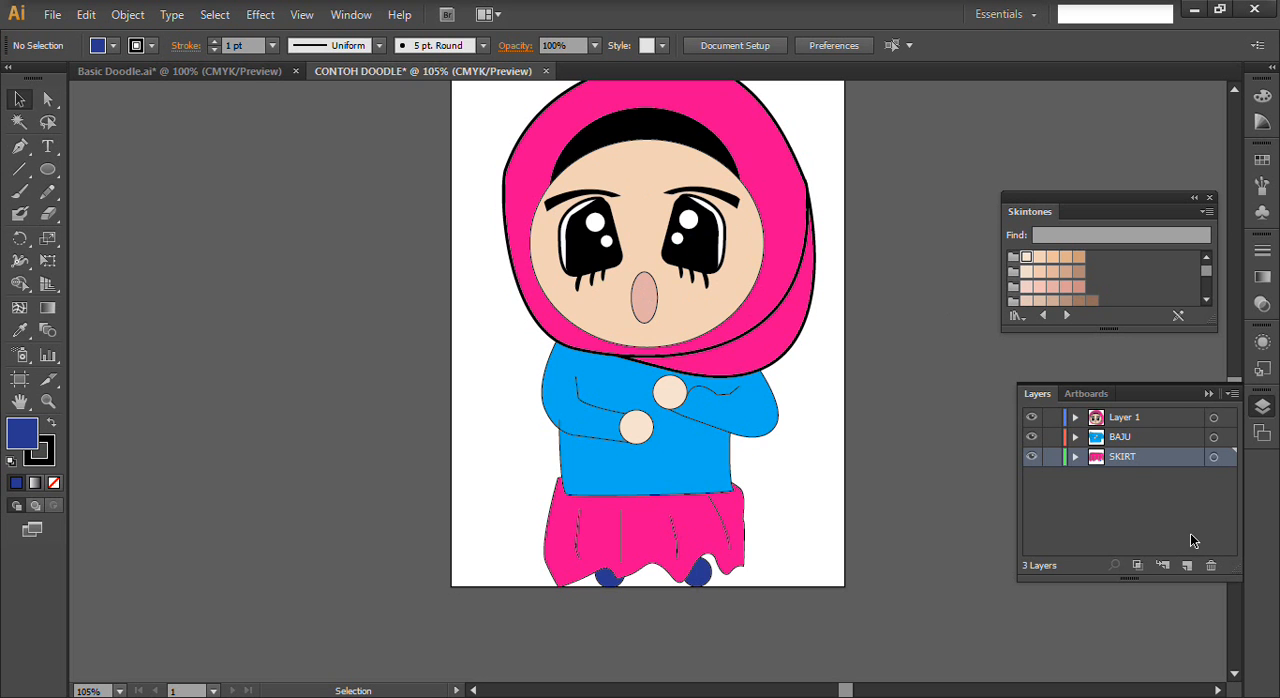
- Create a new layer named MEKAP above Layer 1
click(1124, 418)
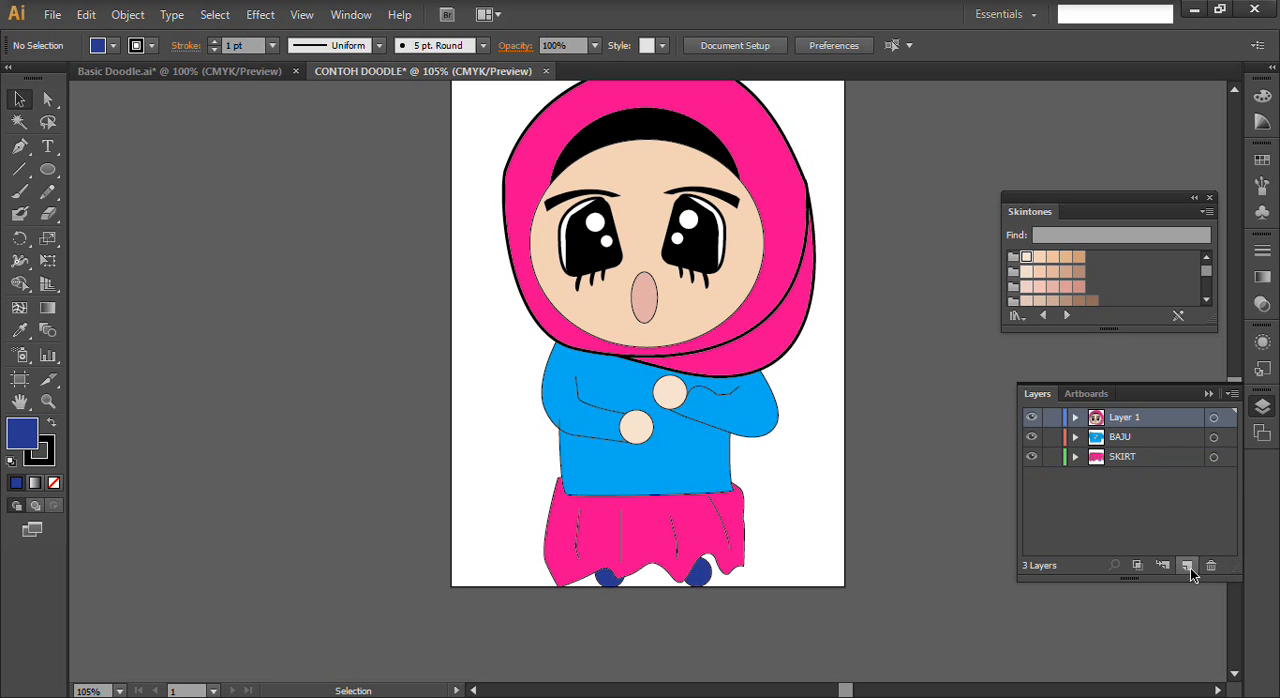
click(1188, 567)
double_click(1124, 418)
text(ME)
key(Return)
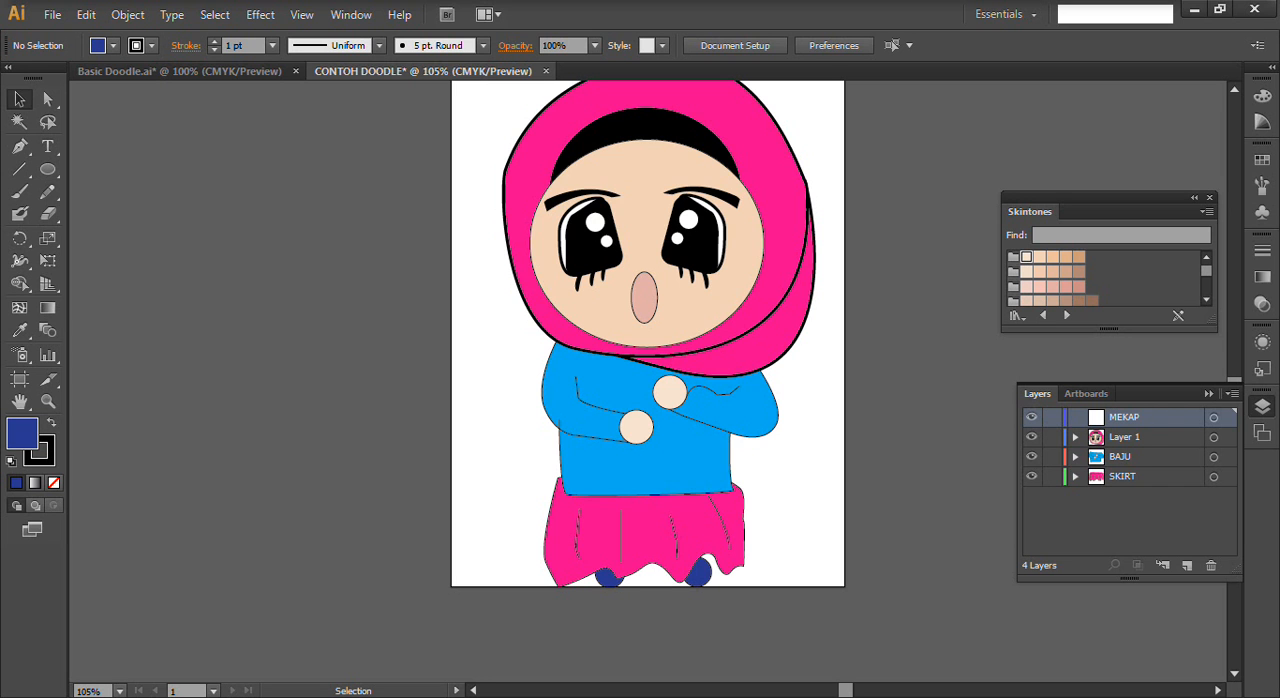
- Draw a flat ellipse below the left eye, tilt it upward toward the nose, and nudge it into place over the lower lashes
click(47, 169)
drag(589, 294, 558, 290)
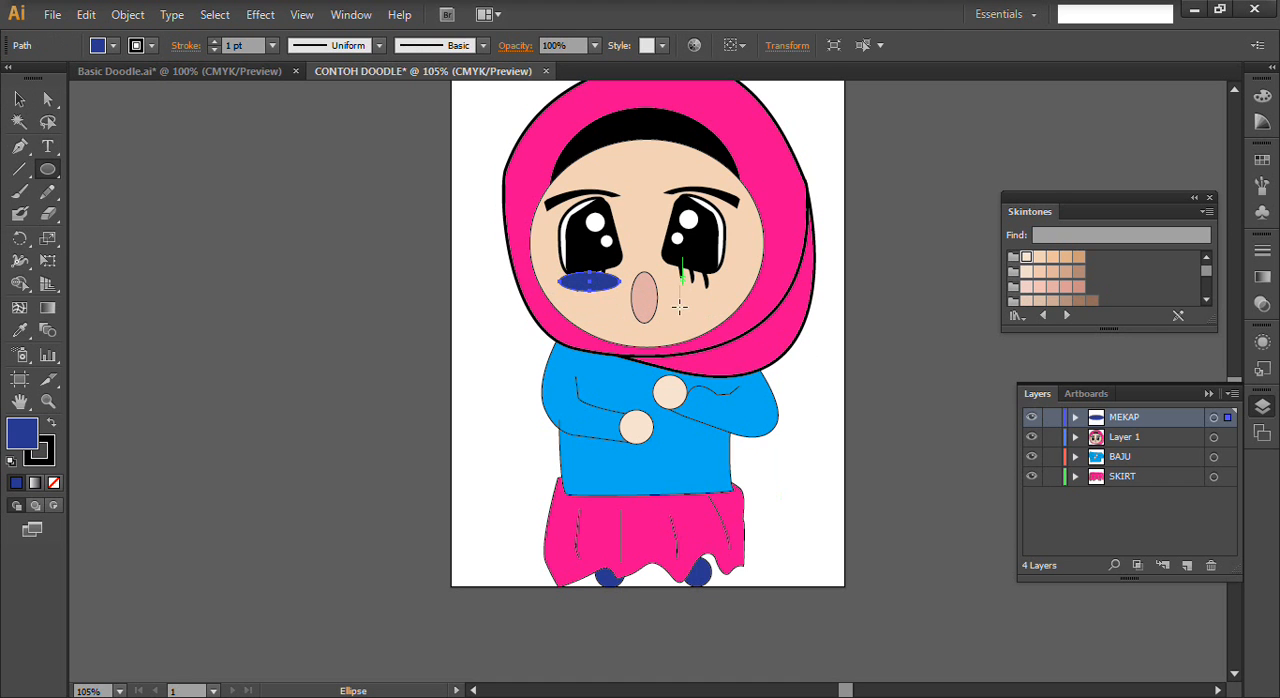
click(19, 100)
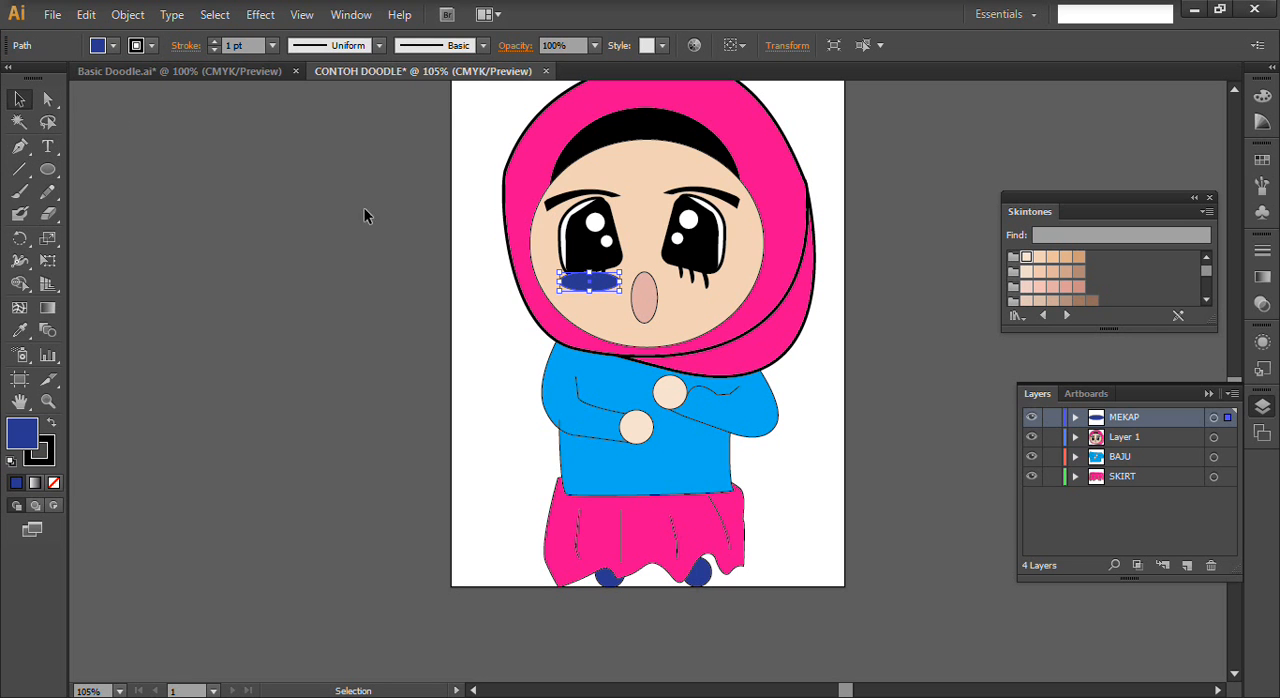
drag(616, 297, 628, 280)
key(Down)
key(Down)
key(Down)
key(Down)
key(Down)
key(Down)
key(Down)
key(Down)
key(Right)
key(Right)
key(Right)
key(Up)
key(Up)
key(Up)
key(Up)
- Move the MEKAP layer inside Layer 1 and stack it just above the face shape, behind the eyes and lashes
mouse_move(1090, 425)
mouse_down()
mouse_move(1097, 446)
mouse_move(1107, 424)
mouse_up()
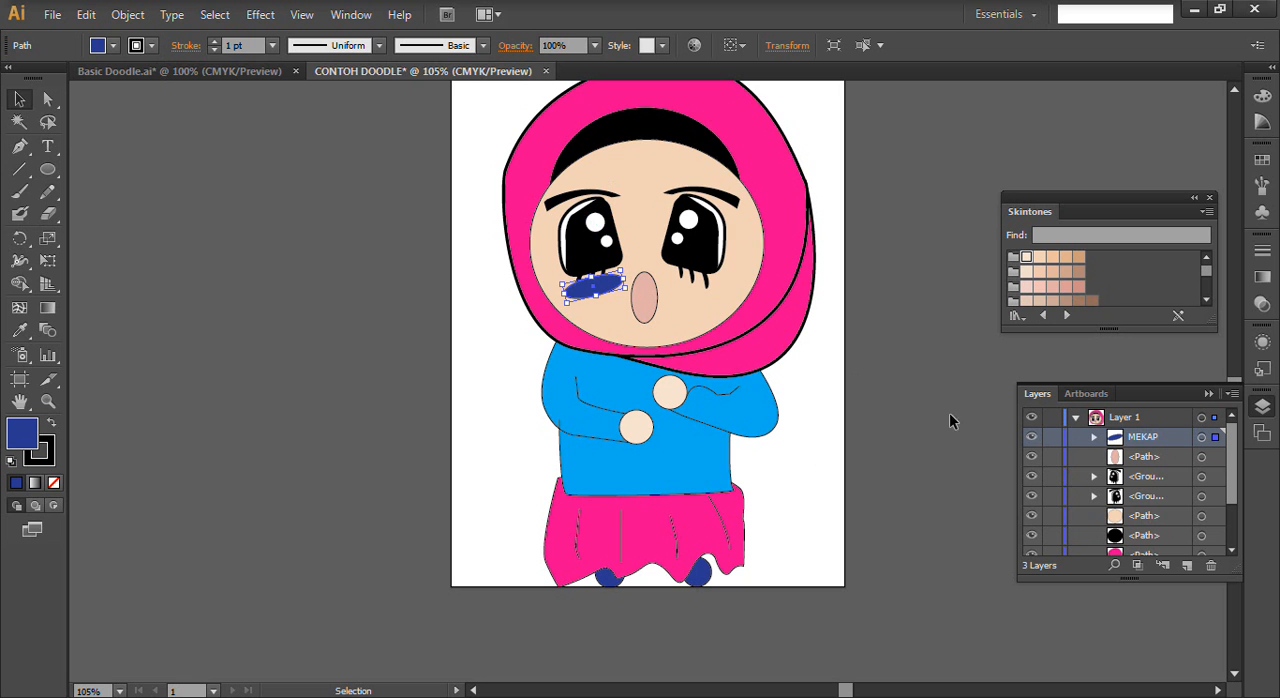
key(ctrl)
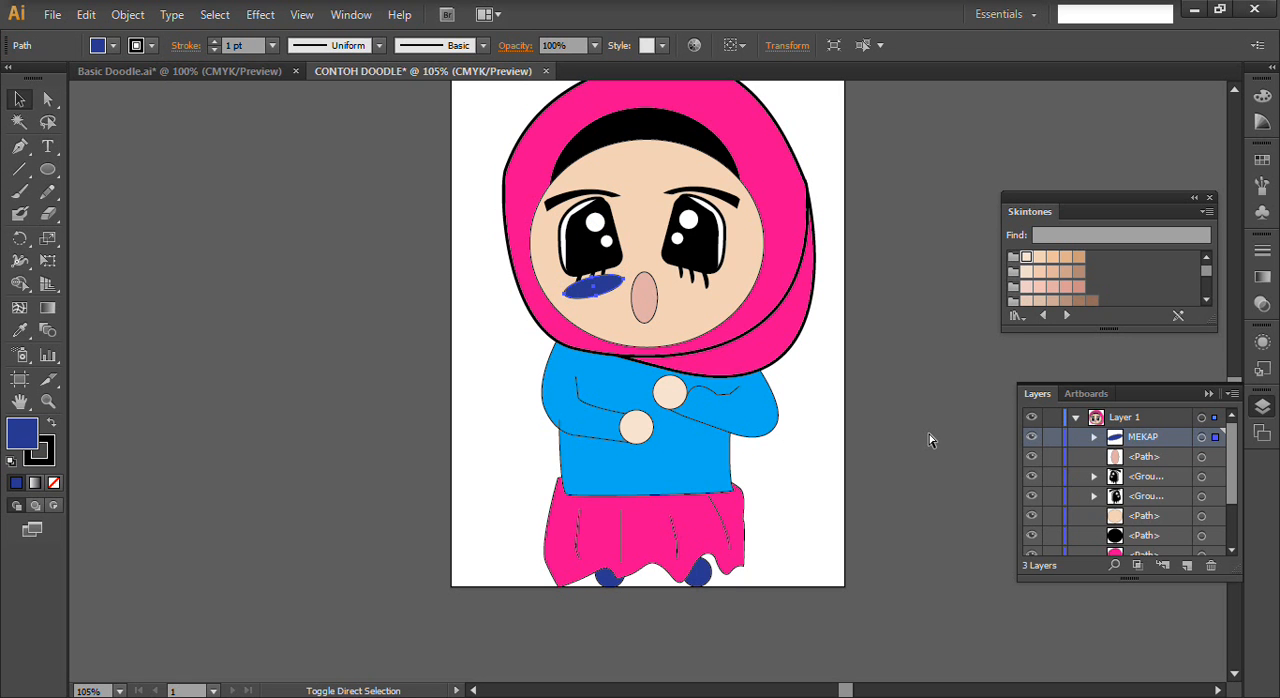
key(Delete)
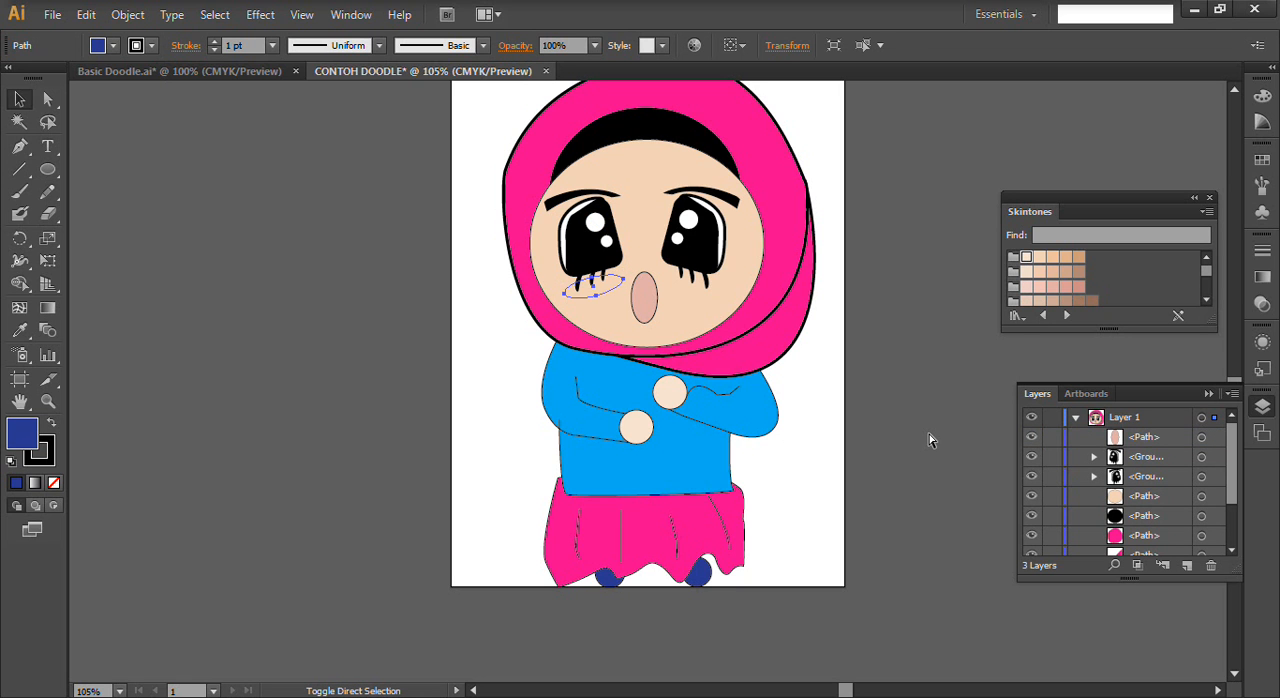
key(ctrl)
key(ctrl)
key(ctrl+])
key(ctrl+])
key(ctrl+])
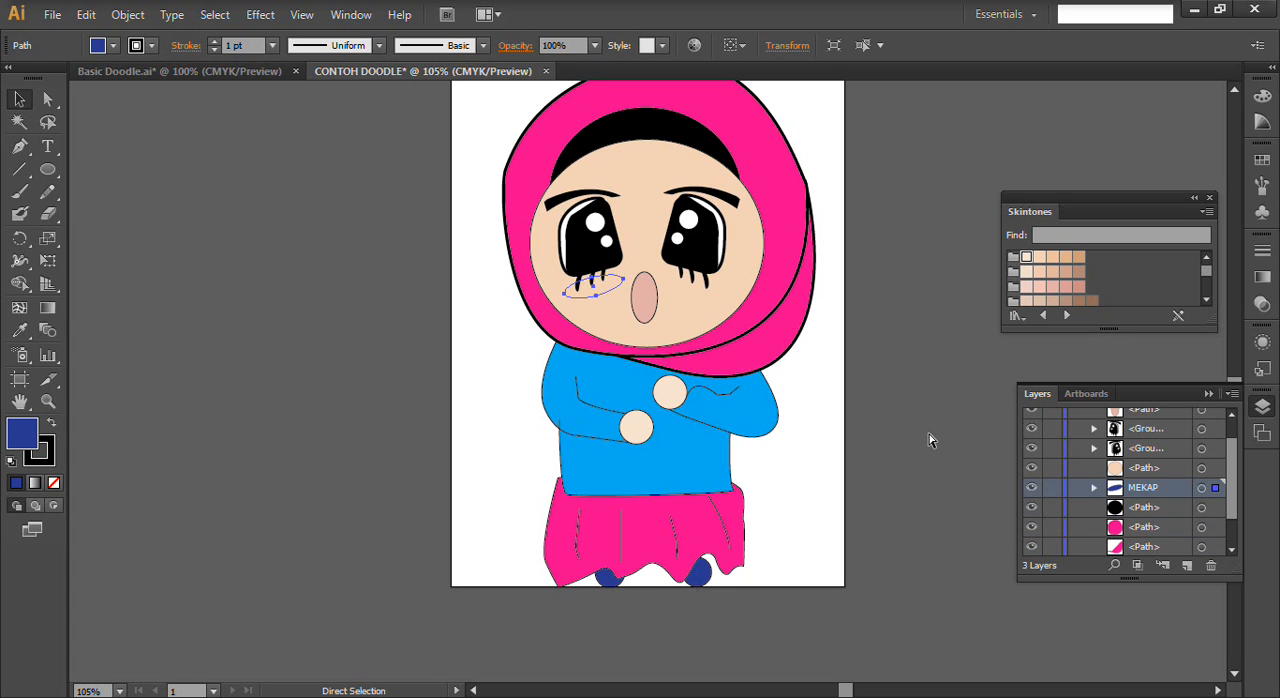
key(ctrl+])
key(ctrl+[)
key(ctrl+])
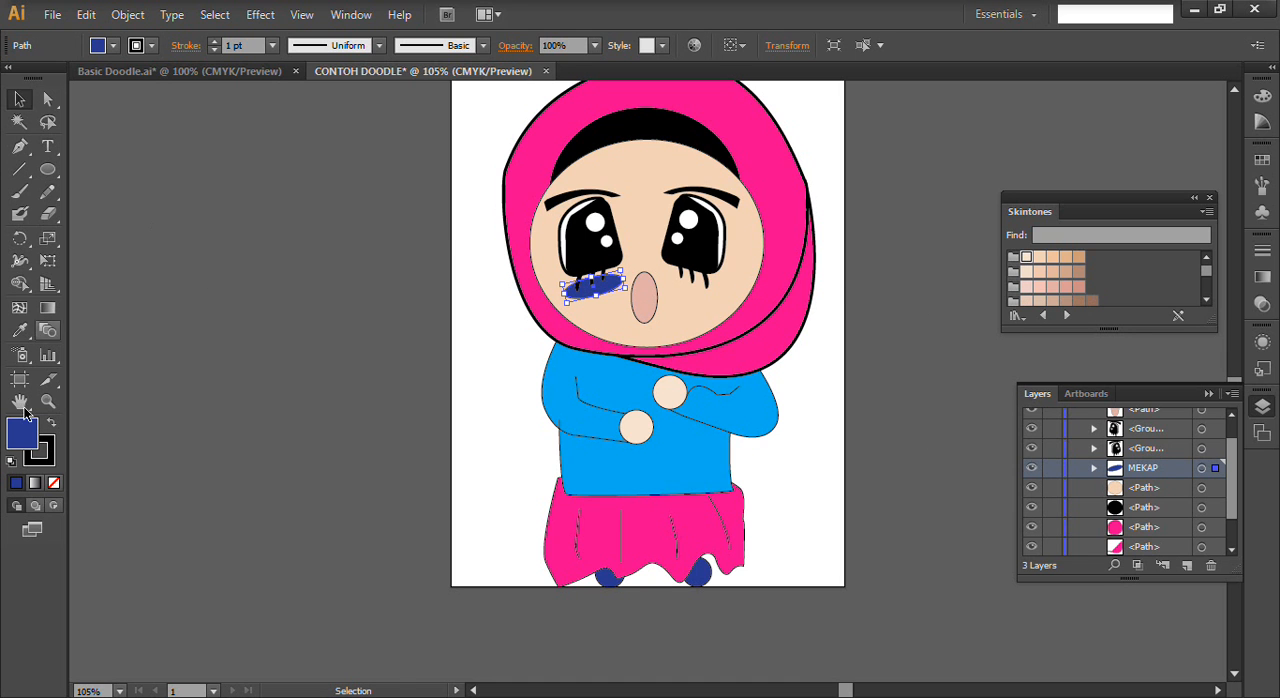
- Try a bright pink swatch as the blush ellipse's fill
click(113, 45)
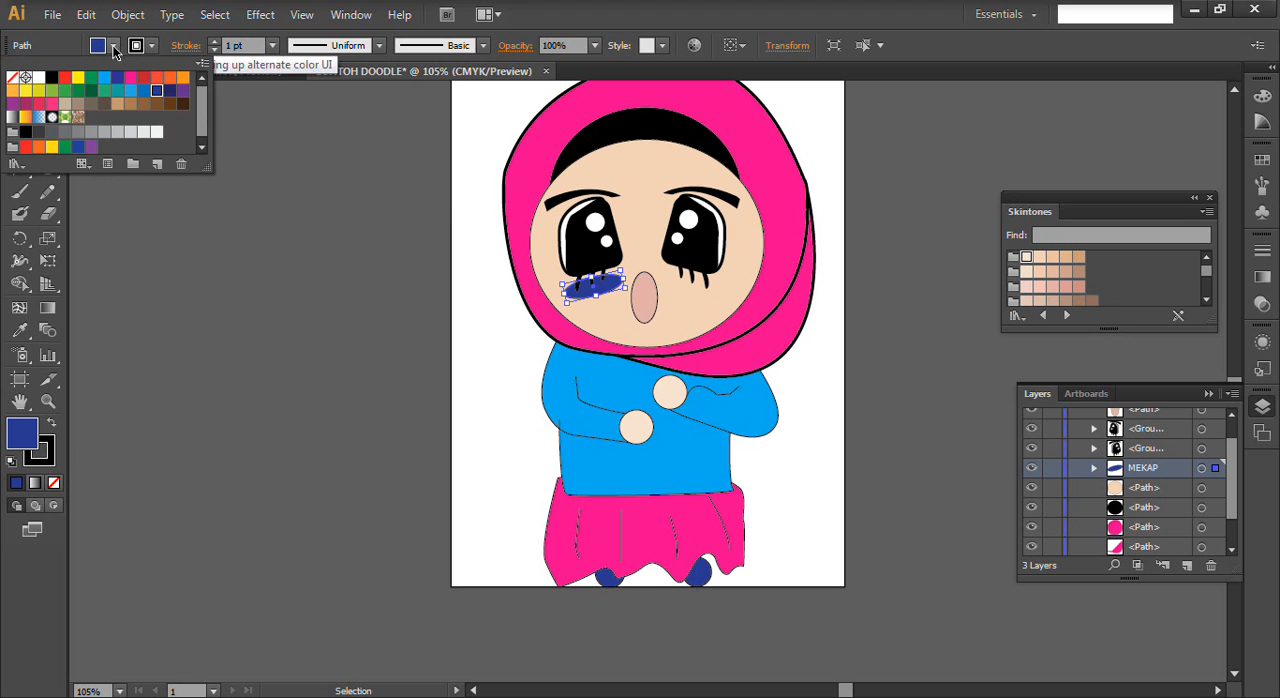
click(52, 103)
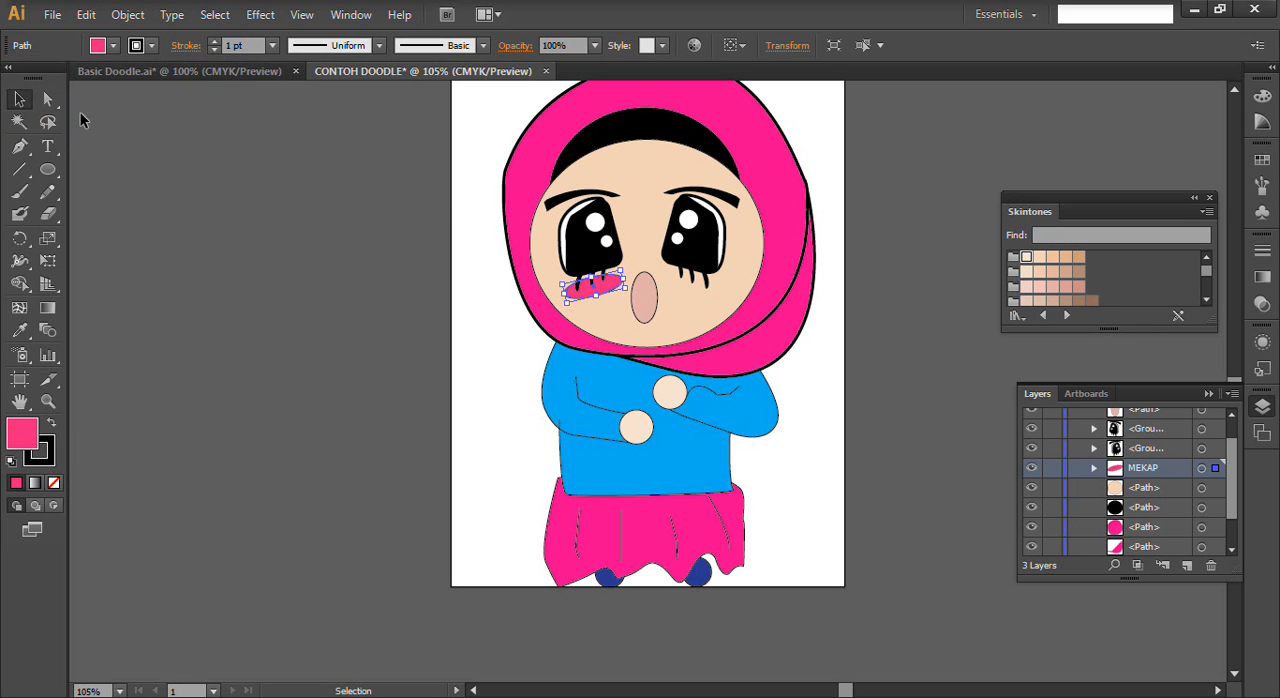
click(112, 47)
scroll(1206, 275, down, 2)
scroll(1206, 275, up, 2)
- Fill the blush ellipse with a pale pink from the Skintones swatches and remove its stroke
click(1066, 287)
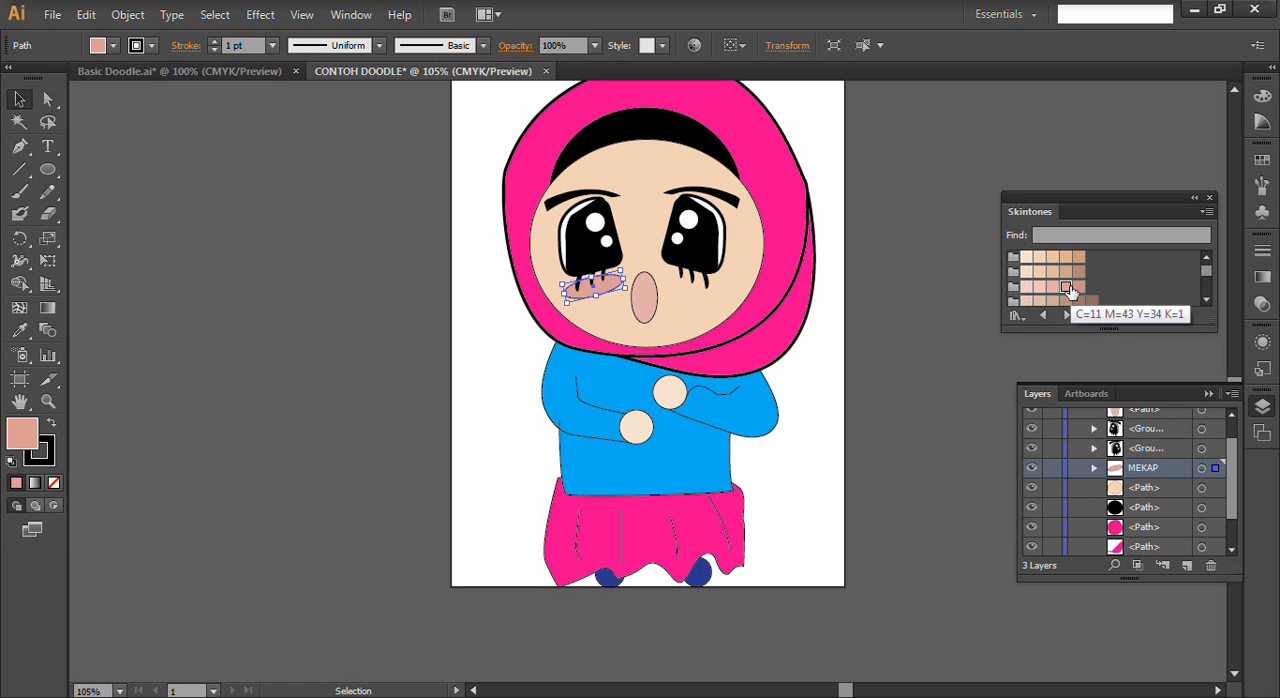
click(1040, 287)
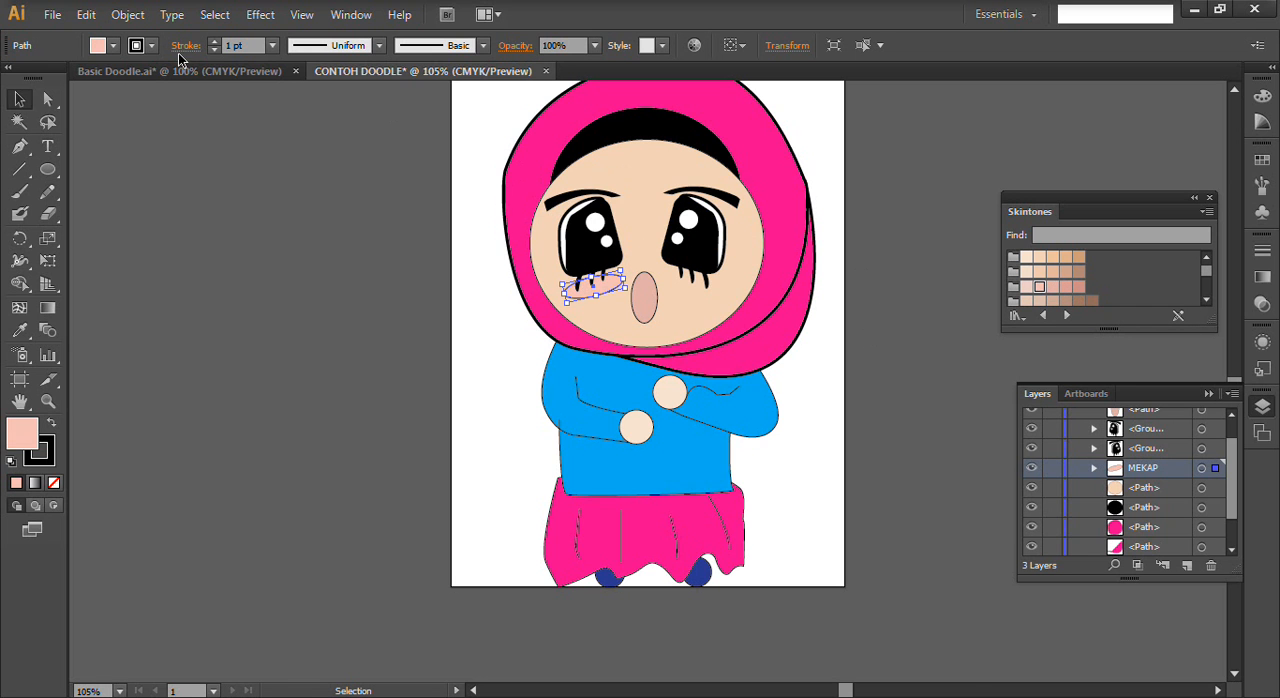
click(214, 52)
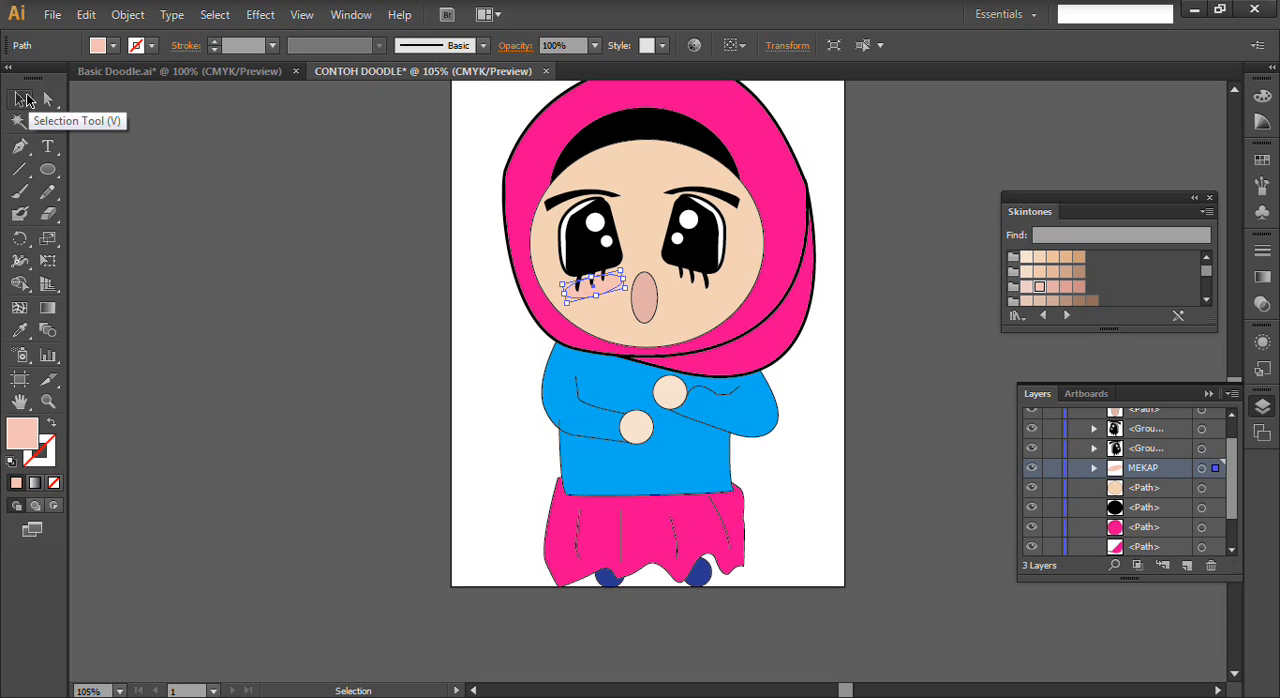
- Duplicate the blush ellipse under the right eye and reflect the copy across the vertical axis
alt+drag(613, 298, 706, 291)
right_click(704, 289)
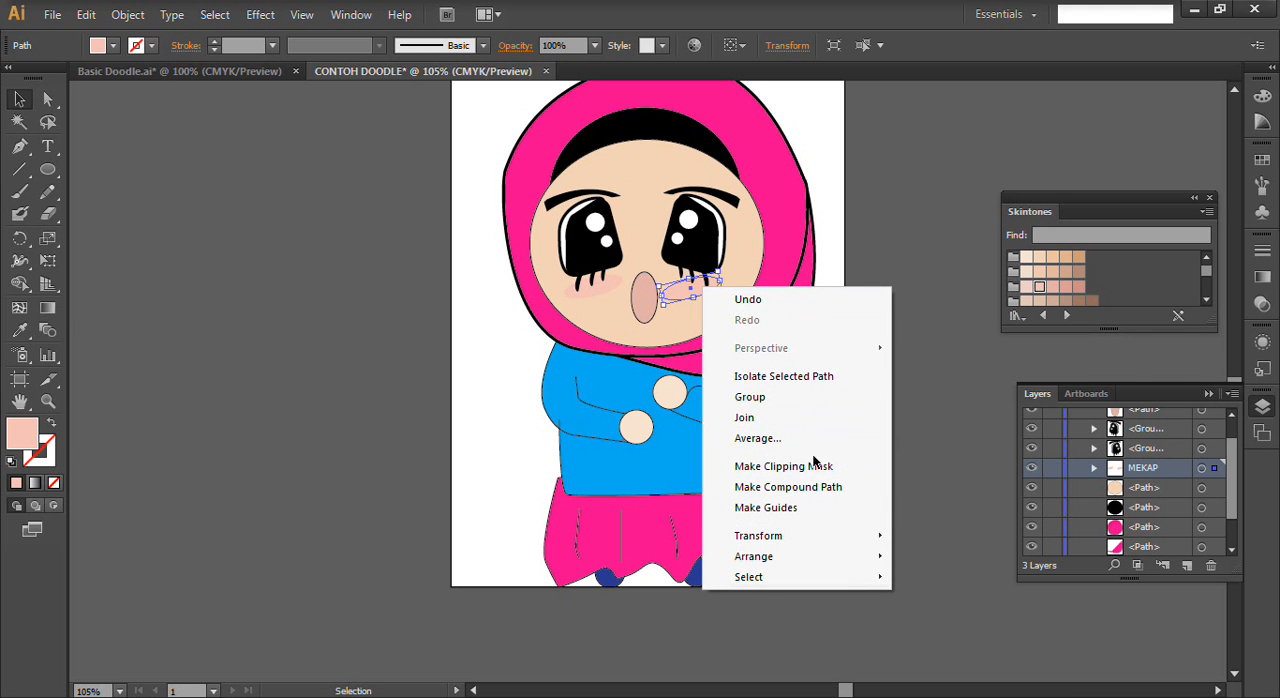
mouse_move(812, 536)
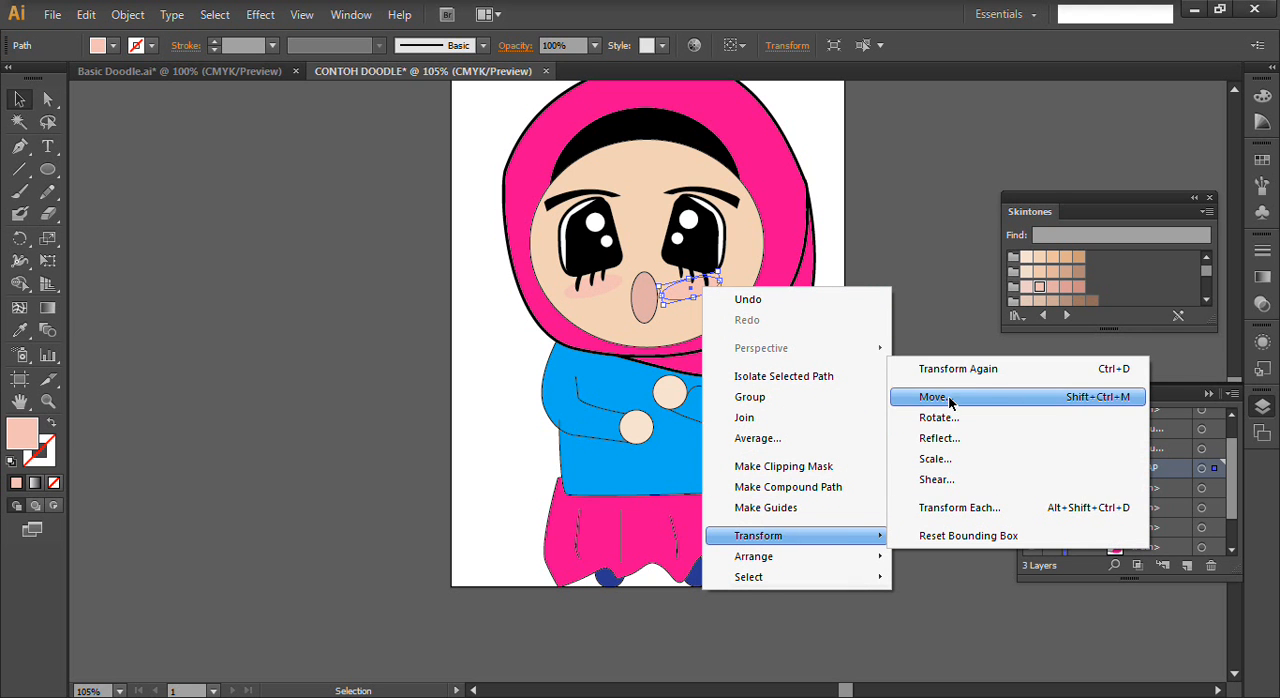
click(950, 438)
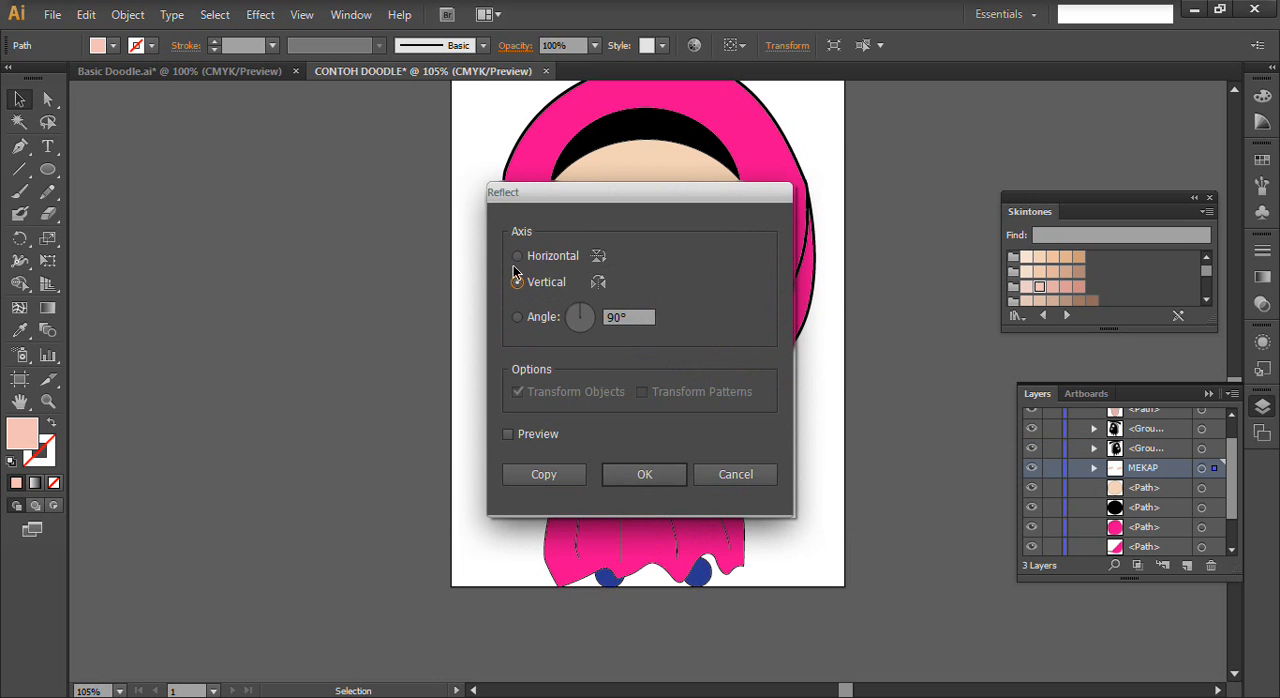
click(658, 474)
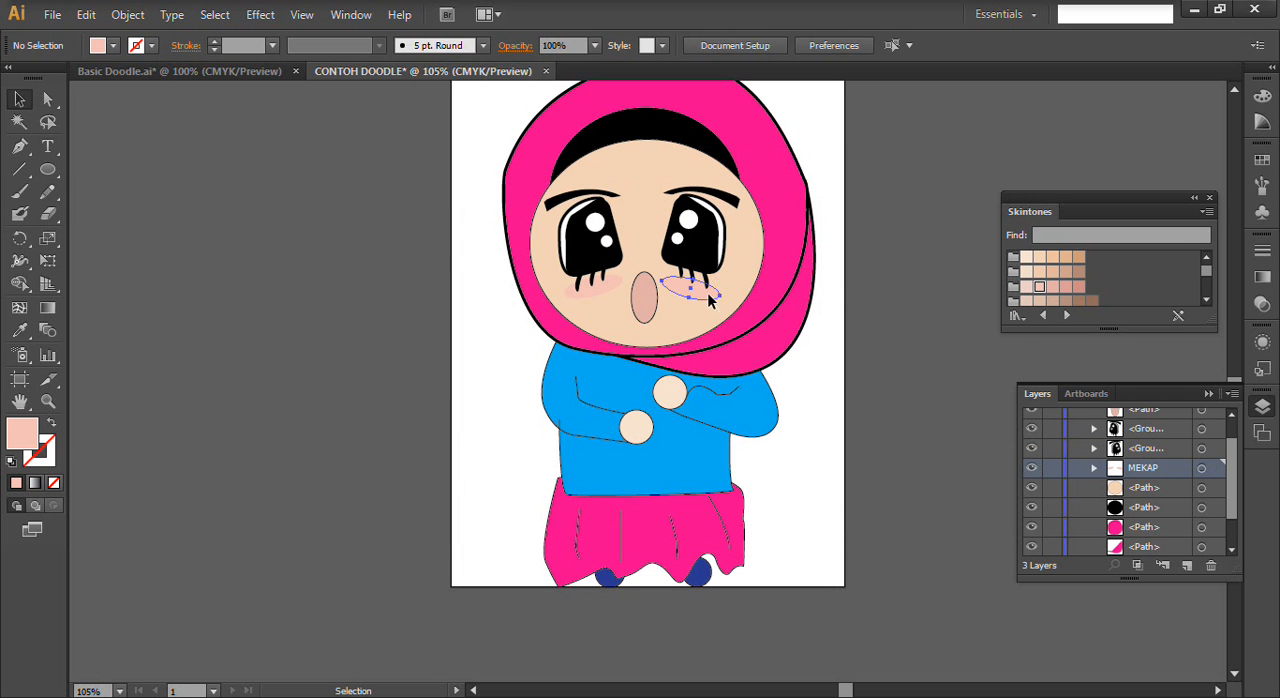
- Nudge the right blush ellipse up and to the right so it sits behind the right eye's lower lashes
key(Up)
key(Up)
key(Up)
key(Up)
key(Up)
key(Right)
key(Right)
key(Right)
key(Right)
key(Up)
key(Down)
key(Up)
key(Down)
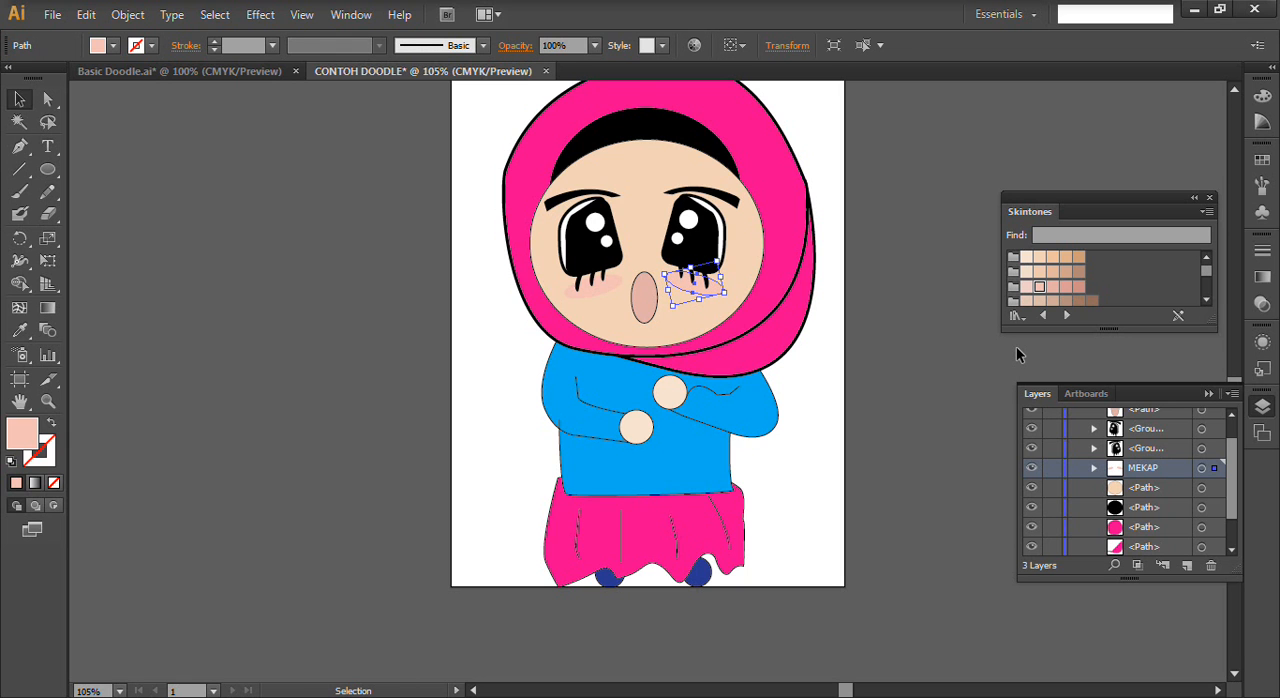
- Select the left blush ellipse and nudge it slightly up and to the right
drag(700, 288, 603, 291)
key(Right)
key(Right)
key(Right)
- Set the opacity of both blush ellipses to 40%, clear the selection and collapse the layer list
shift+click(712, 290)
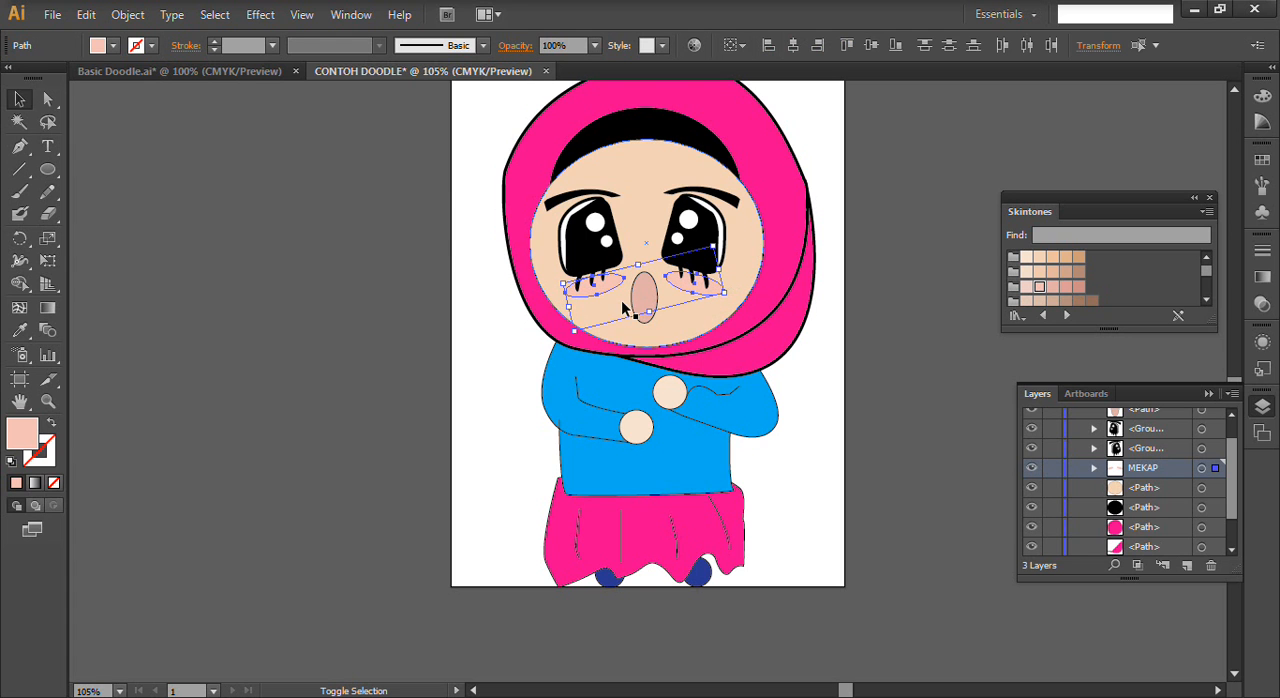
click(594, 45)
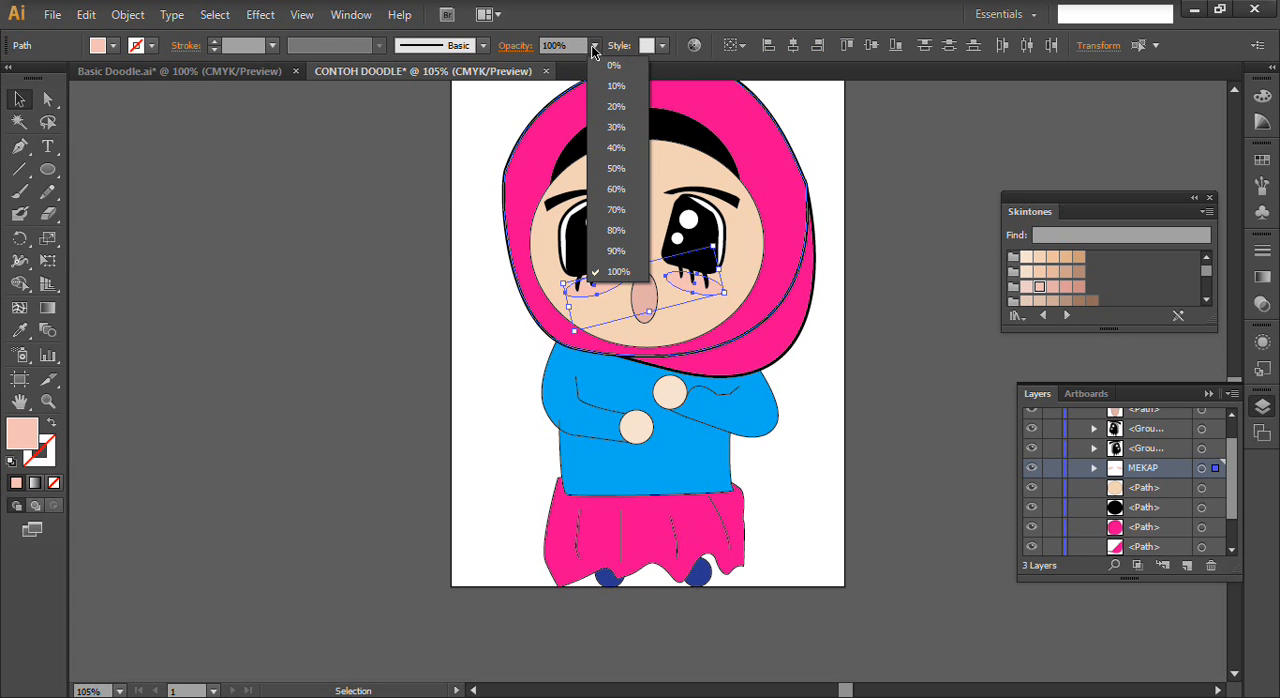
click(617, 128)
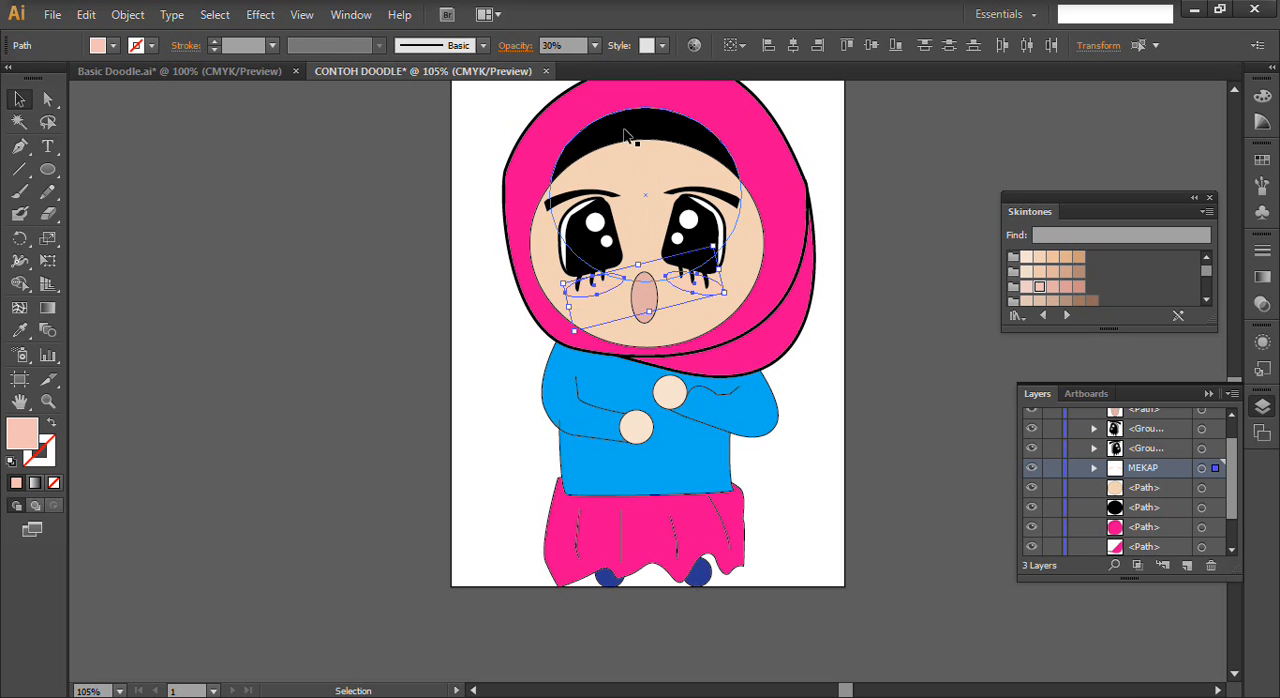
click(594, 45)
click(616, 147)
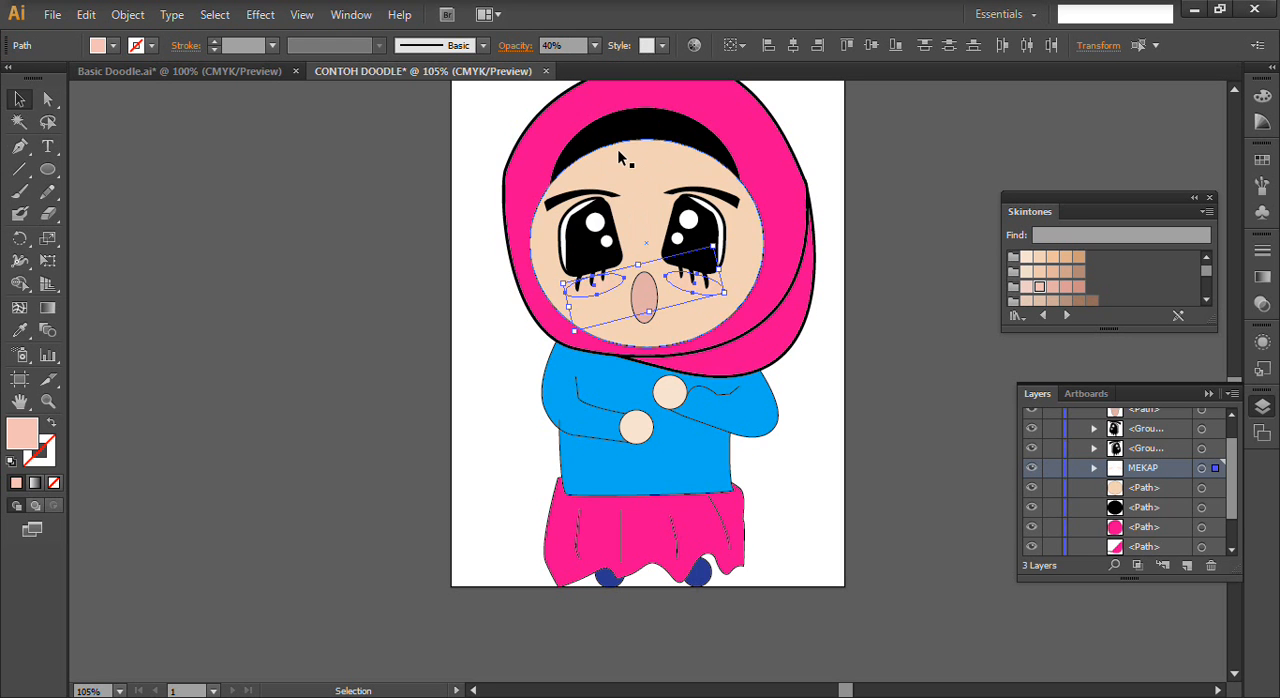
click(315, 245)
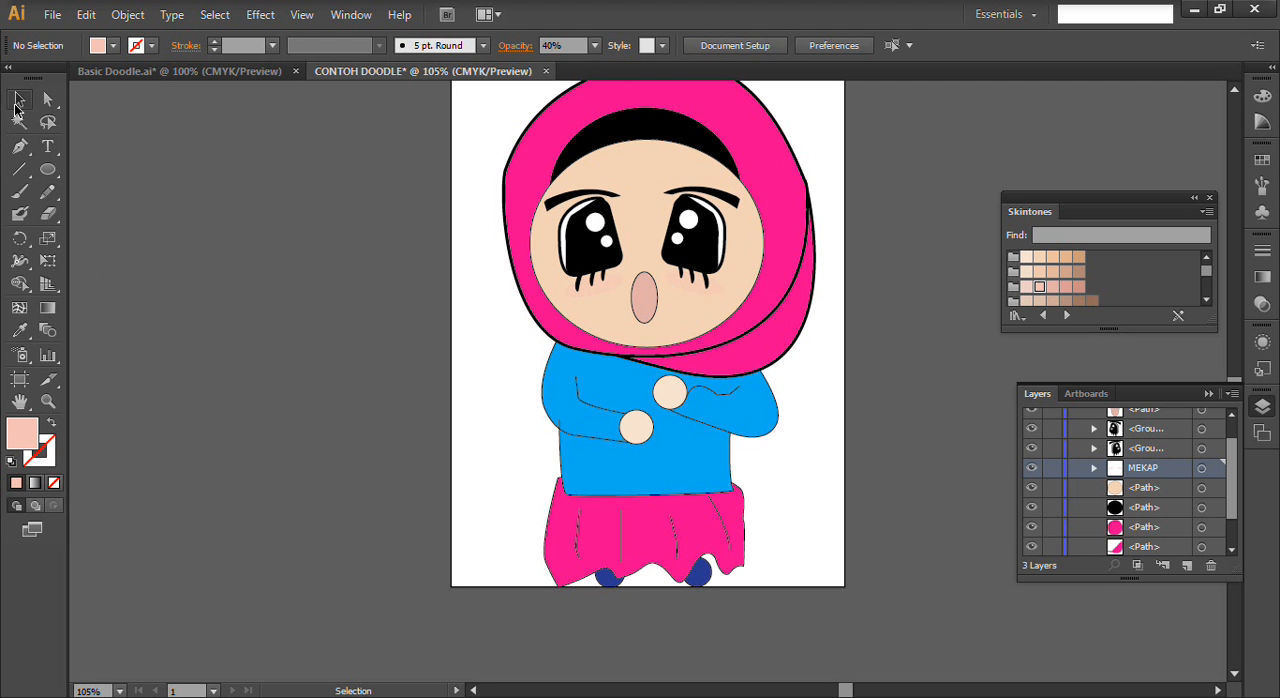
scroll(512, 318, up, 3)
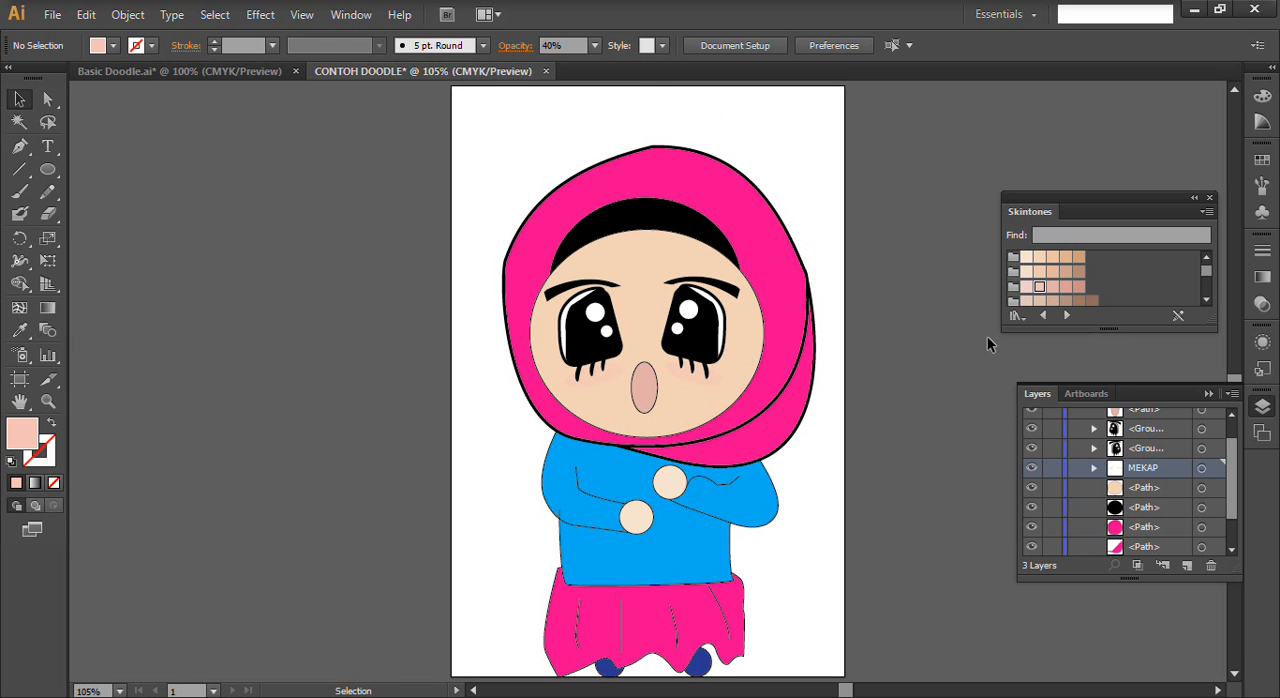
click(1209, 394)
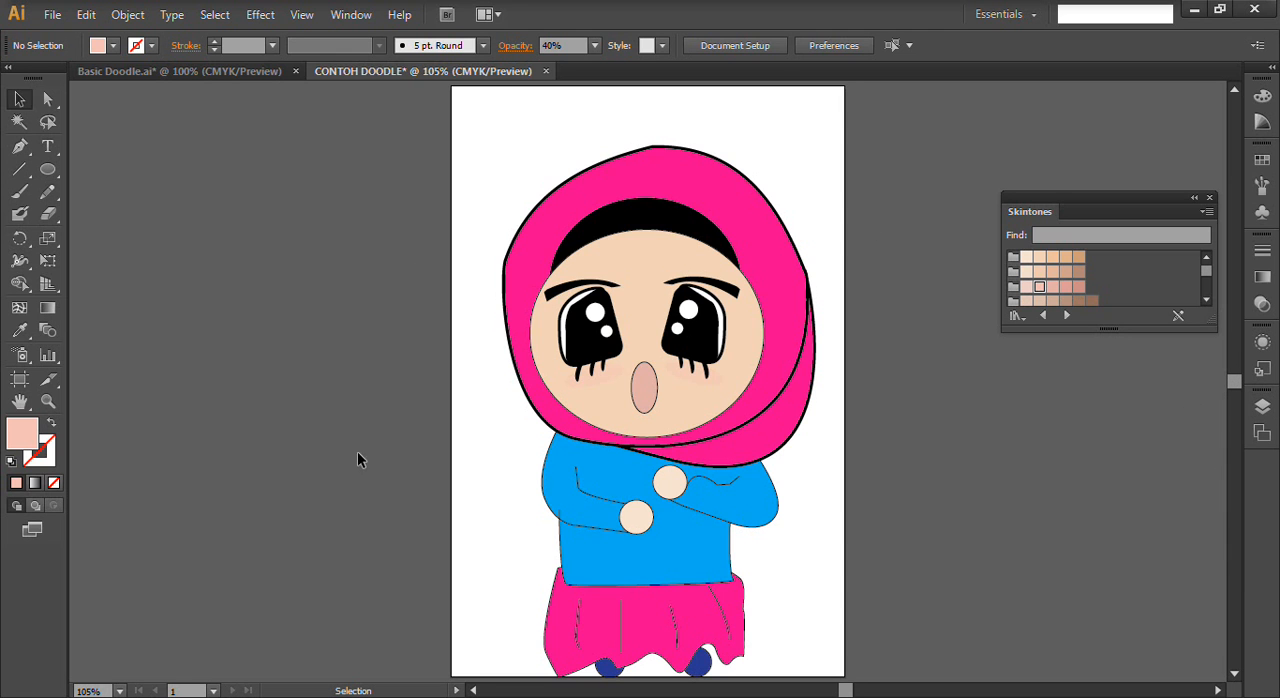
- Examine the file formats available for exporting CONTOH DOODLE, and leave without exporting
click(52, 14)
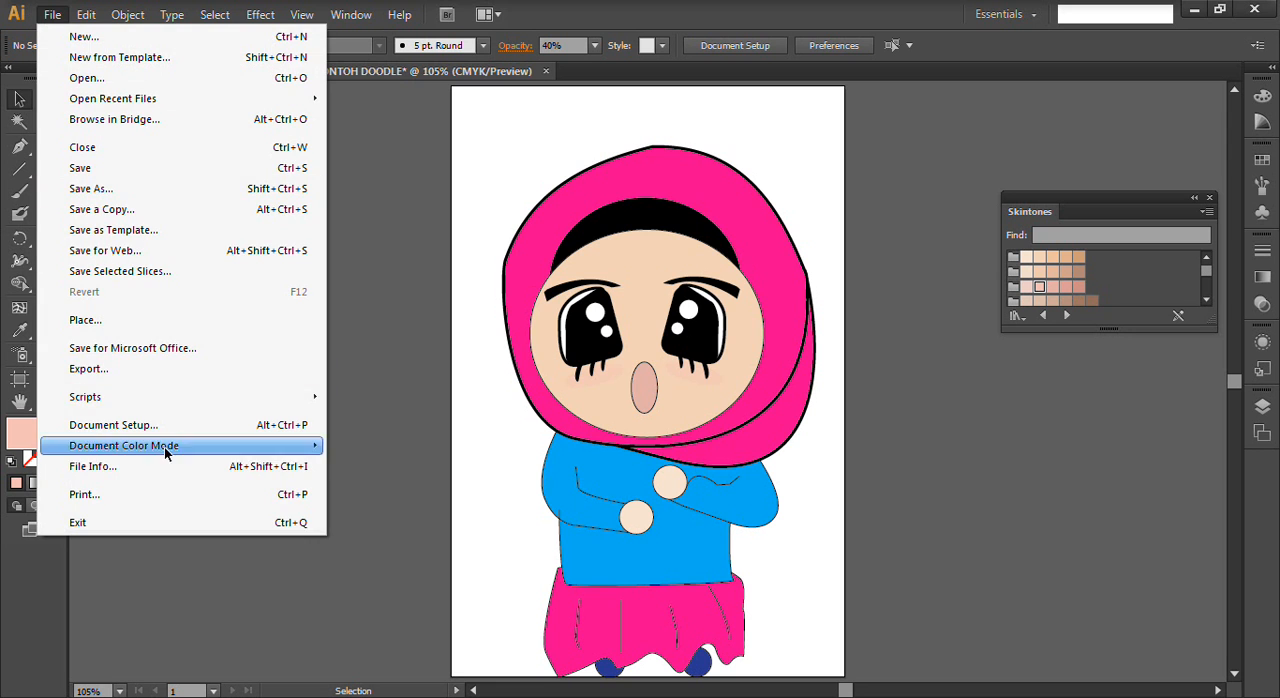
click(114, 368)
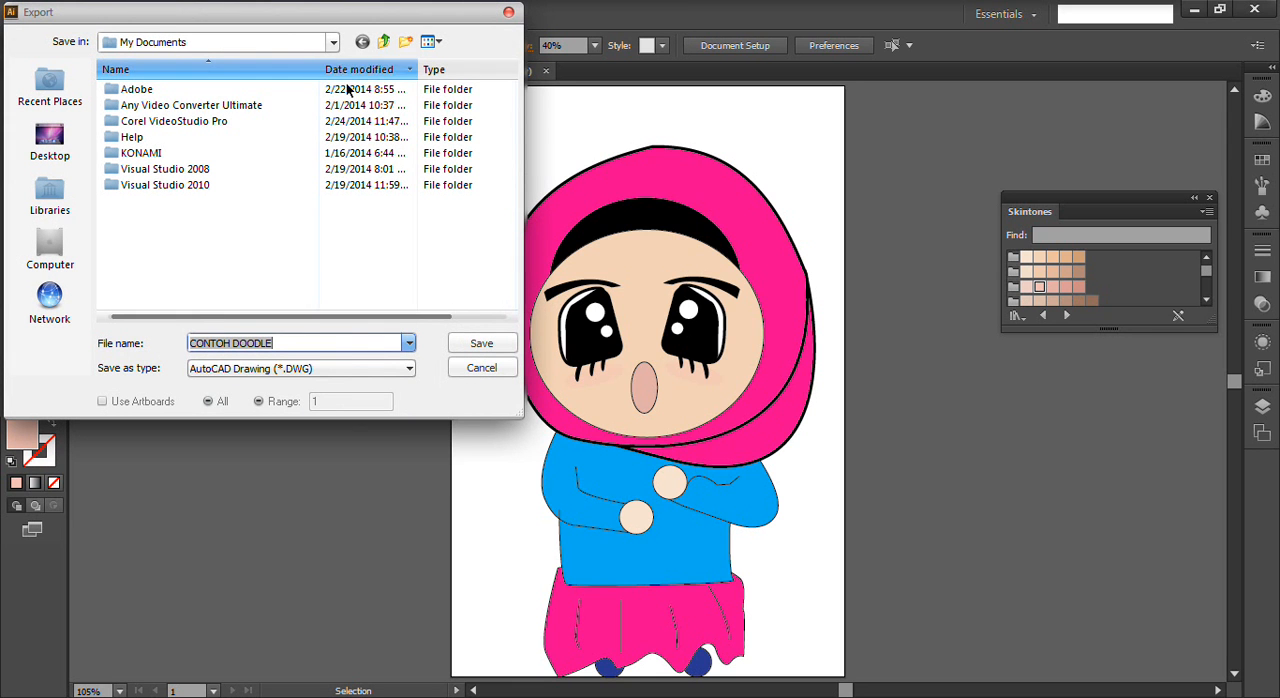
click(301, 368)
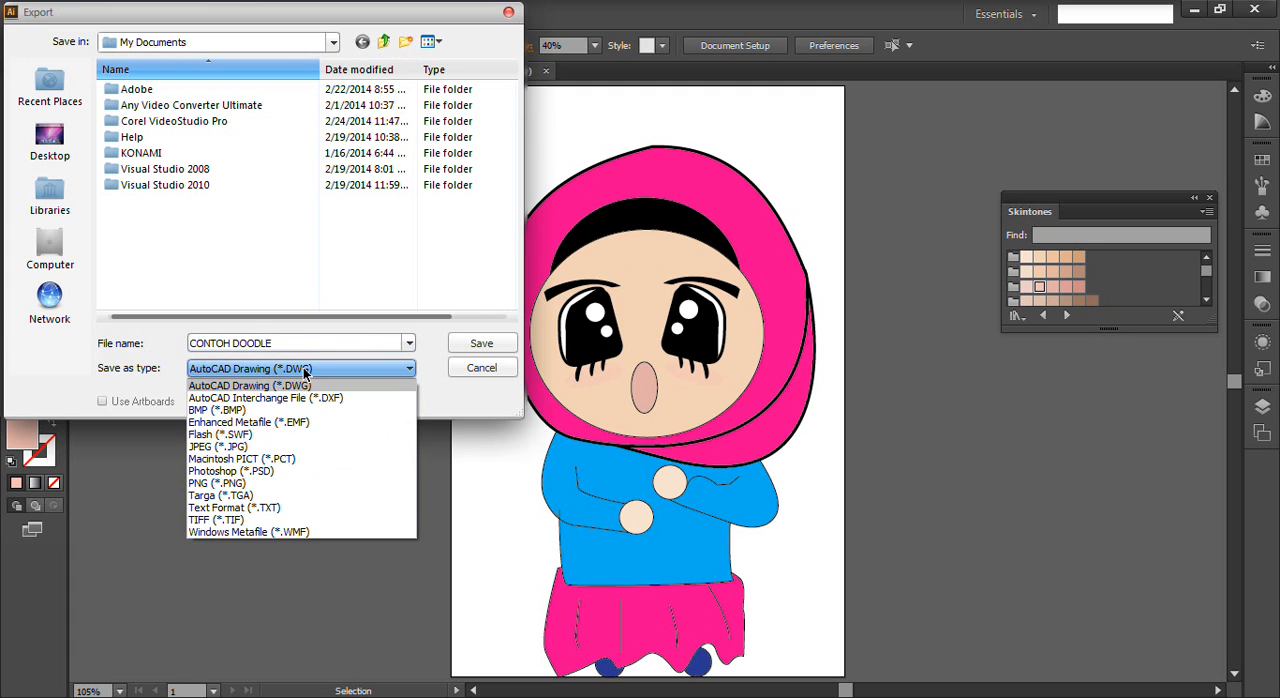
click(481, 369)
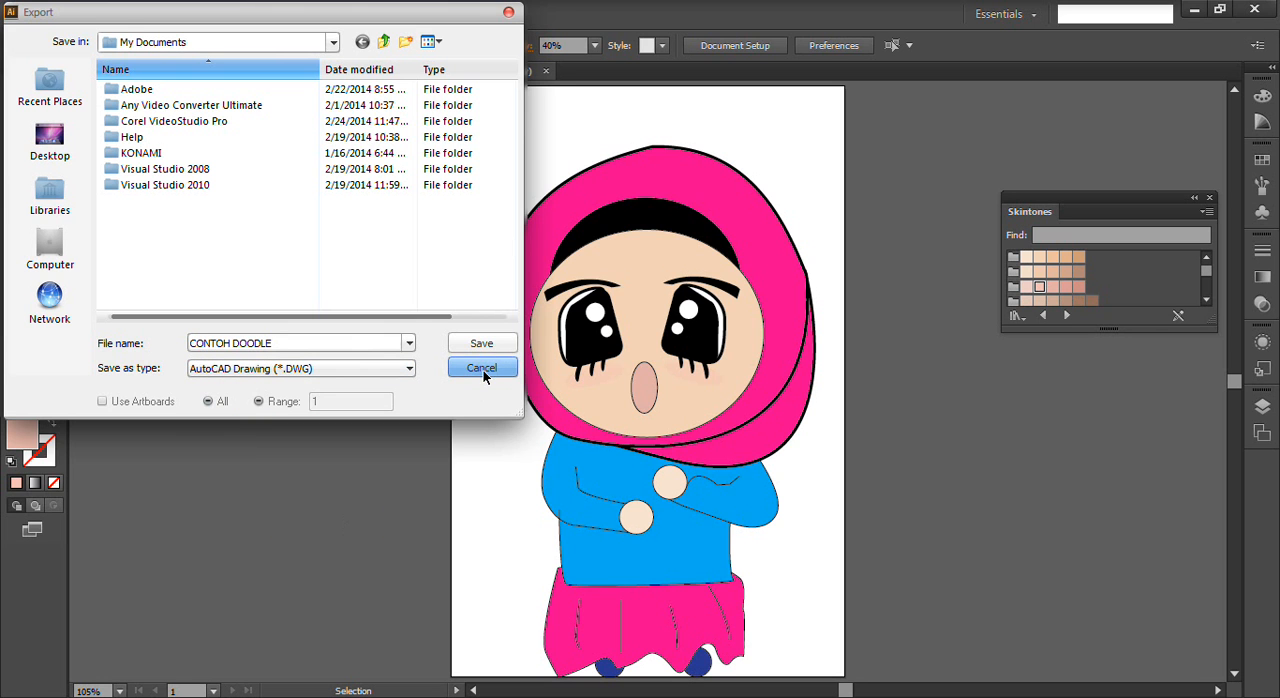
click(481, 368)
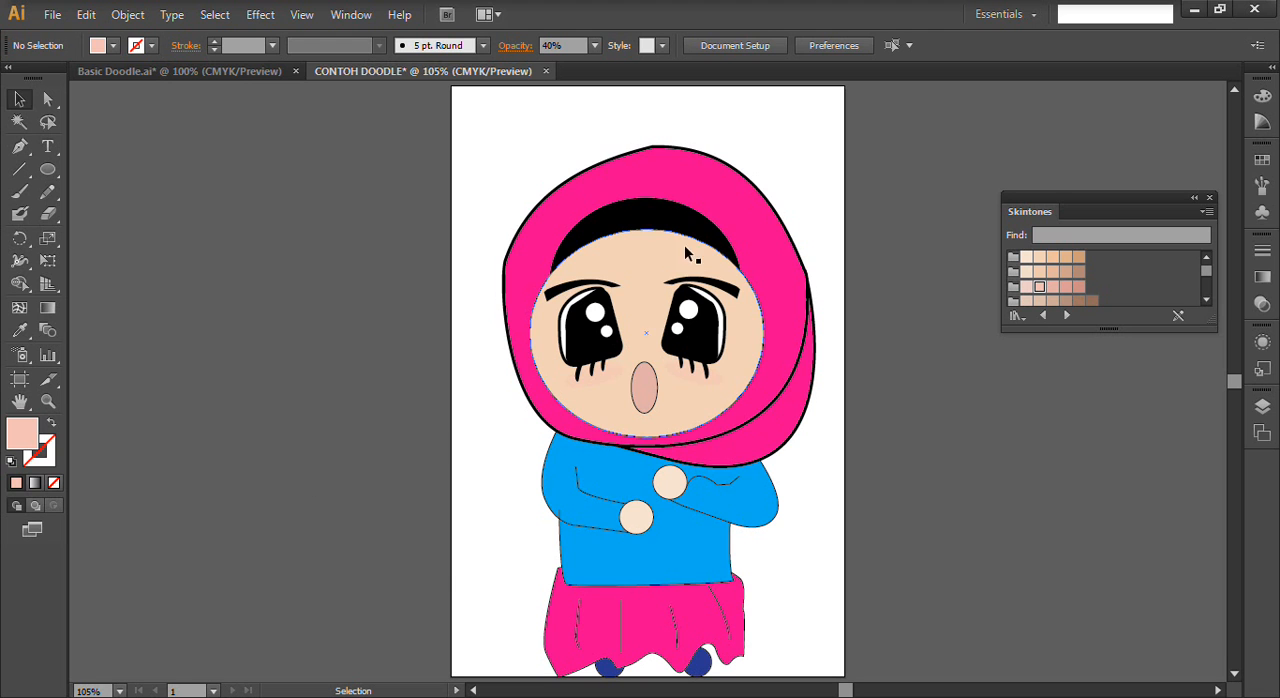
- Try blue, yellow and orange fills on the main headscarf shape, ending back on its pink fill, and clear the selection
click(731, 202)
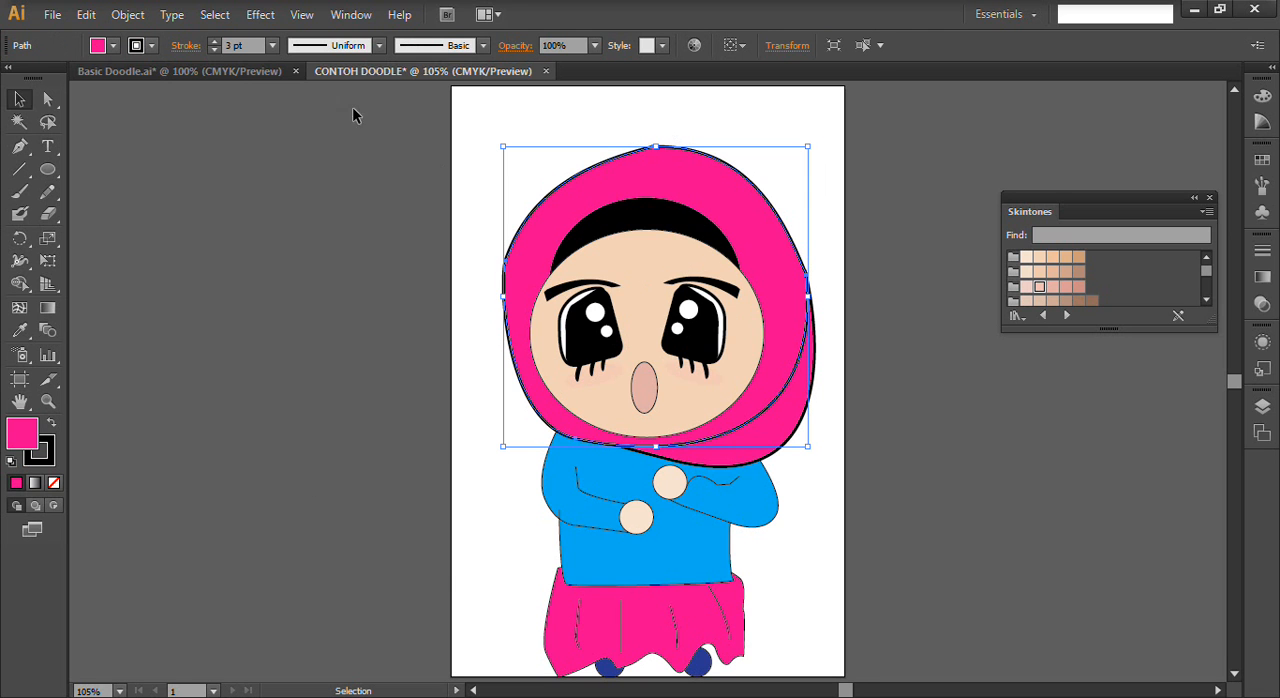
click(112, 45)
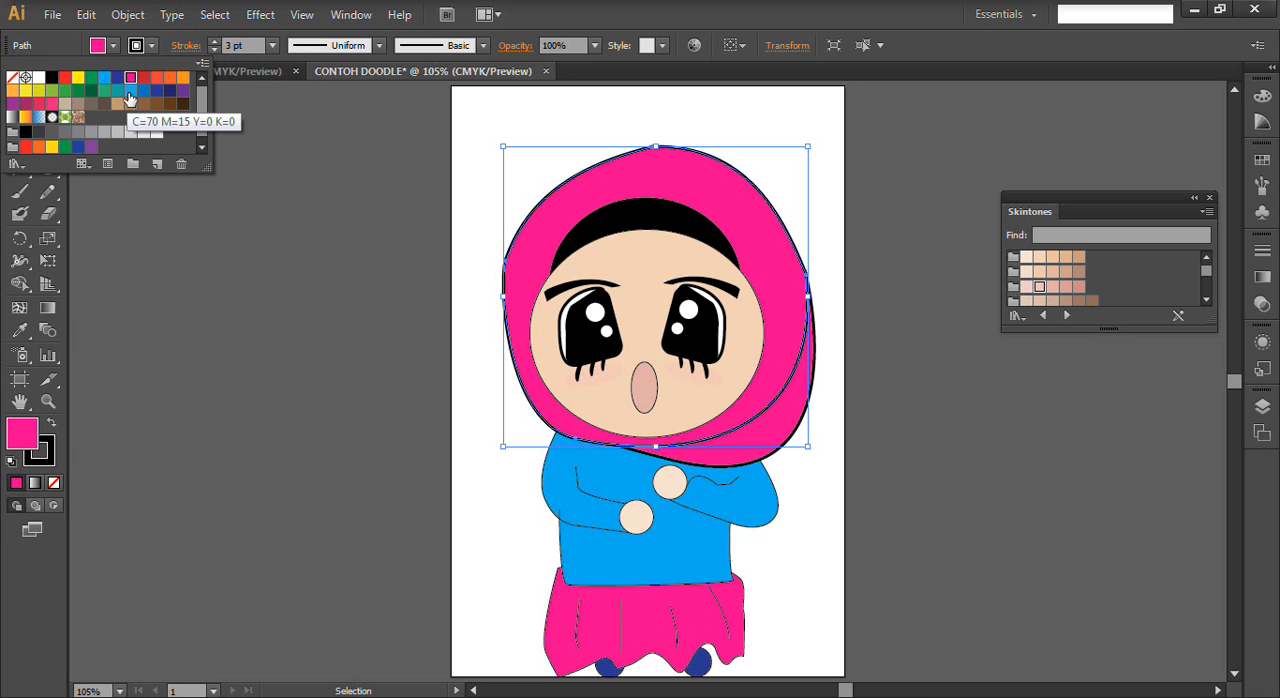
click(130, 91)
click(104, 77)
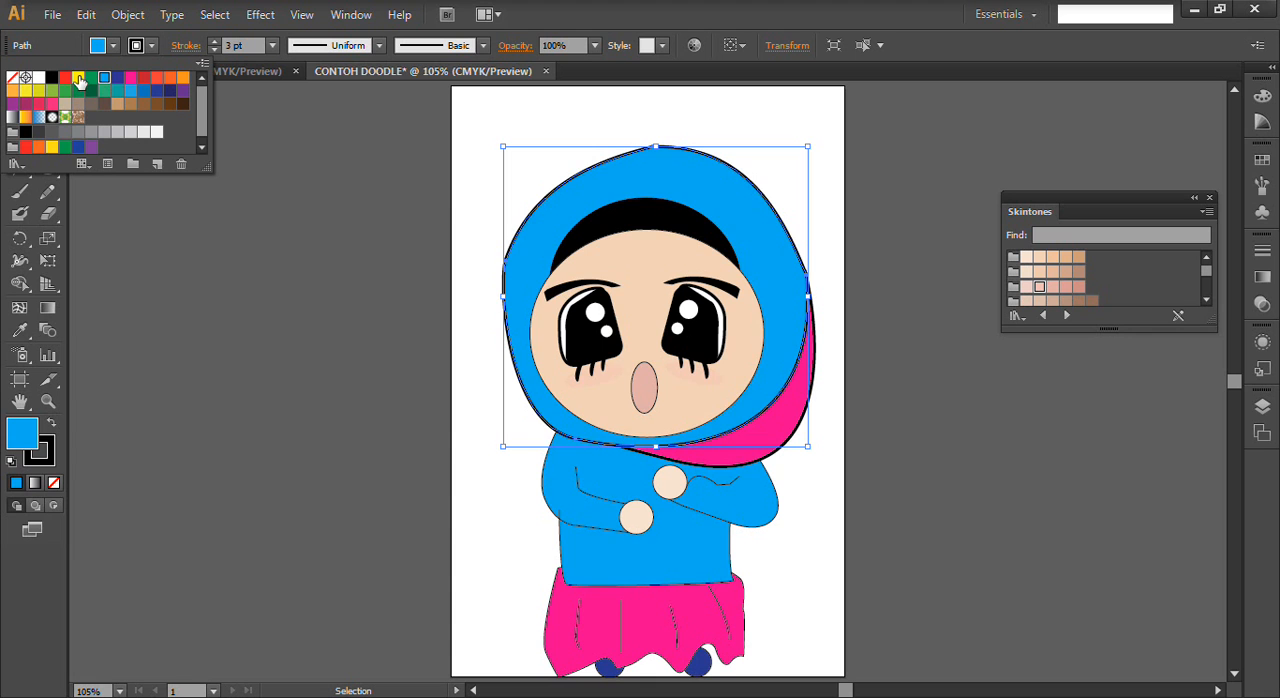
click(78, 77)
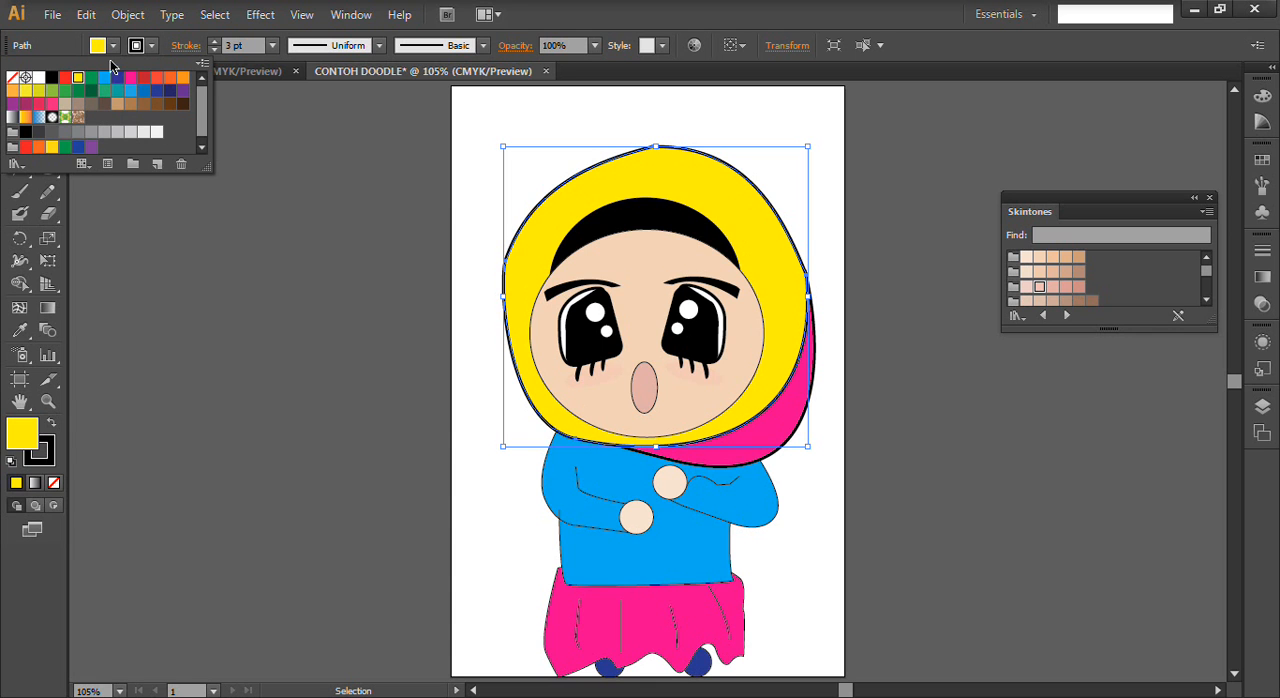
click(170, 78)
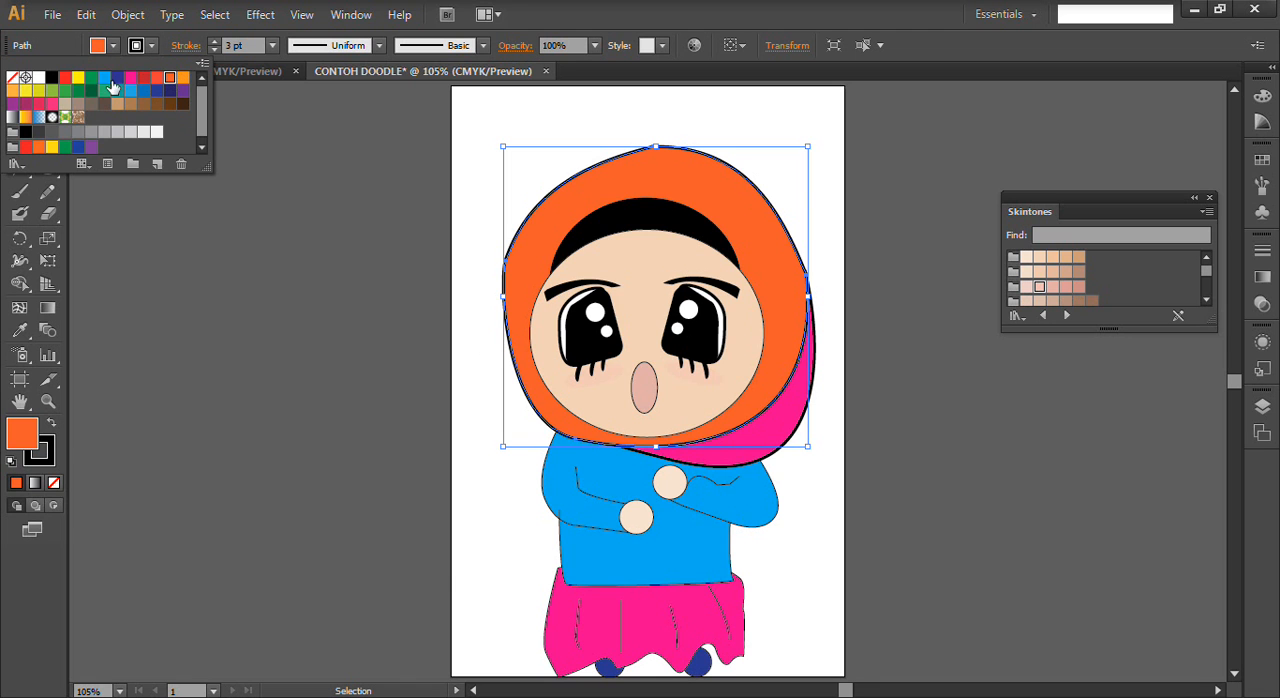
click(131, 77)
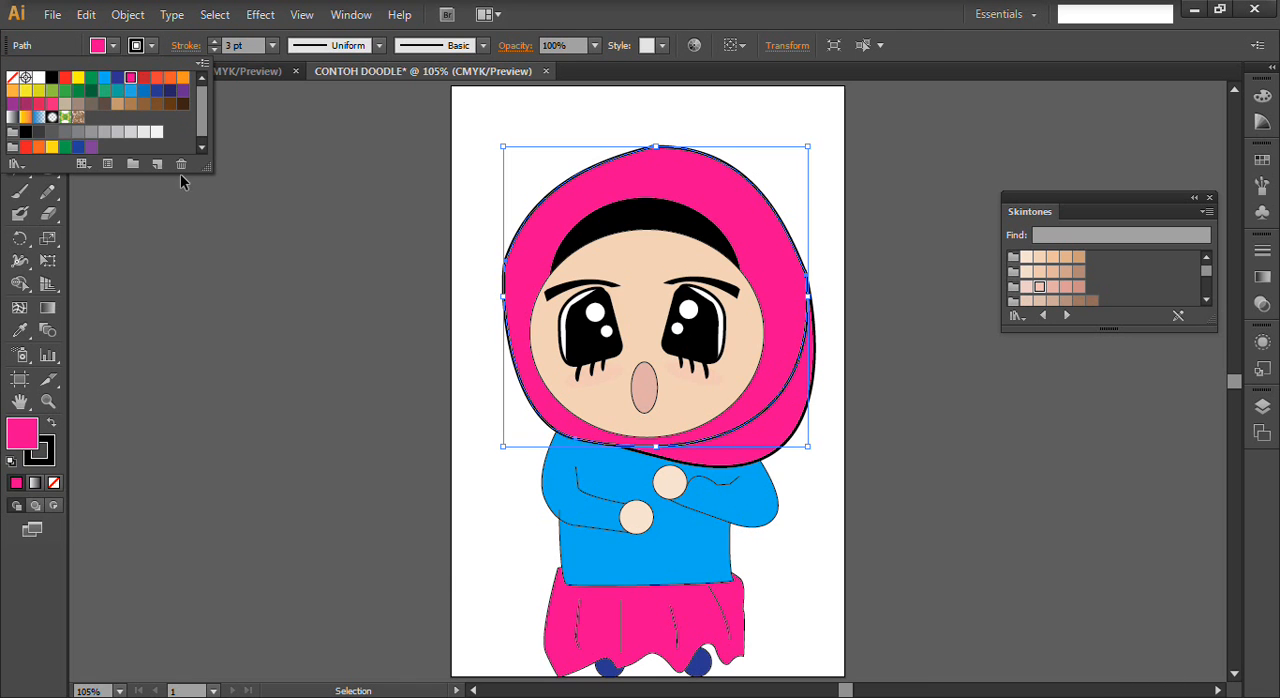
click(410, 306)
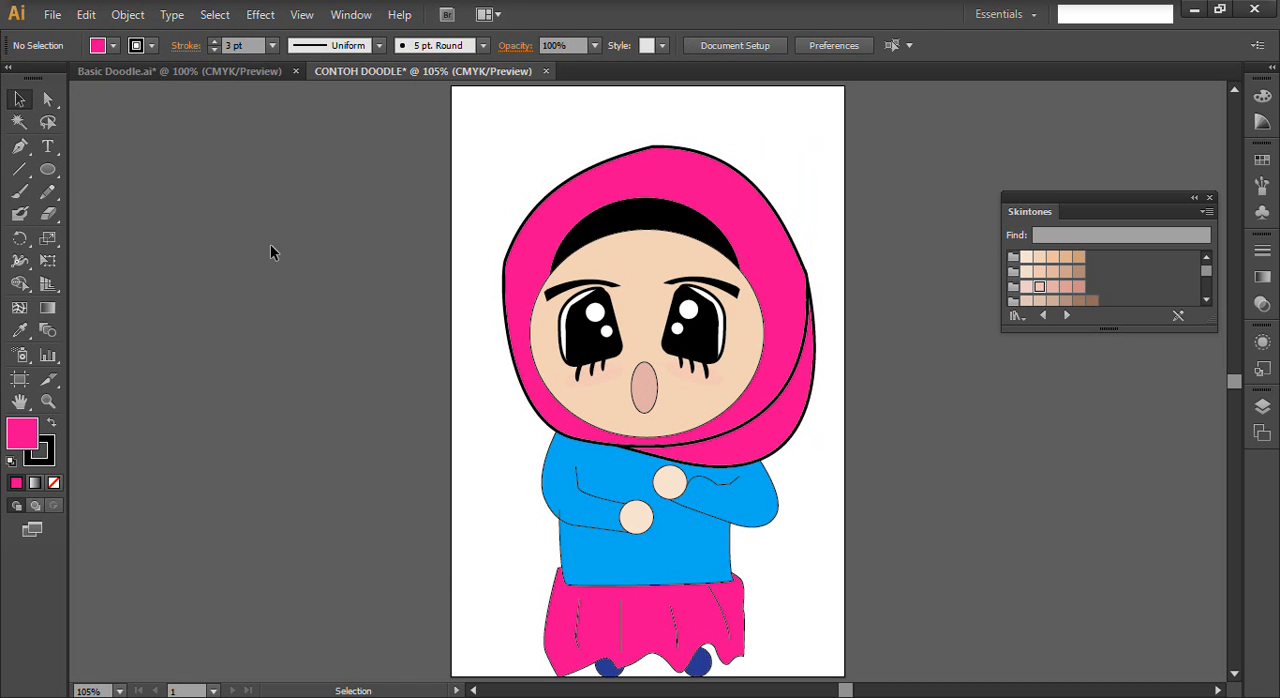